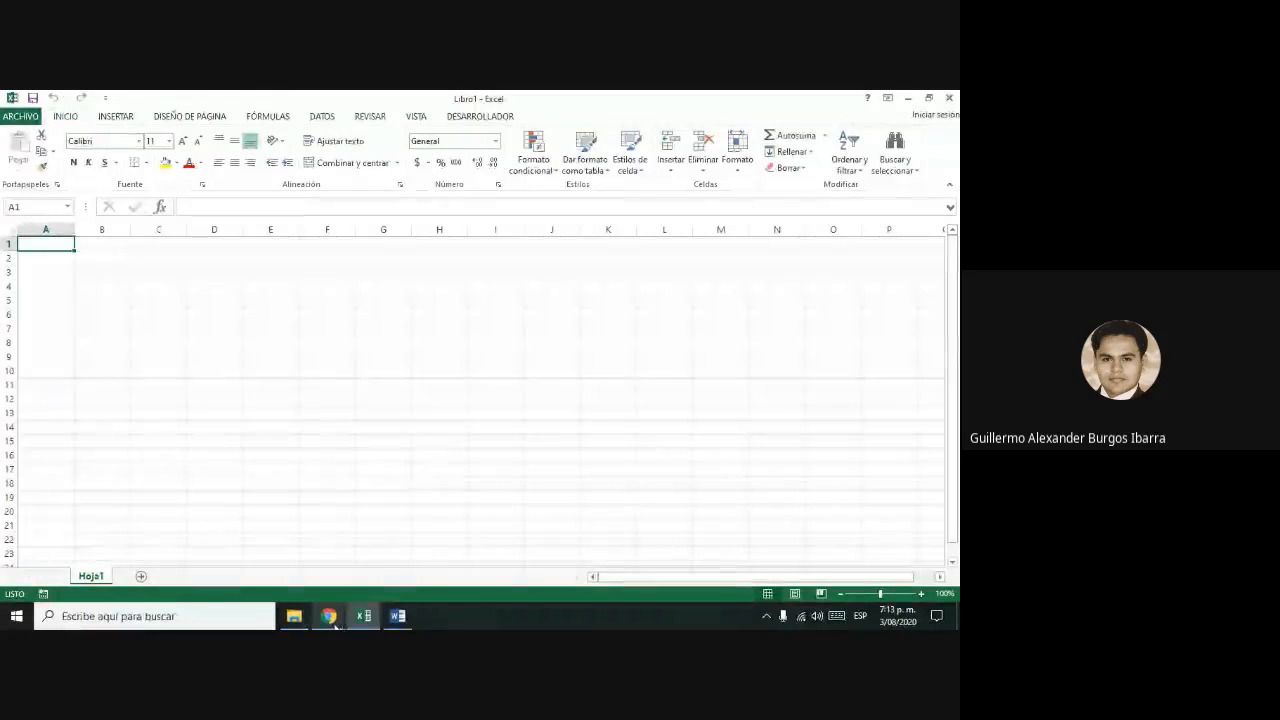
- Switch to the Google Meet call in Chrome, admit the waiting participant, and return to the blank Excel workbook
mouse_move(325, 608)
left_click(290, 569)
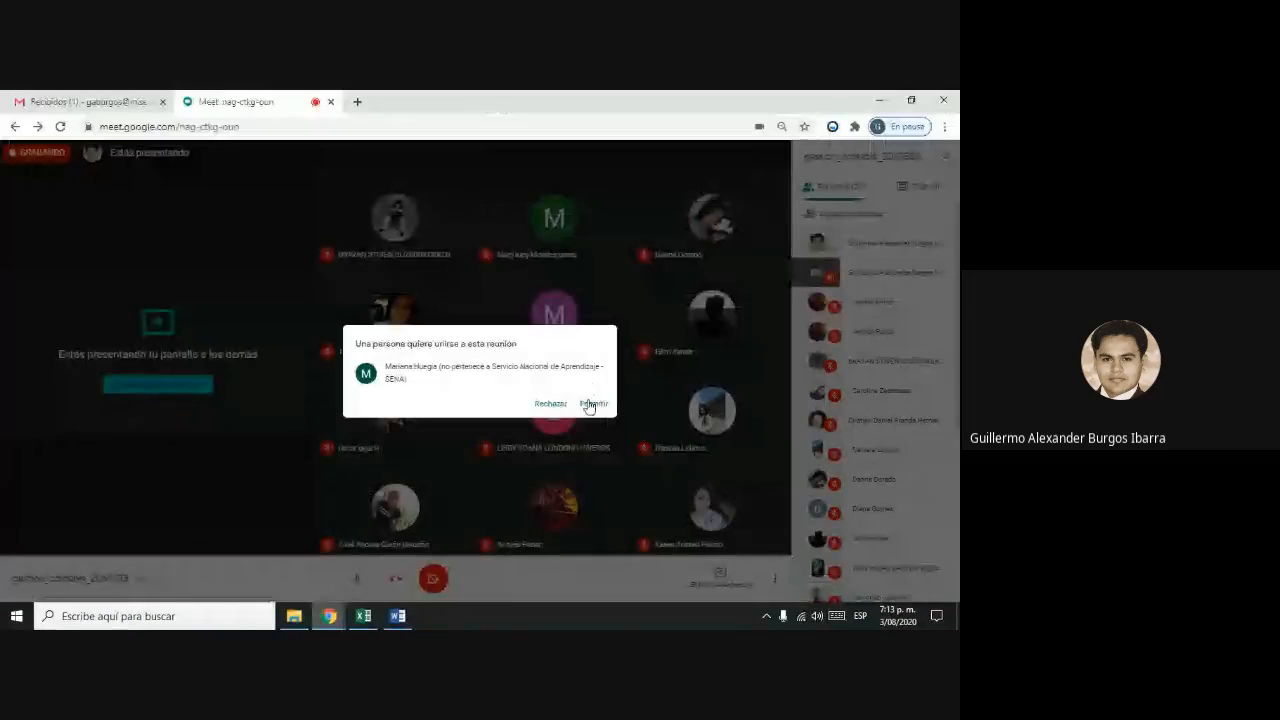
left_click(592, 402)
left_click(398, 617)
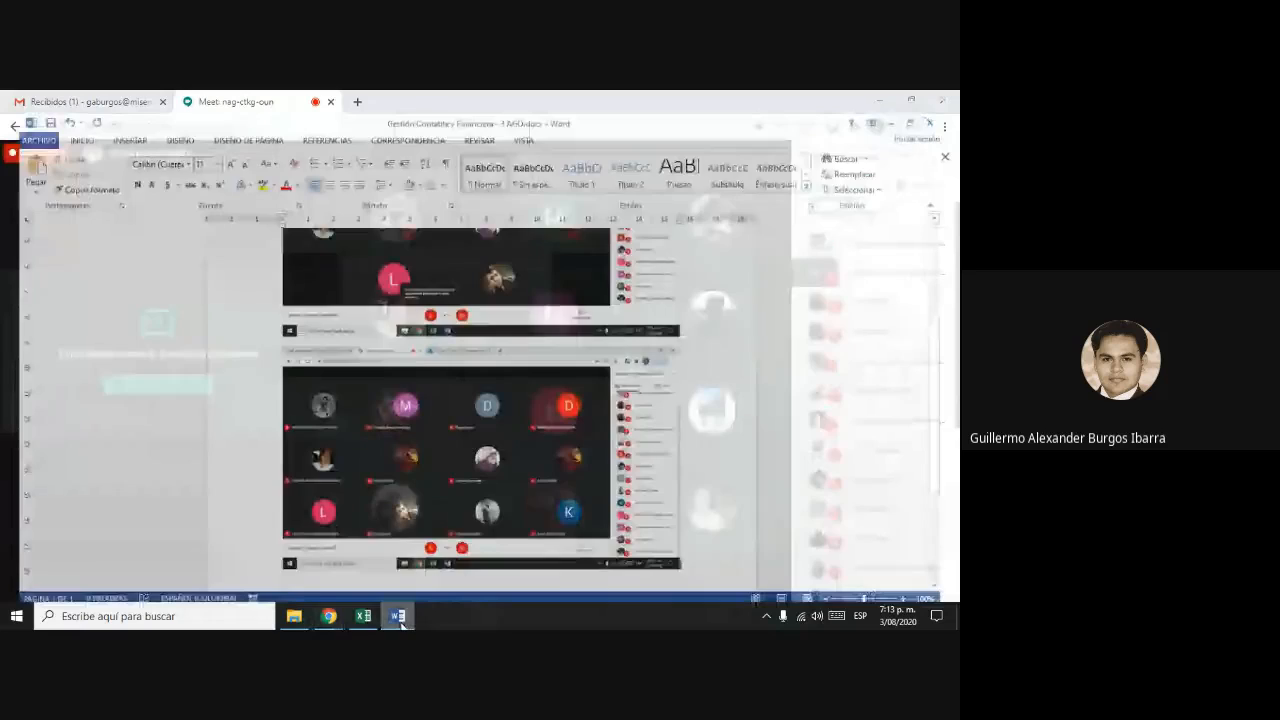
left_click(363, 616)
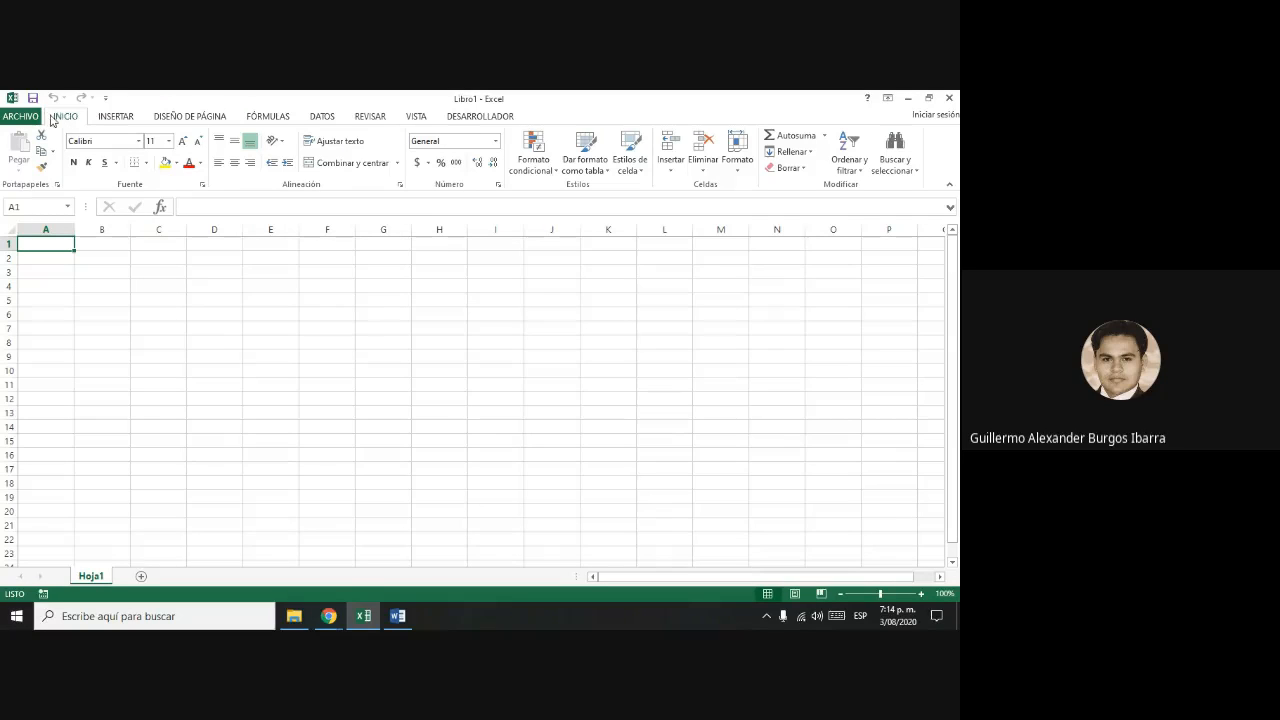
- Look through the ribbon commands of Insertar, Diseño de página, Fórmulas, Datos, Revisar, Vista and Desarrollador, ending back at Inicio
left_click(128, 117)
left_click(187, 122)
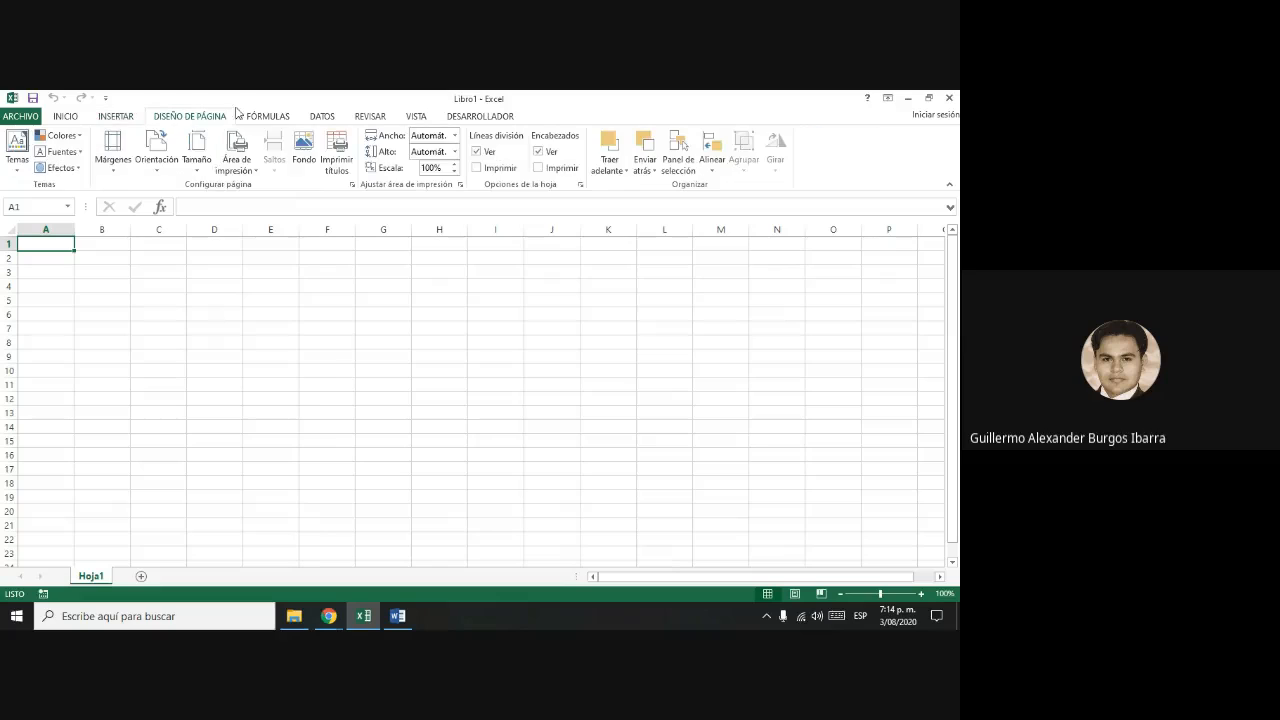
left_click(270, 120)
left_click(320, 116)
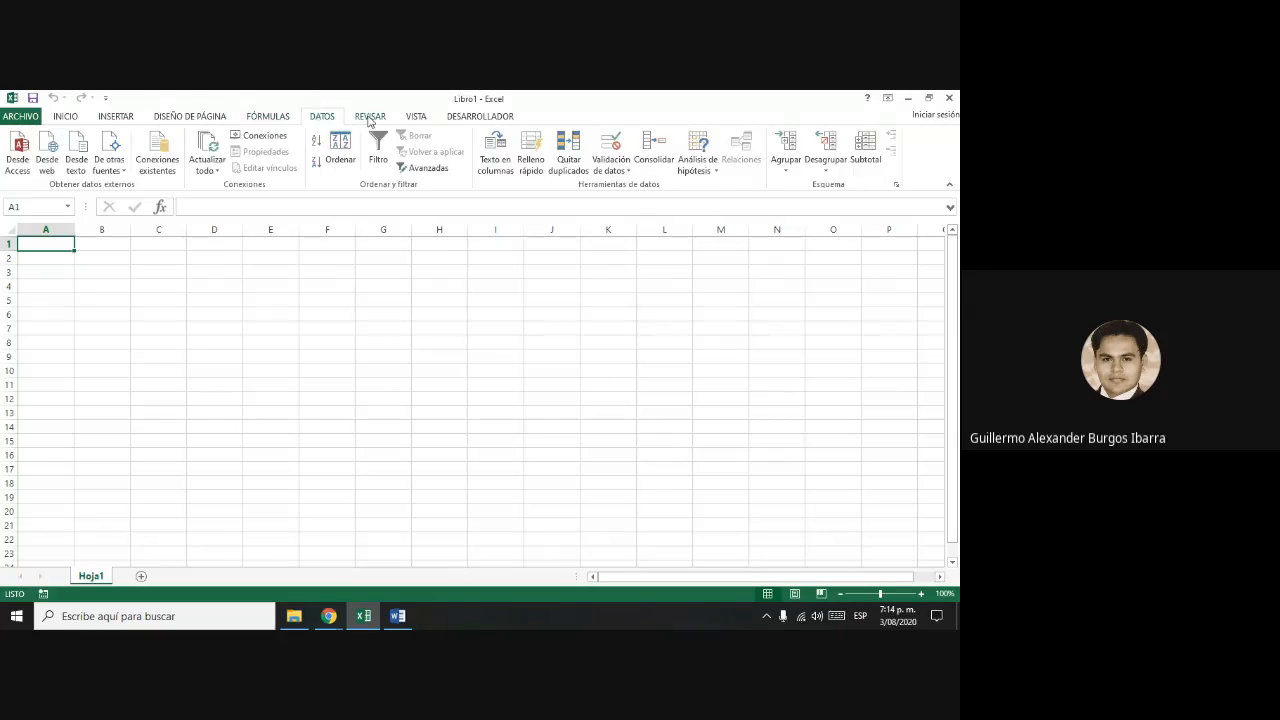
left_click(370, 117)
left_click(432, 119)
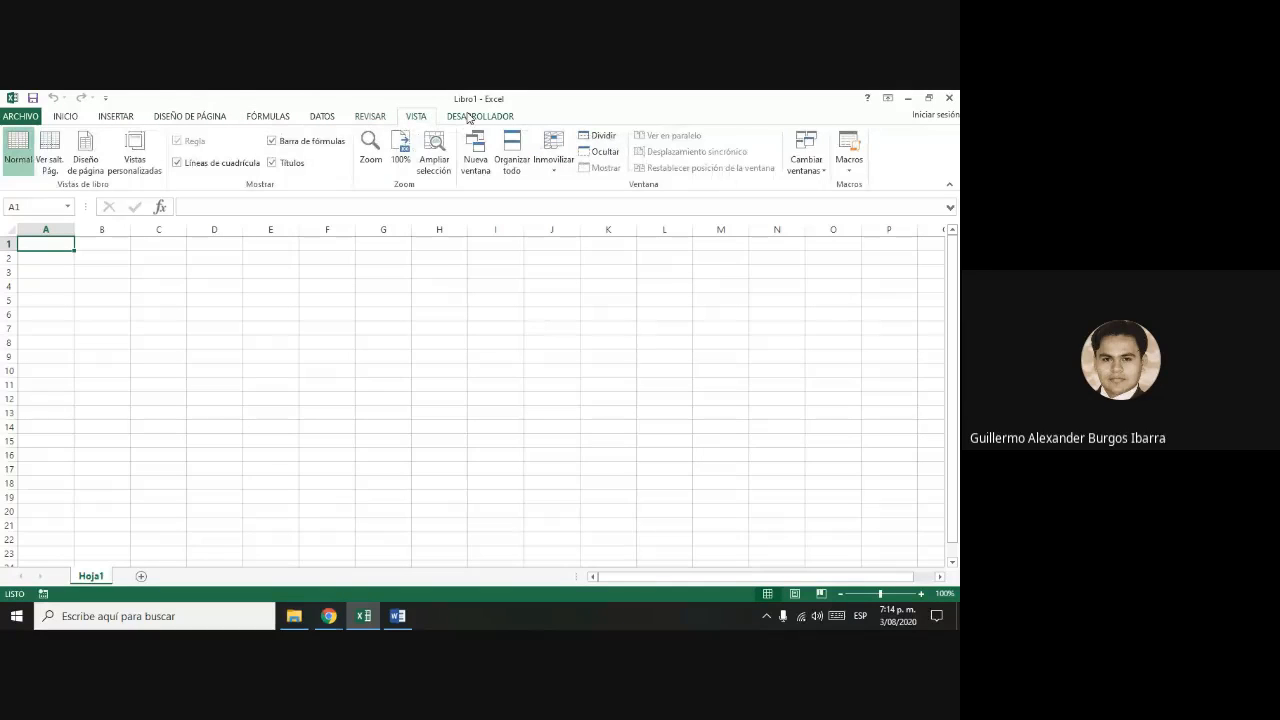
left_click(469, 118)
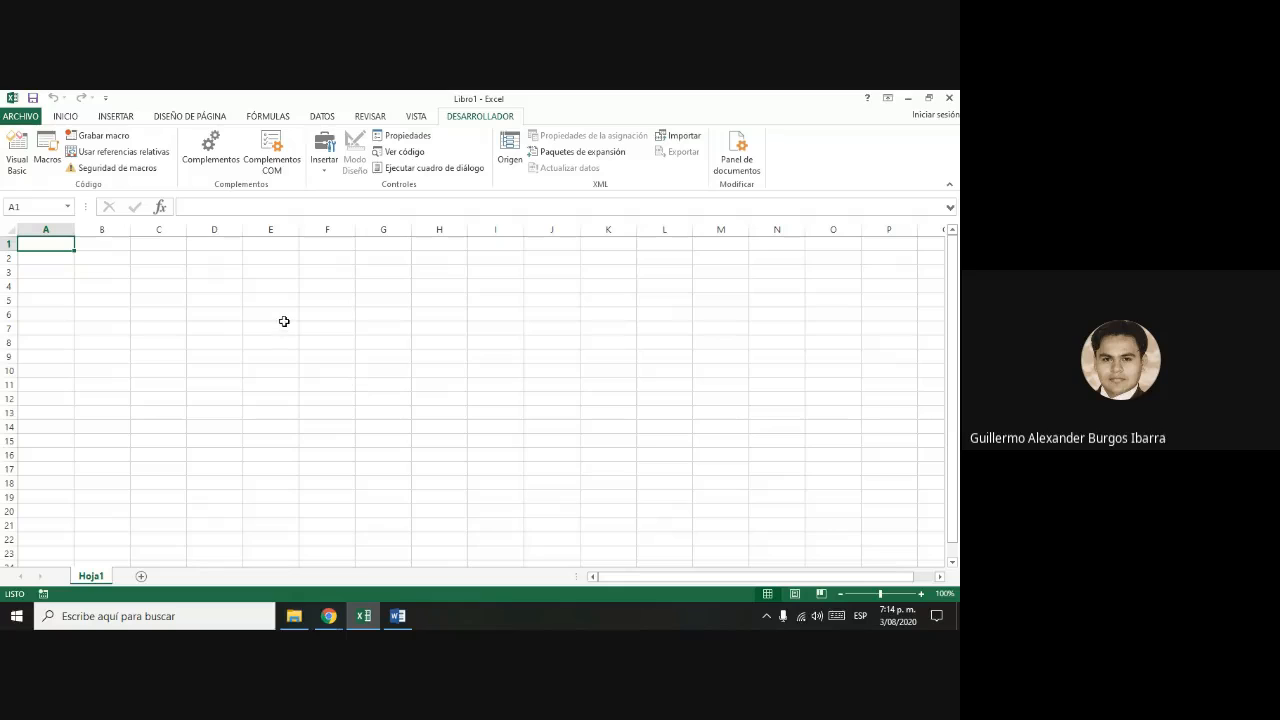
left_click(70, 118)
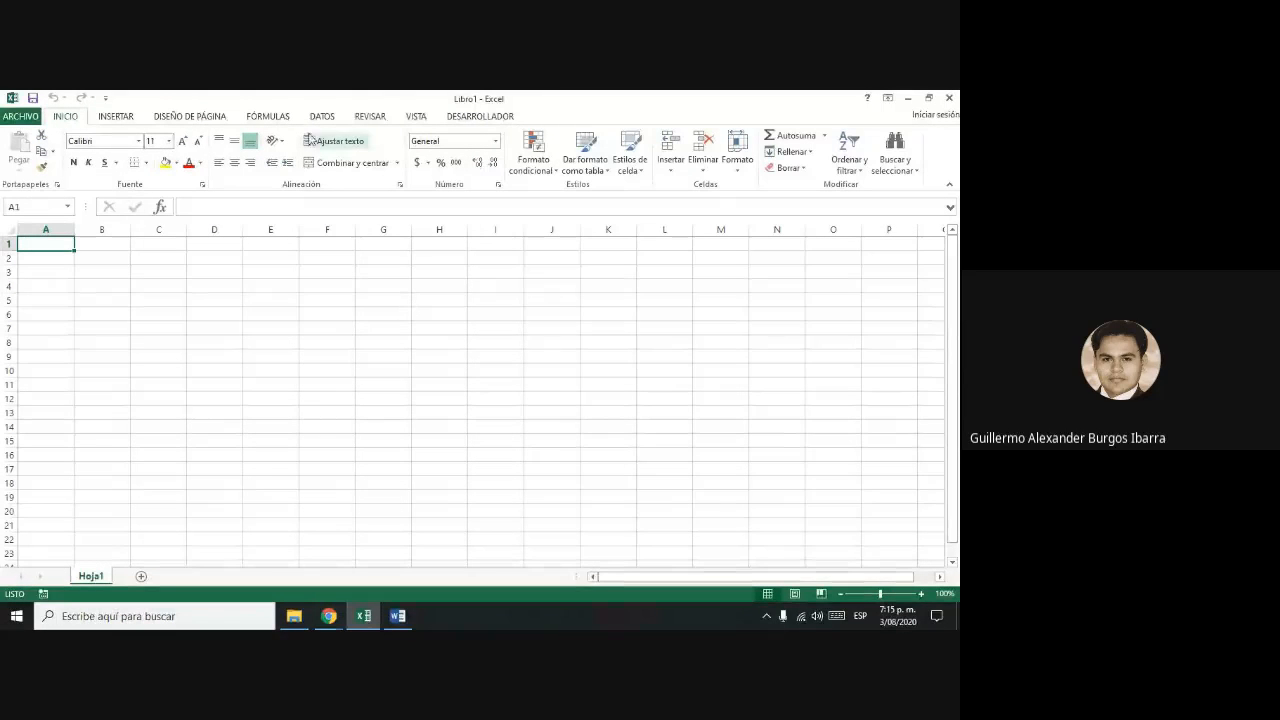
- Review the ribbon command groups once more from Insertar through Desarrollador and go back to the Inicio commands
left_click(125, 116)
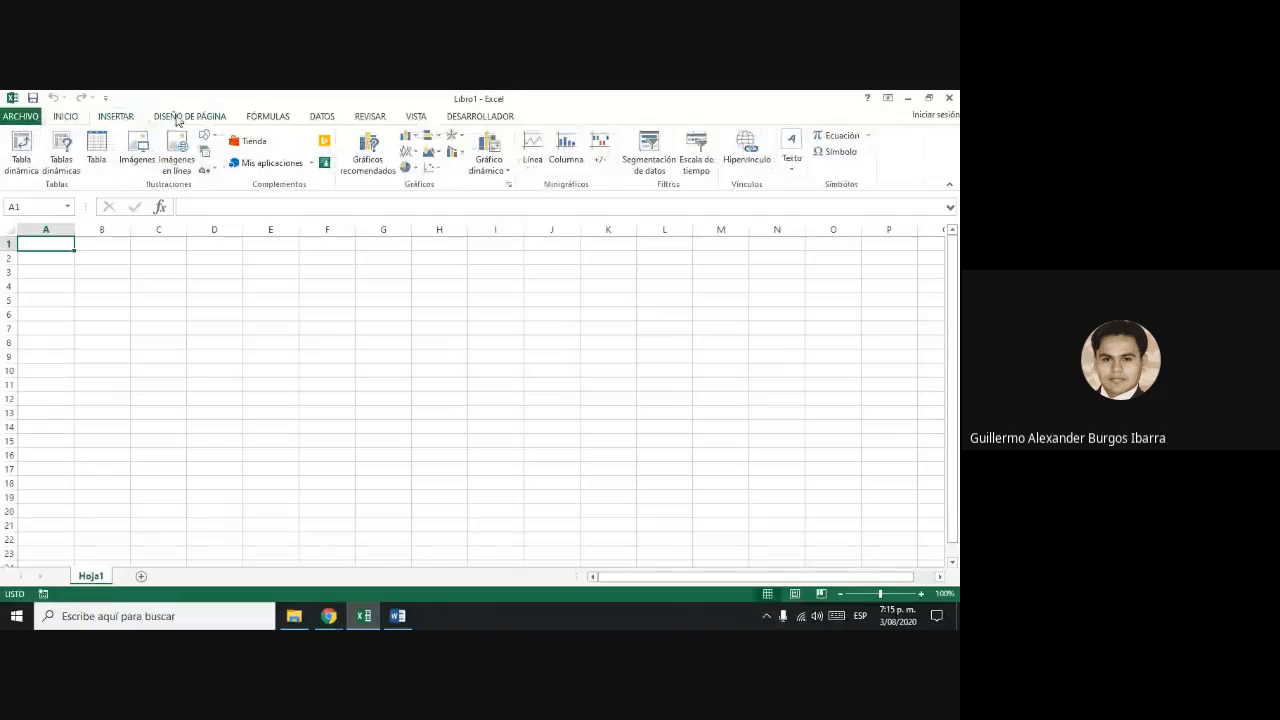
left_click(180, 117)
left_click(288, 118)
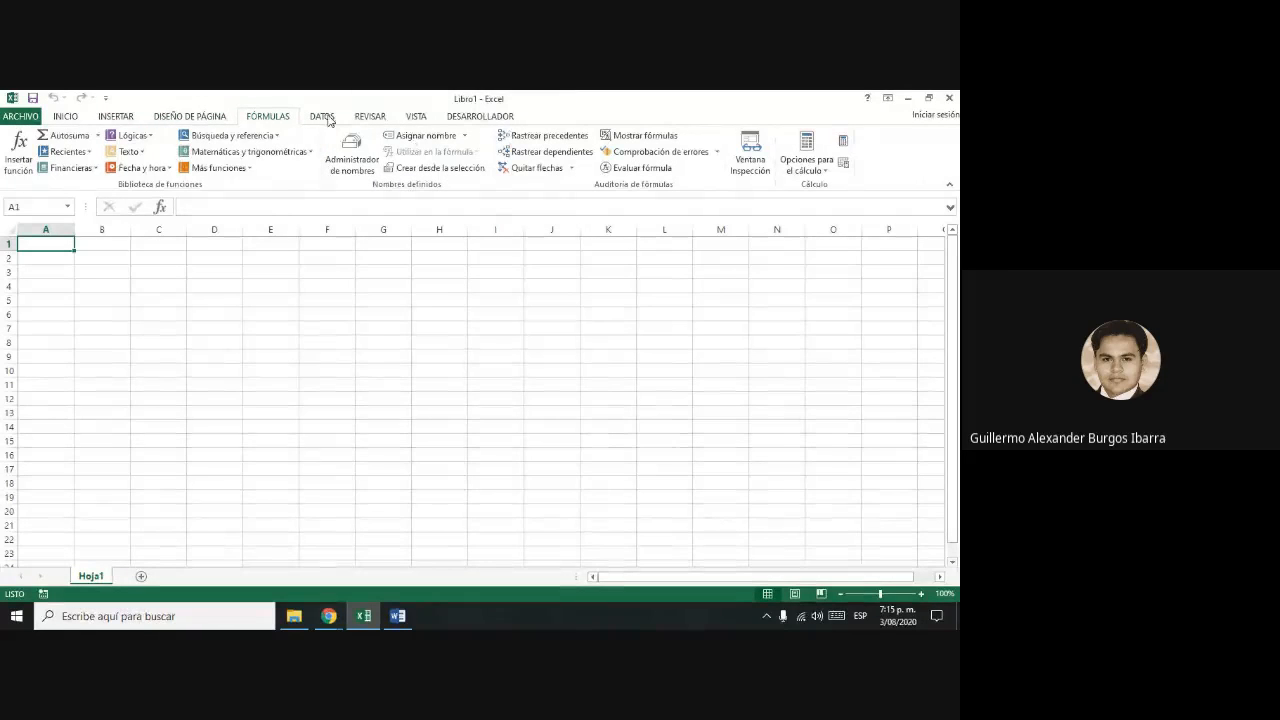
left_click(370, 117)
left_click(415, 118)
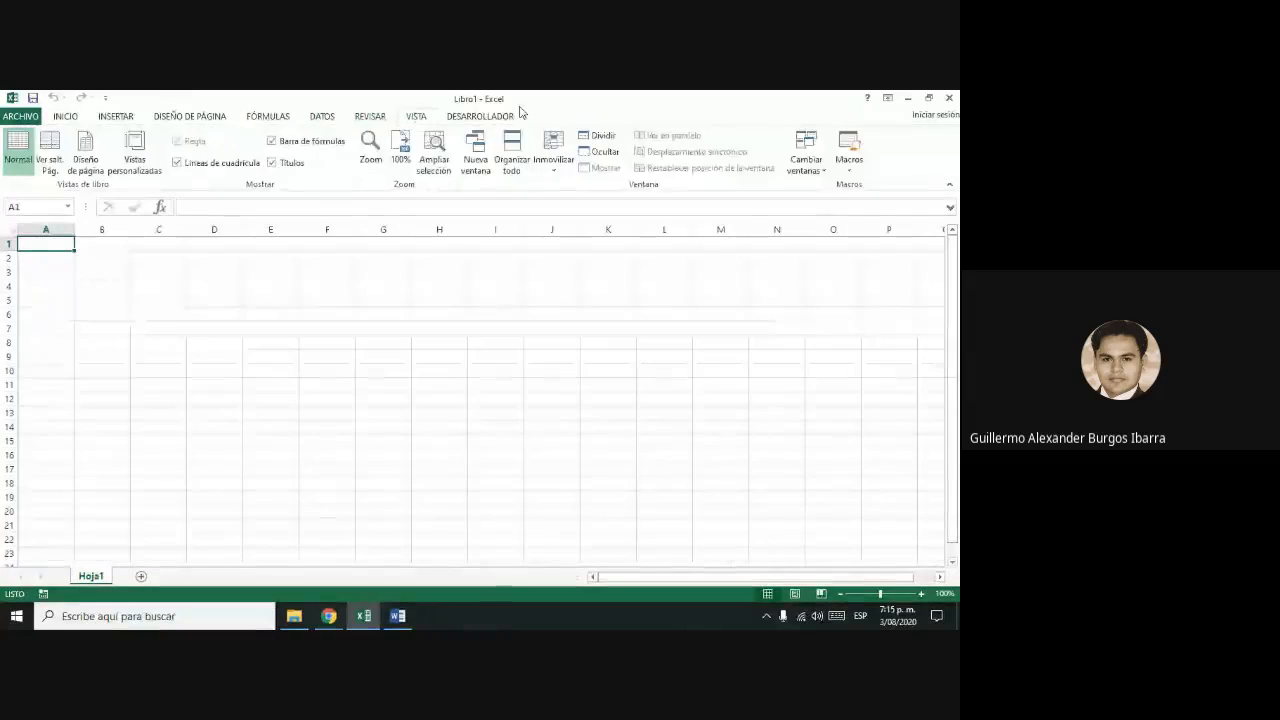
left_click(505, 118)
left_click(68, 118)
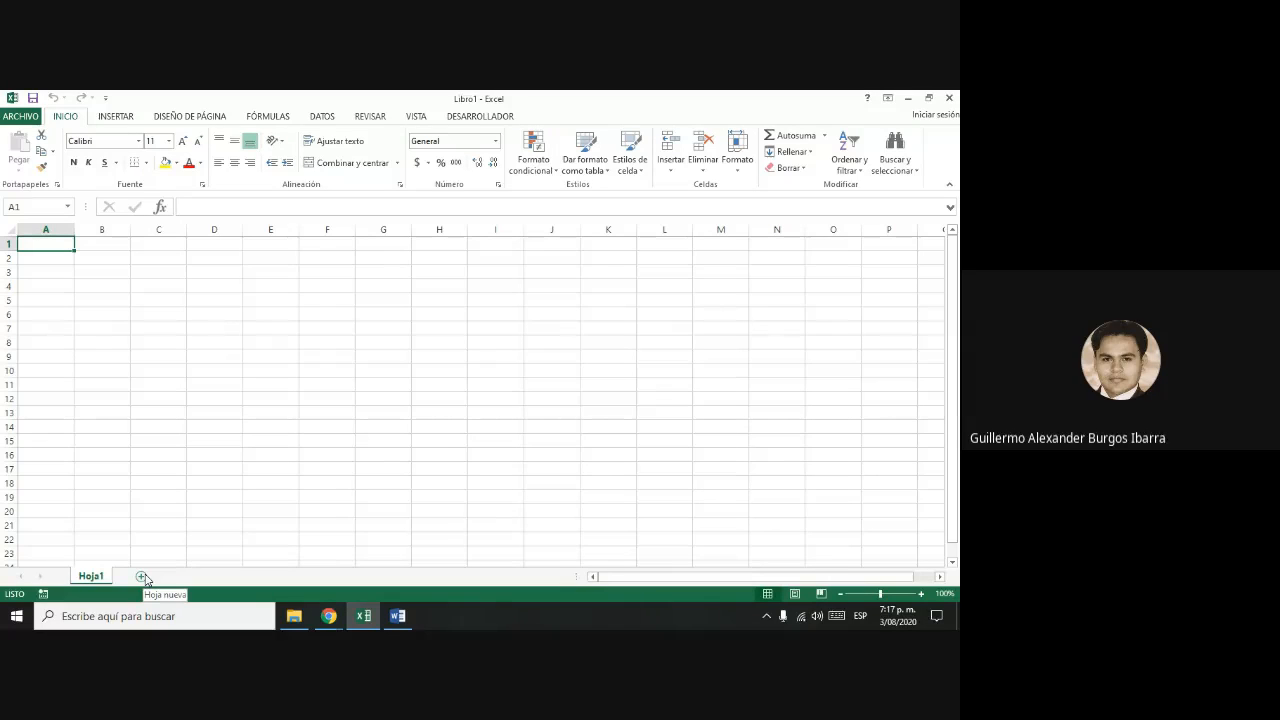
- Highlight columns G to U and rows 2 to 23 to examine how the worksheet is divided into columns and rows
left_click_drag(54, 240, 857, 578)
left_click_drag(955, 500, 954, 254)
left_click(58, 246)
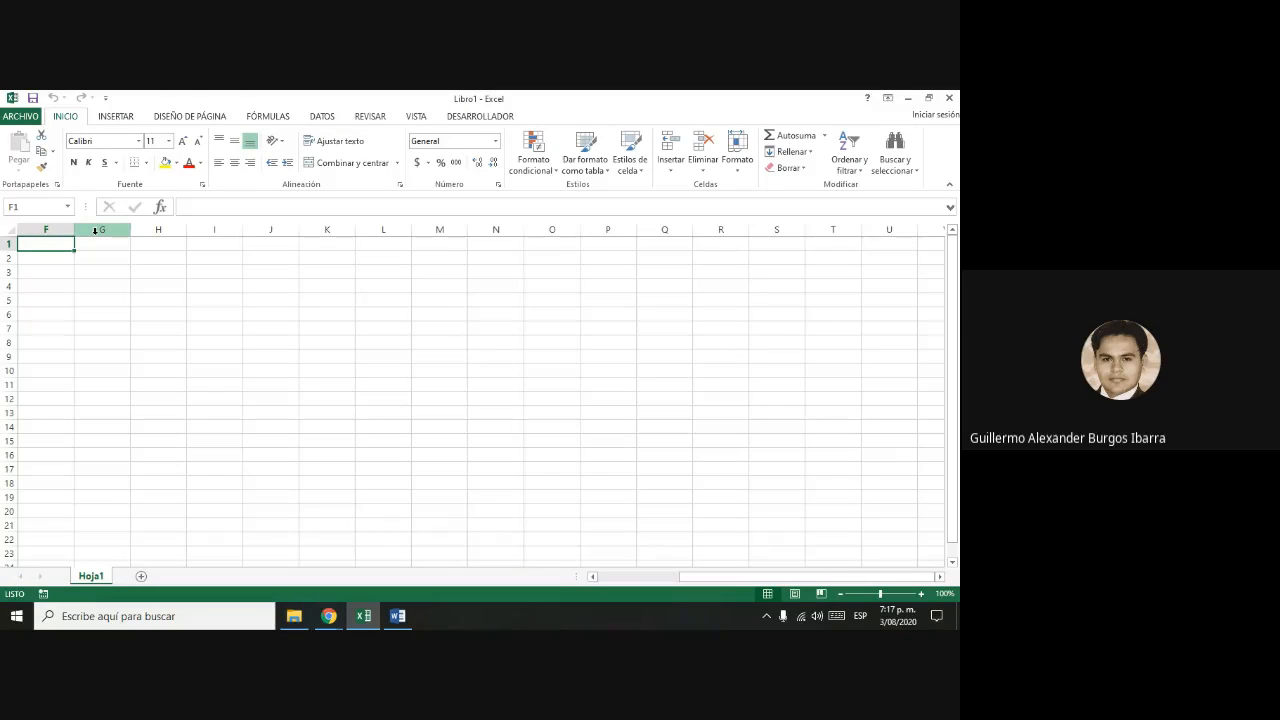
left_click_drag(100, 230, 890, 228)
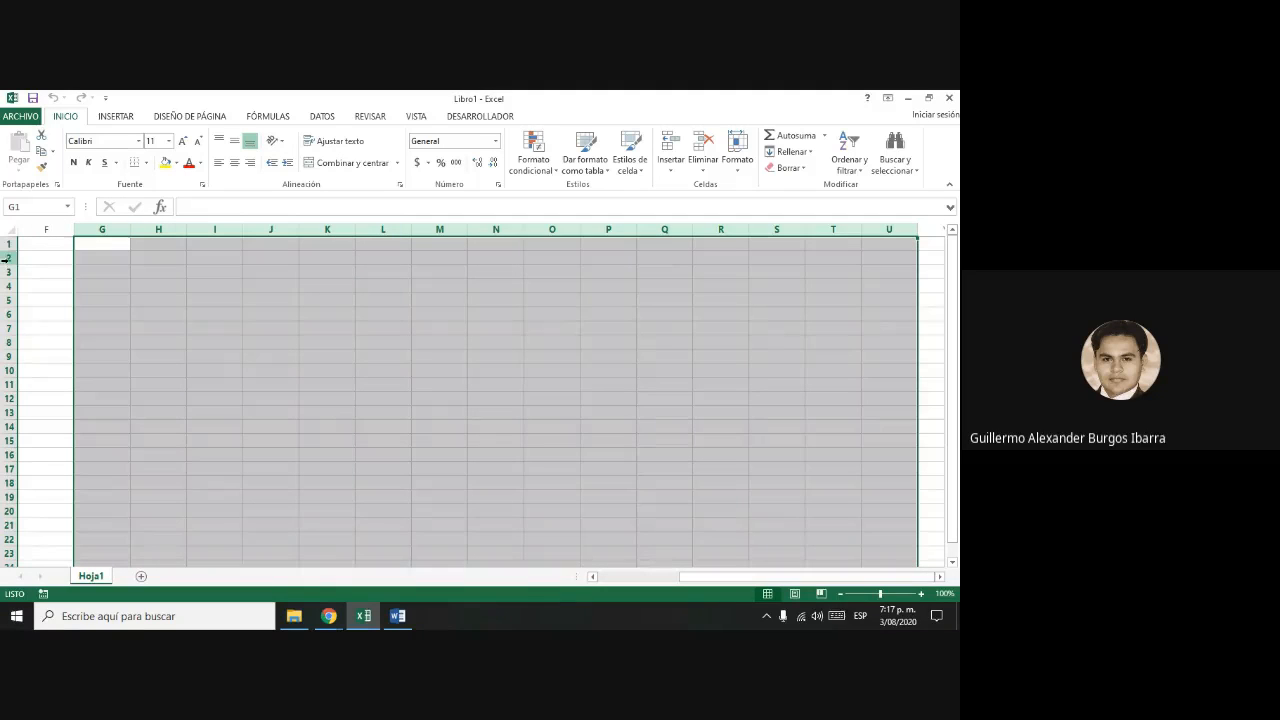
left_click_drag(7, 258, 4, 556)
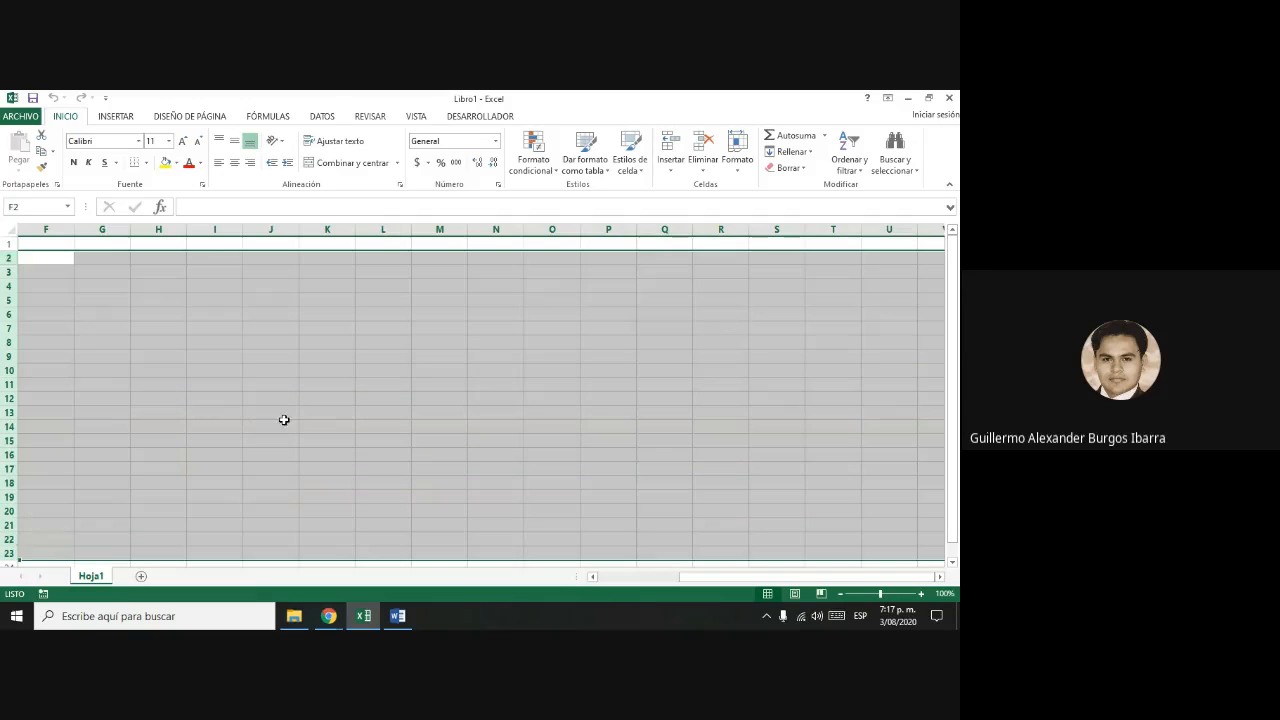
left_click(284, 420)
- Select the range J3:T20 and single cells such as J3, N12, S16, S5 and N6 to examine the cell grid
left_click_drag(285, 271, 857, 508)
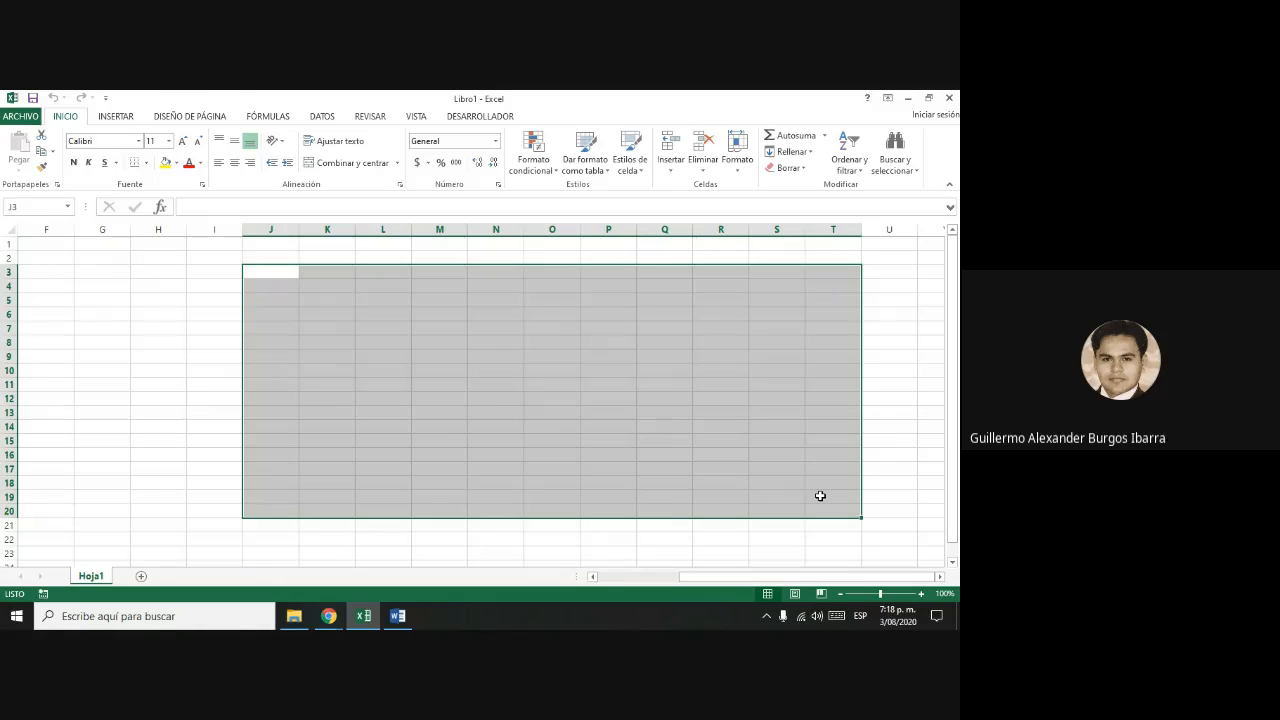
left_click(276, 277)
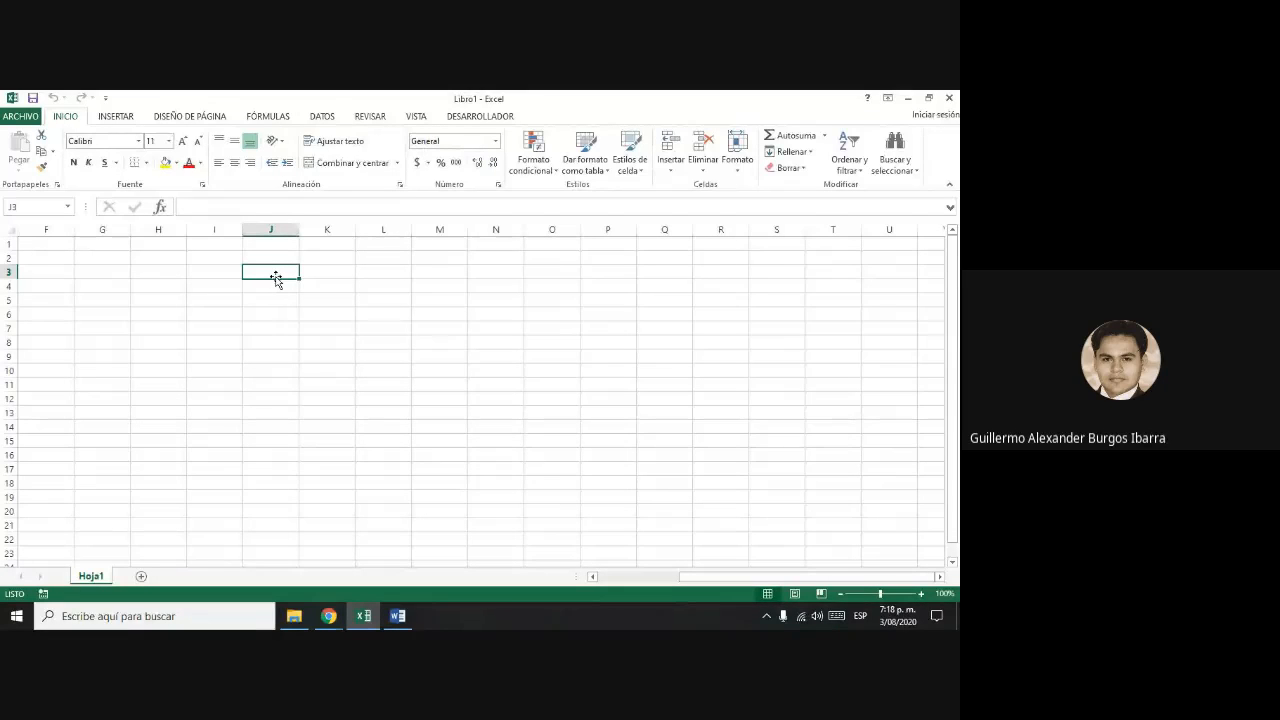
left_click(564, 318)
left_click(505, 397)
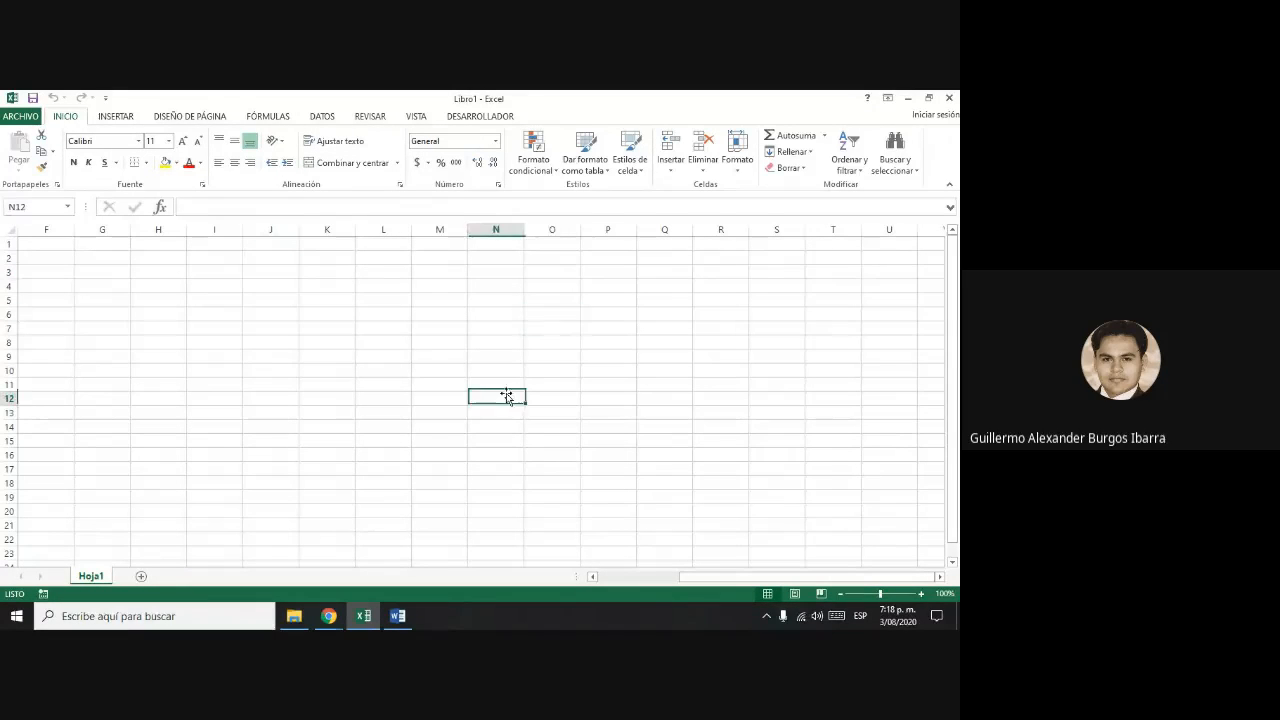
left_click(104, 494)
left_click(372, 484)
left_click(606, 468)
left_click(751, 454)
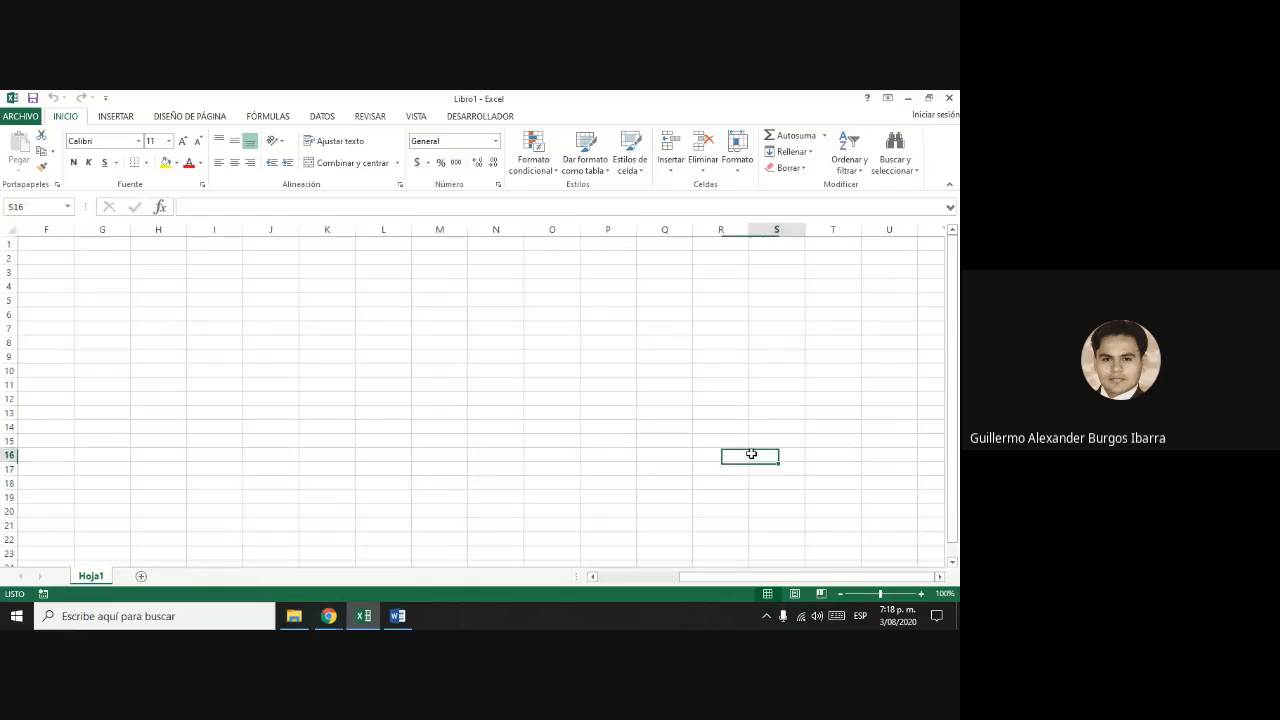
left_click(830, 328)
left_click(790, 297)
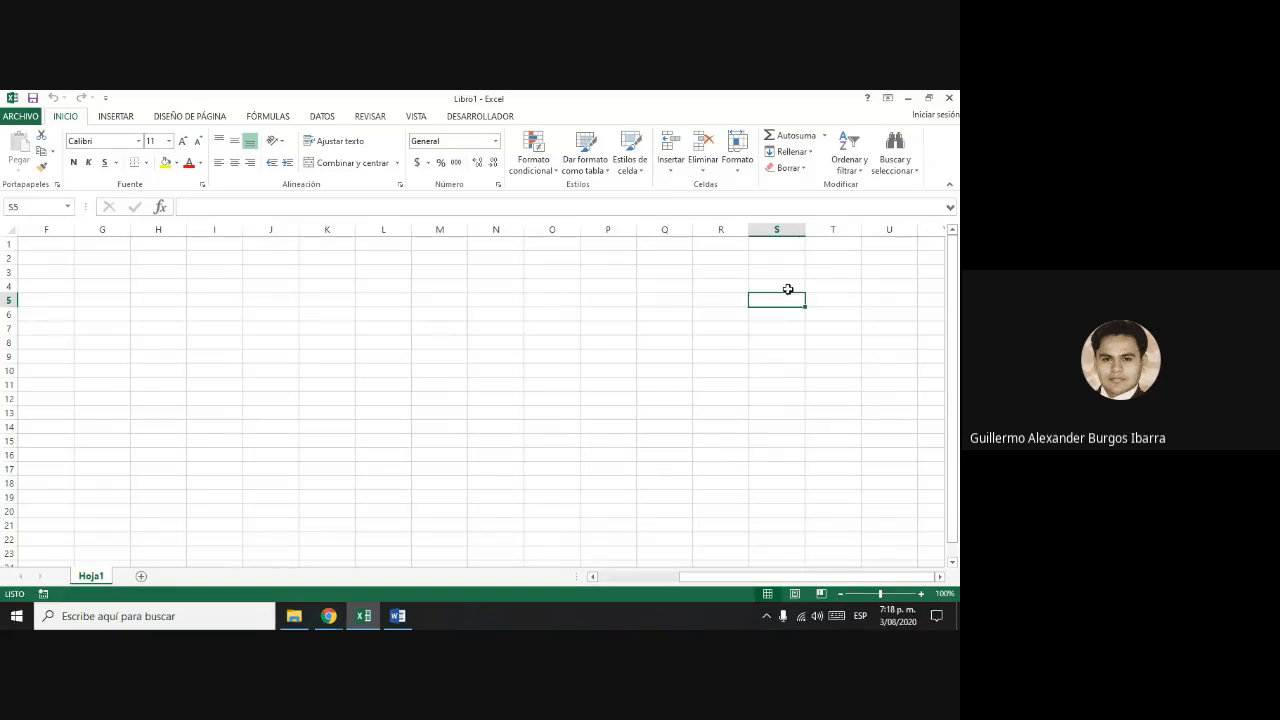
left_click(503, 314)
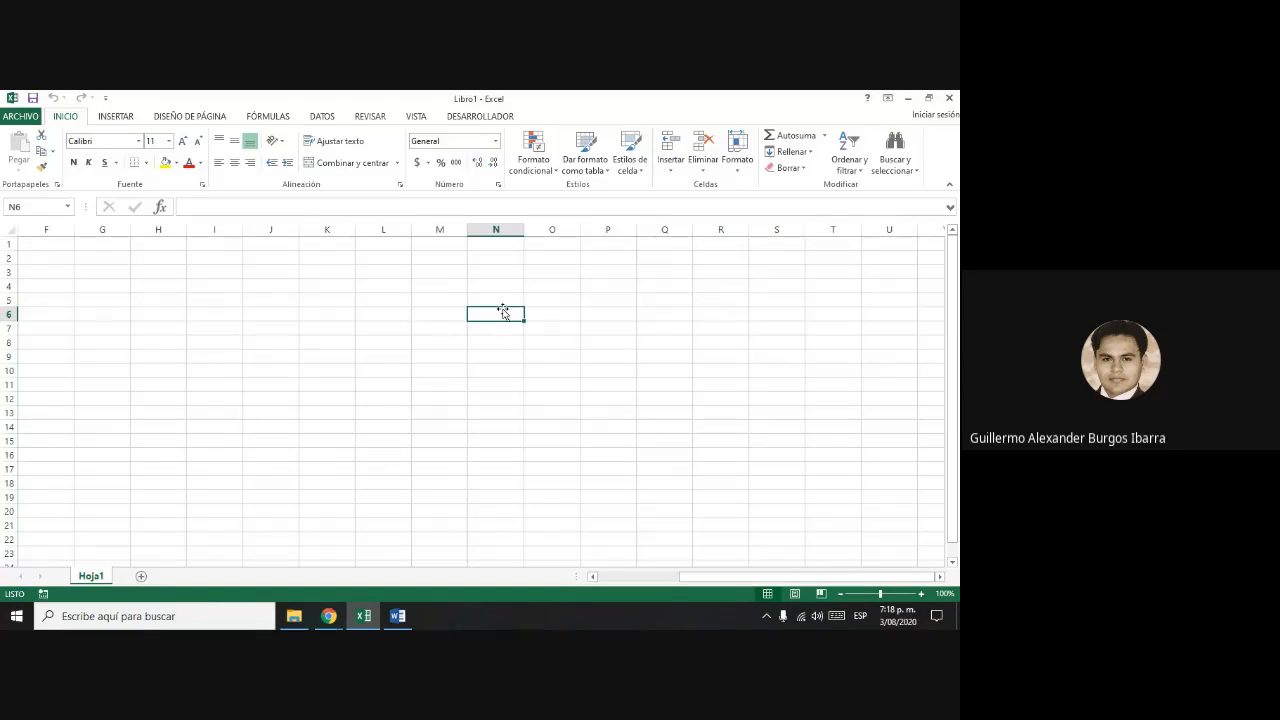
- Examine the Name Box and the references it gives for cells F2, G7, P7 and K18
left_click(46, 207)
left_click(31, 204)
left_click(35, 261)
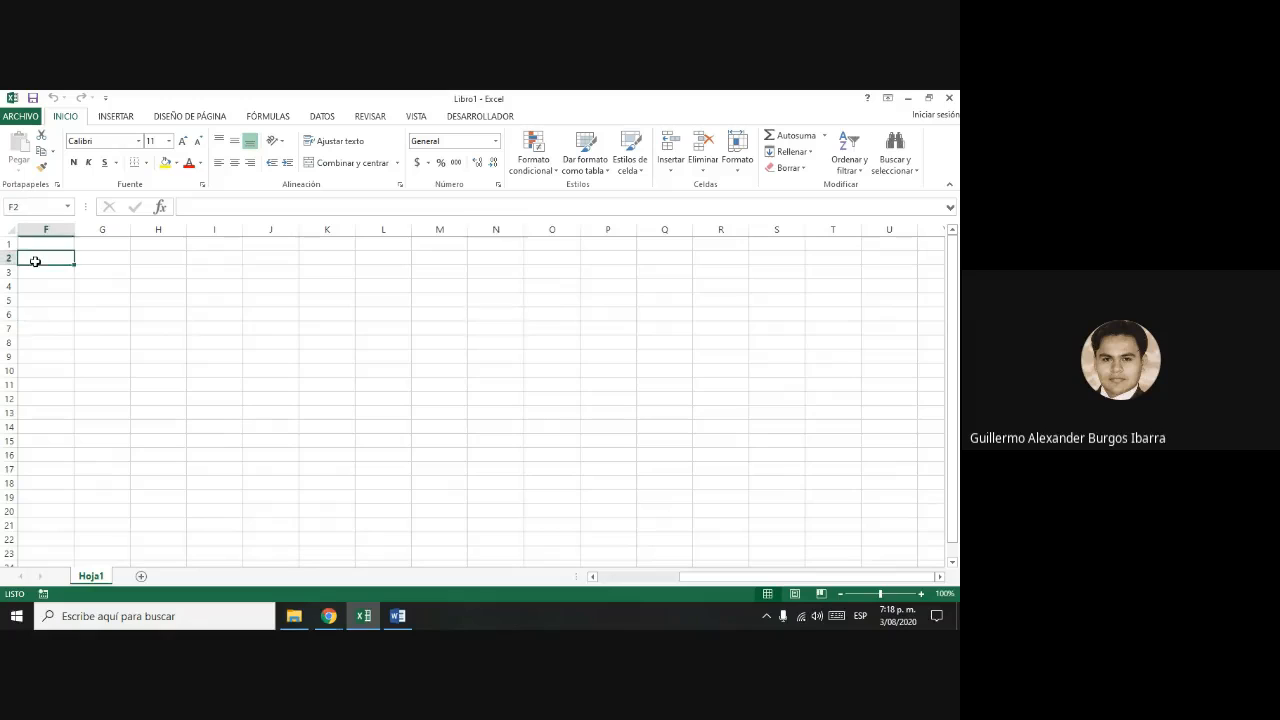
left_click(76, 330)
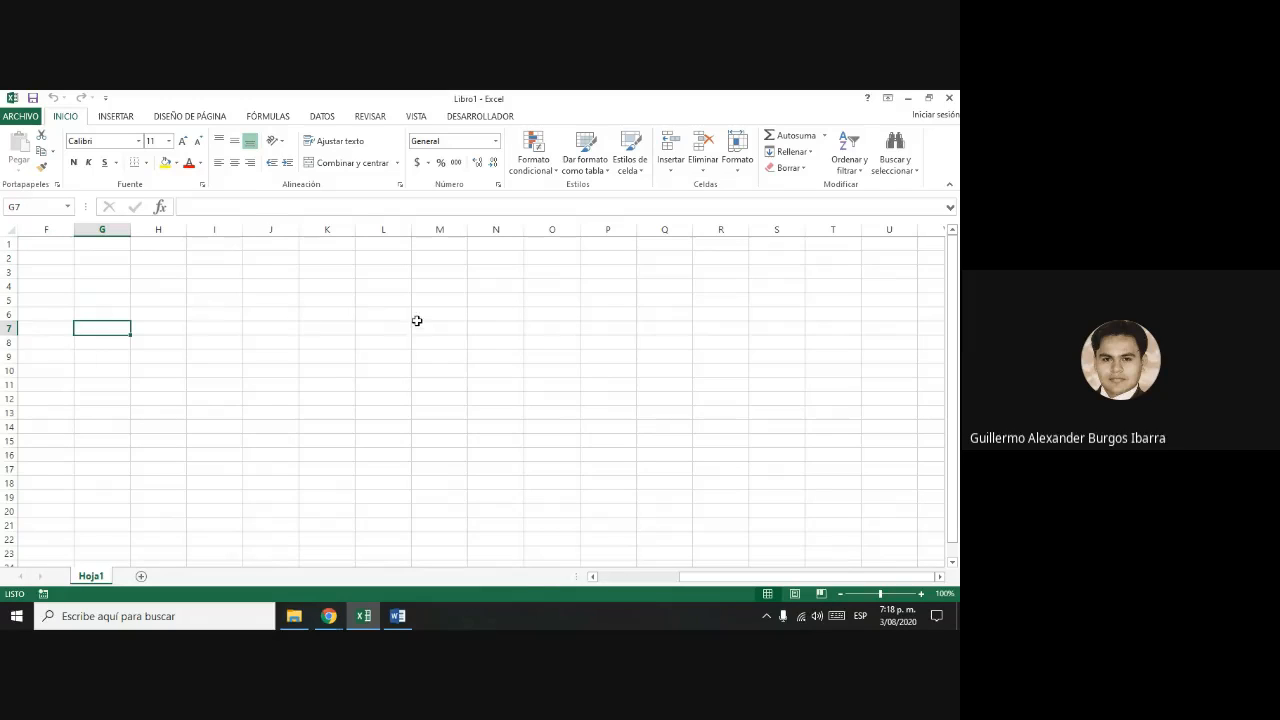
left_click(622, 332)
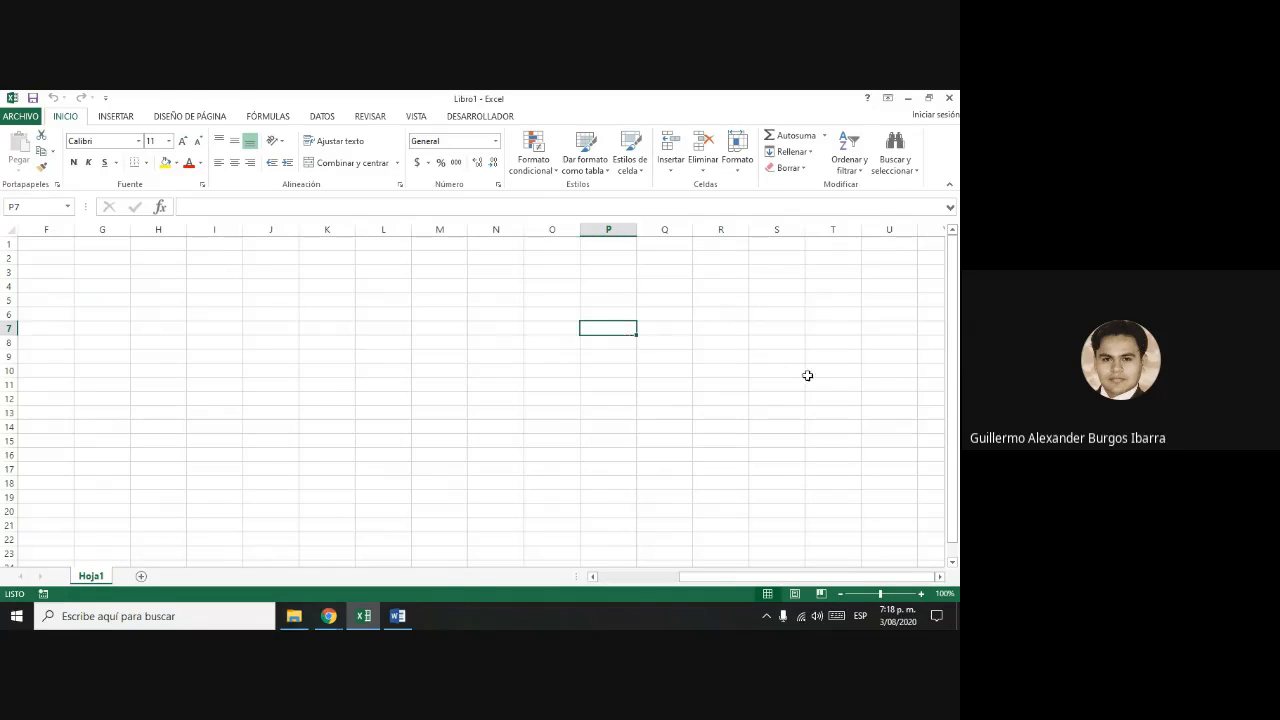
left_click(340, 484)
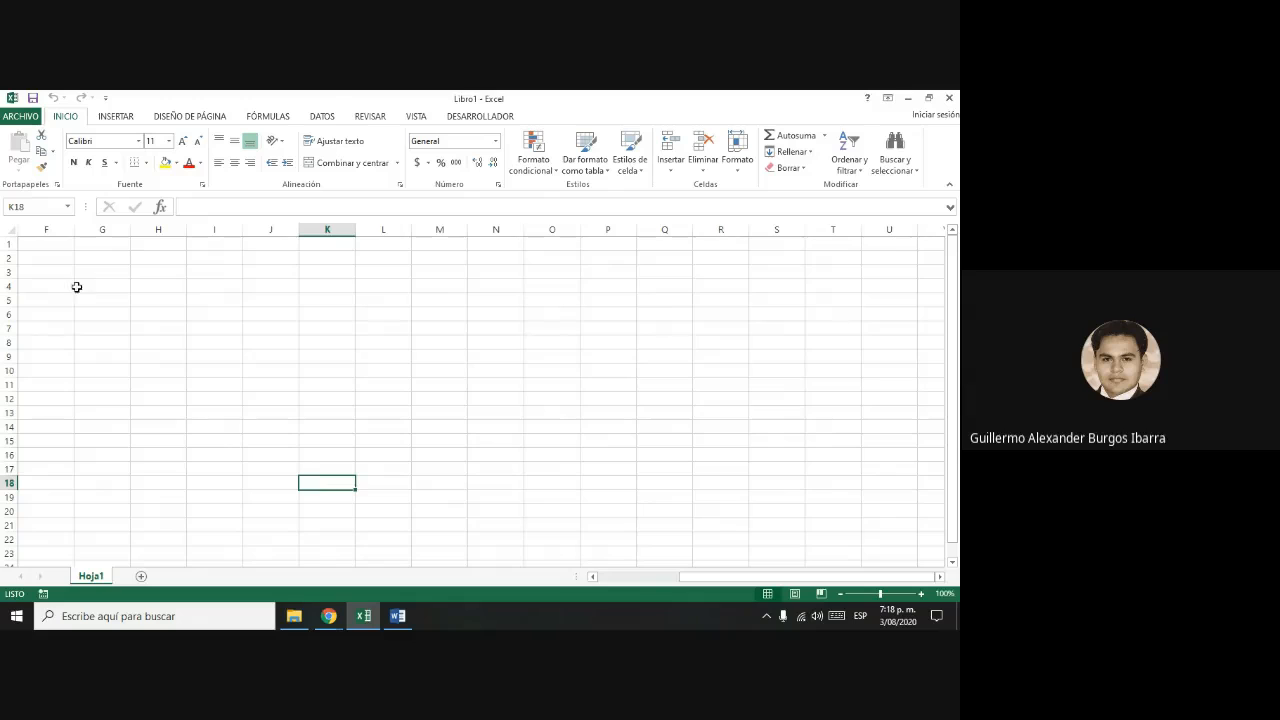
- Compare the Name Box reference with the selected cell for Q9, G8, O4 and T13
left_click(23, 206)
left_click(543, 289)
left_click(654, 354)
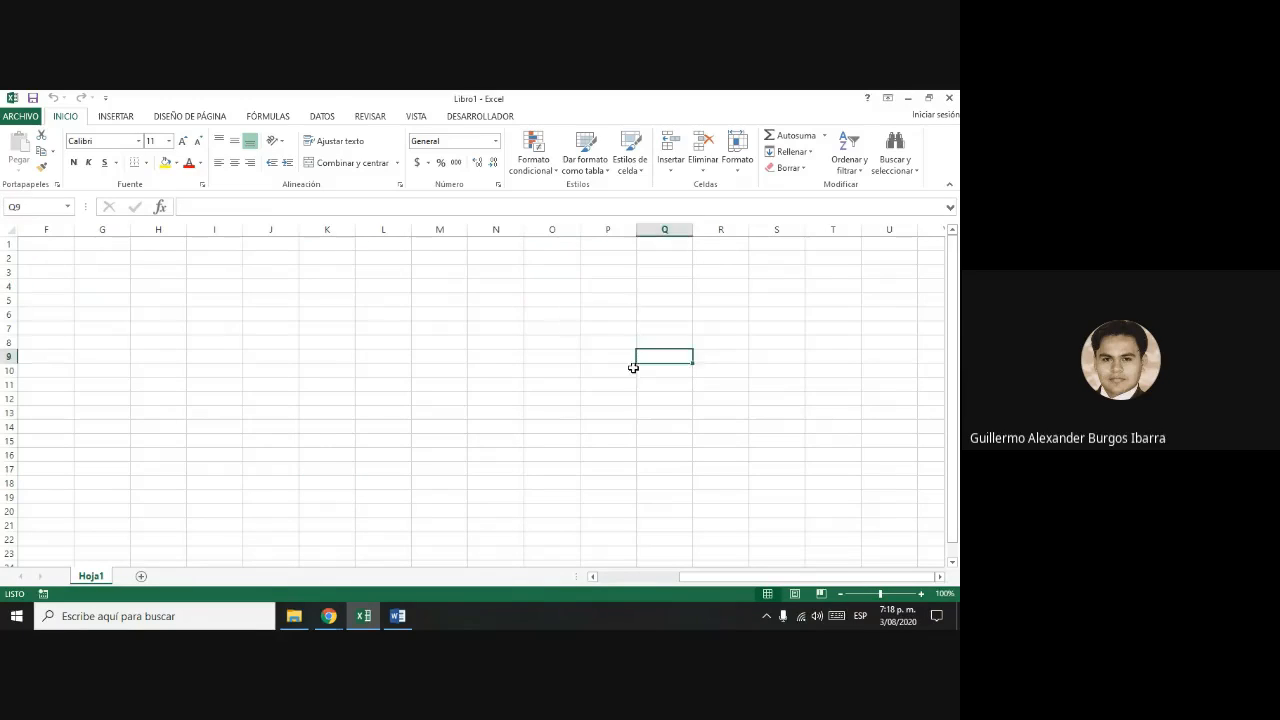
left_click(300, 452)
left_click(82, 344)
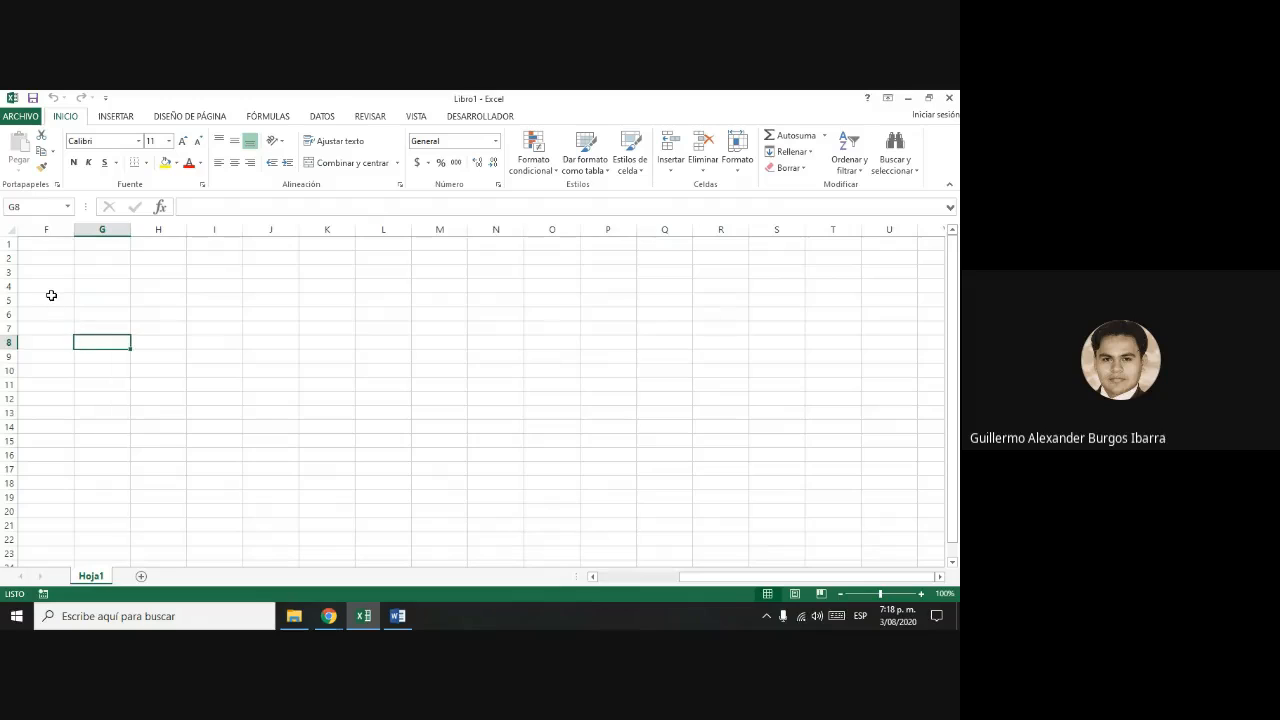
left_click(51, 295)
left_click(551, 289)
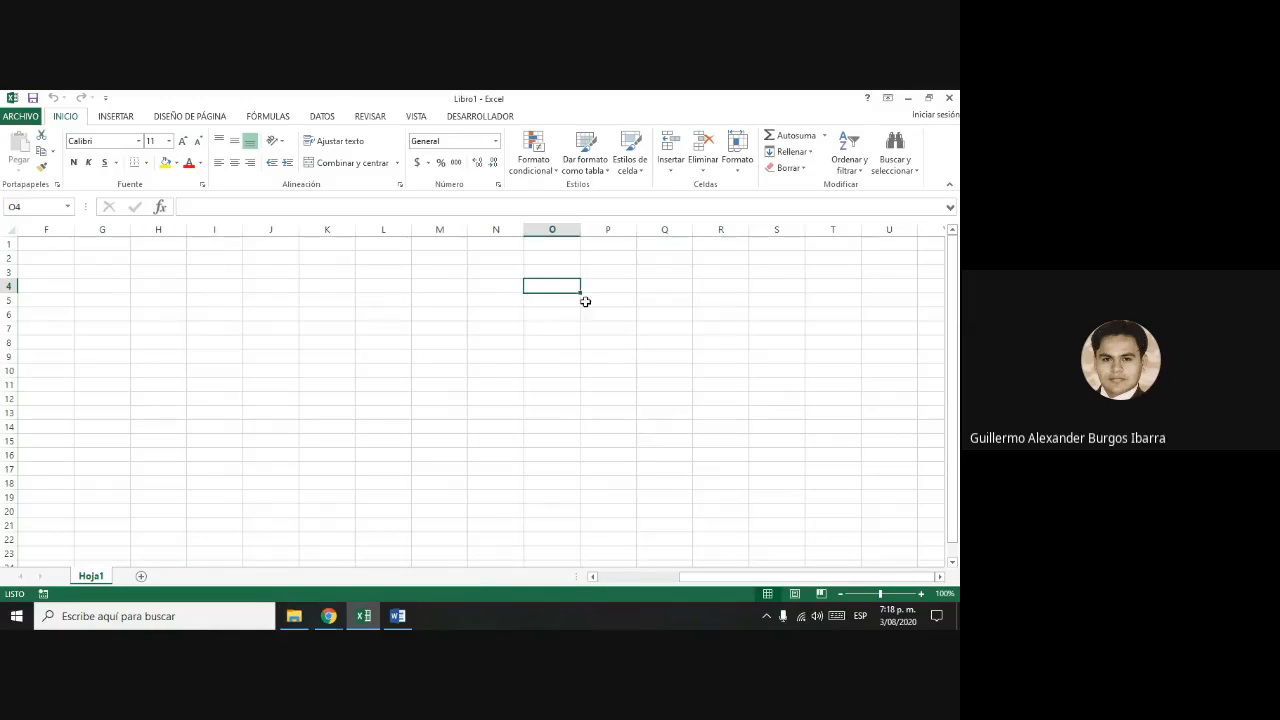
left_click(723, 337)
left_click(808, 411)
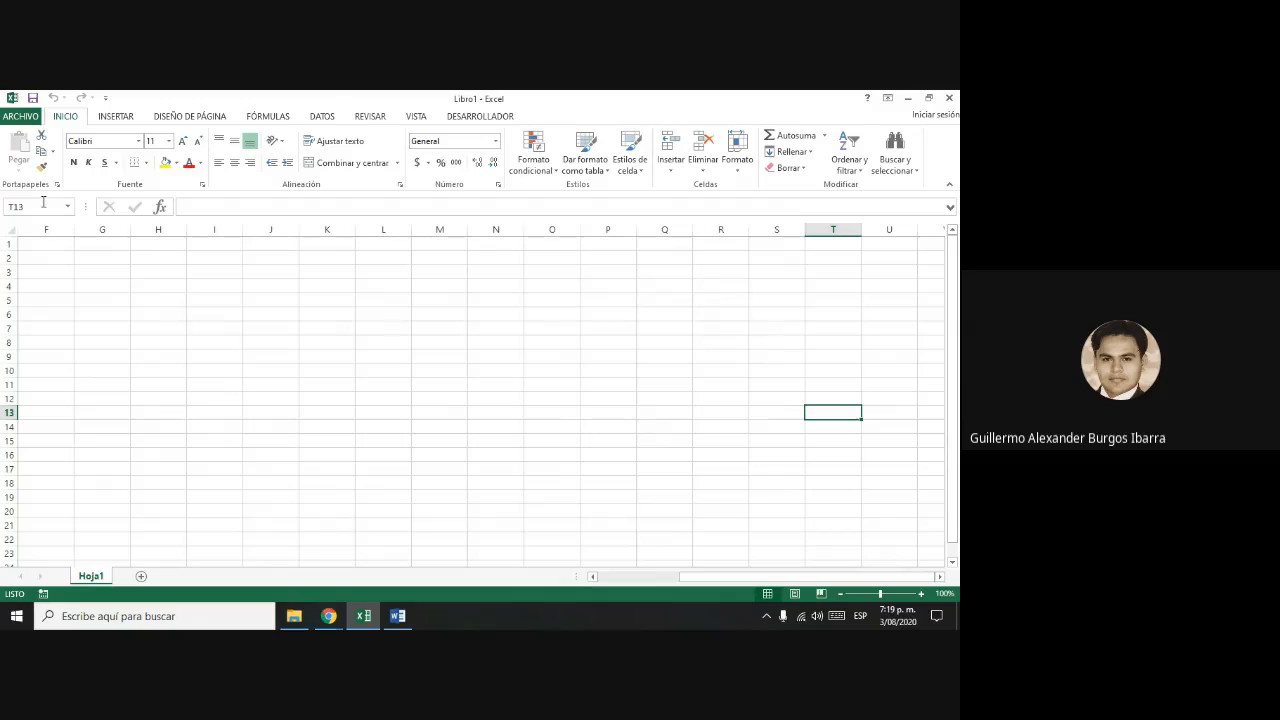
- Select cells K7, I12 and O6 in turn, checking each one's reference in the Name Box
left_click(314, 331)
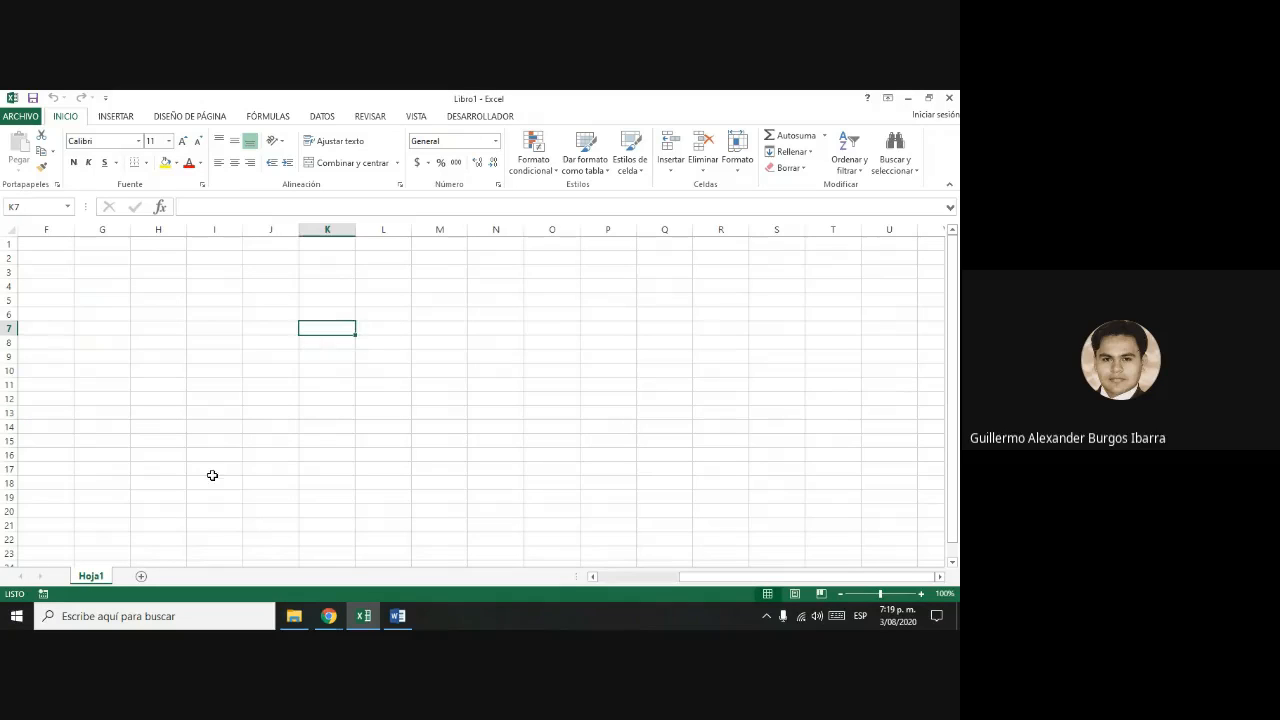
left_click(212, 476)
left_click(166, 467)
left_click(230, 394)
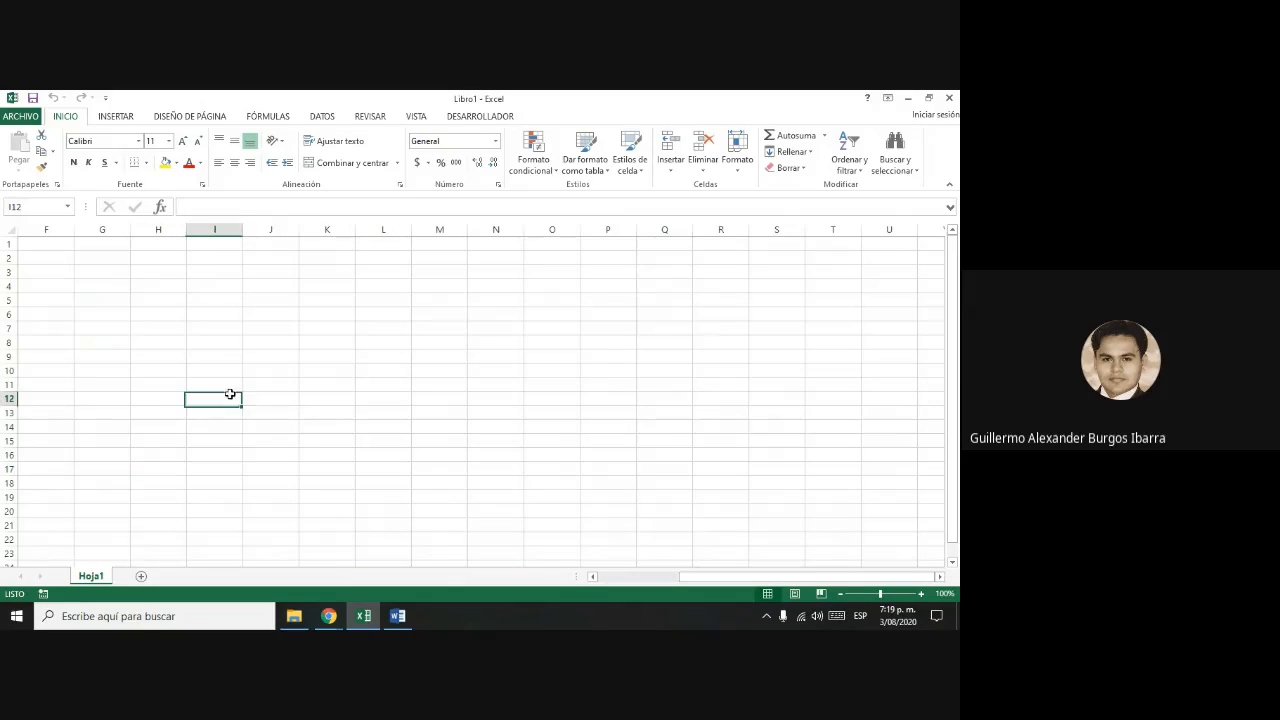
left_click(548, 317)
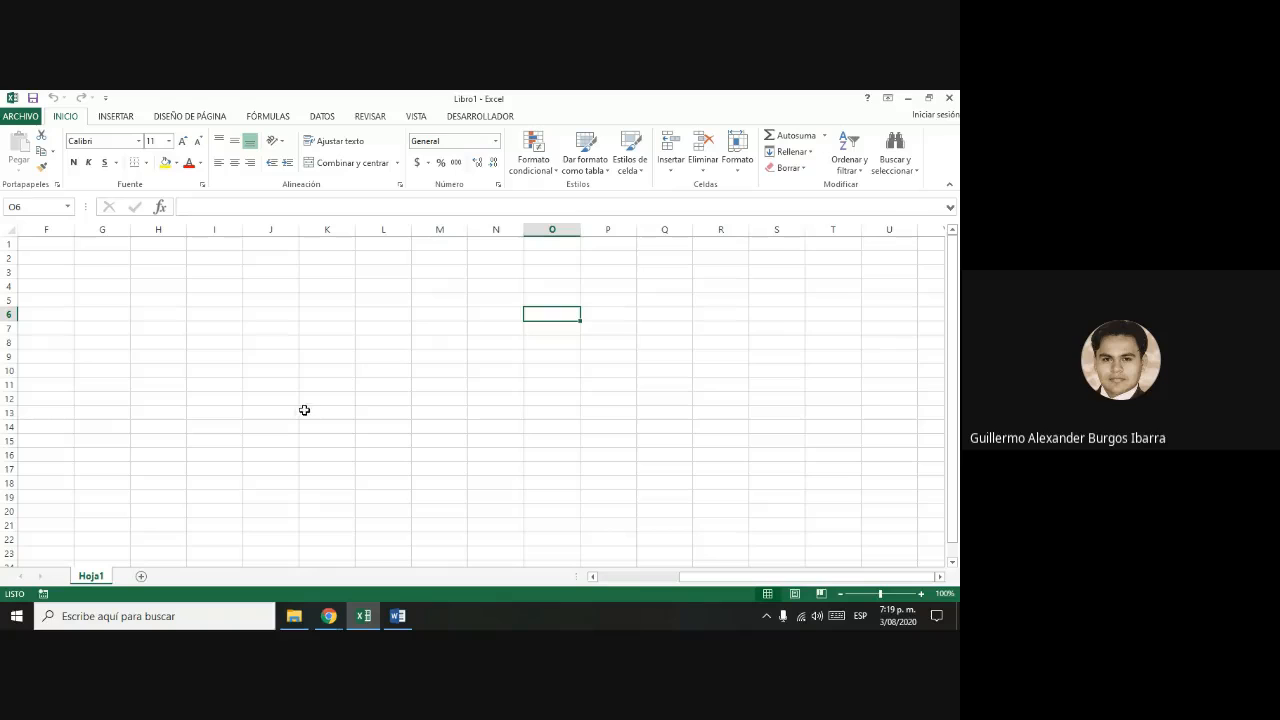
- Examine the formula bar by starting an edit of cell O6 without entering content, and select cells M8 and H6
left_click(324, 202)
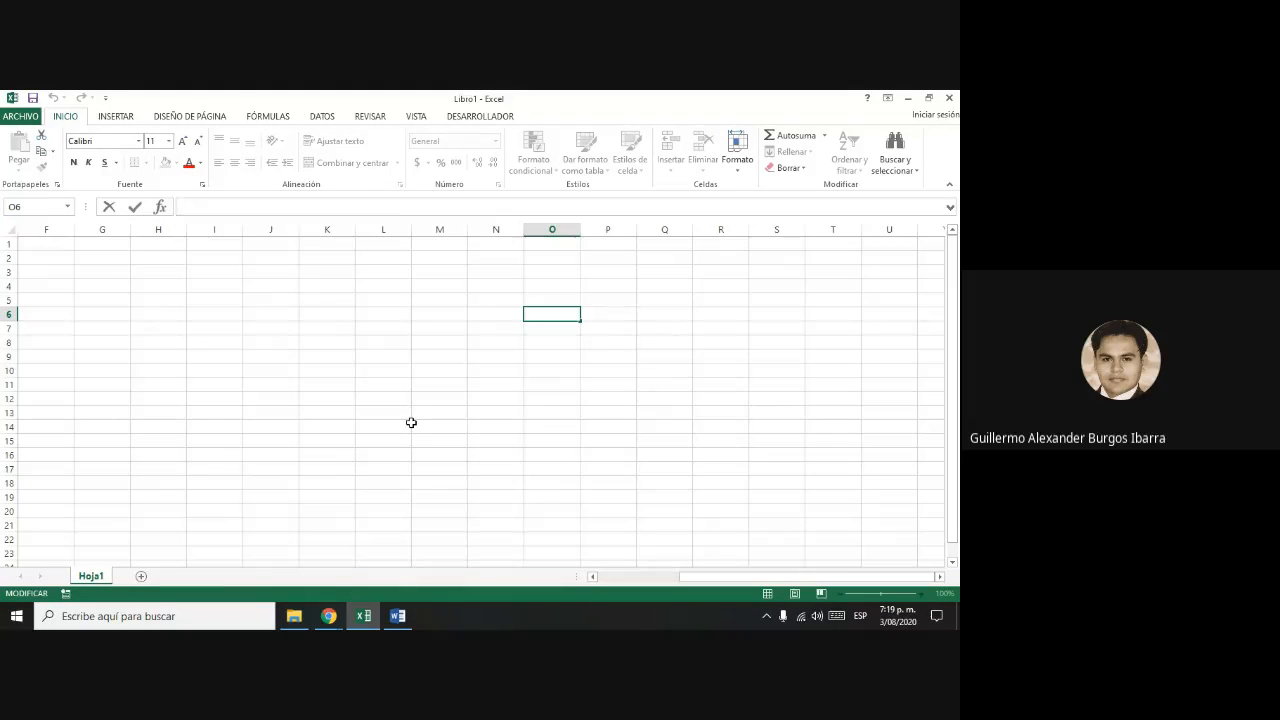
left_click(437, 348)
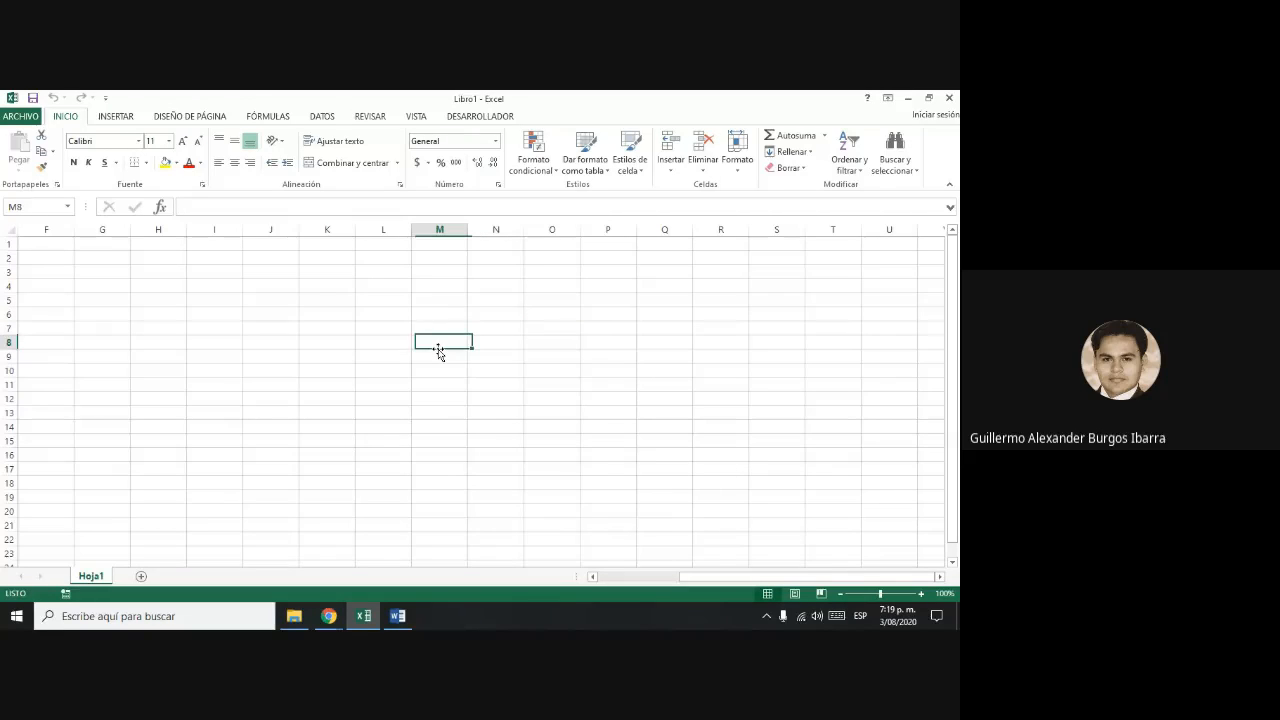
left_click(266, 282)
left_click(165, 312)
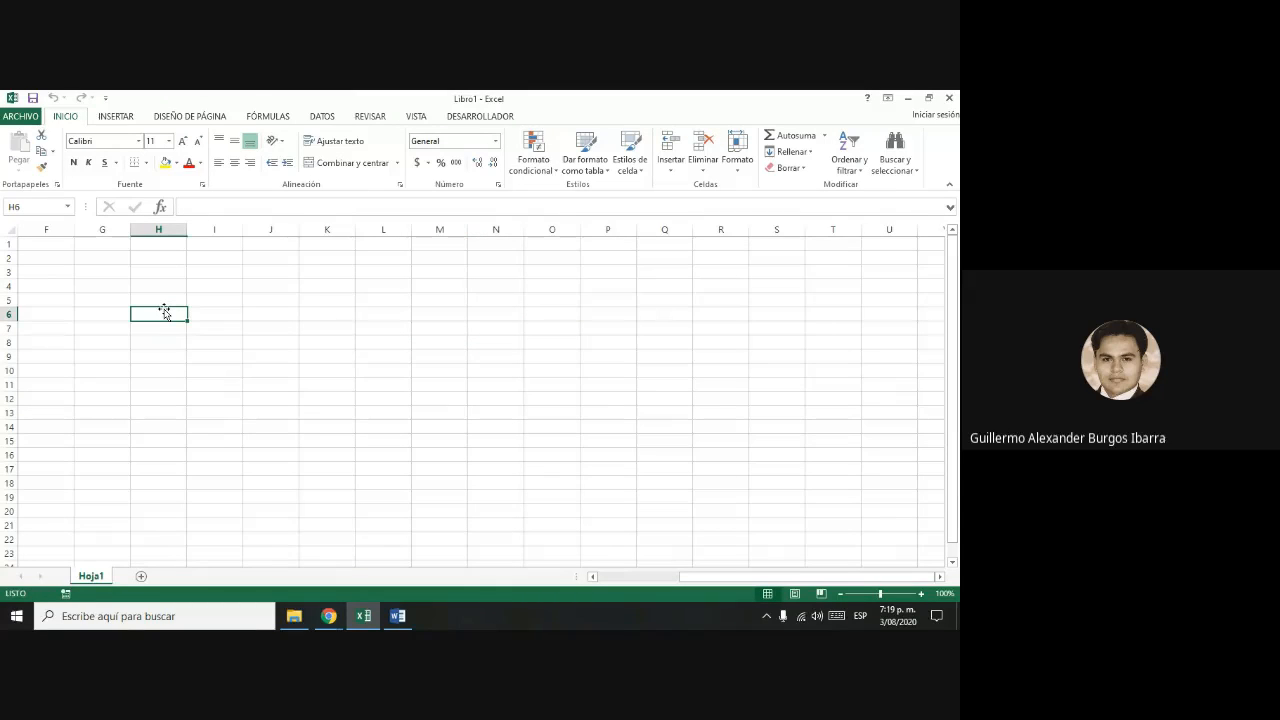
- Select cells J9, M9, P12 and R5 in turn to compare each one's reference in the Name Box
left_click(271, 356)
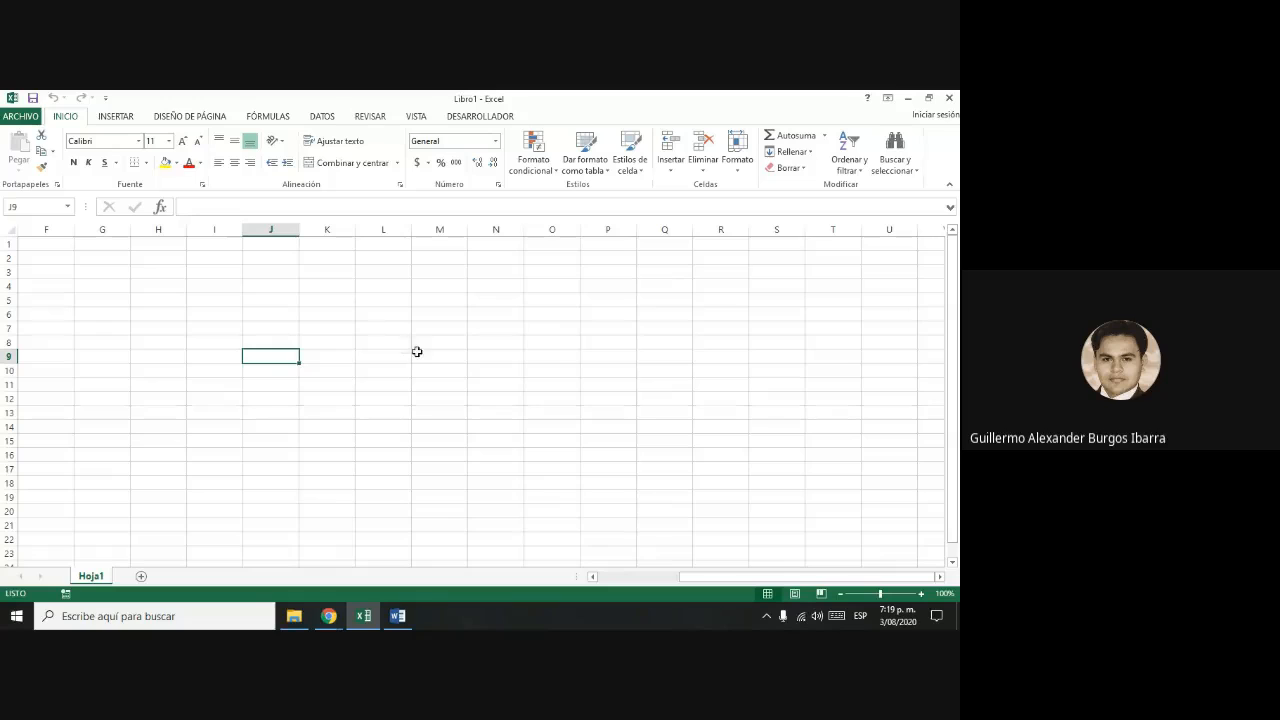
left_click(415, 355)
left_click(606, 391)
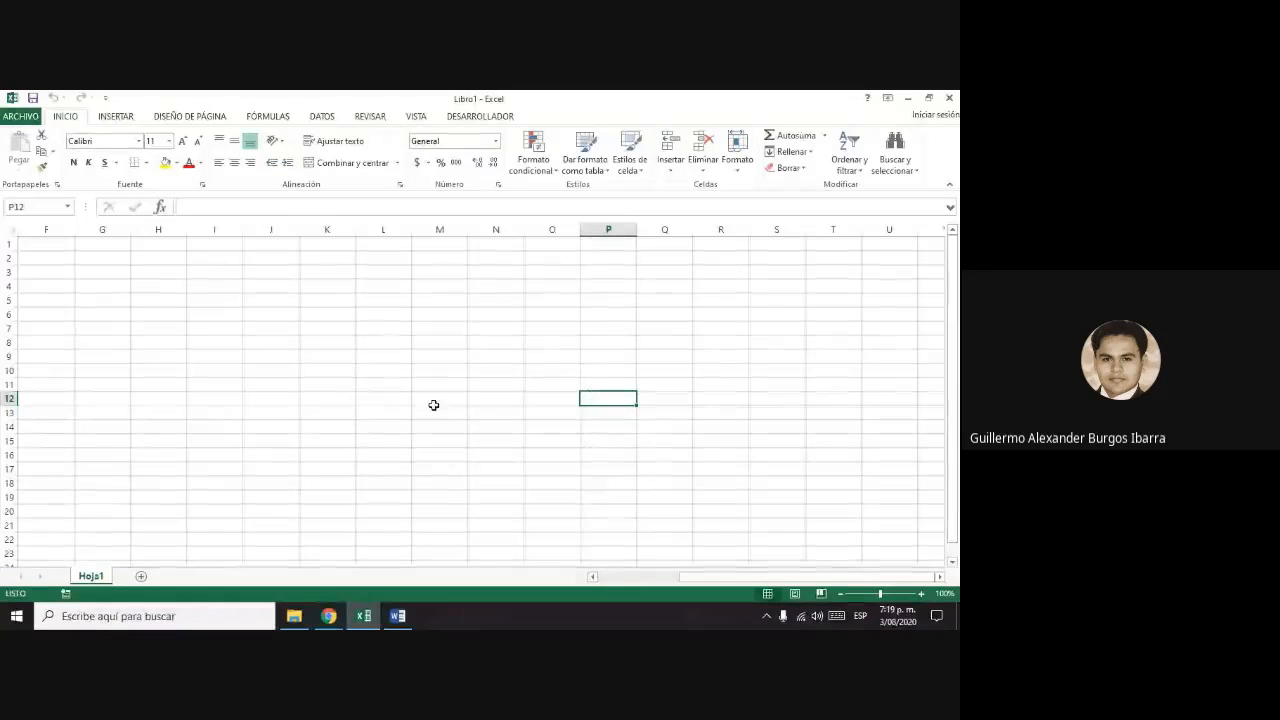
left_click(741, 301)
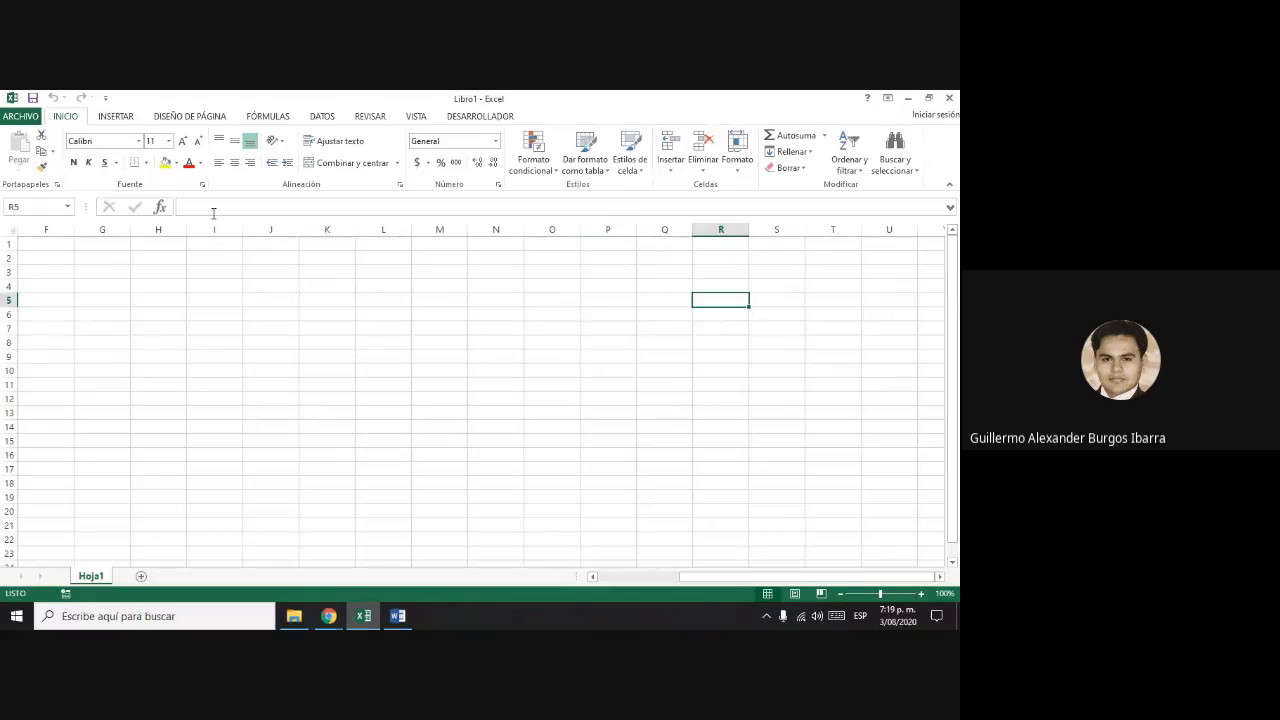
- Examine the formula bar by starting an edit of cell R5 without entering content, and select cells G2 and K8
left_click(265, 206)
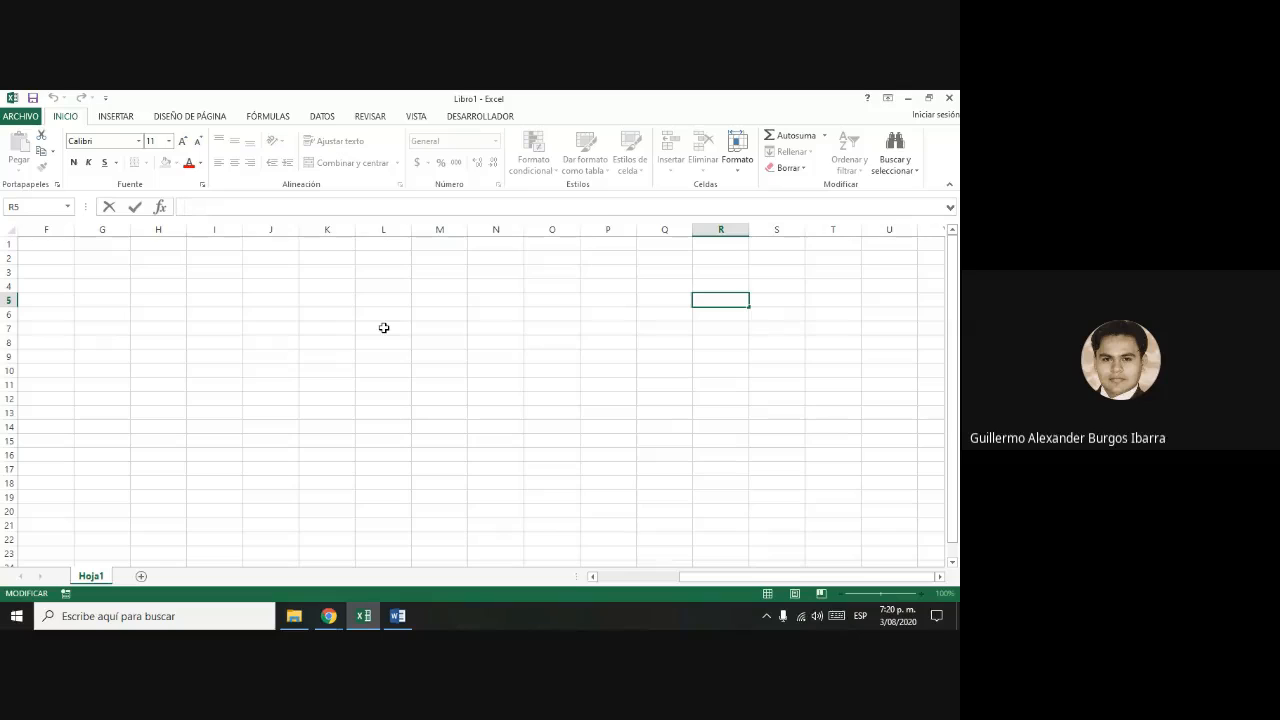
left_click(327, 340)
left_click(104, 256)
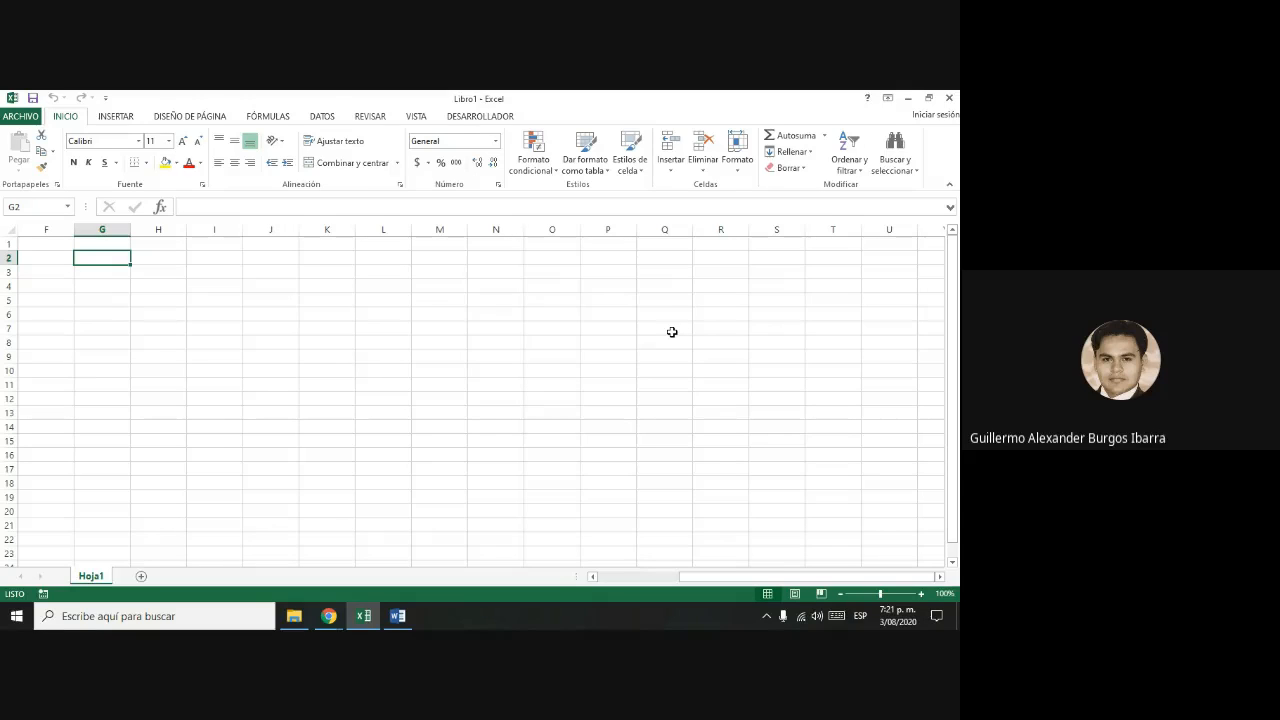
left_click(311, 338)
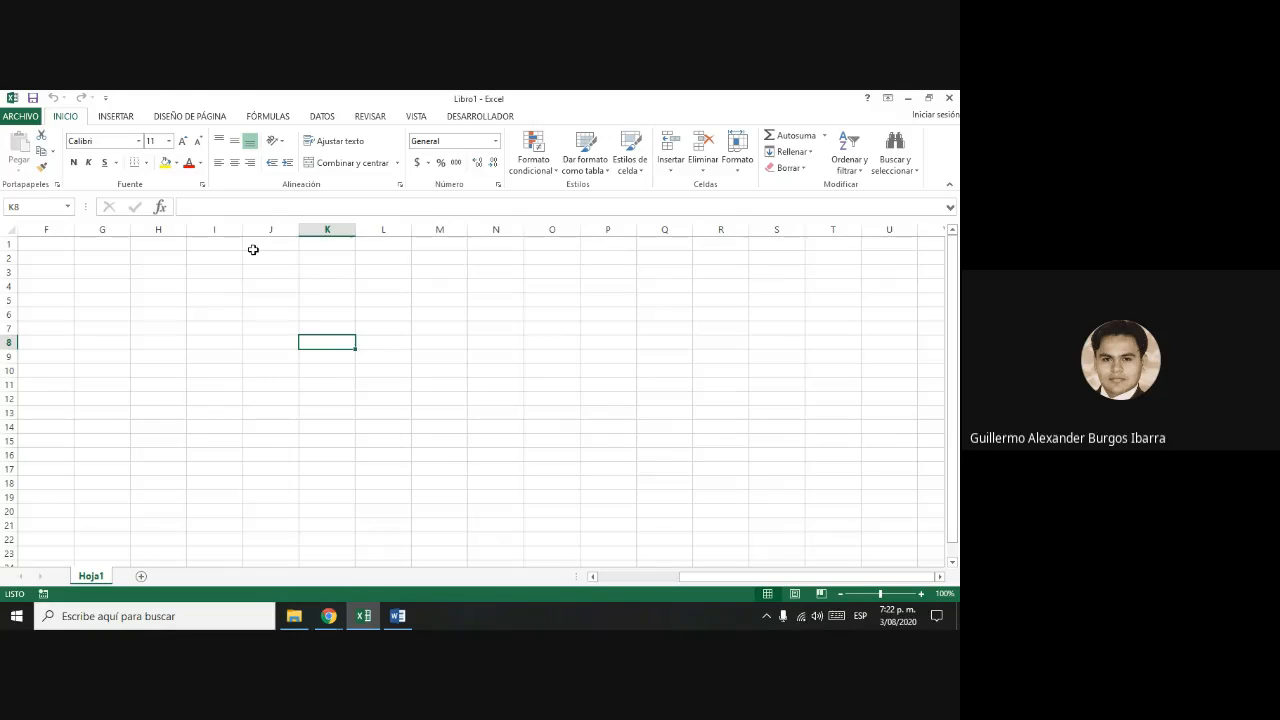
- Review the Insertar, Fórmulas, Datos, Revisar, Vista and Desarrollador ribbon commands and return to the Inicio commands
left_click(116, 117)
left_click(268, 117)
left_click(322, 117)
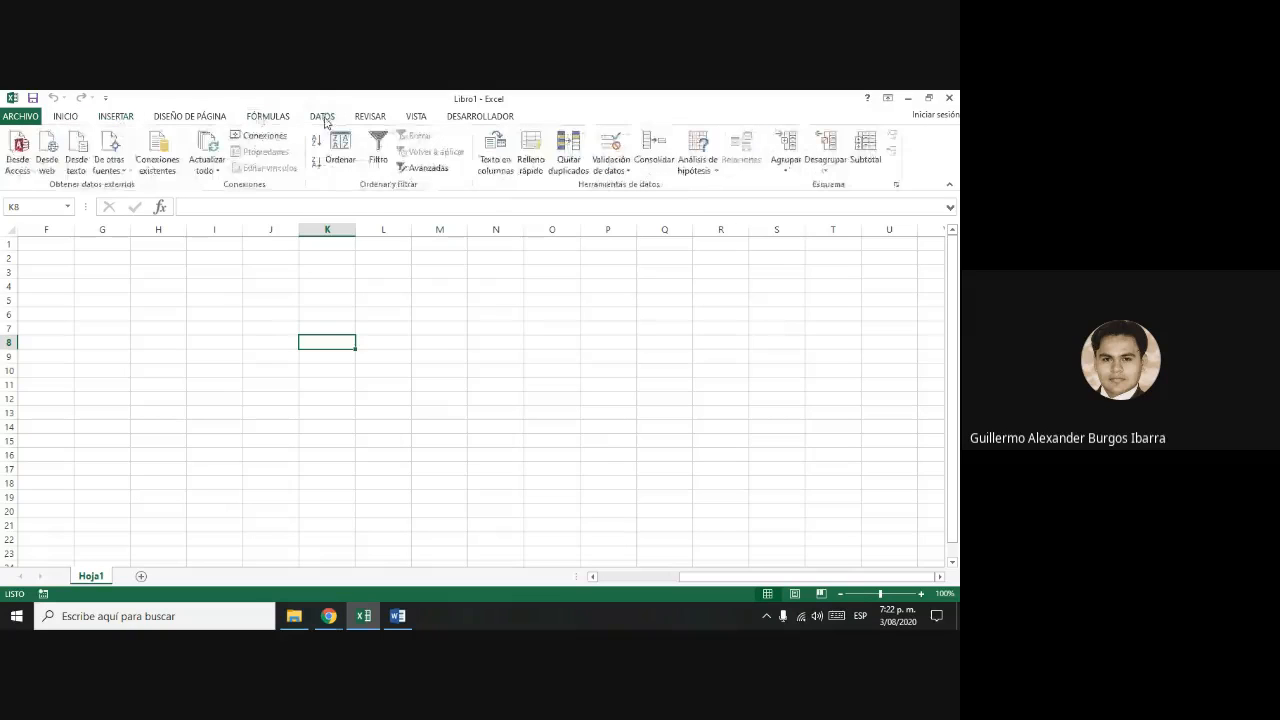
left_click(368, 117)
left_click(416, 117)
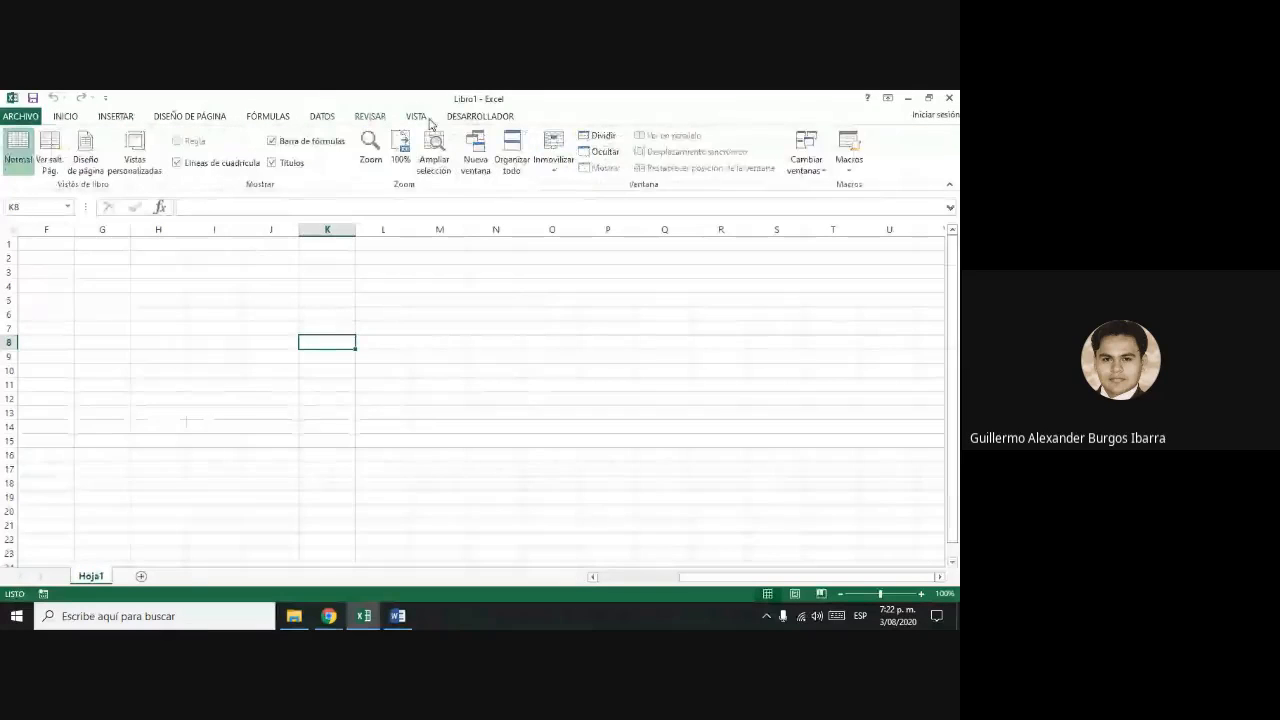
left_click(468, 117)
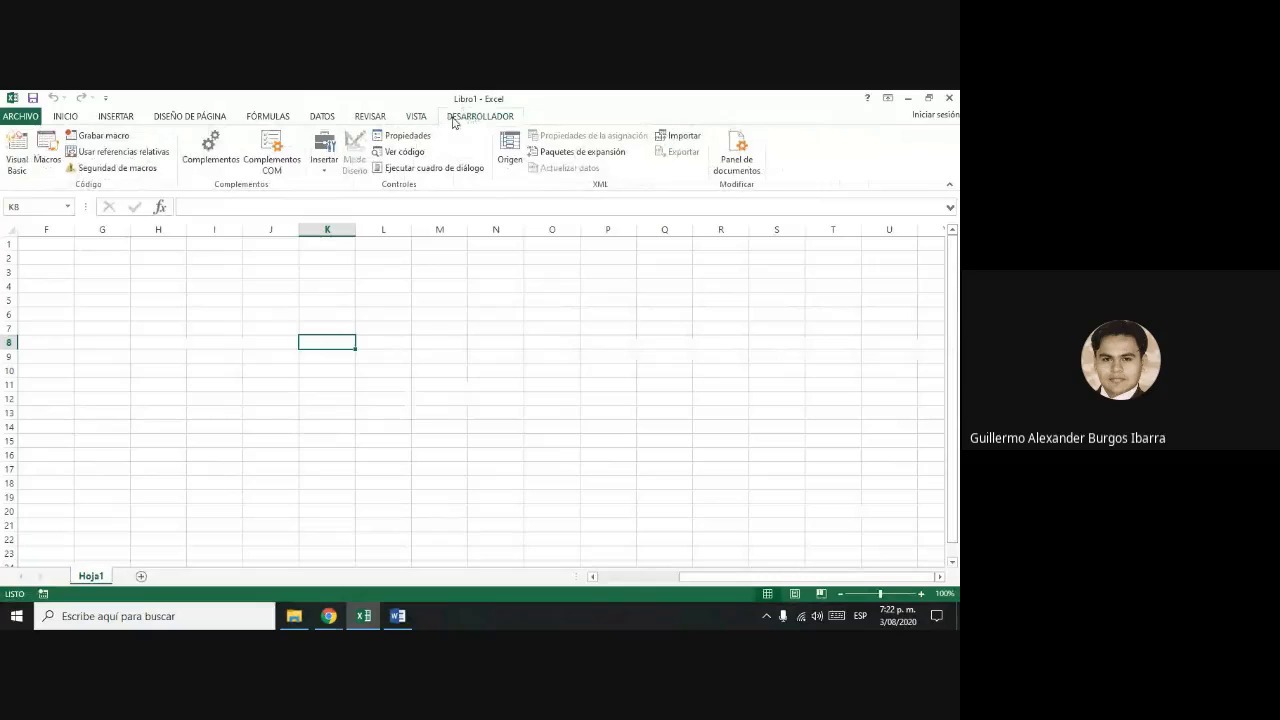
left_click(66, 117)
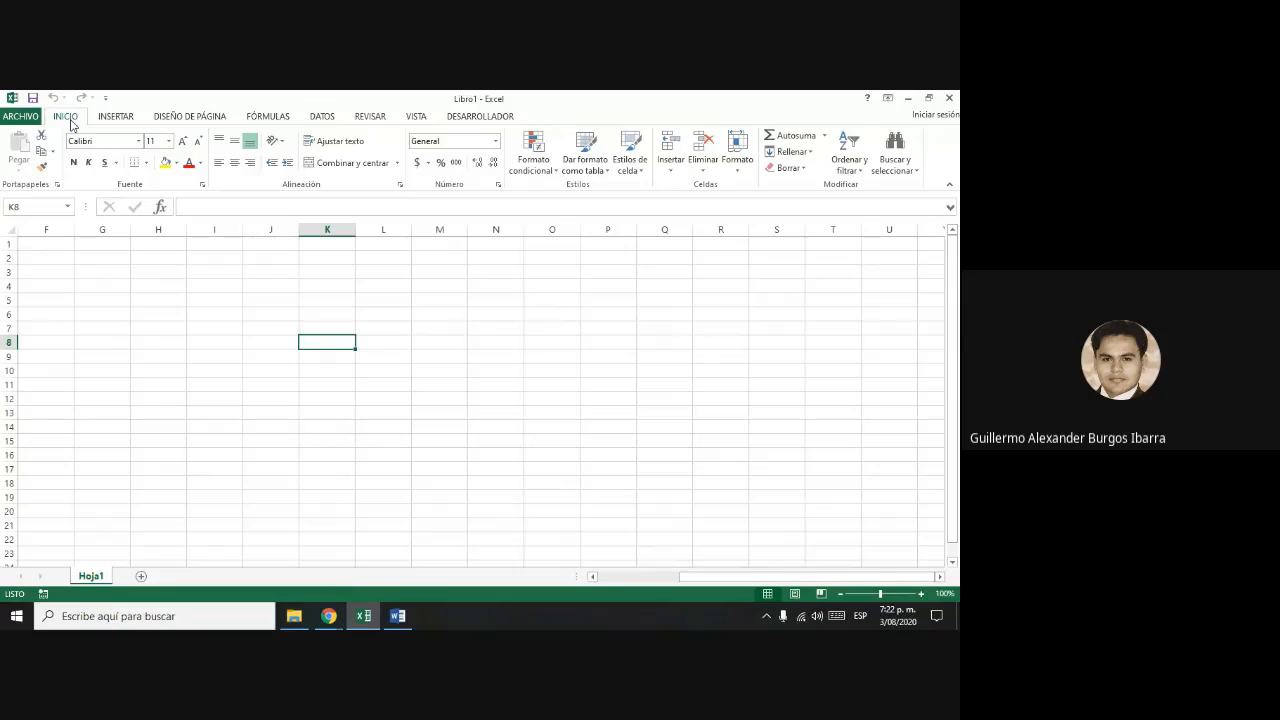
- Select a multi-cell range in the worksheet, followed by the individual cells S5, G3 and F1
left_click_drag(528, 284, 202, 514)
left_click(777, 299)
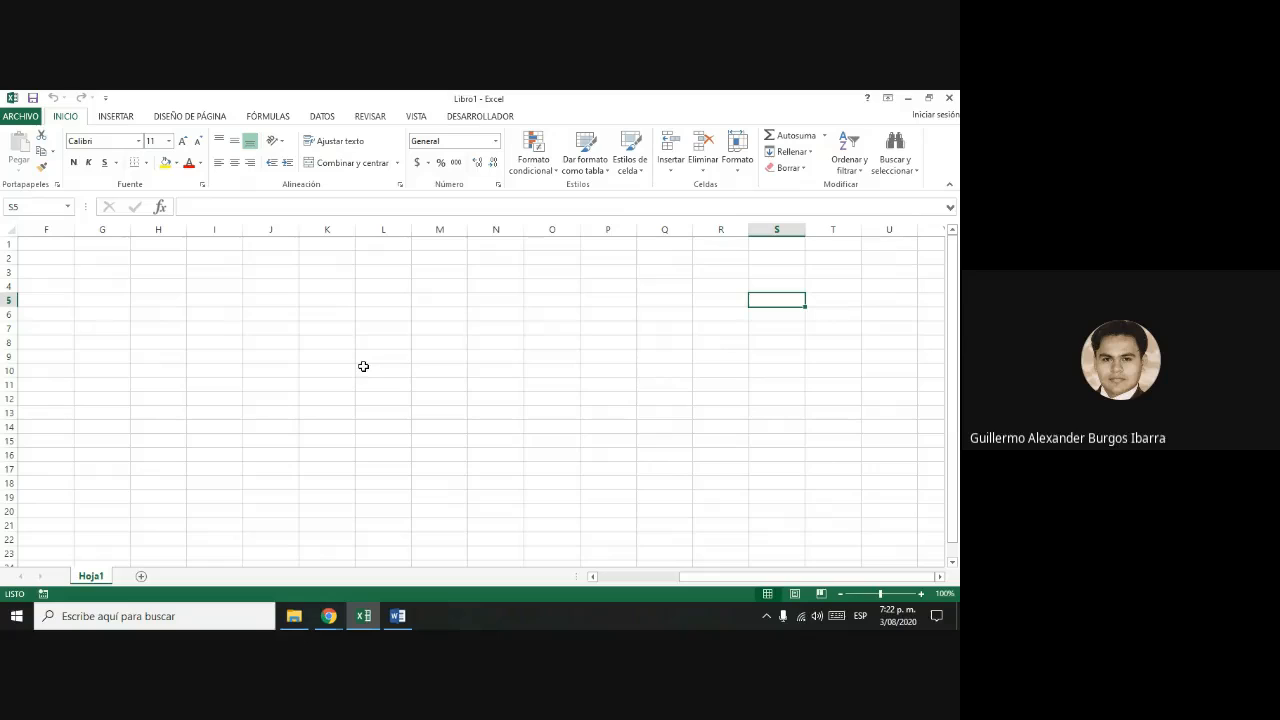
left_click(127, 268)
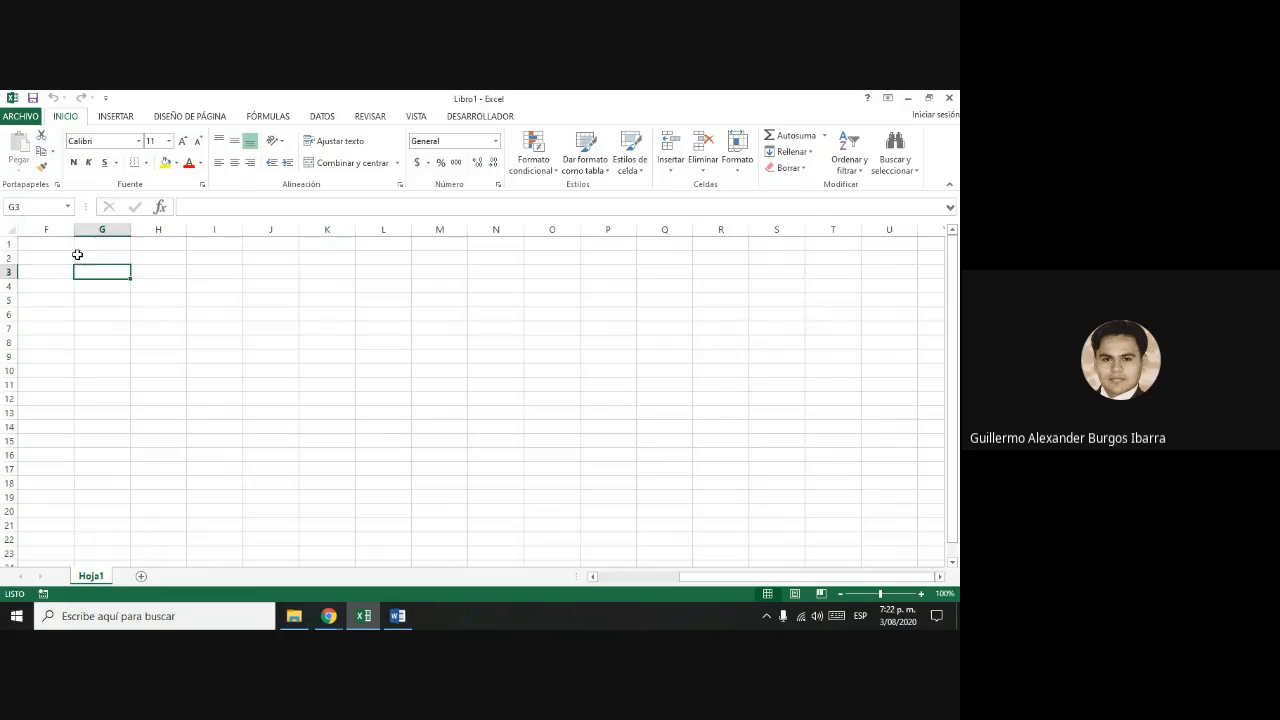
left_click(63, 247)
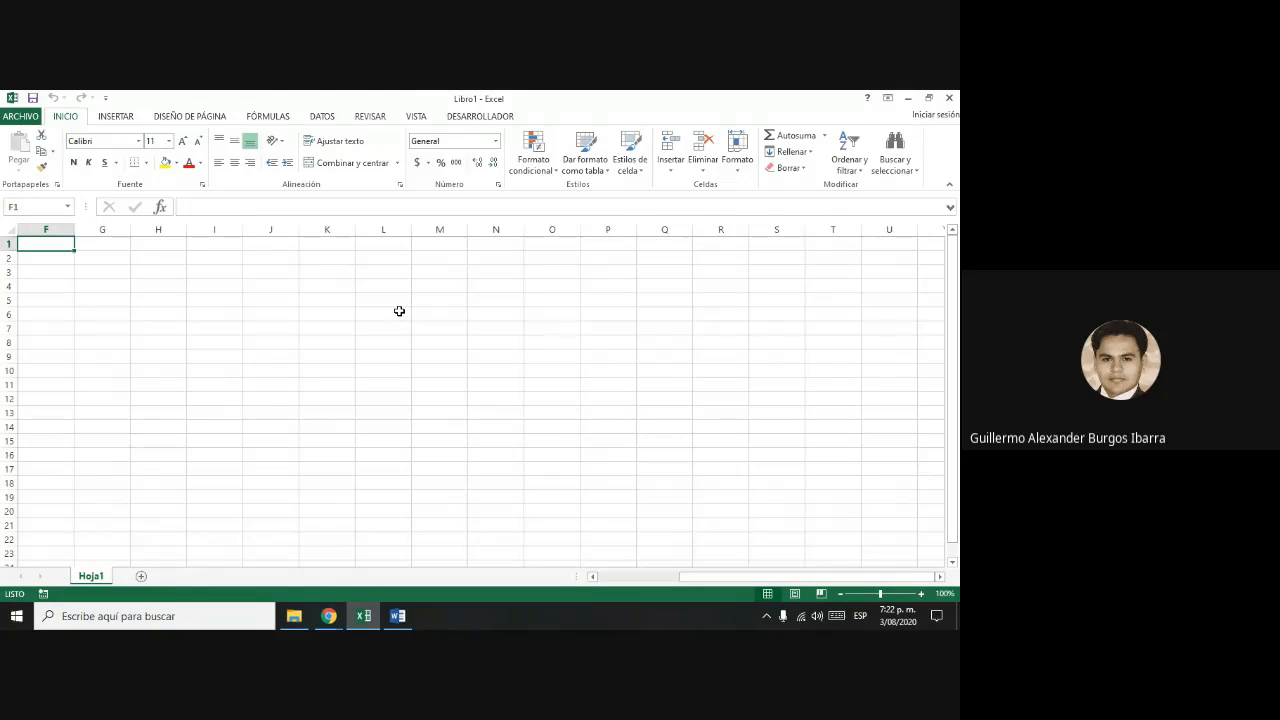
- Enter the headers NUMERO 1, NUMERO 2 and OPERACIÓN 1 in cells F1, G1 and H1
left_click(100, 257)
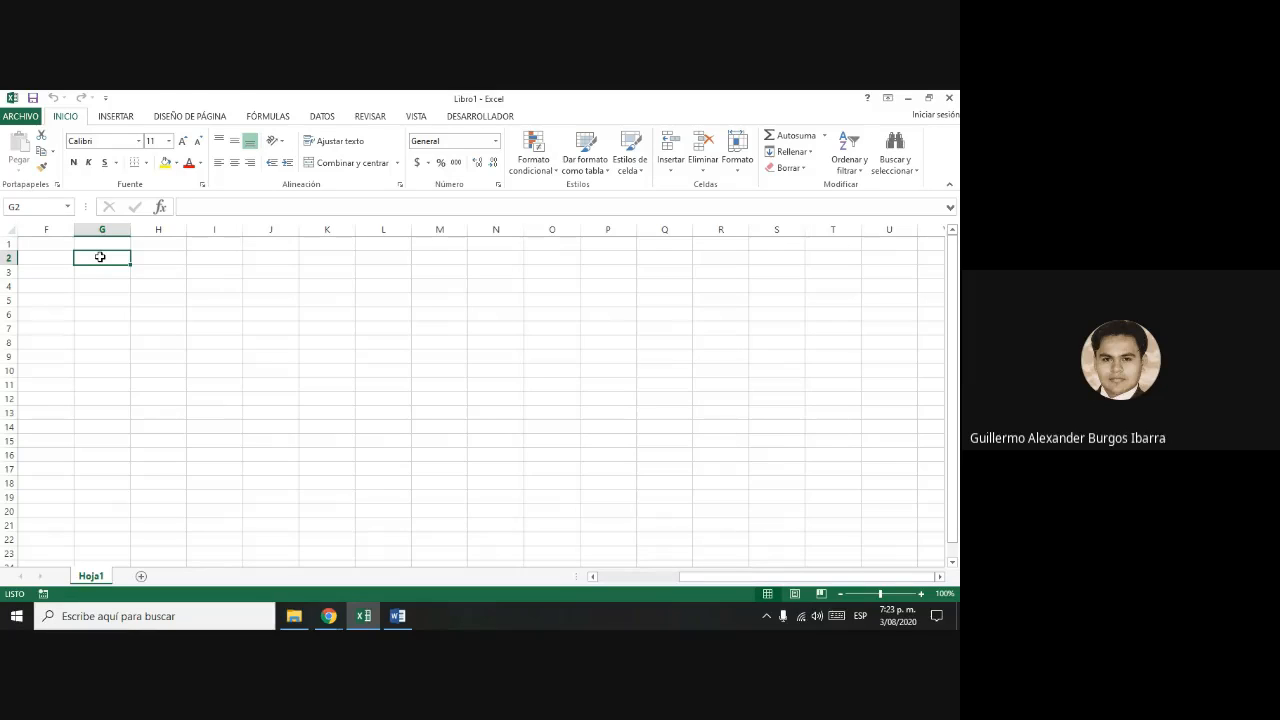
key("Up")
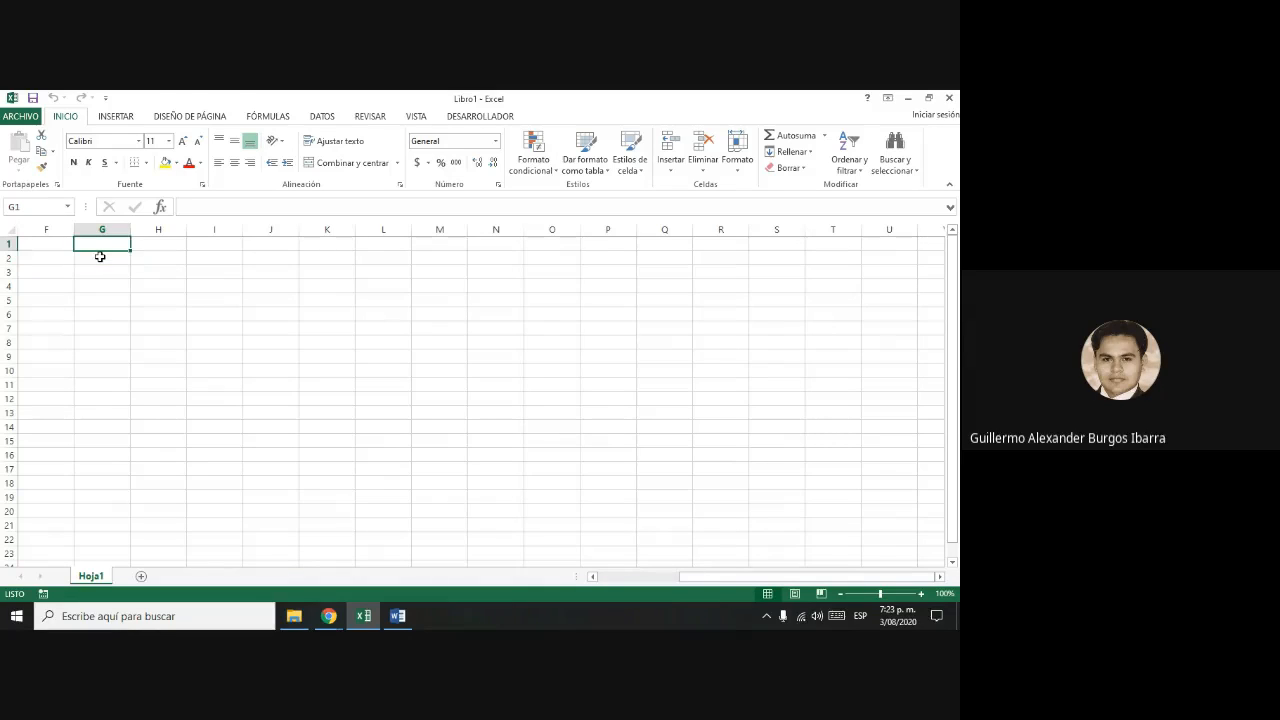
key("Left")
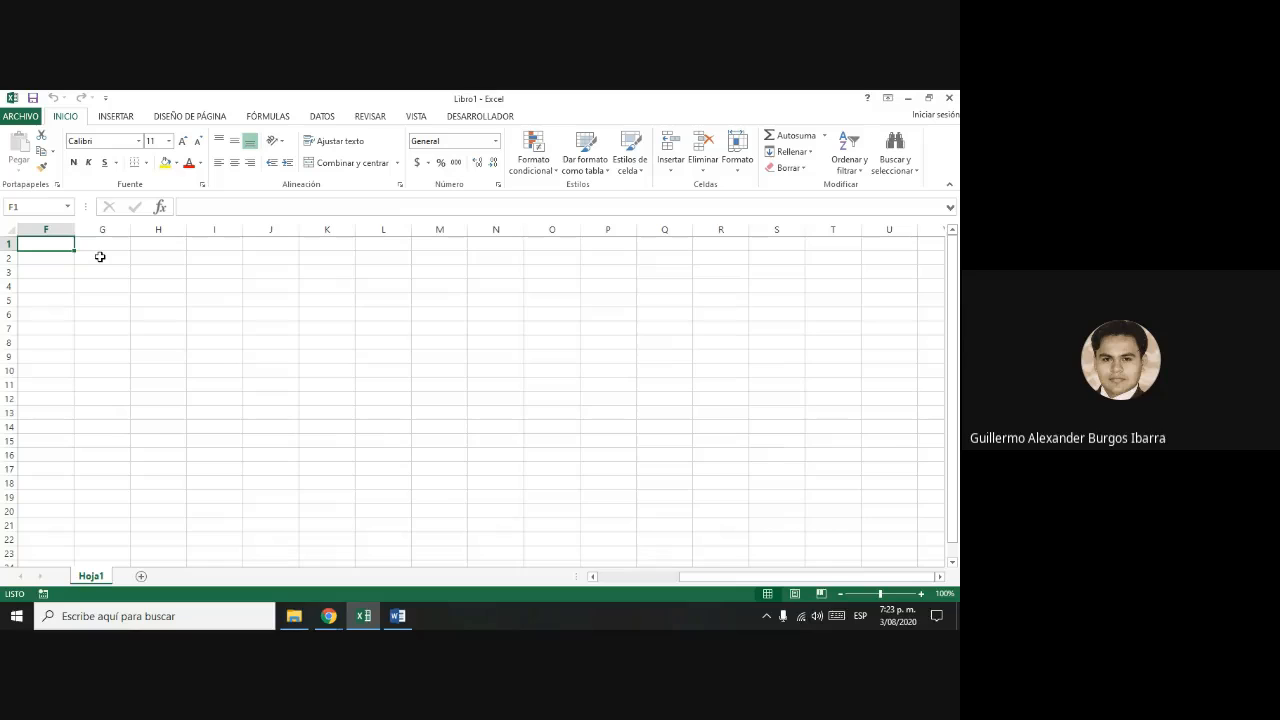
type("No")
key("BackSpace")
key("BackSpace")
type("NUMERO 1")
key("Tab")
type("NUMERO 2")
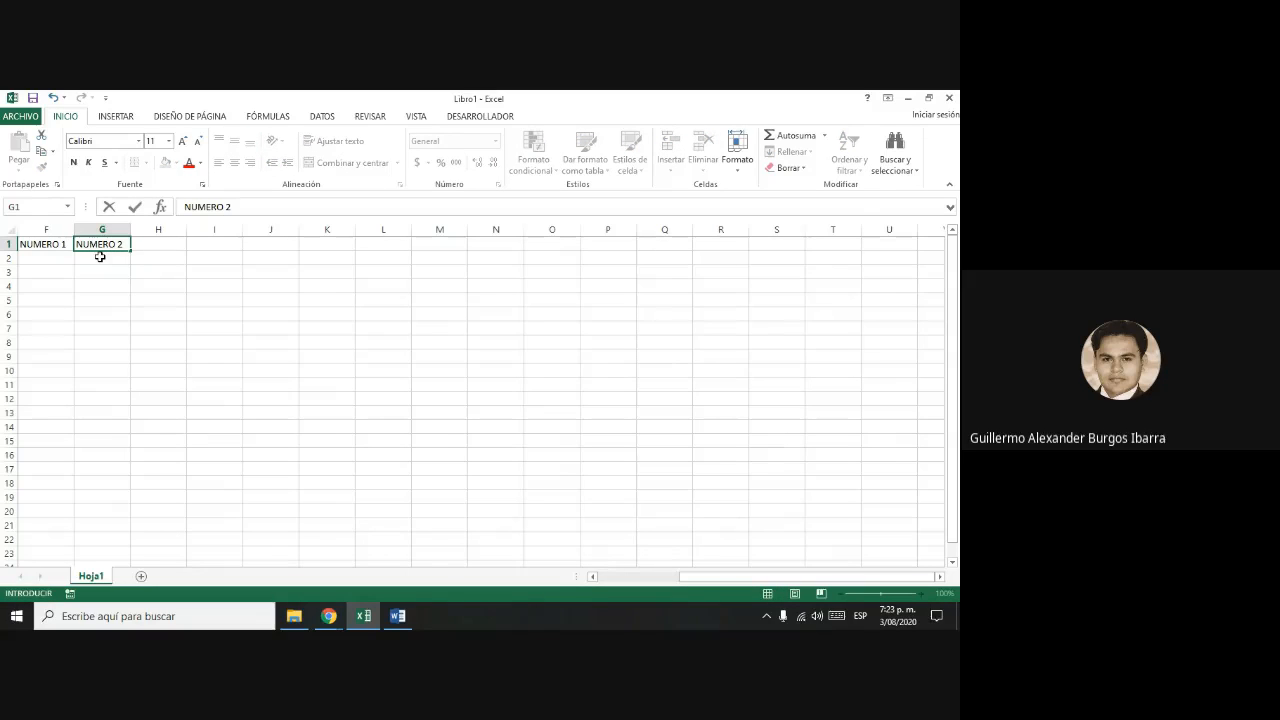
key("Tab")
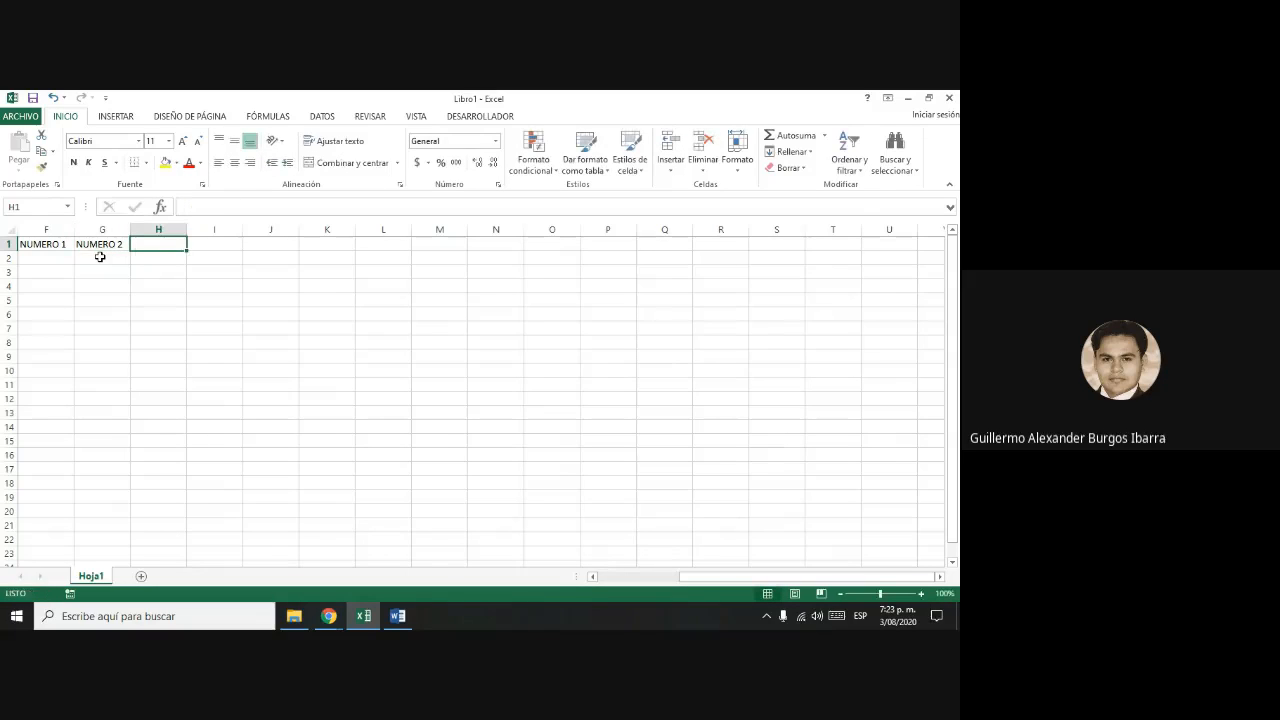
type("OPERACIÓN 1")
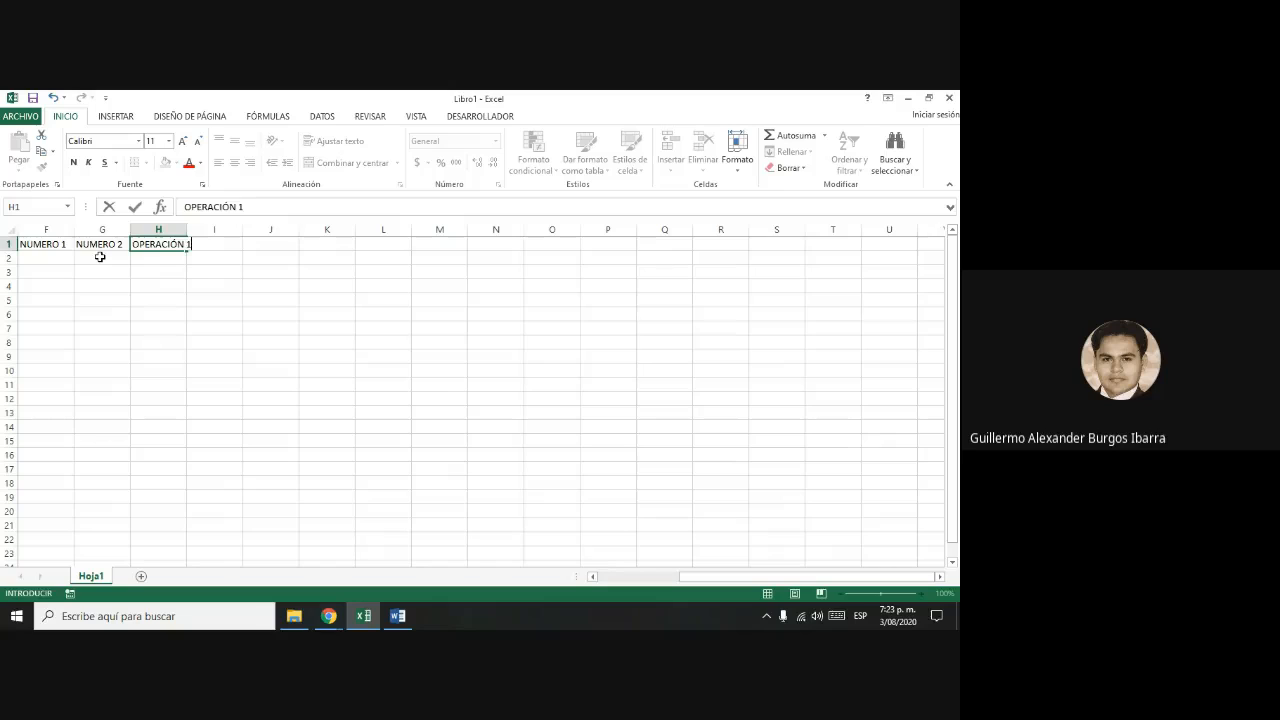
key("Return")
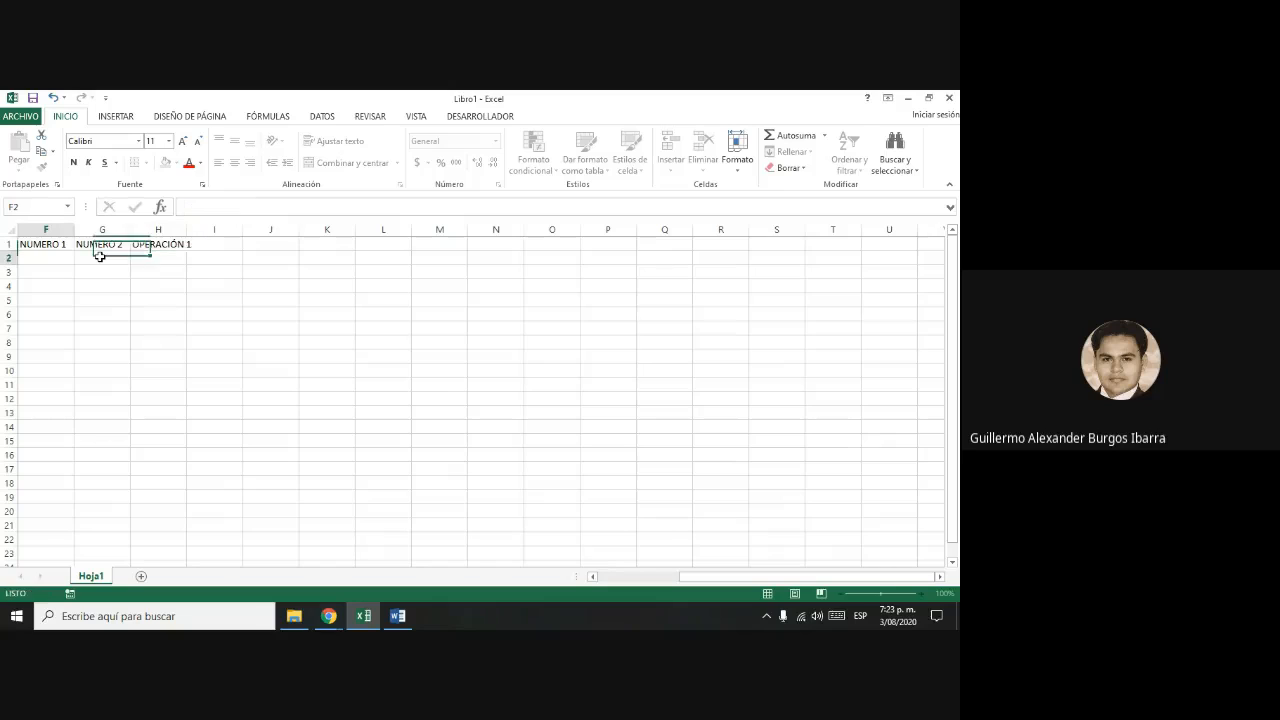
- Widen column H slightly so the OPERACIÓN 1 header fits inside its cell
left_click(181, 256)
left_click(176, 243)
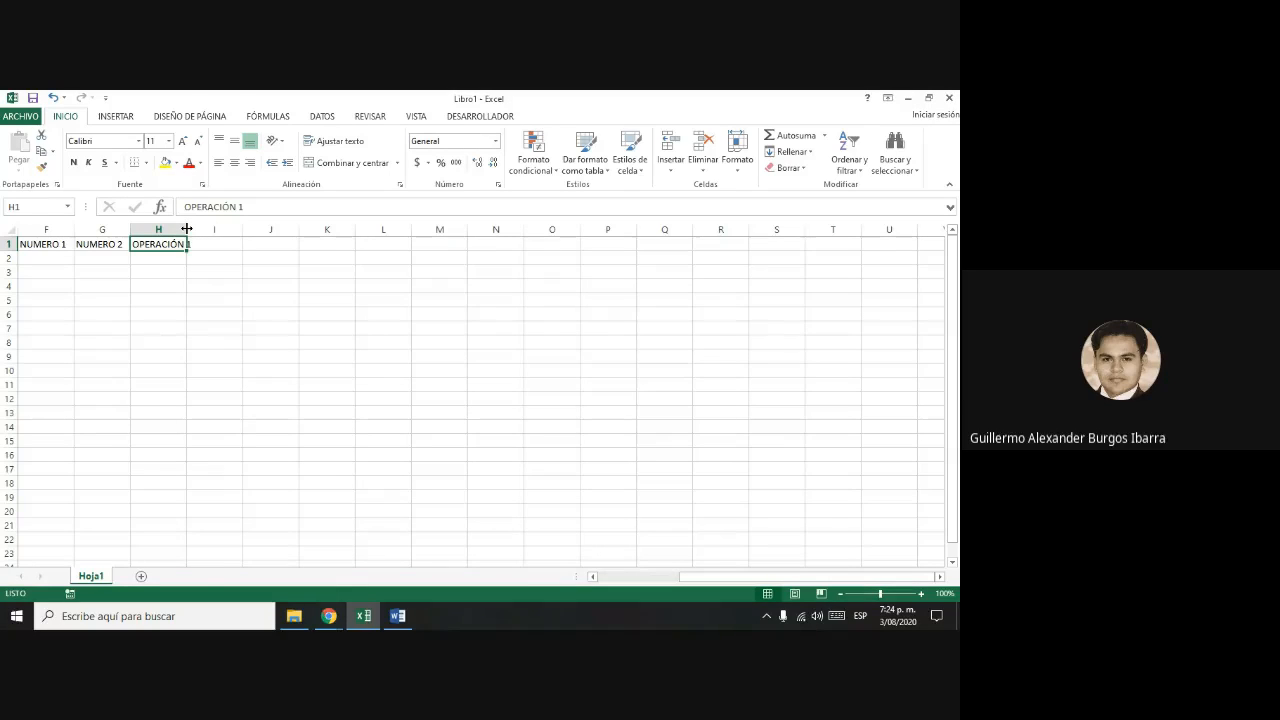
left_click_drag(186, 229, 197, 229)
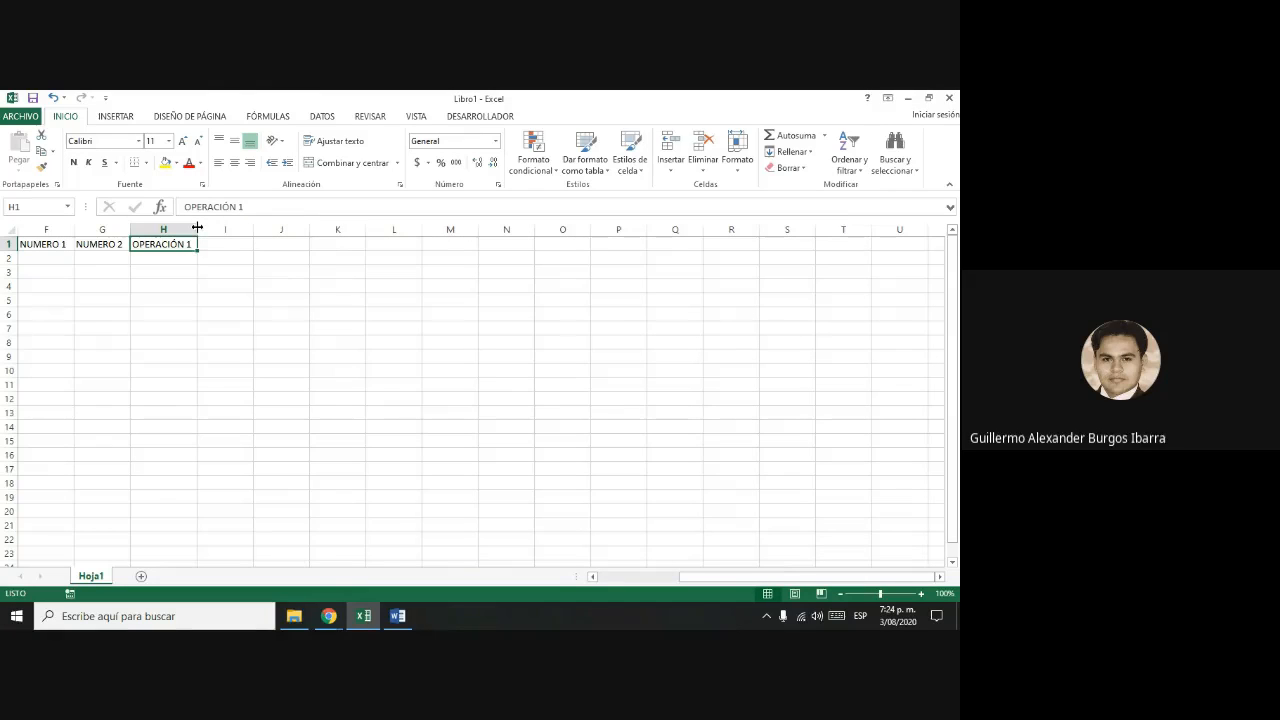
left_click(205, 284)
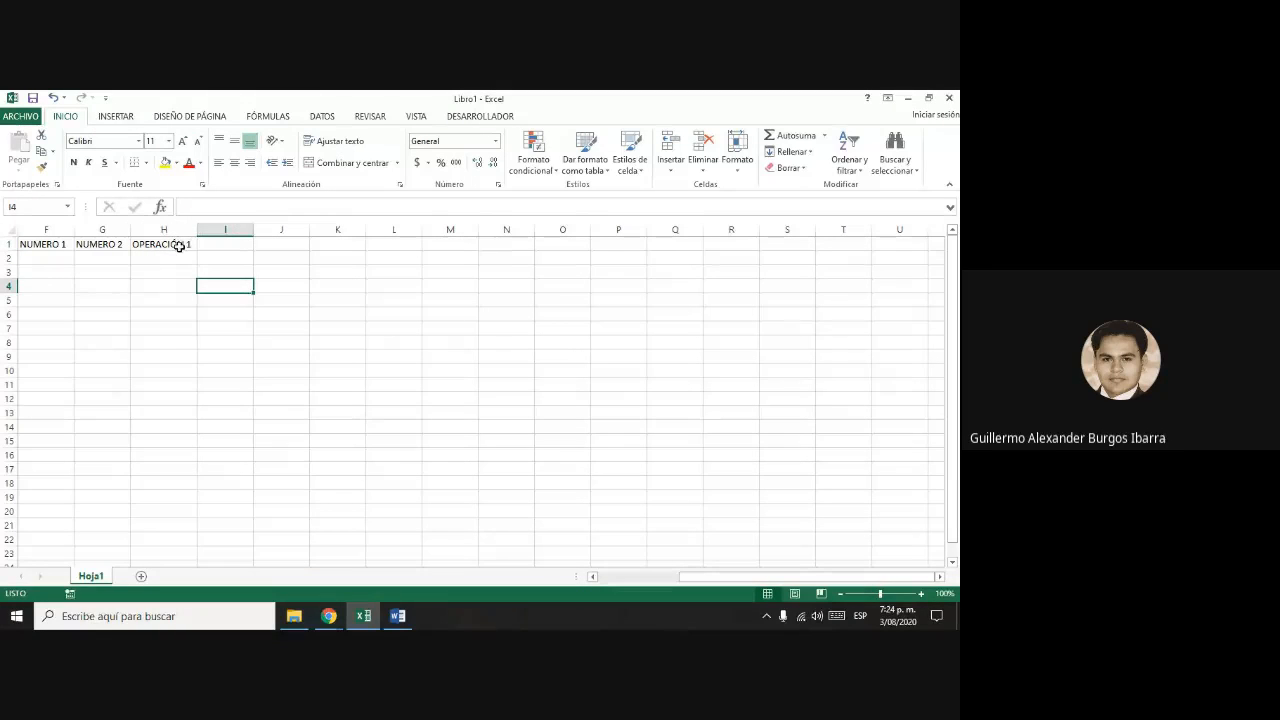
- Increase the height of header row 1 slightly
left_click(179, 246)
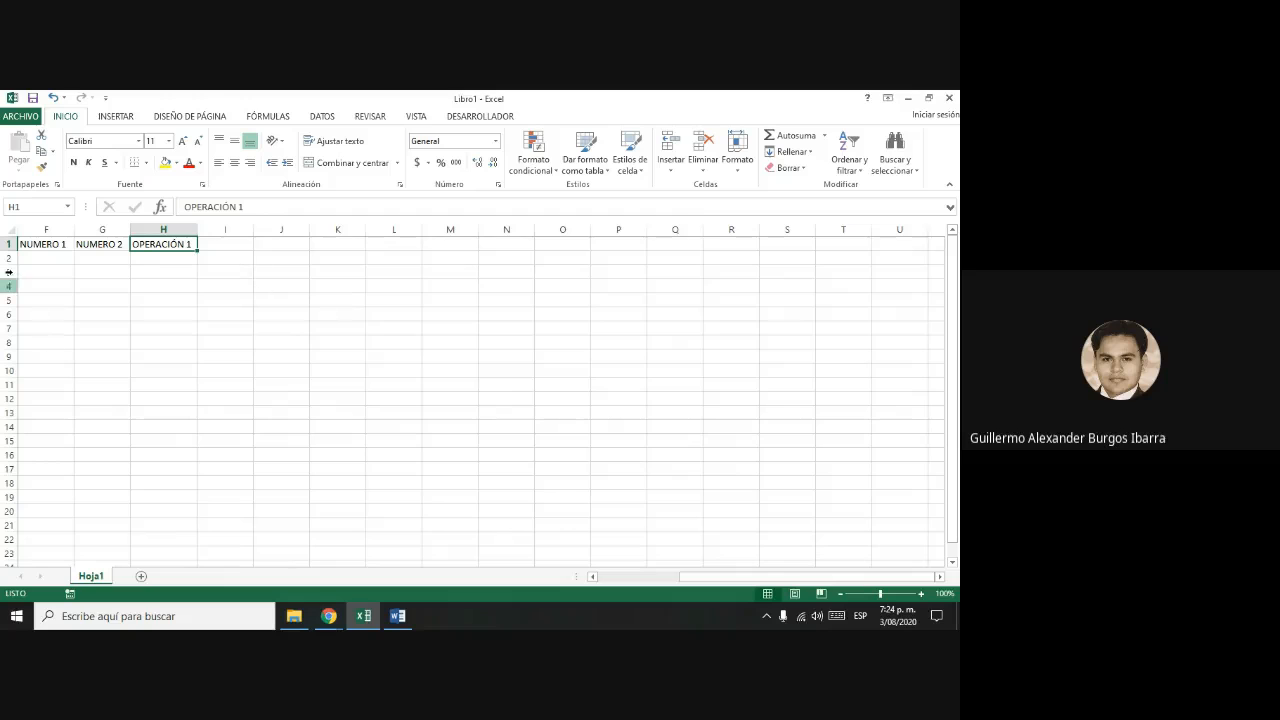
left_click_drag(7, 252, 7, 258)
left_click(136, 280)
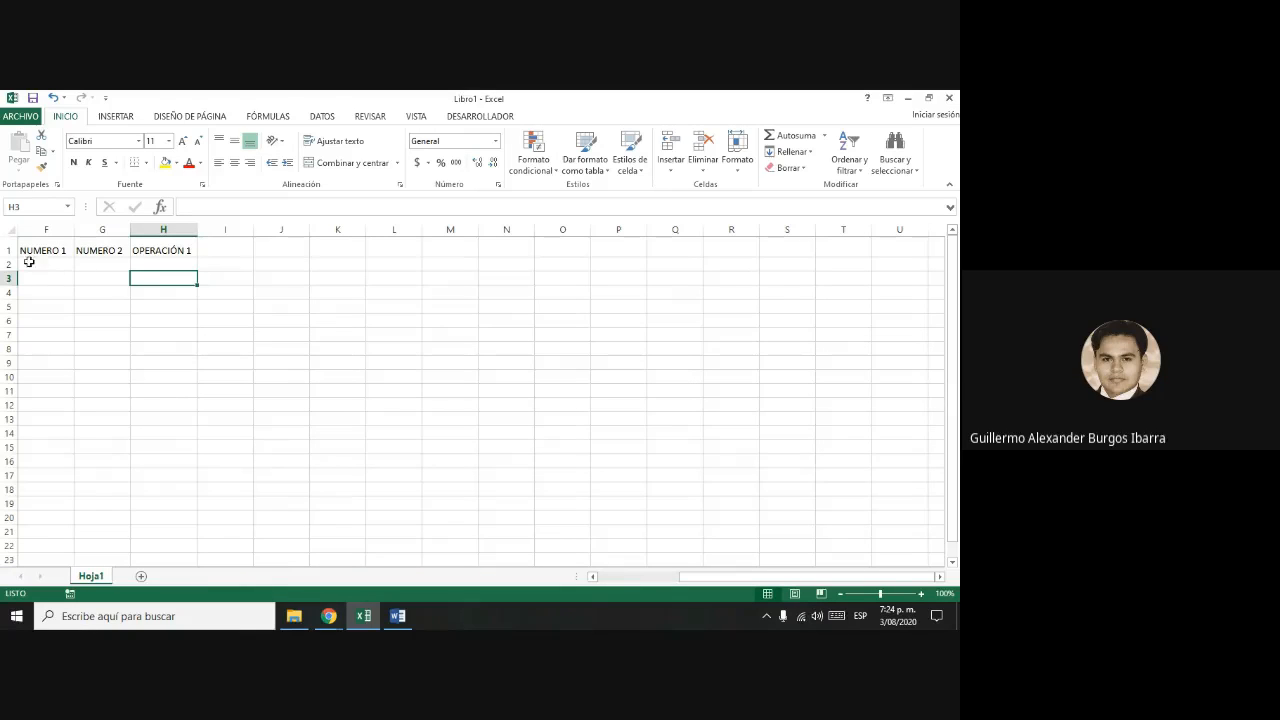
- Center the headers in F1:H1 horizontally and vertically and make them bold
left_click_drag(30, 246, 158, 243)
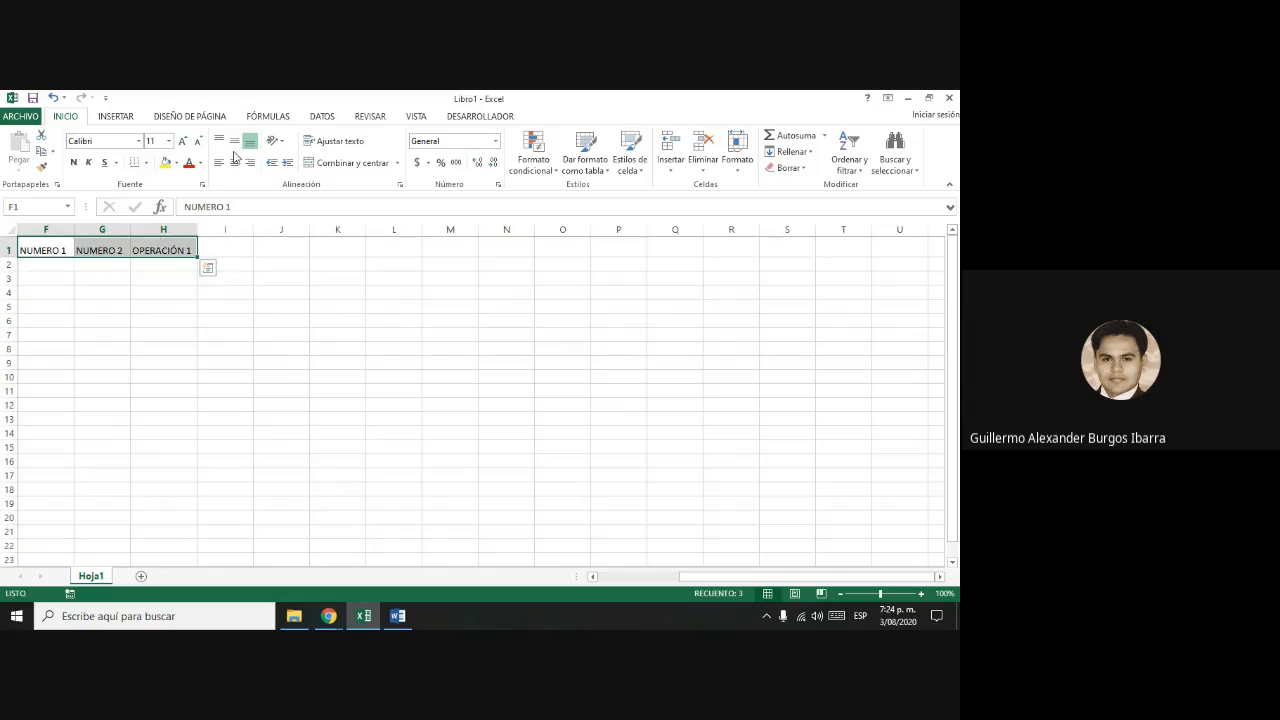
left_click(233, 161)
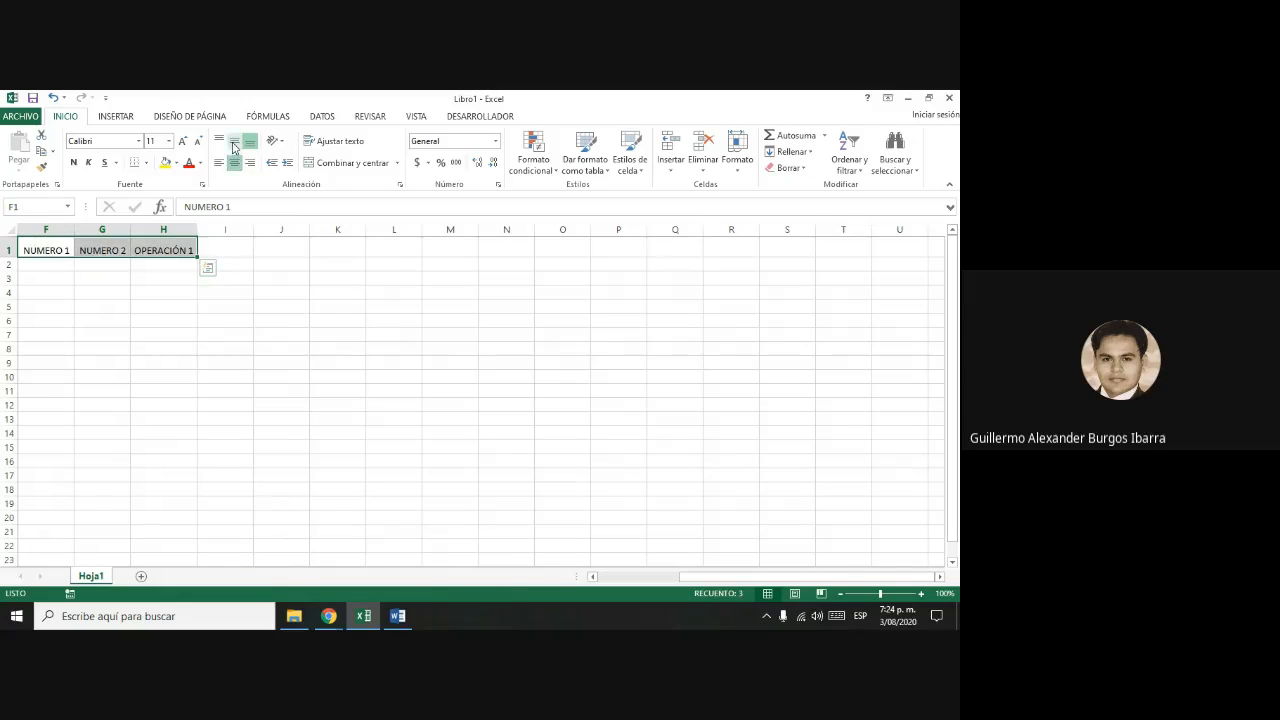
left_click(233, 141)
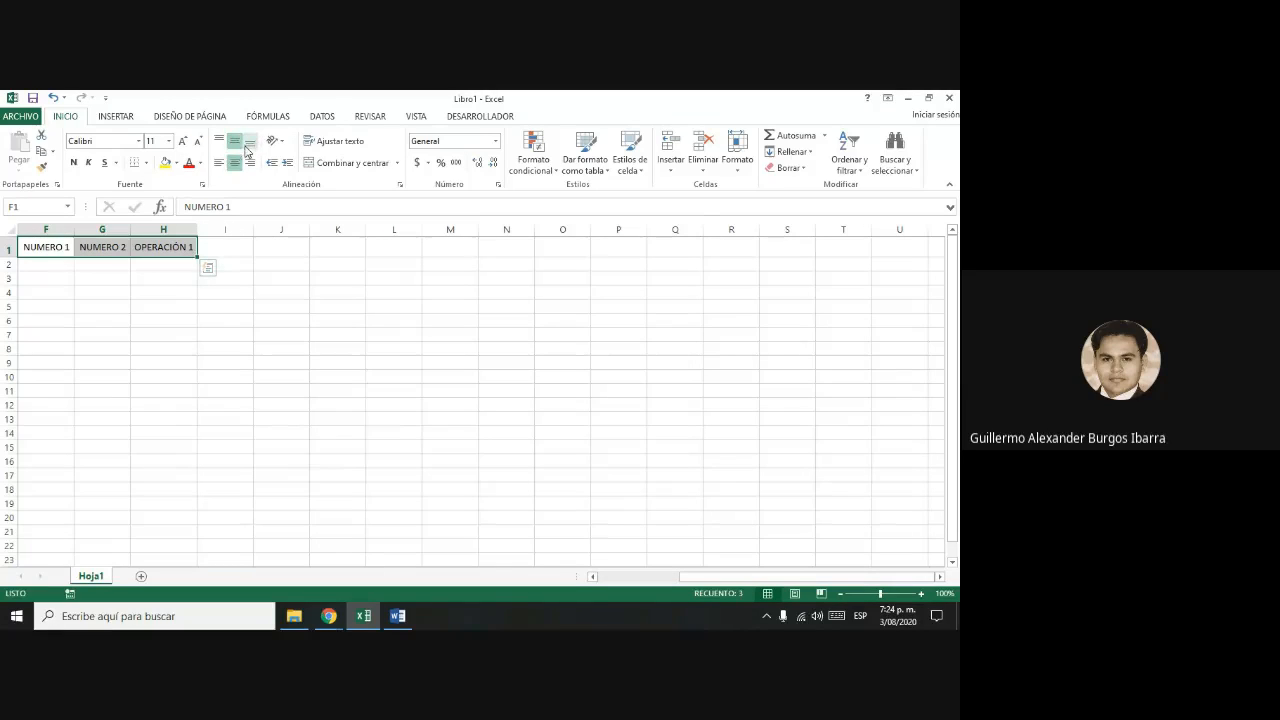
left_click(74, 162)
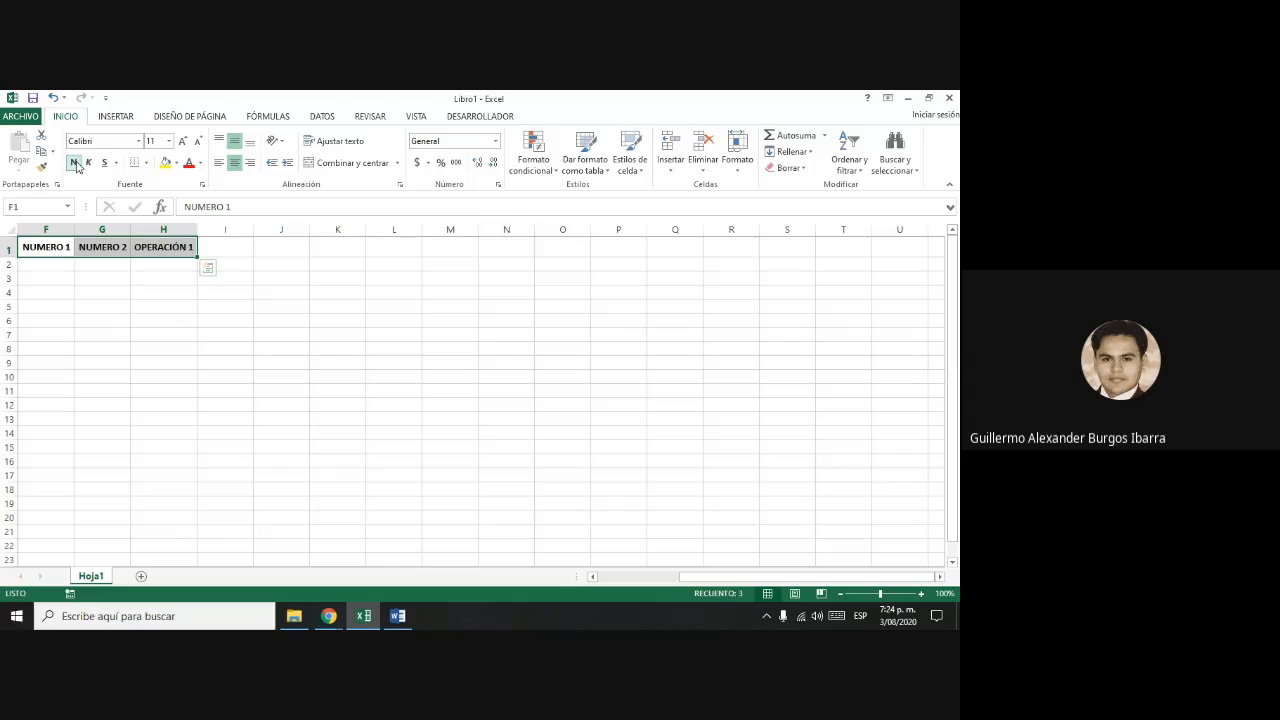
left_click(228, 262)
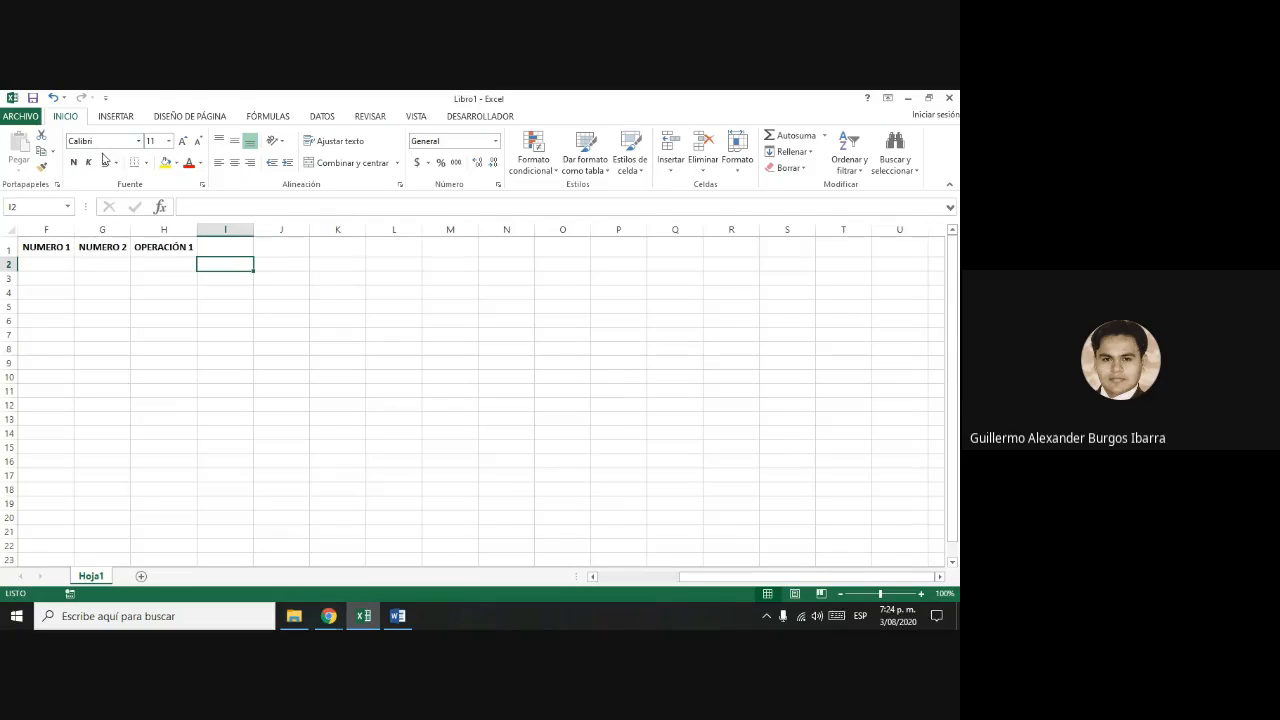
- Examine the font name, font size and border options without applying any of them
left_click(155, 140)
left_click(124, 142)
left_click(147, 163)
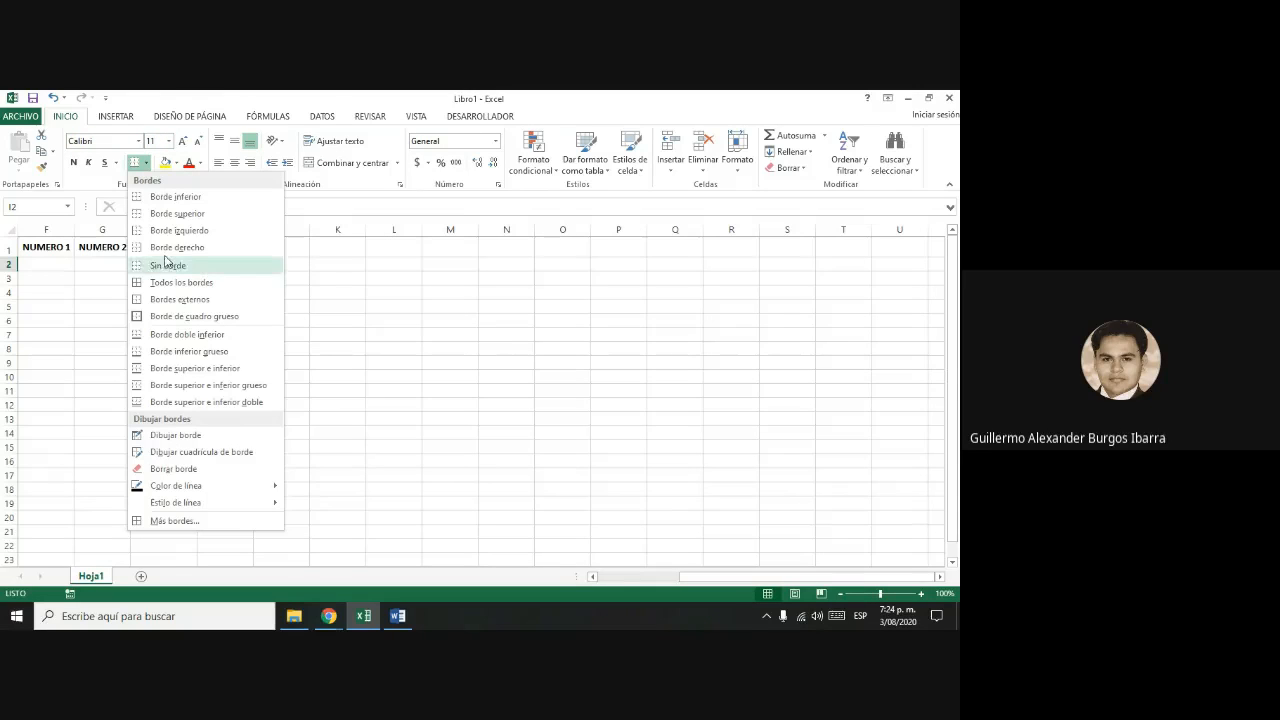
left_click(517, 394)
- Fill F2:F6 under NUMERO 1 with the values 33; 2.9; 3,2; 47; and 79
left_click(55, 265)
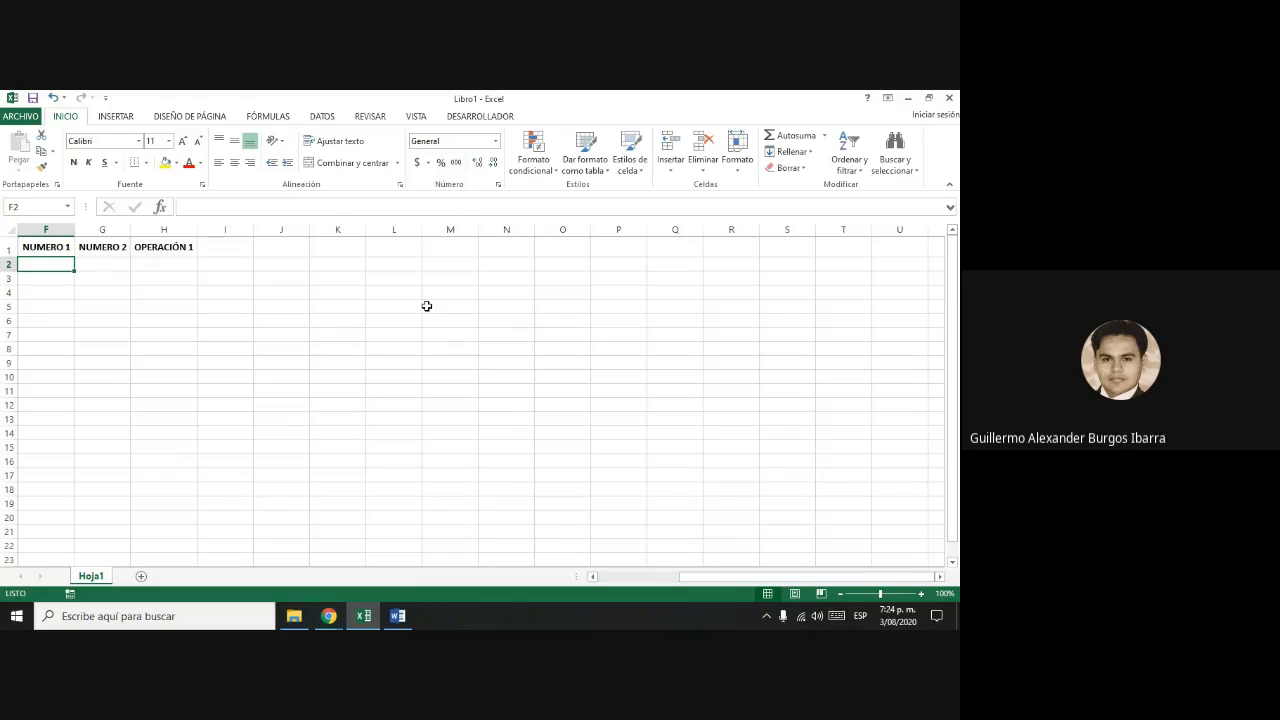
type("33")
key("Return")
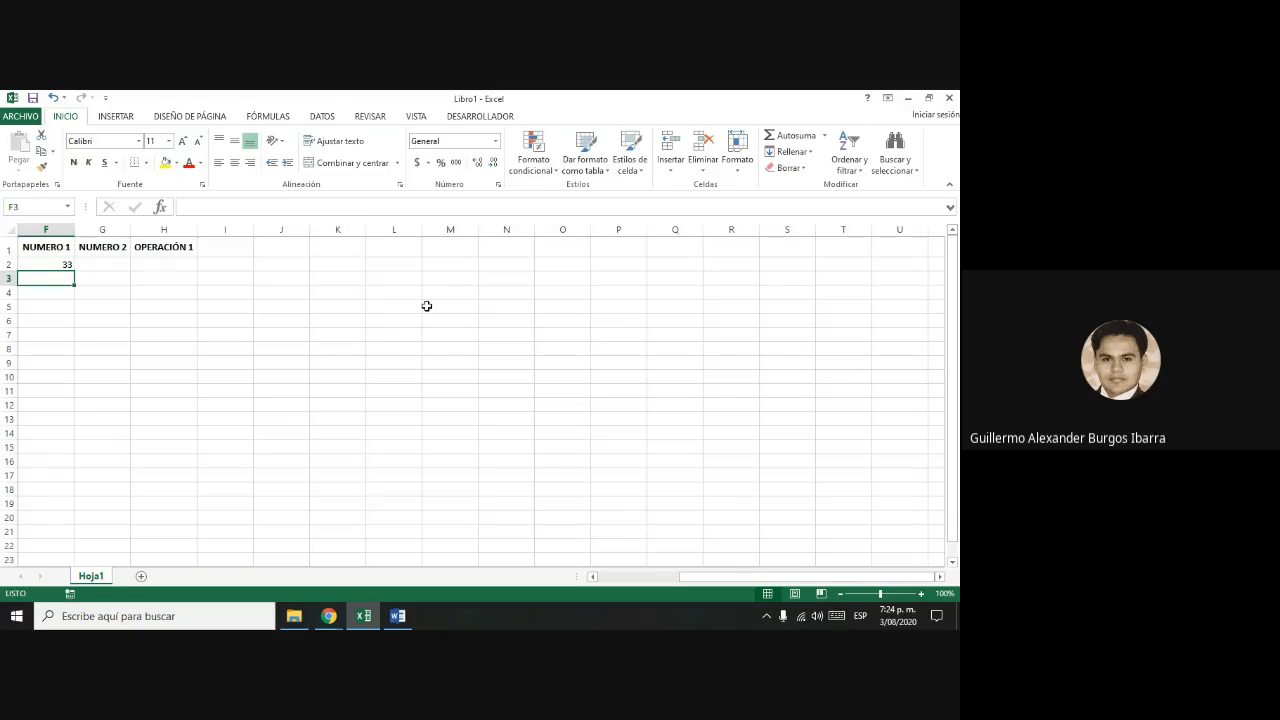
type("2.9")
key("Return")
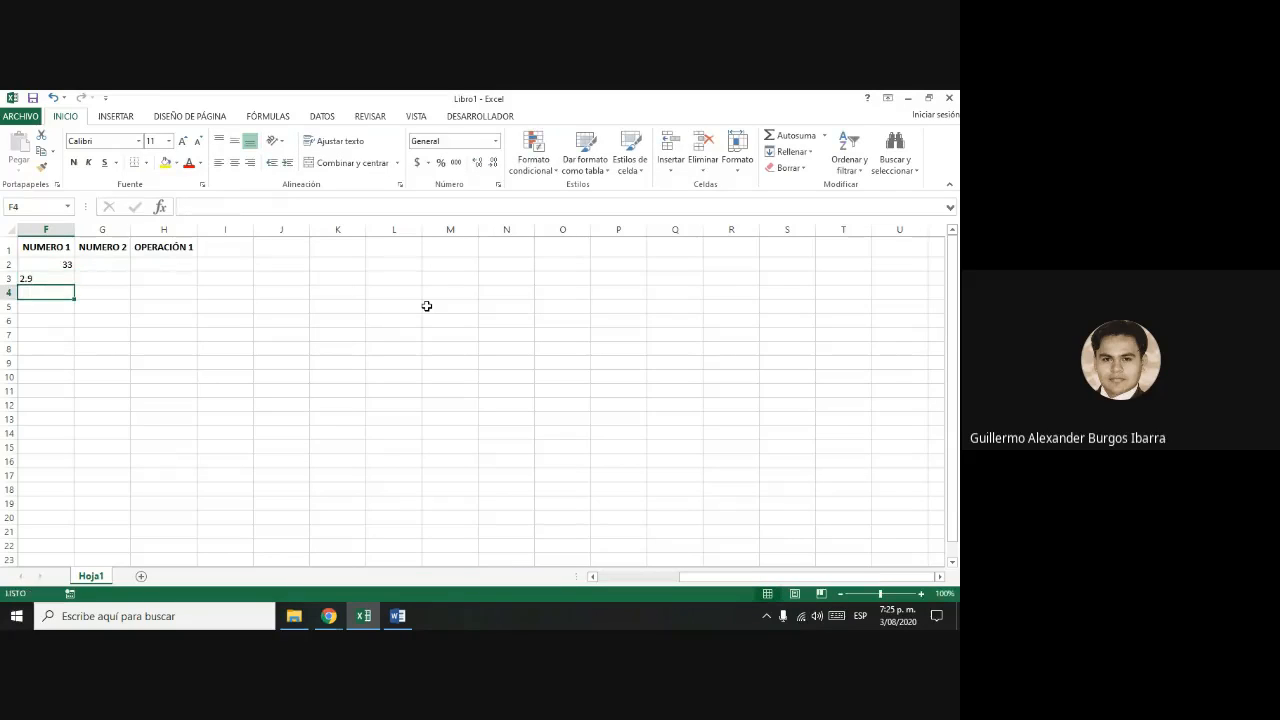
type("3,")
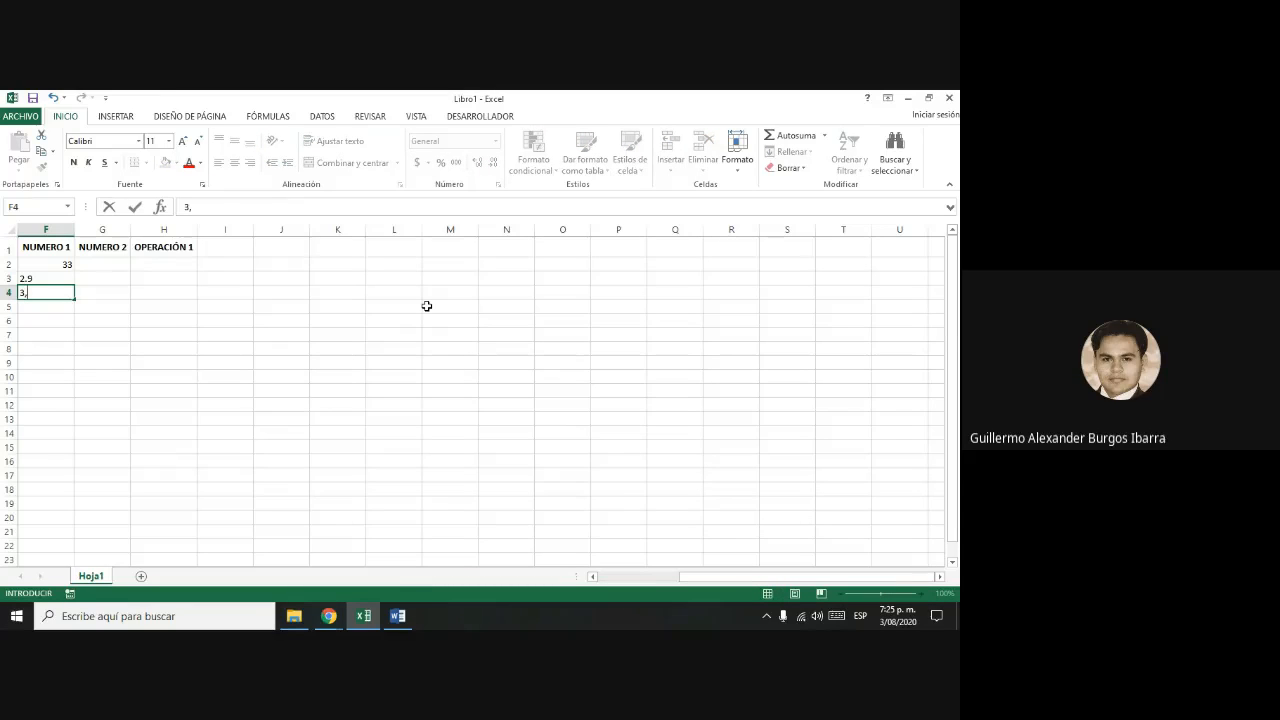
type("2")
key("Return")
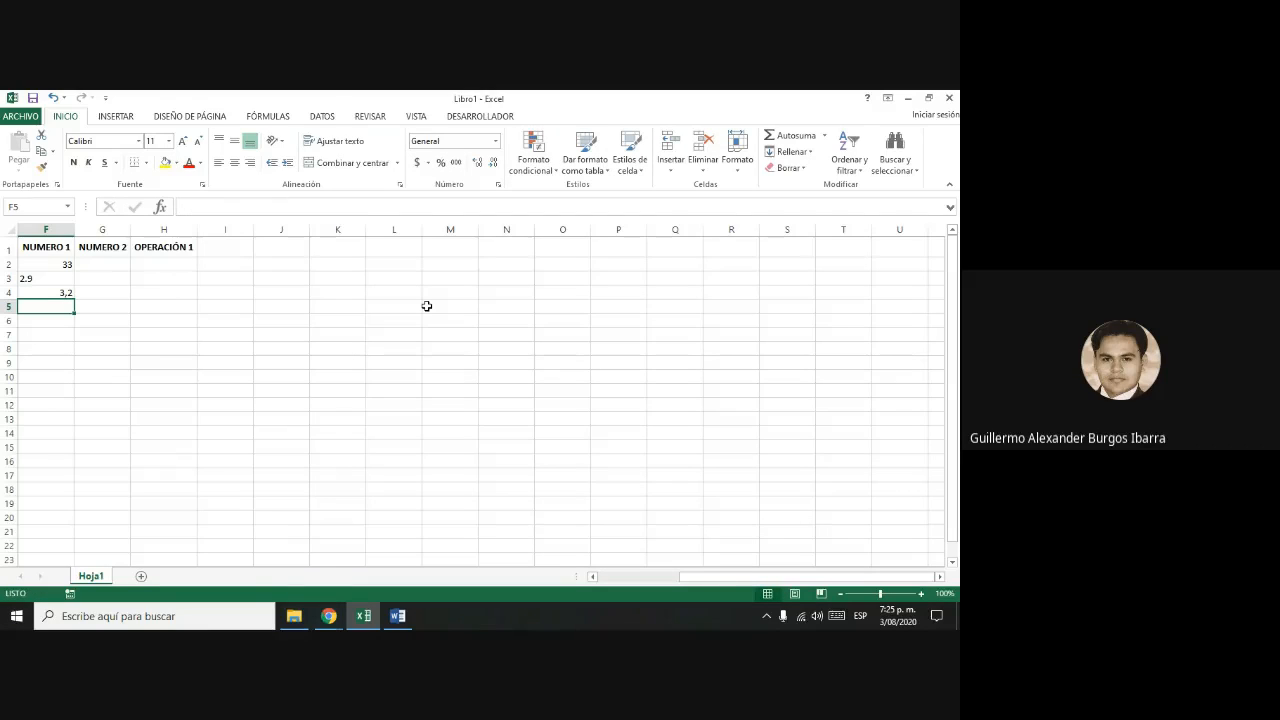
type("47")
key("Return")
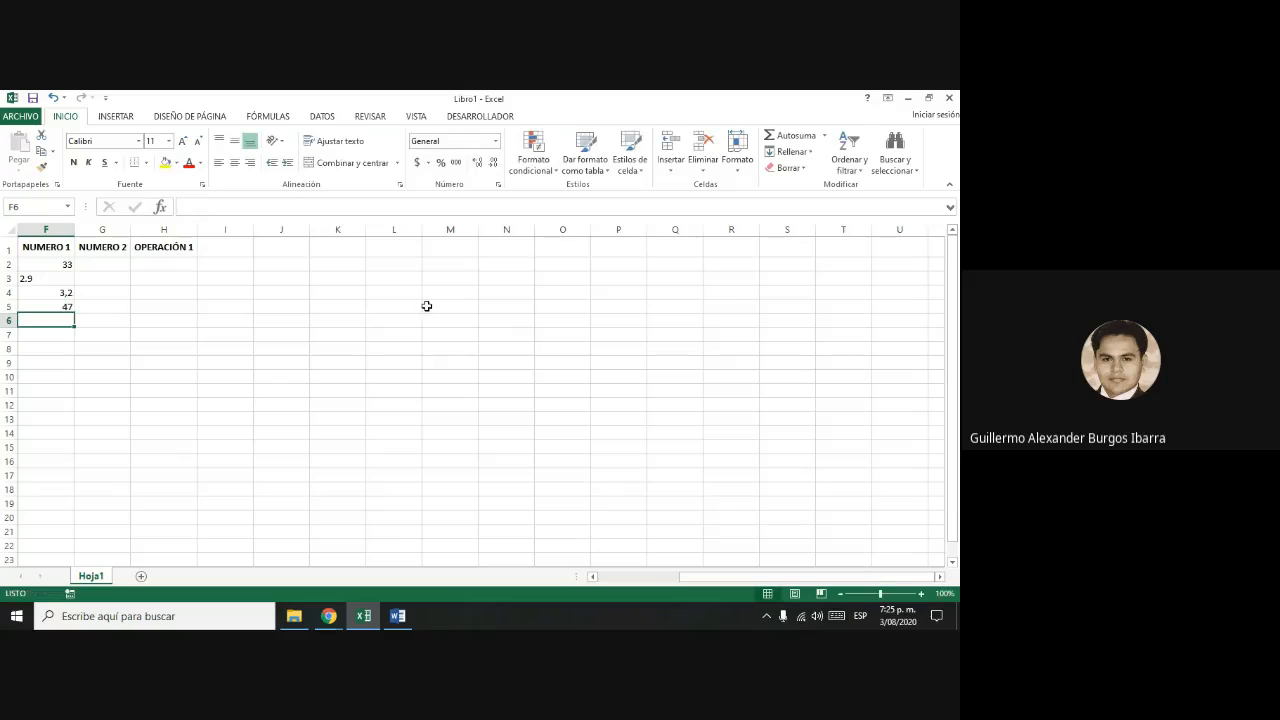
type("79")
key("Return")
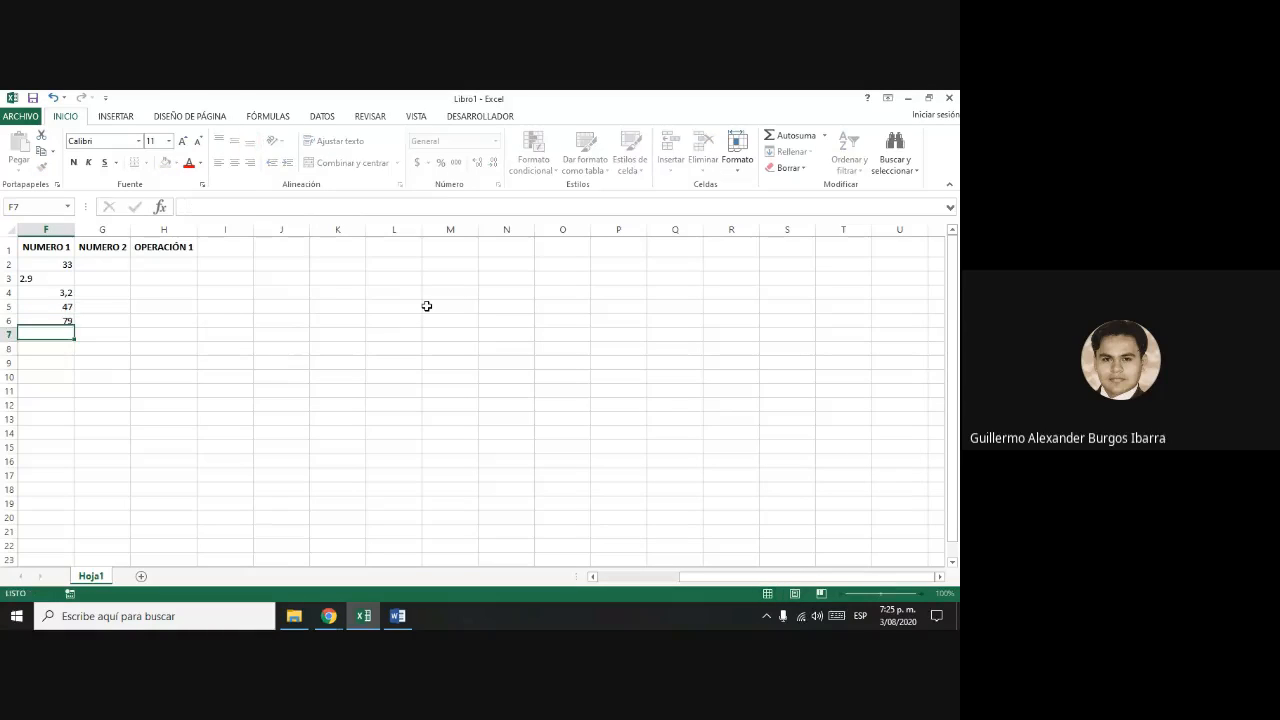
- Continue the NUMERO 1 column in F7:F11 with 18; 23.5; 54.1; 61; and 83
type("1")
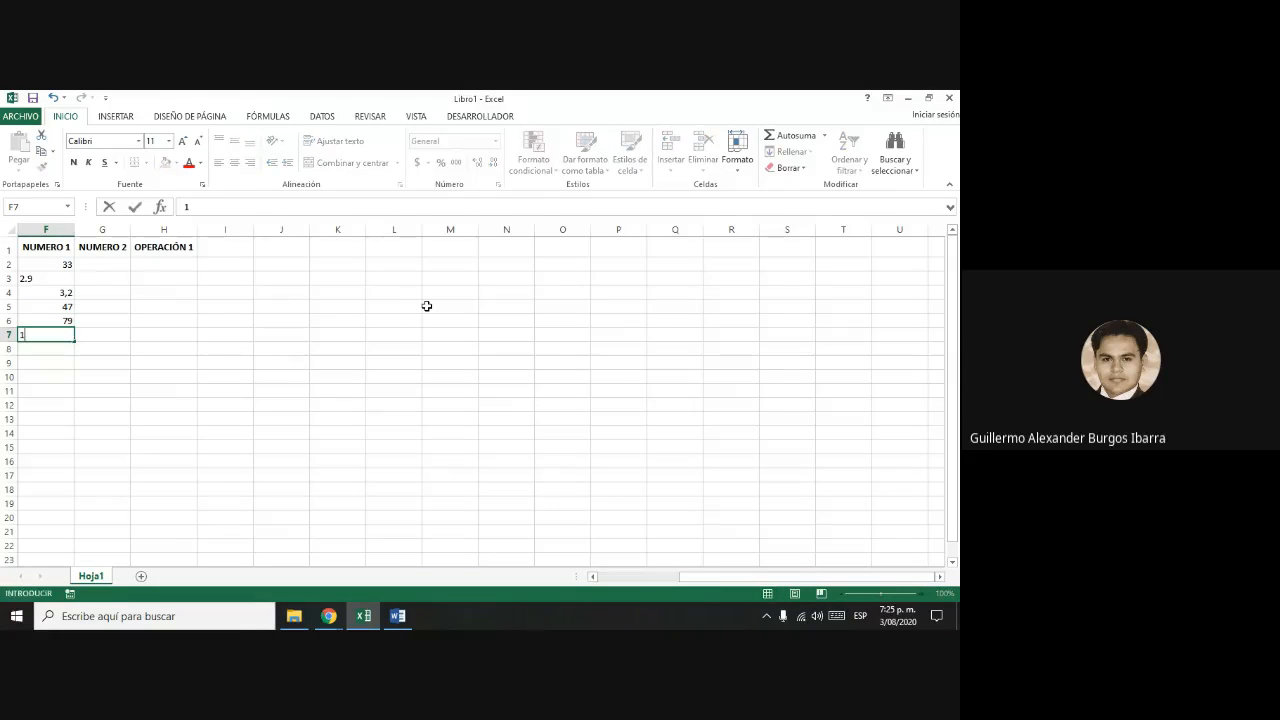
type("8")
key("Return")
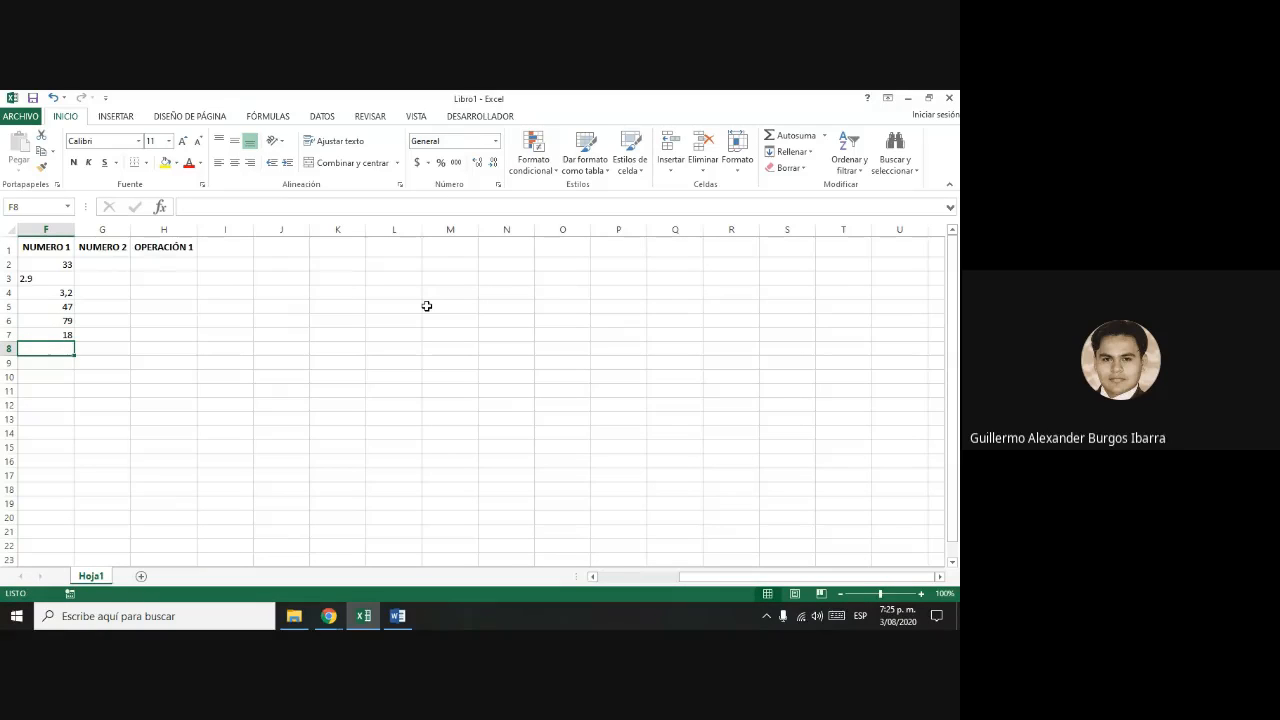
type("23")
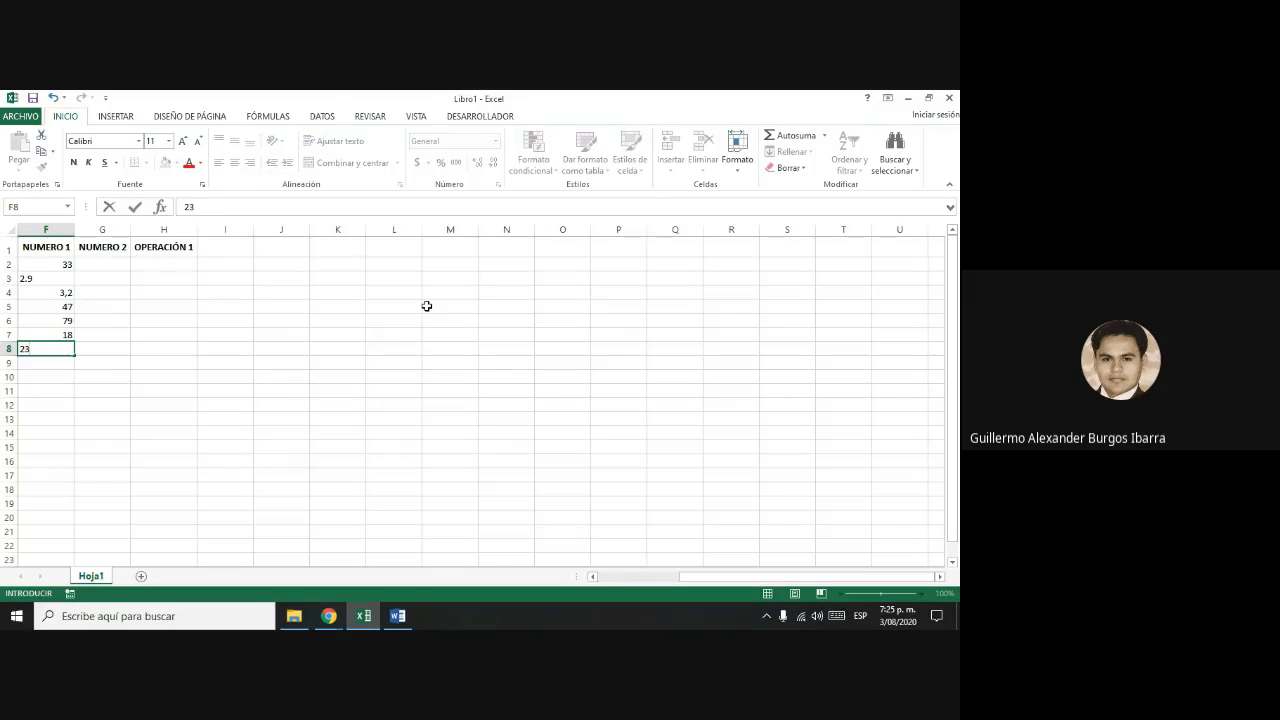
type(".")
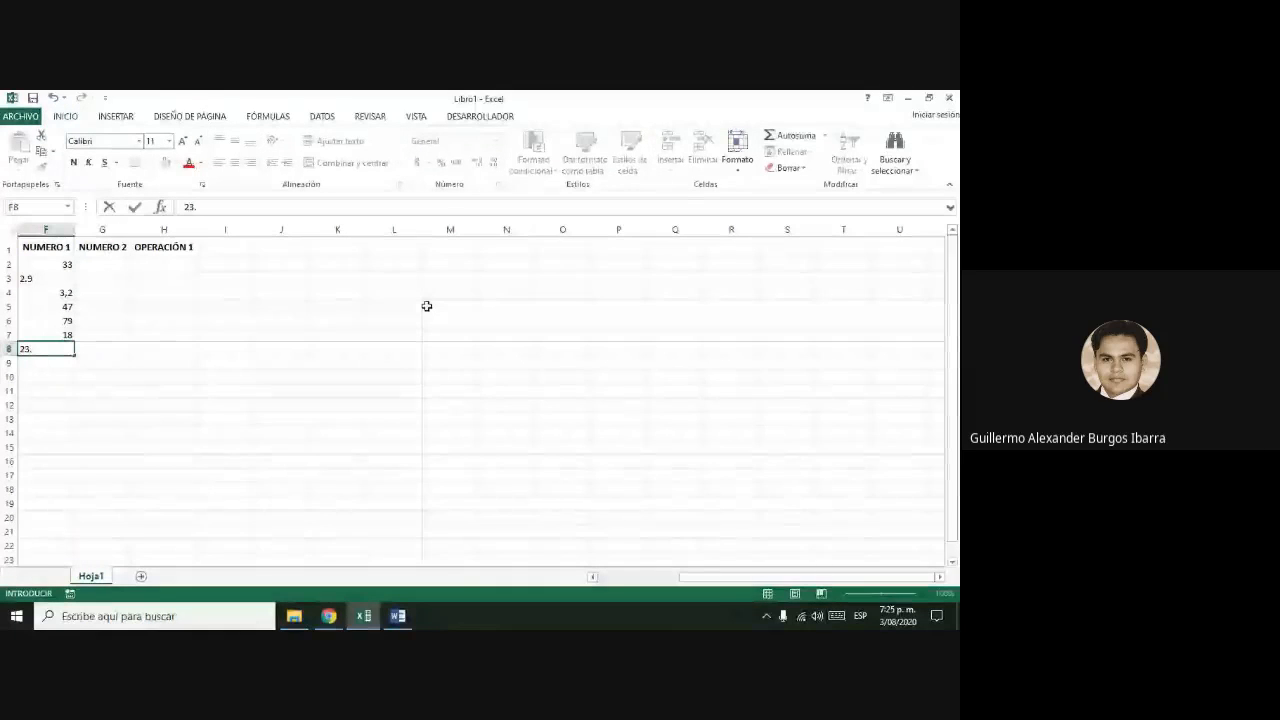
type("5")
key("Return")
type("54.1")
key("Return")
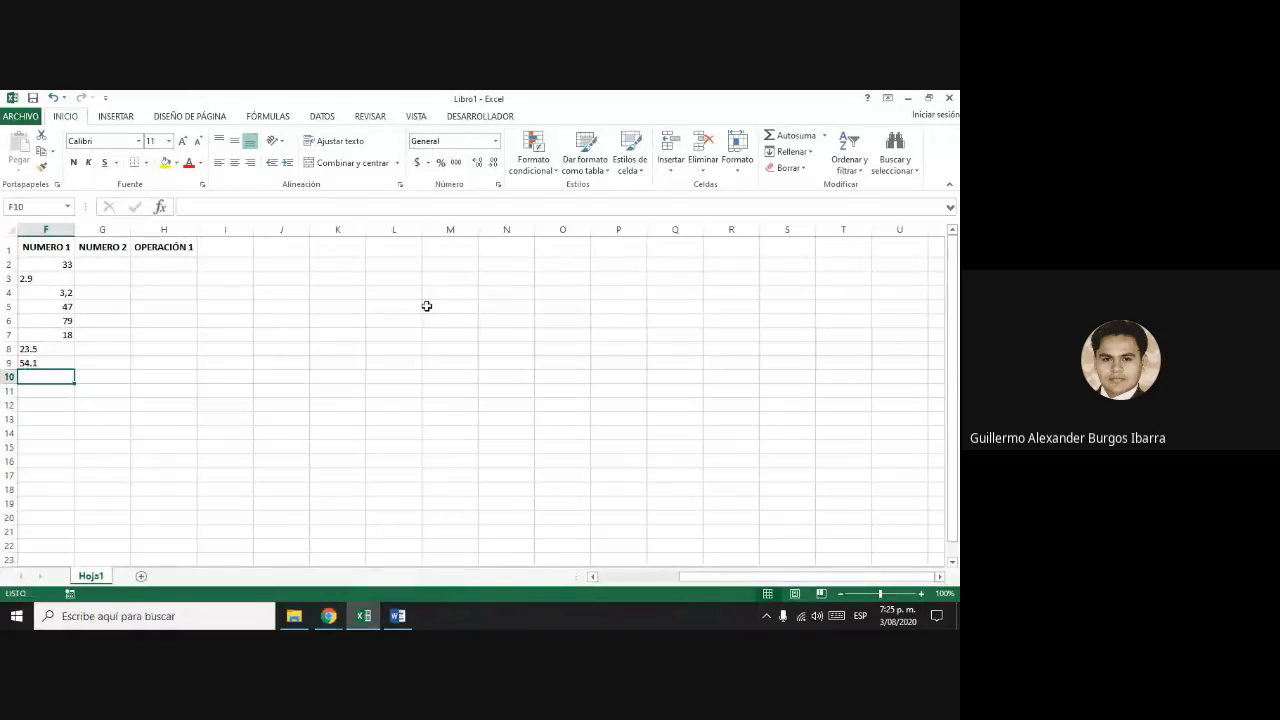
type("61")
key("Return")
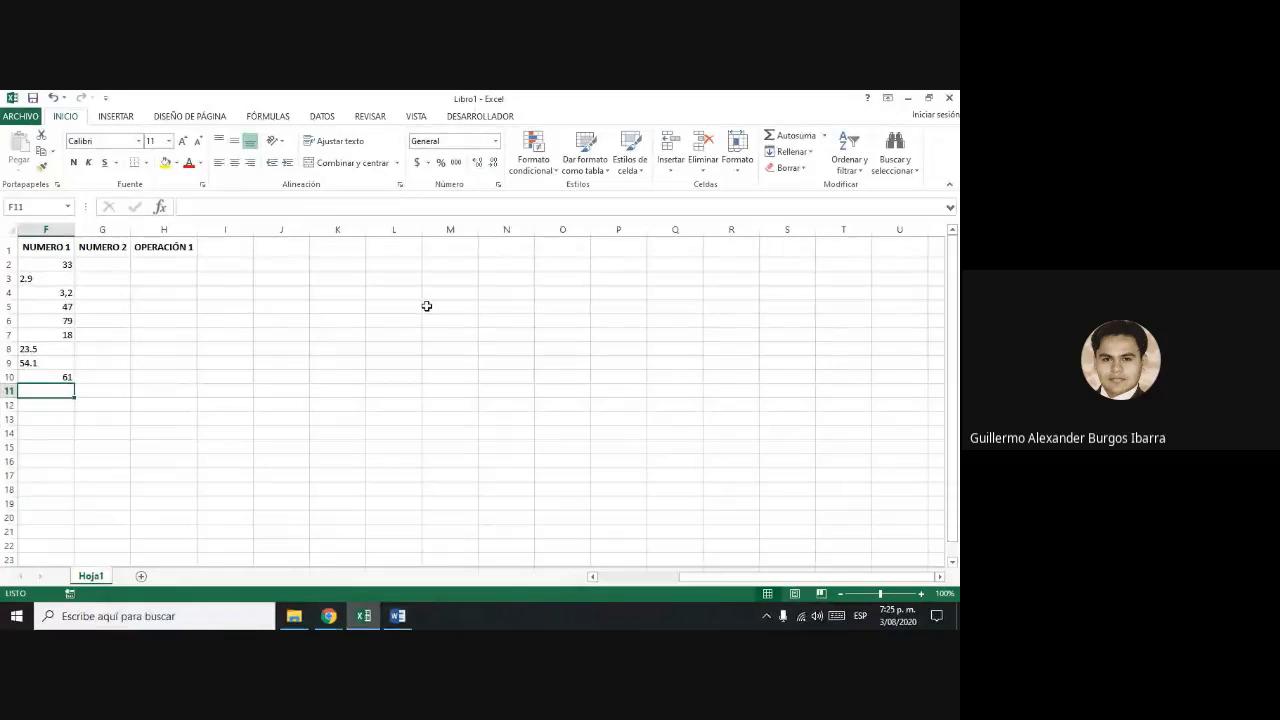
type("83")
key("Return")
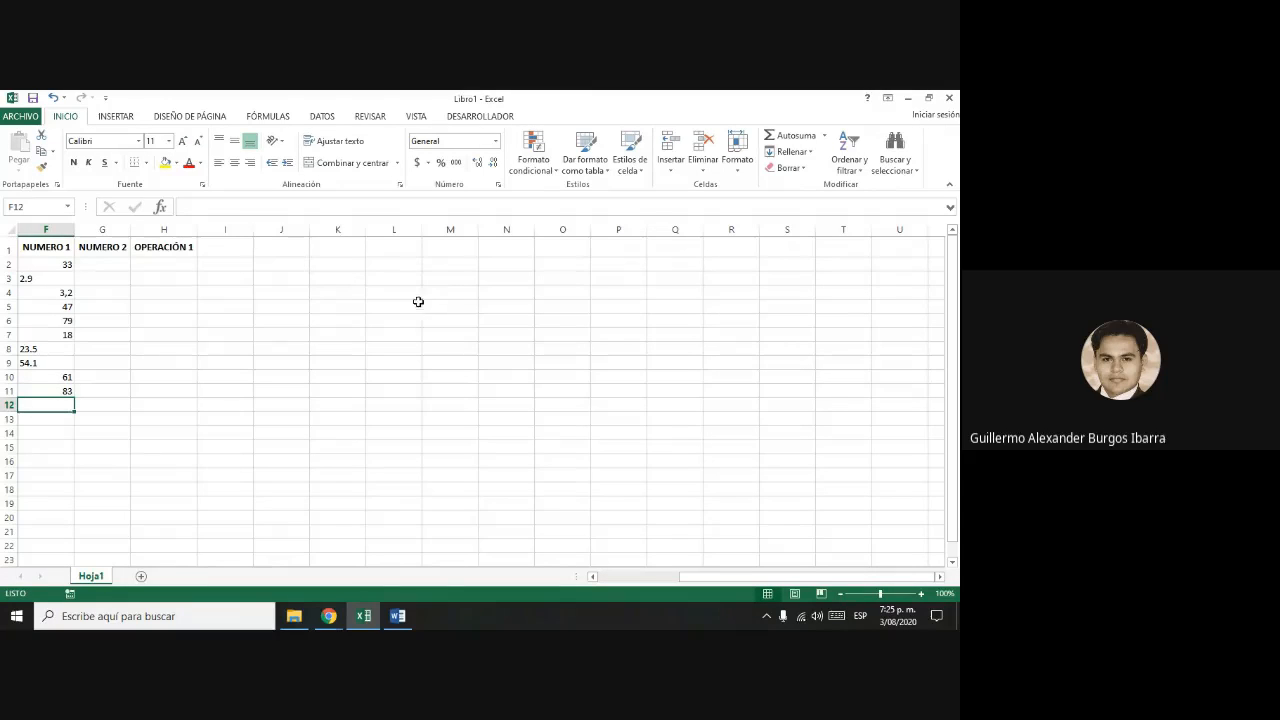
- Fill G2:G6 under NUMERO 2 with the values 13,7; 4,5; 1,6; 34,4; and 36,8
left_click(126, 264)
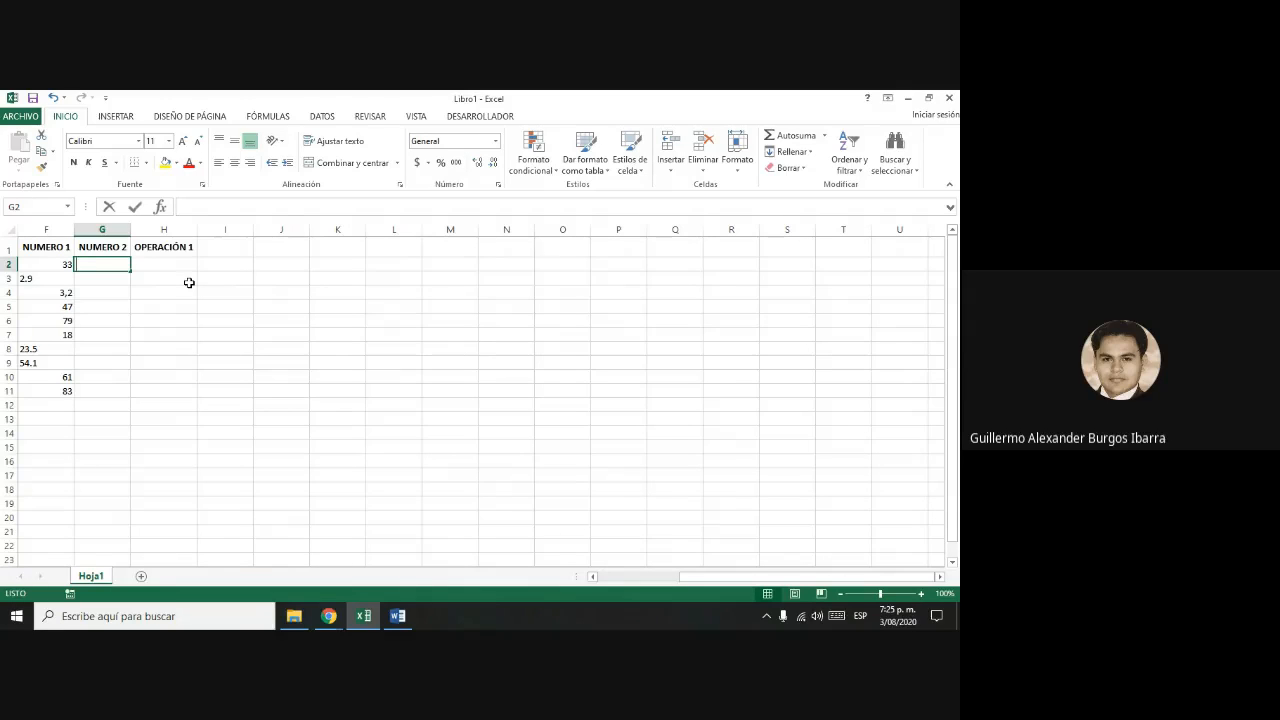
type("13,")
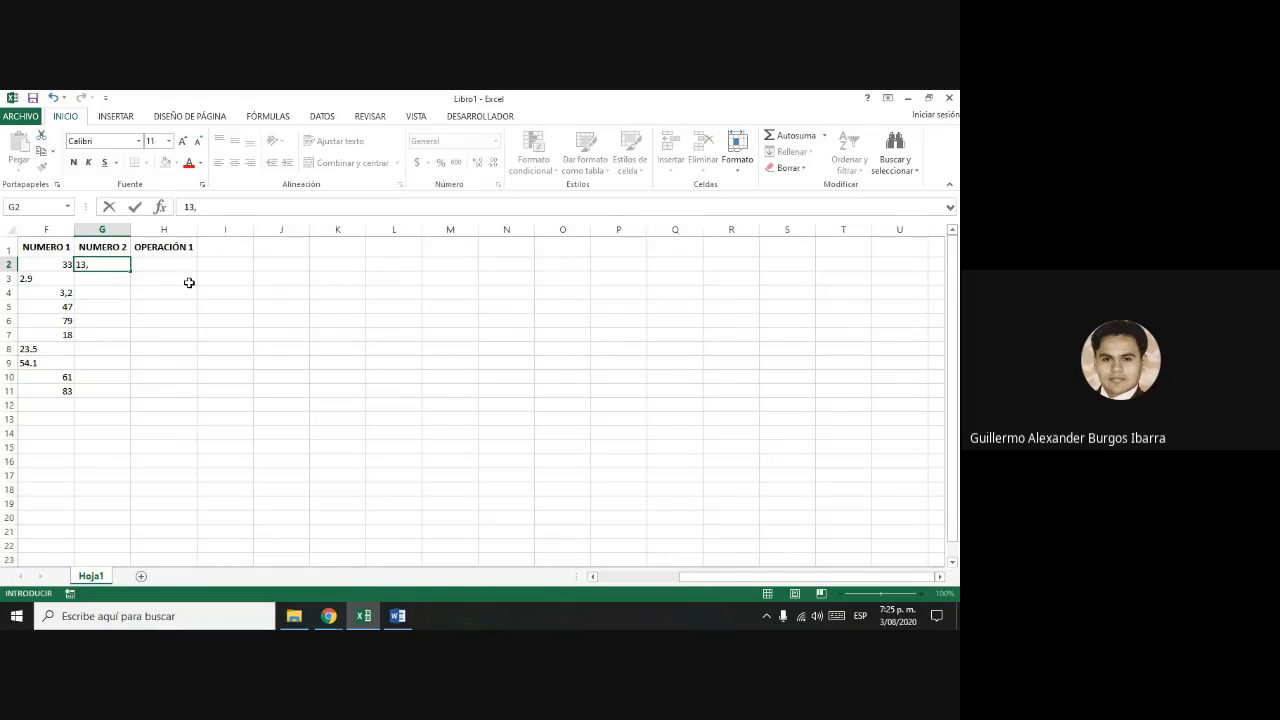
type("7")
key("Return")
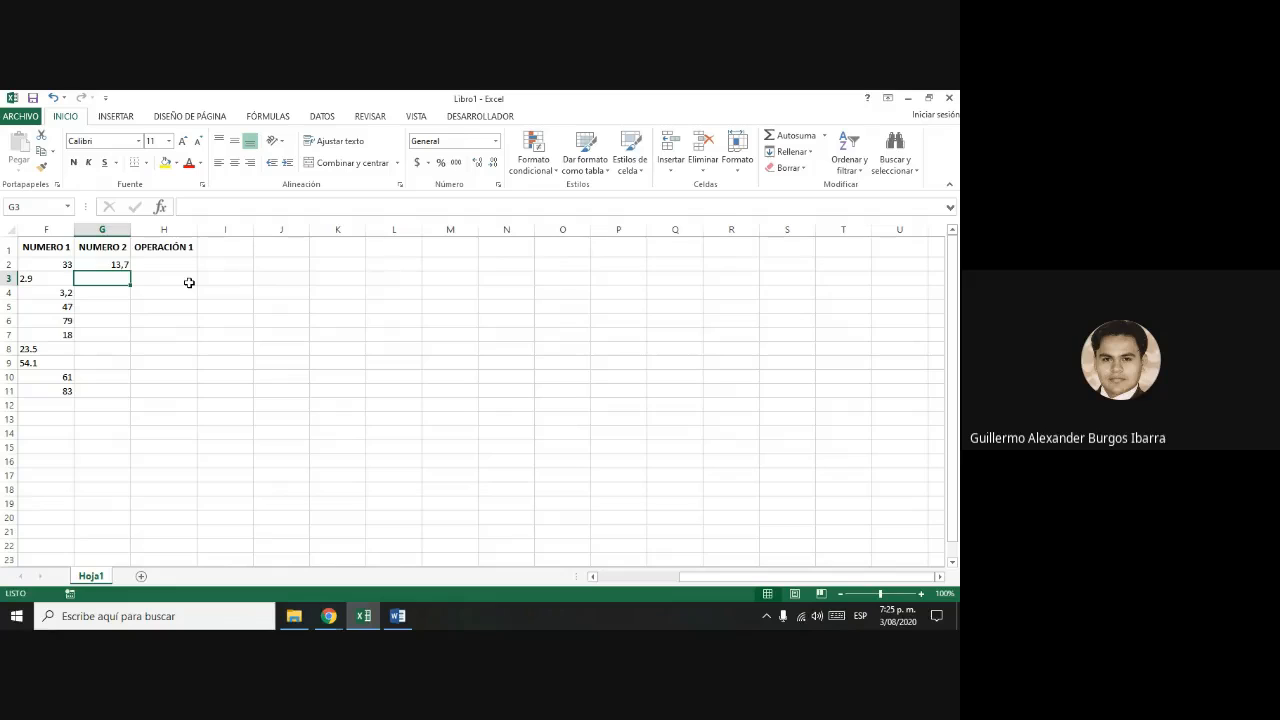
type("4,5")
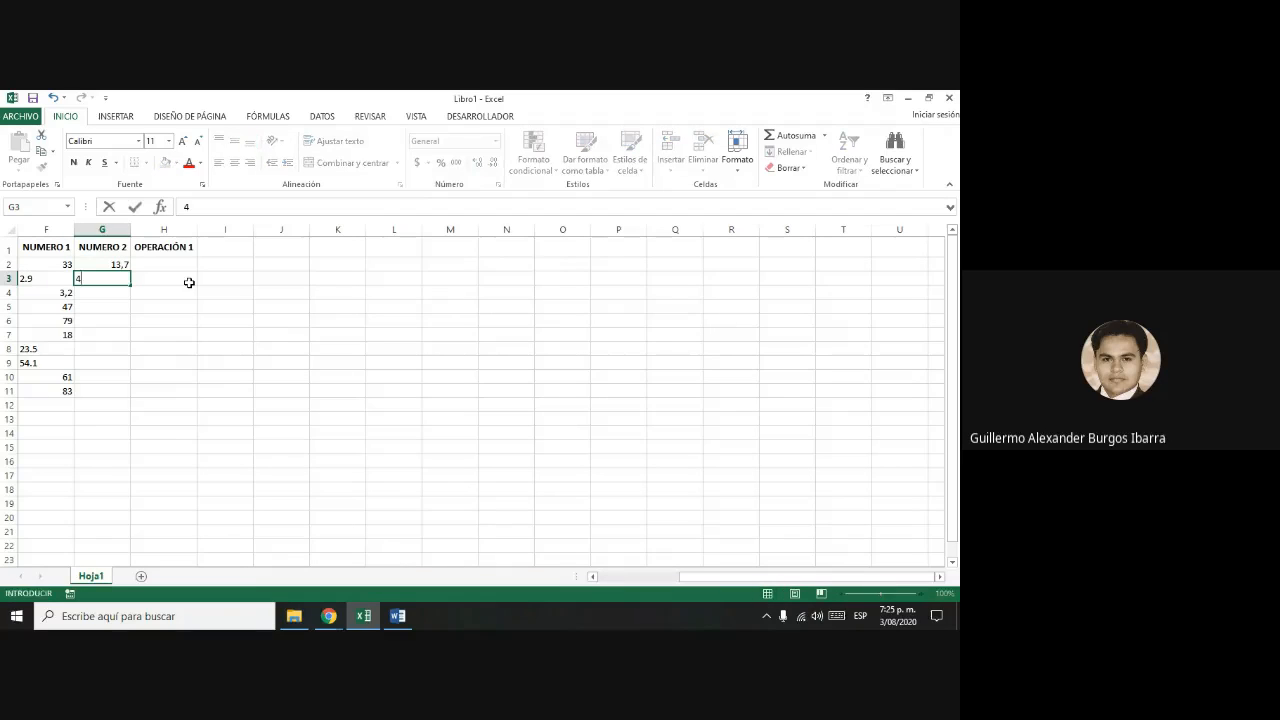
key("Return")
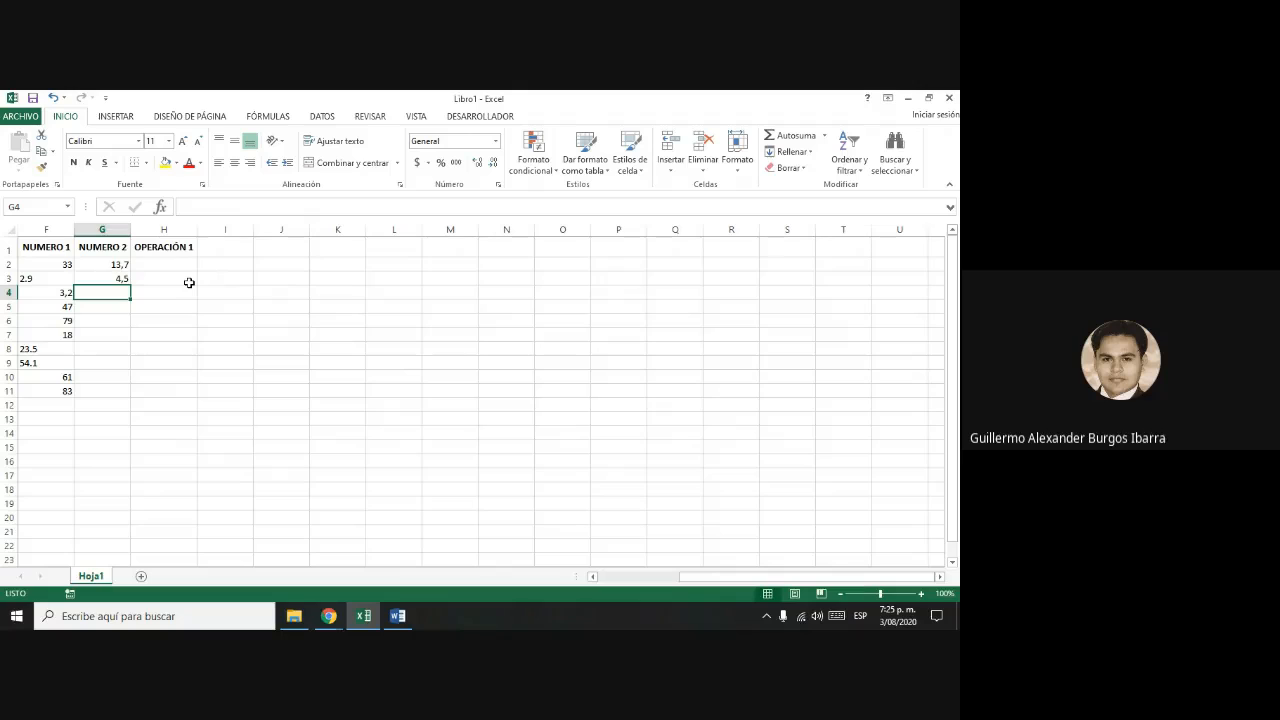
type("1,6")
key("Return")
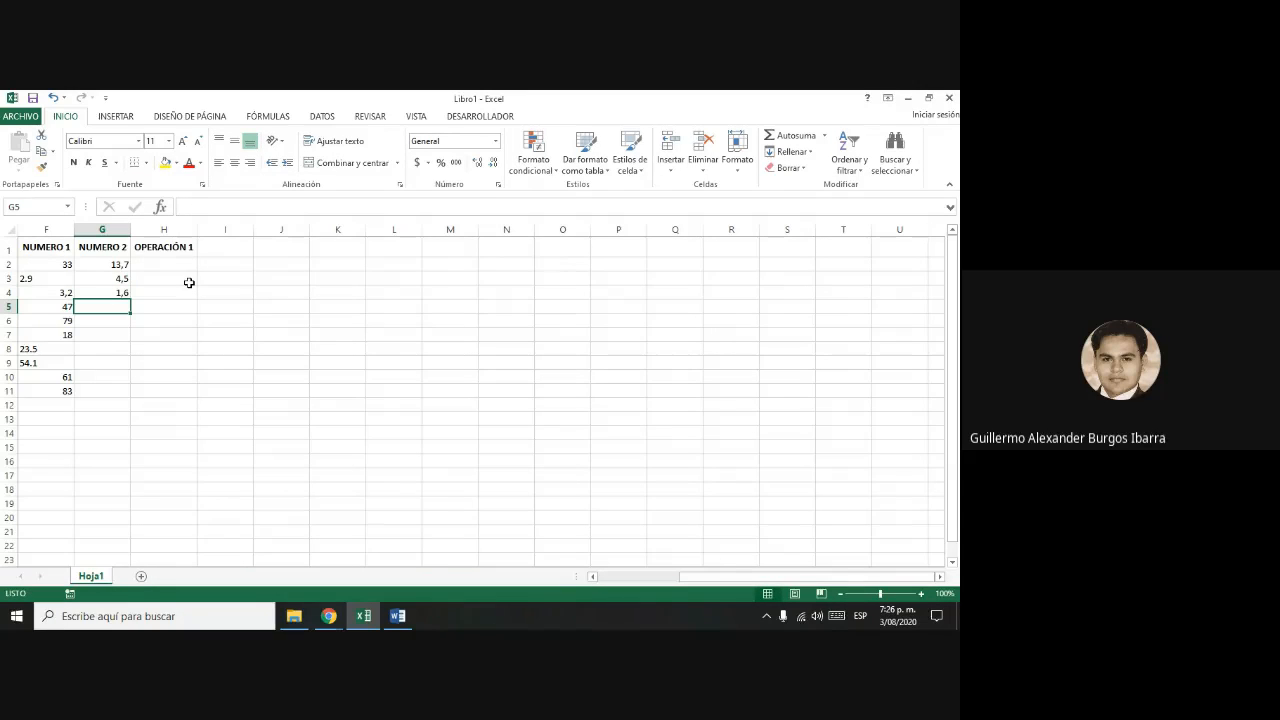
type("34,")
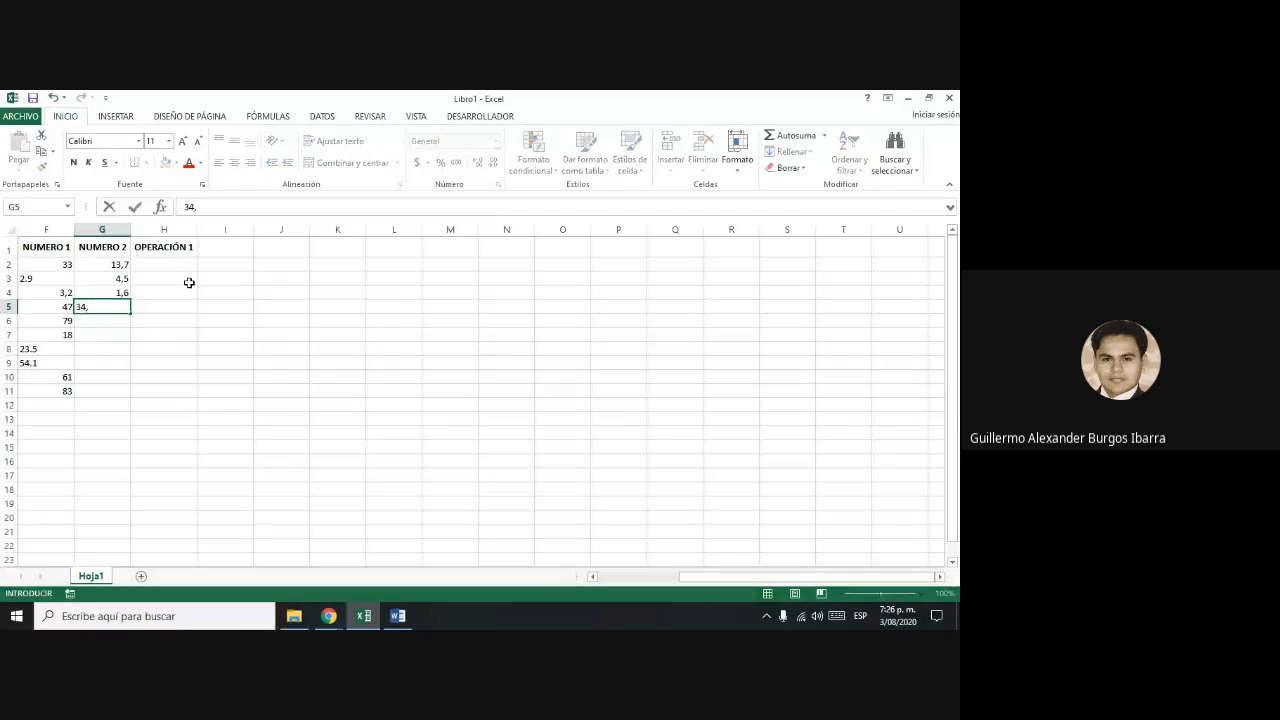
type("4")
key("Return")
type("3")
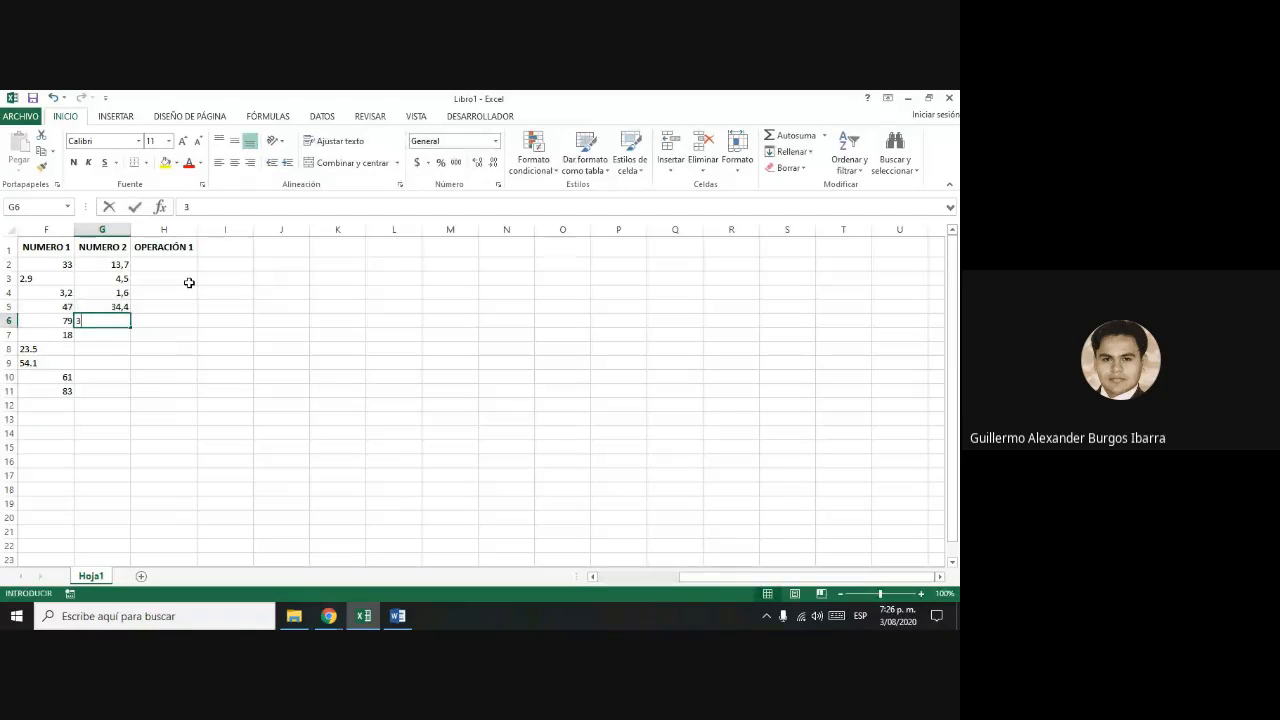
type("6,8")
key("Return")
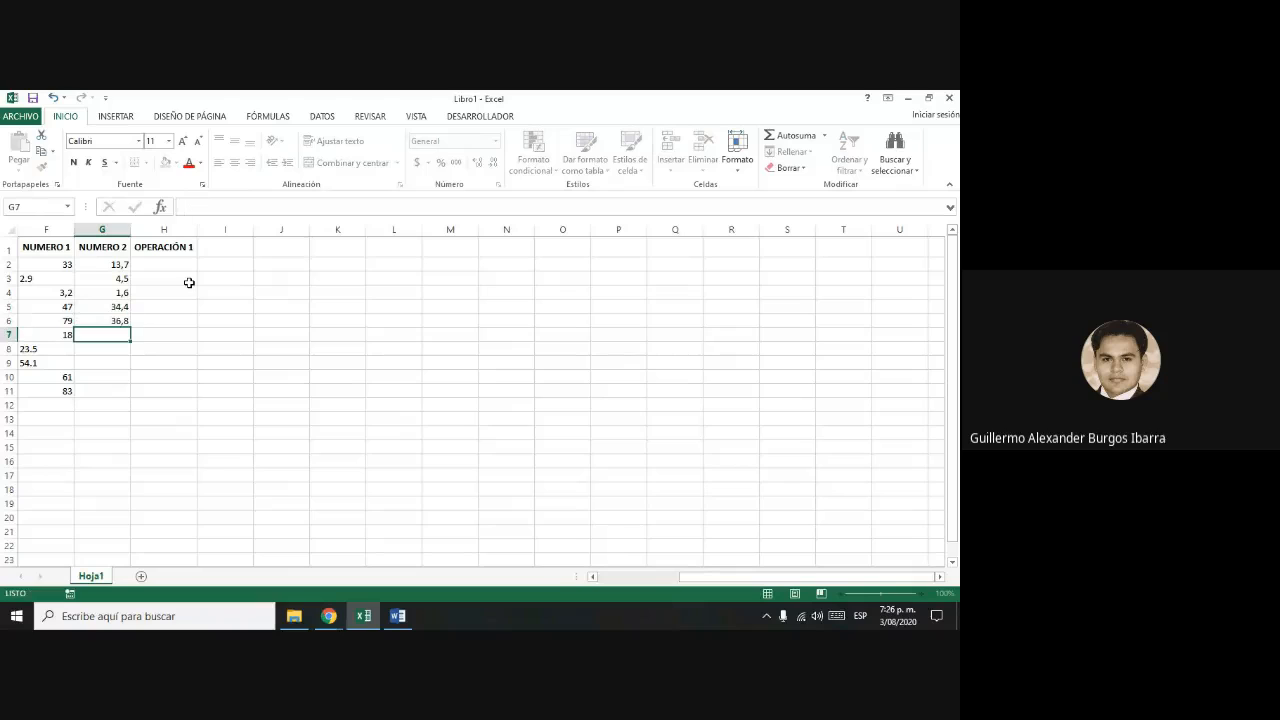
- Continue the NUMERO 2 column in G7:G11 with 7,7; 12,5; 30.3; 23,6; and 58
type("7,7")
key("Return")
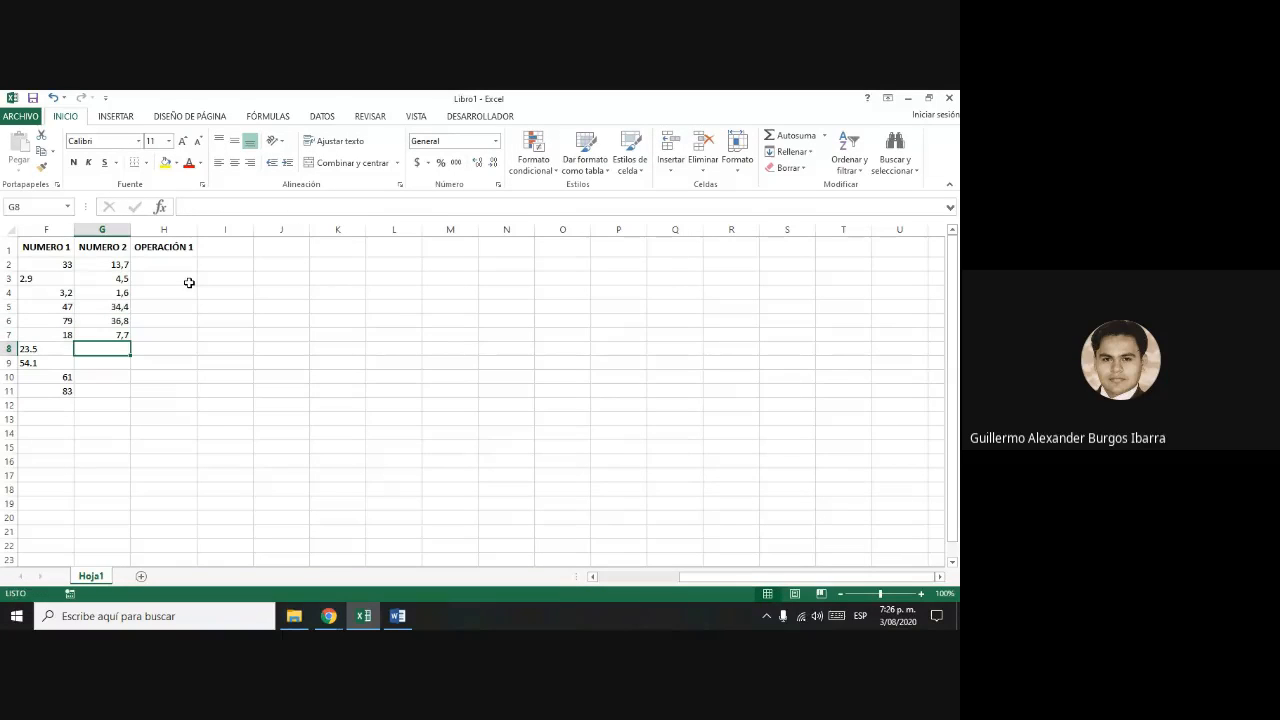
type("12,")
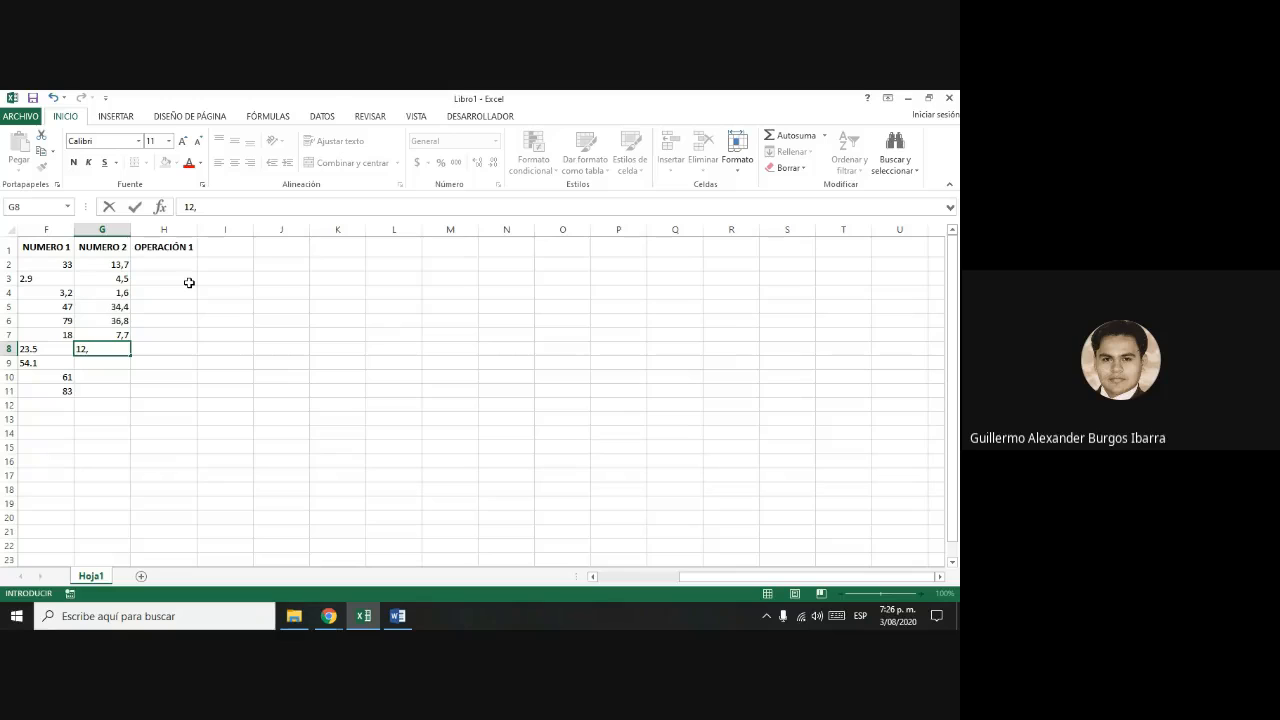
type("5")
key("Return")
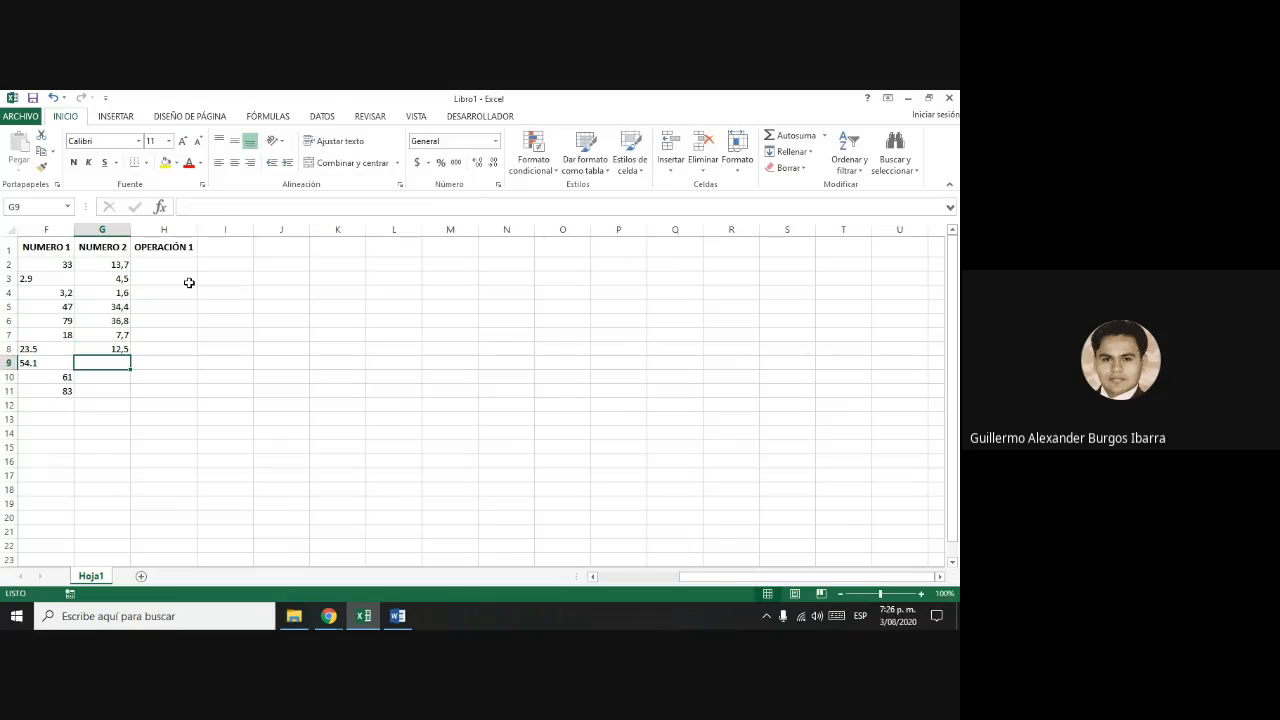
type("30")
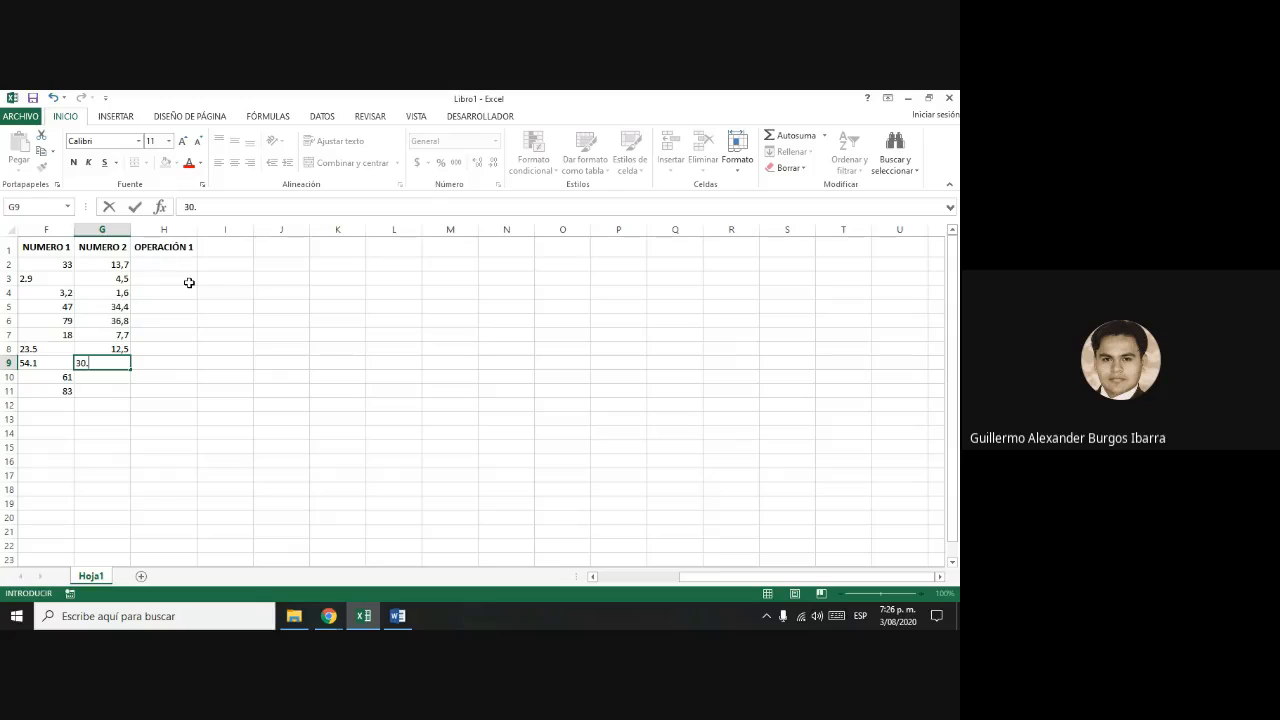
type(".3")
key("Return")
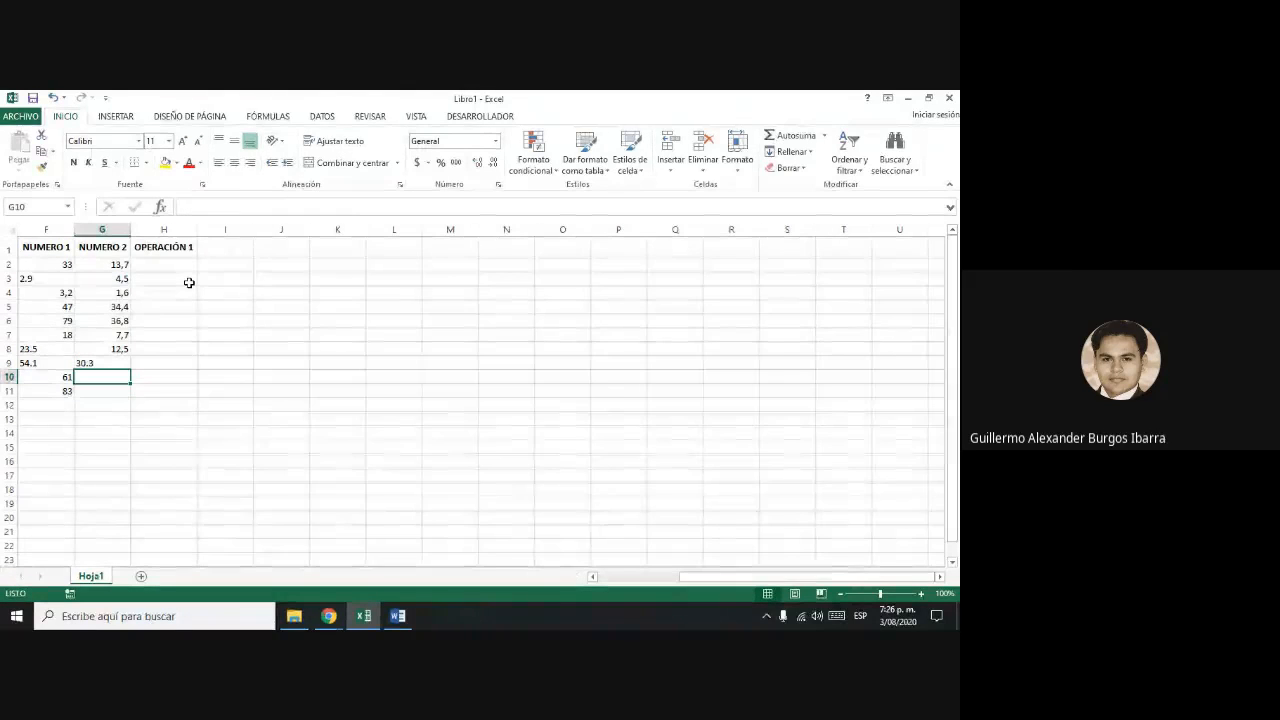
type("23,")
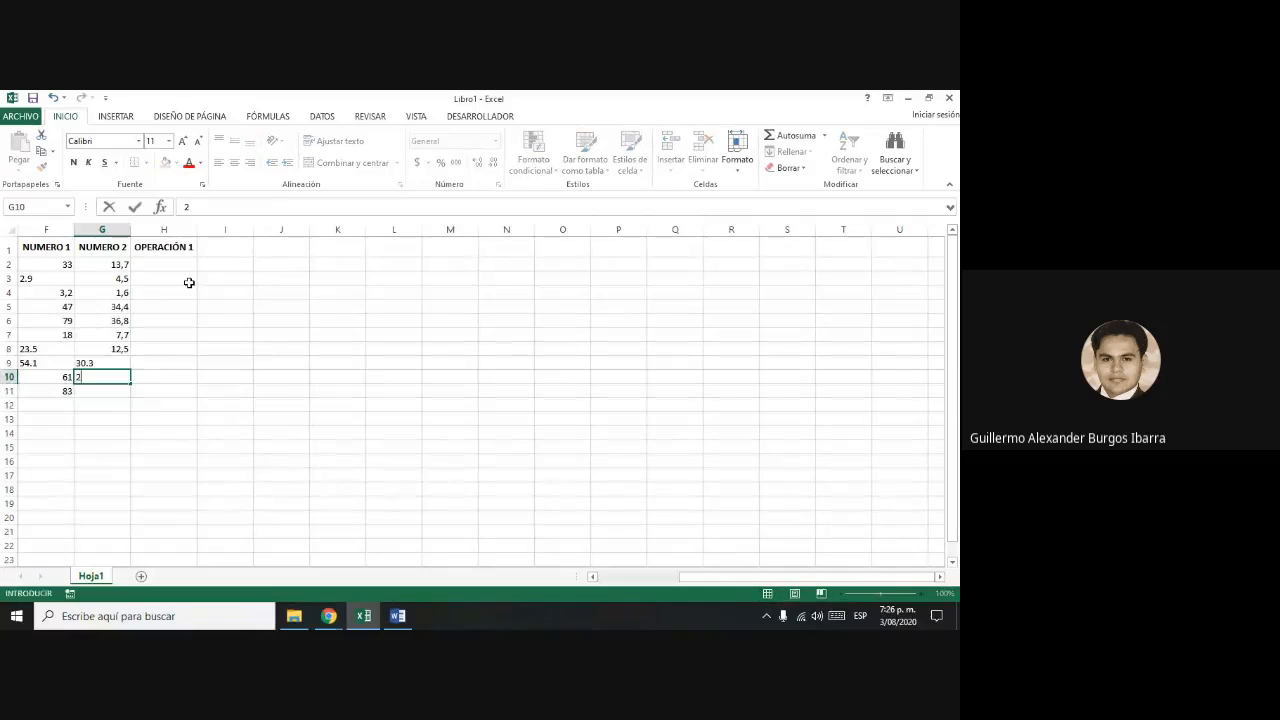
type("6")
key("Return")
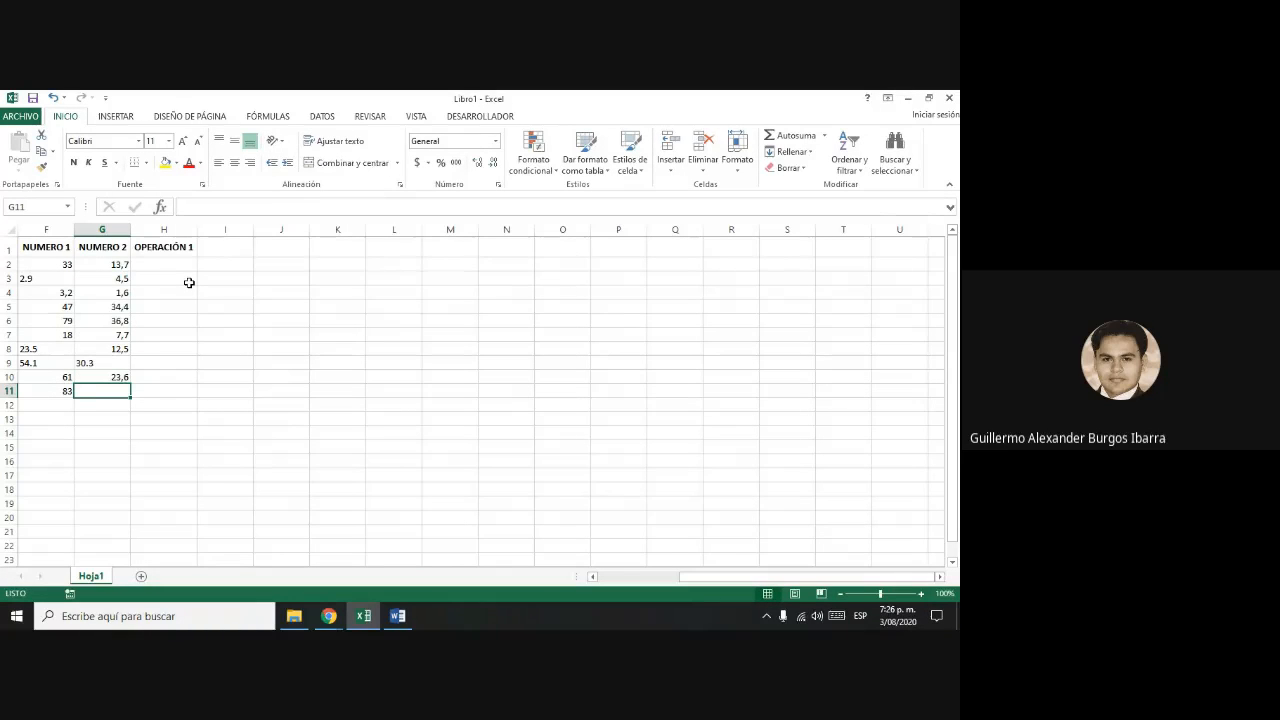
type("58")
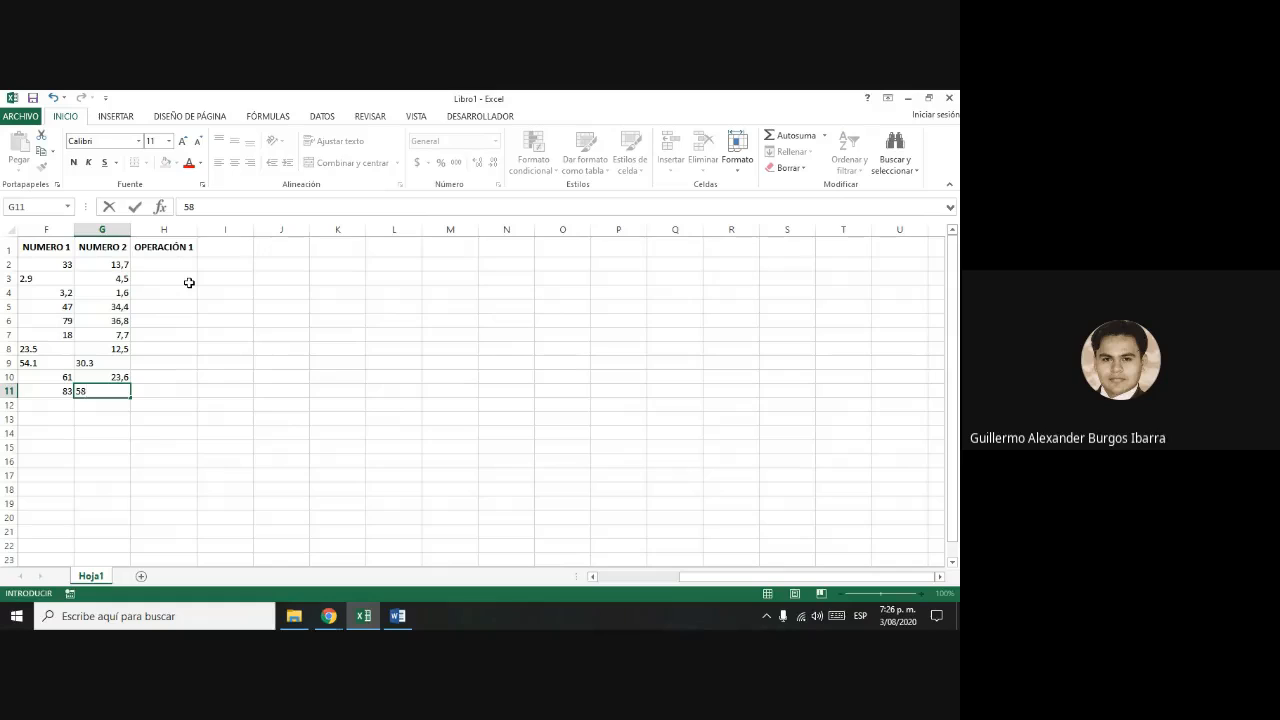
key("Return")
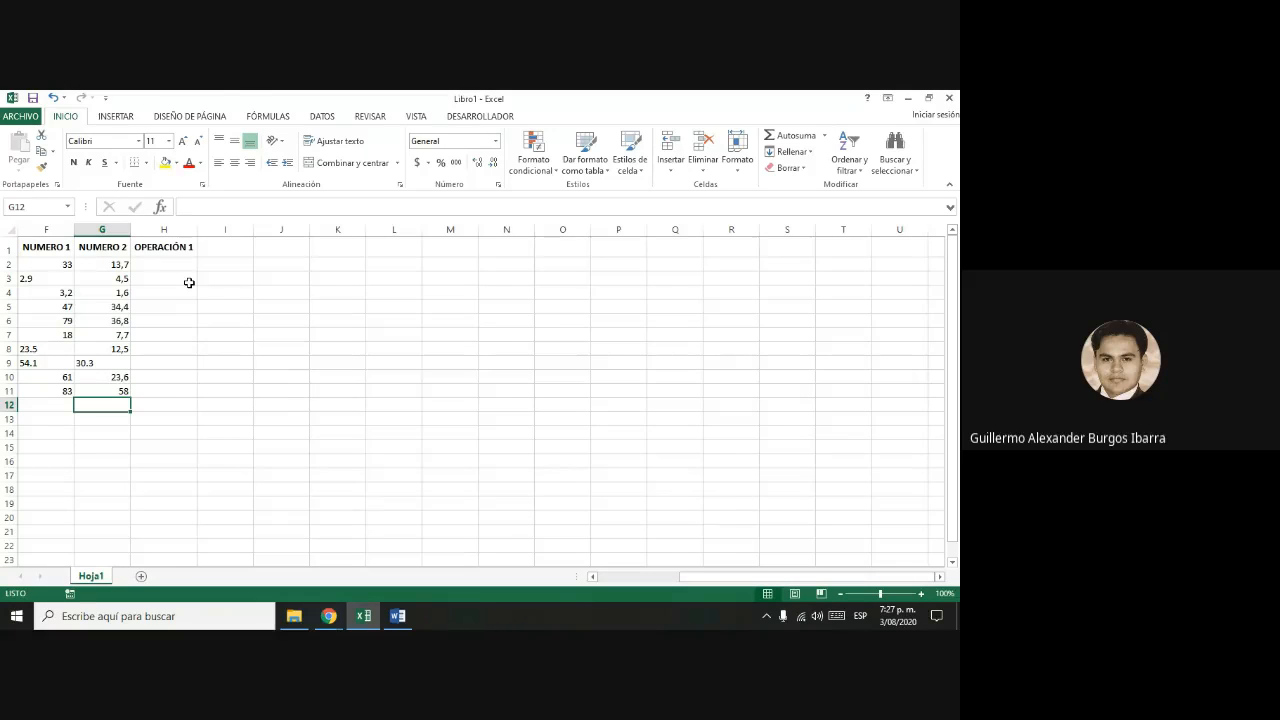
- Examine the OPERACIÓN 1 cells H1:H5 and how the NUMERO 1 value in F3 was entered
left_click(157, 248)
left_click(171, 264)
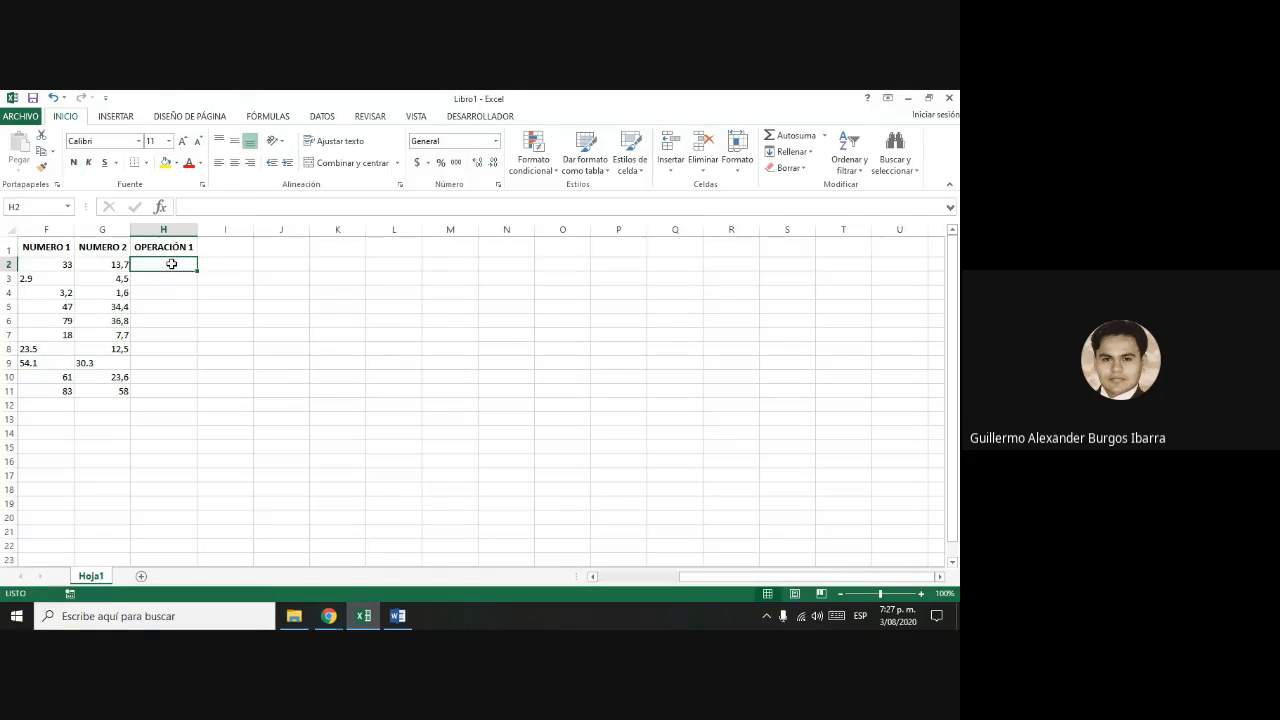
key("Down")
key("Down")
key("Down")
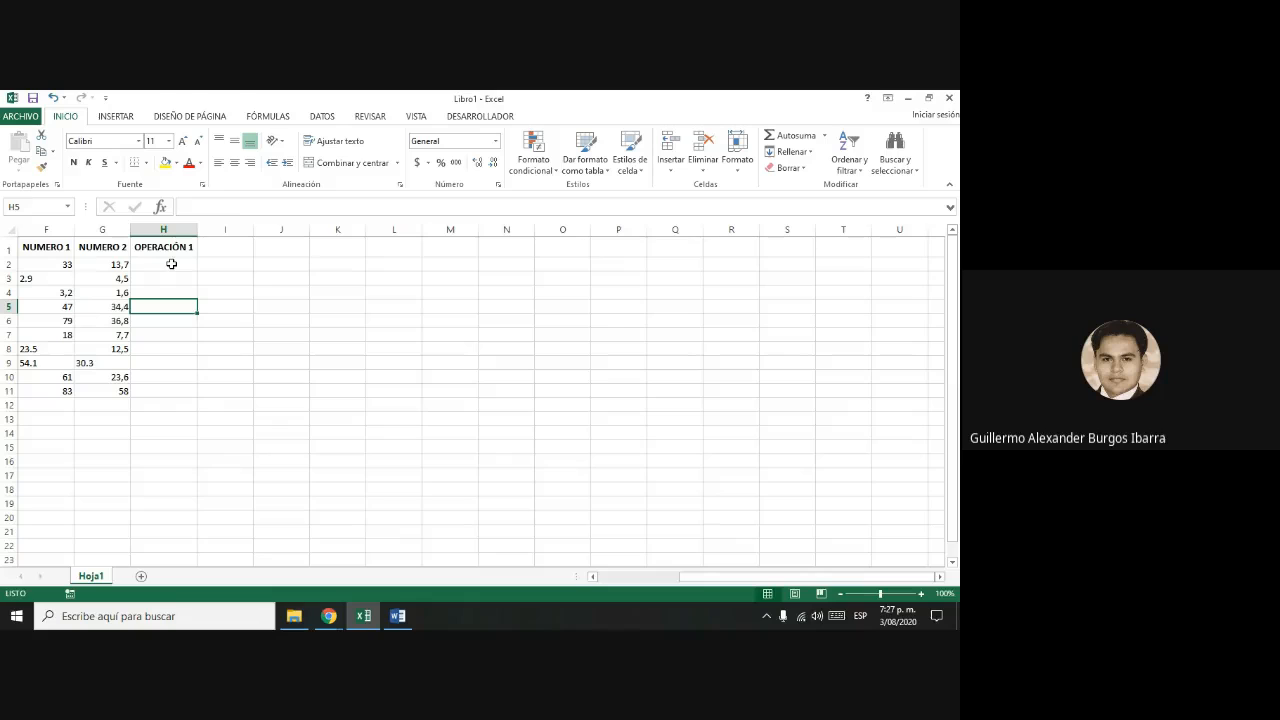
key("Up")
key("Up")
key("Up")
key("Left")
key("Left")
key("Down")
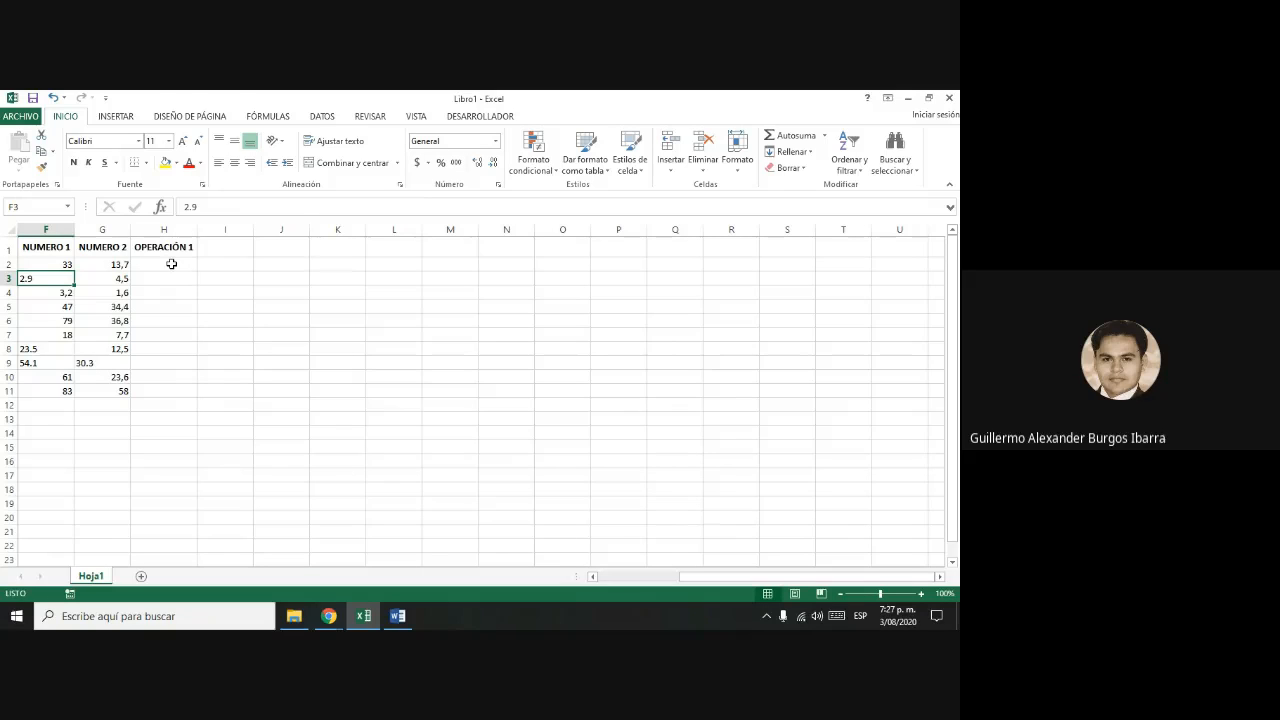
- Examine how the NUMERO 1 and NUMERO 2 values are entered across rows 3 to 11, comparing decimal points with decimal commas
key("shift+Right")
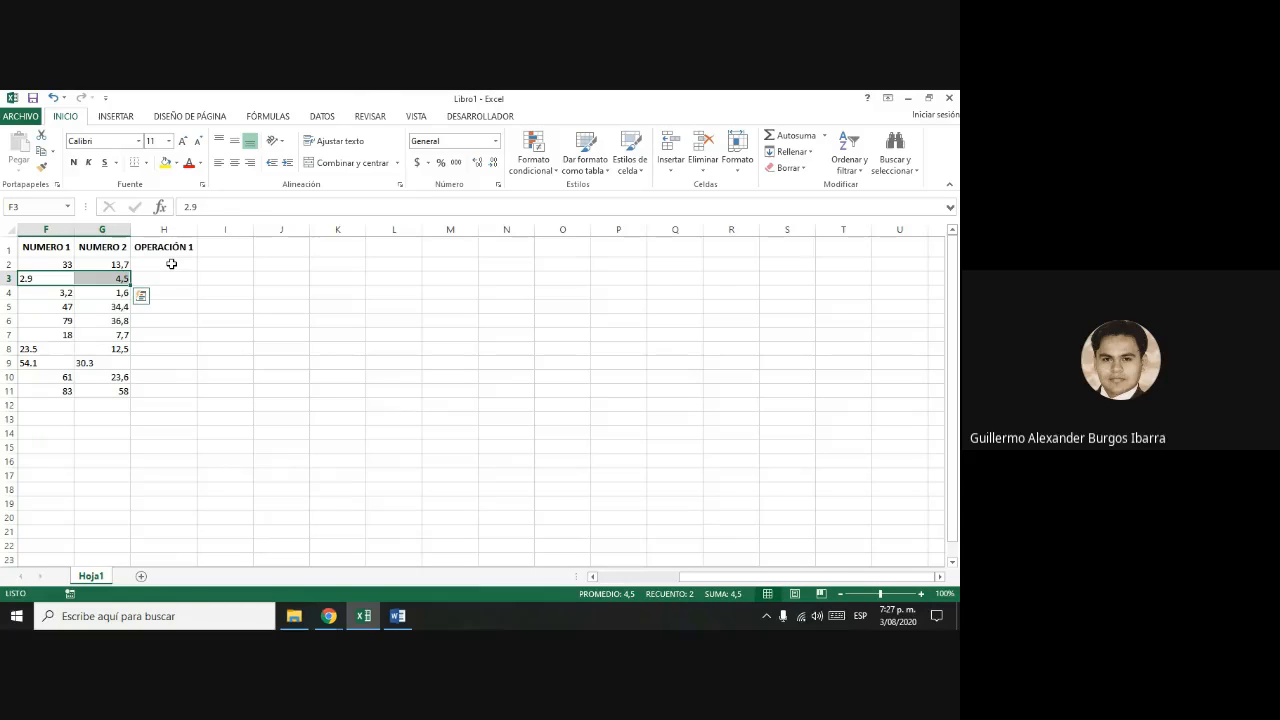
key("Down")
key("Down")
key("Down")
key("Down")
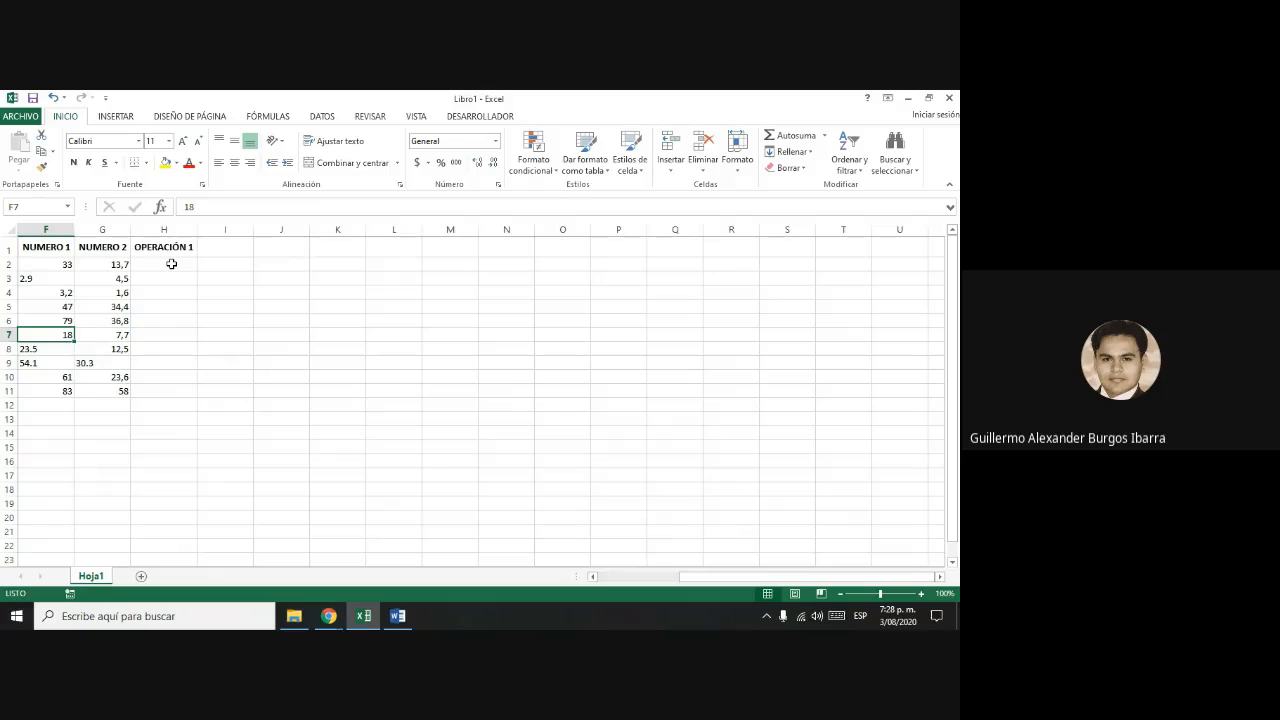
key("Down")
key("Down")
key("Down")
key("Down")
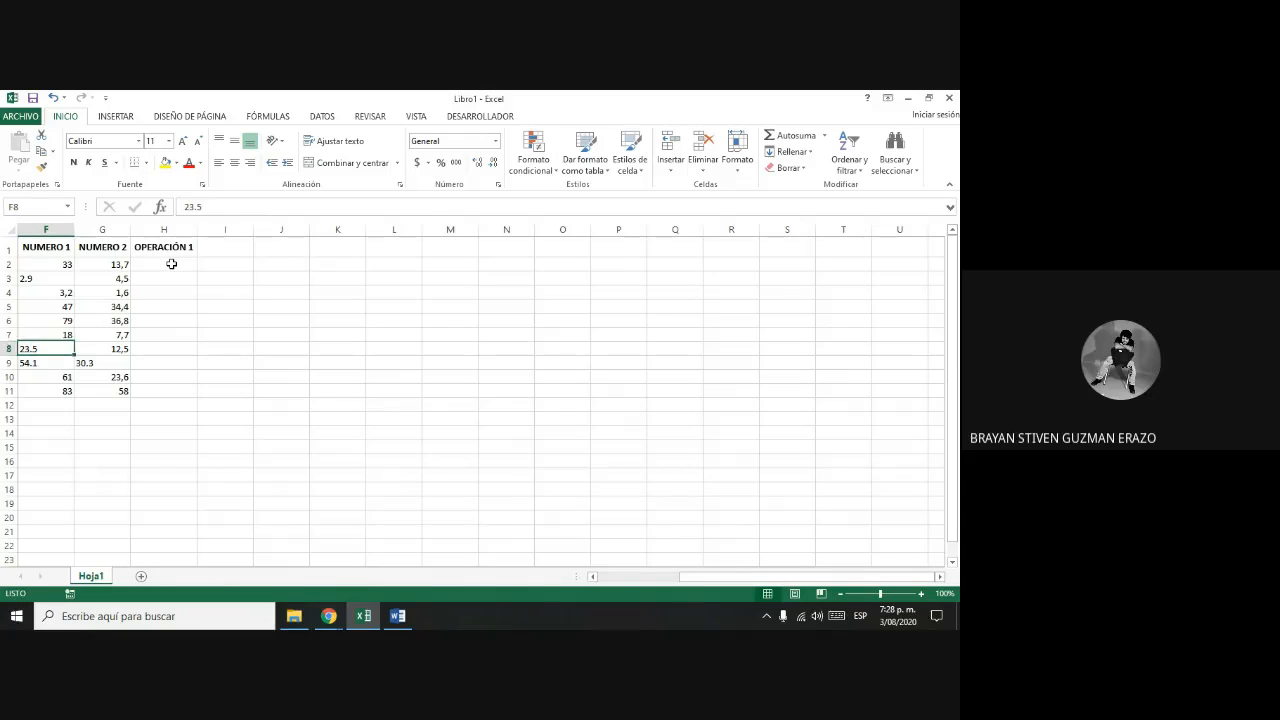
key("Right")
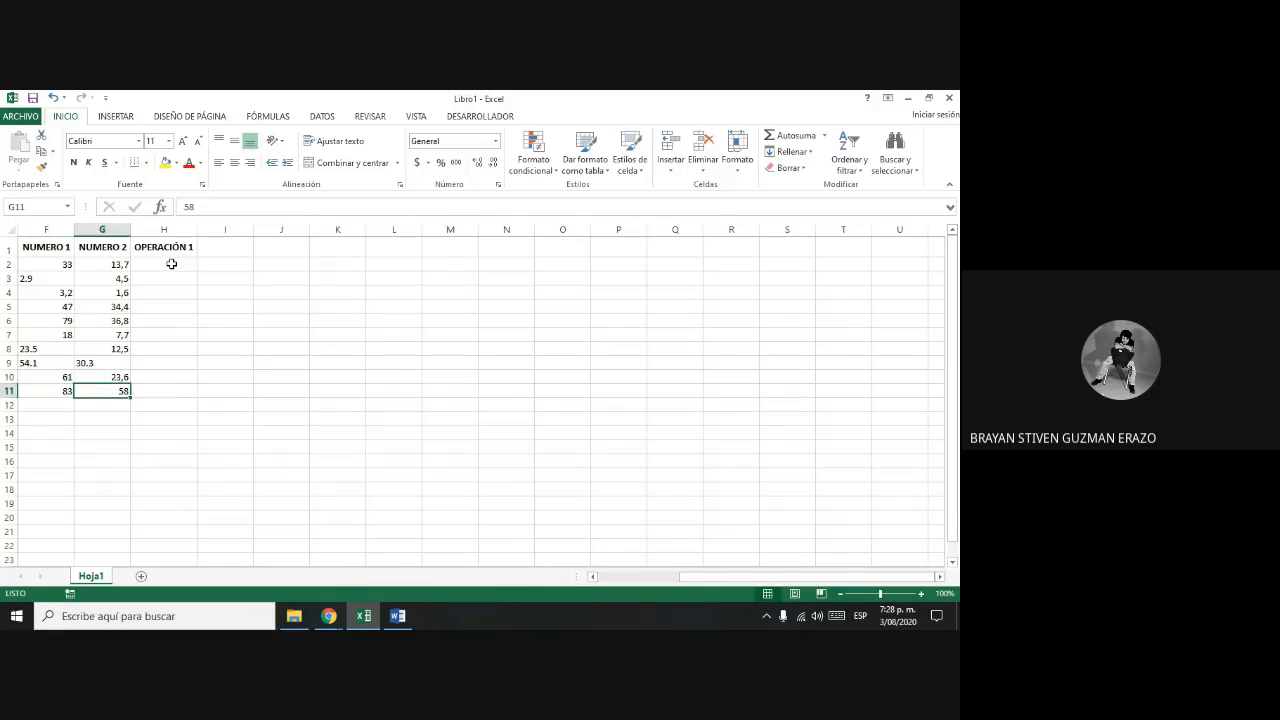
key("Up")
key("Up")
key("Up")
key("Left")
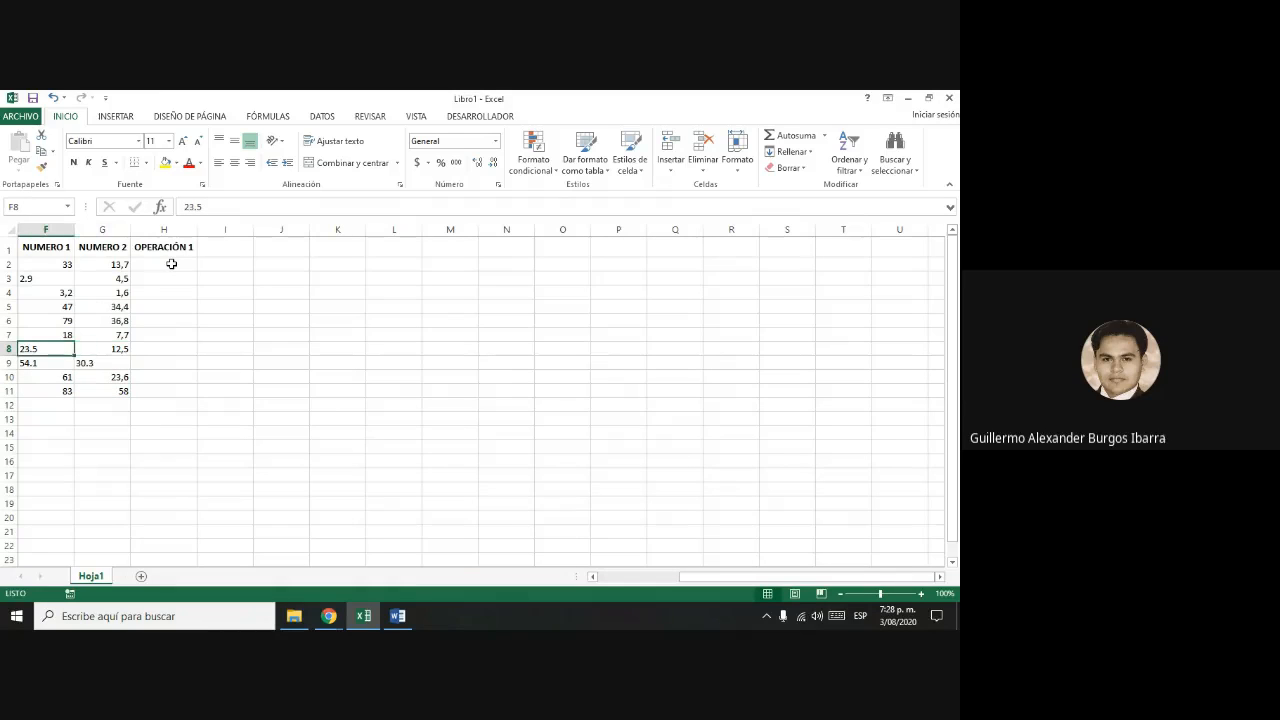
key("Up")
key("Up")
key("Up")
key("Up")
key("Up")
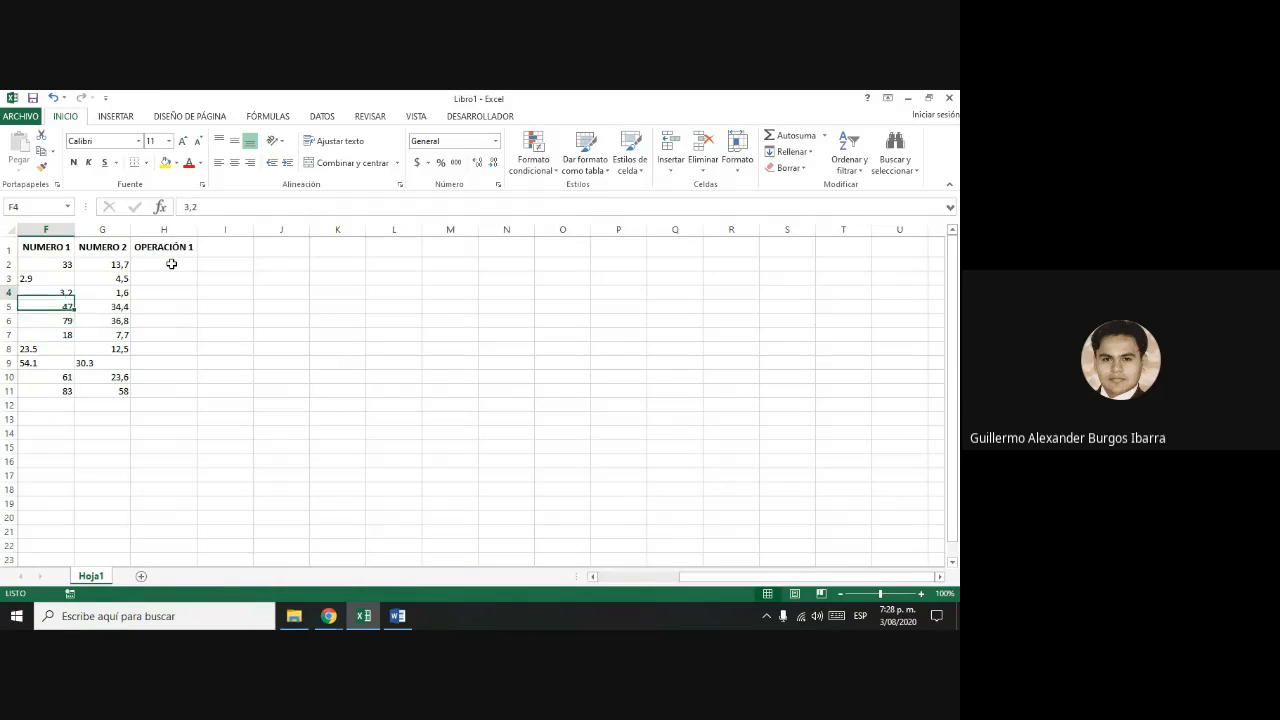
- Review the comma-decimal entries of the NUMERO 2 column between rows 3 and 8
key("Right")
key("Down")
key("Down")
key("Down")
key("Down")
key("Down")
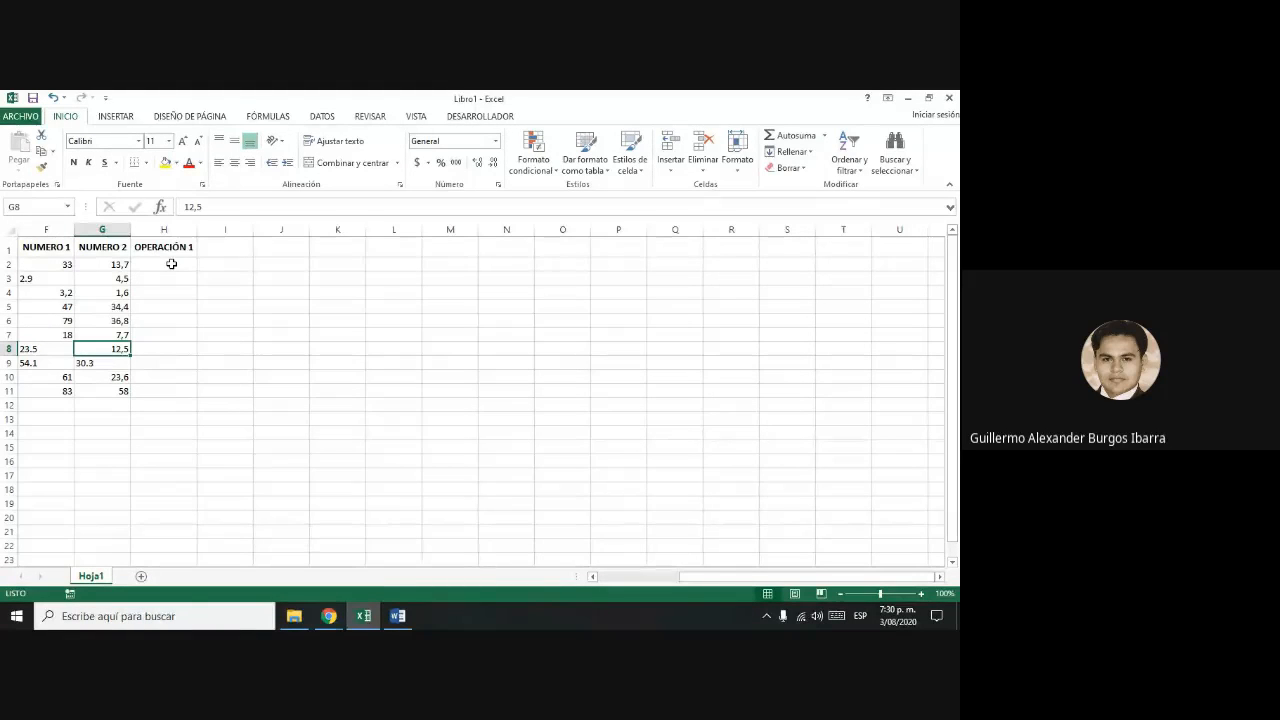
key("Up")
key("Up")
key("Up")
key("Up")
key("Up")
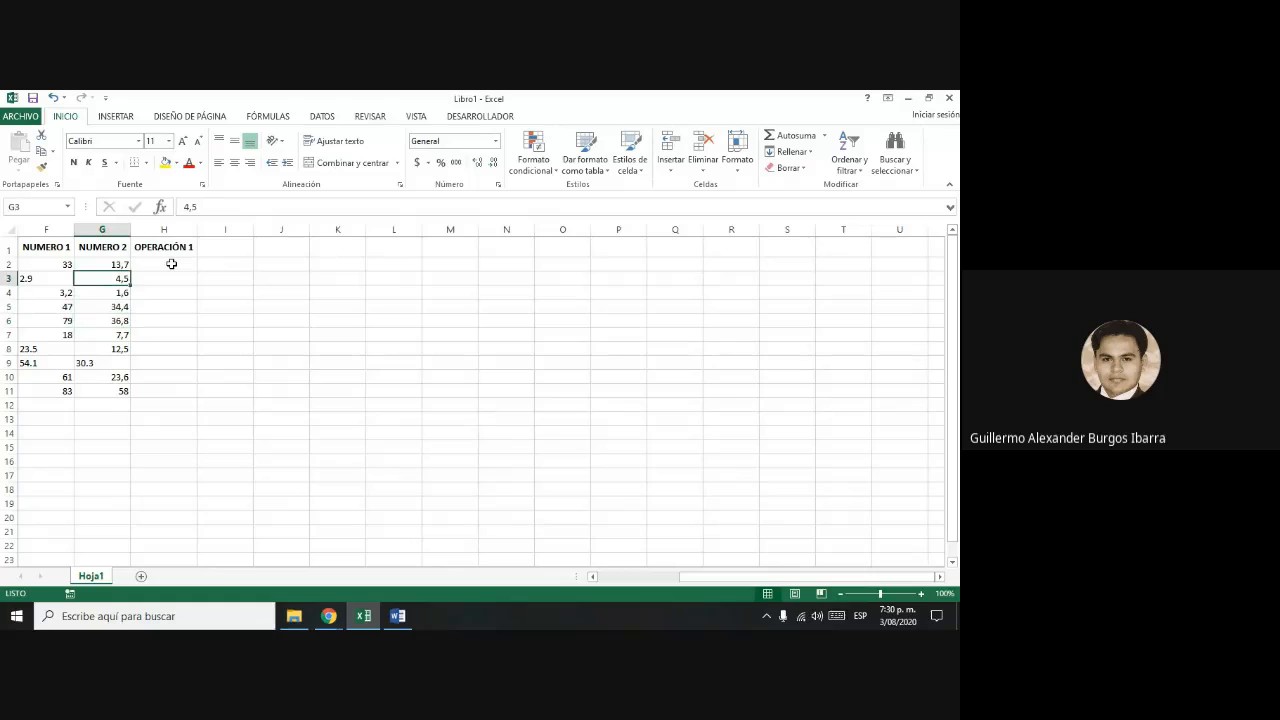
- Replace the NUMERO 1 value in F3 with 21,7, using a decimal comma
key("Left")
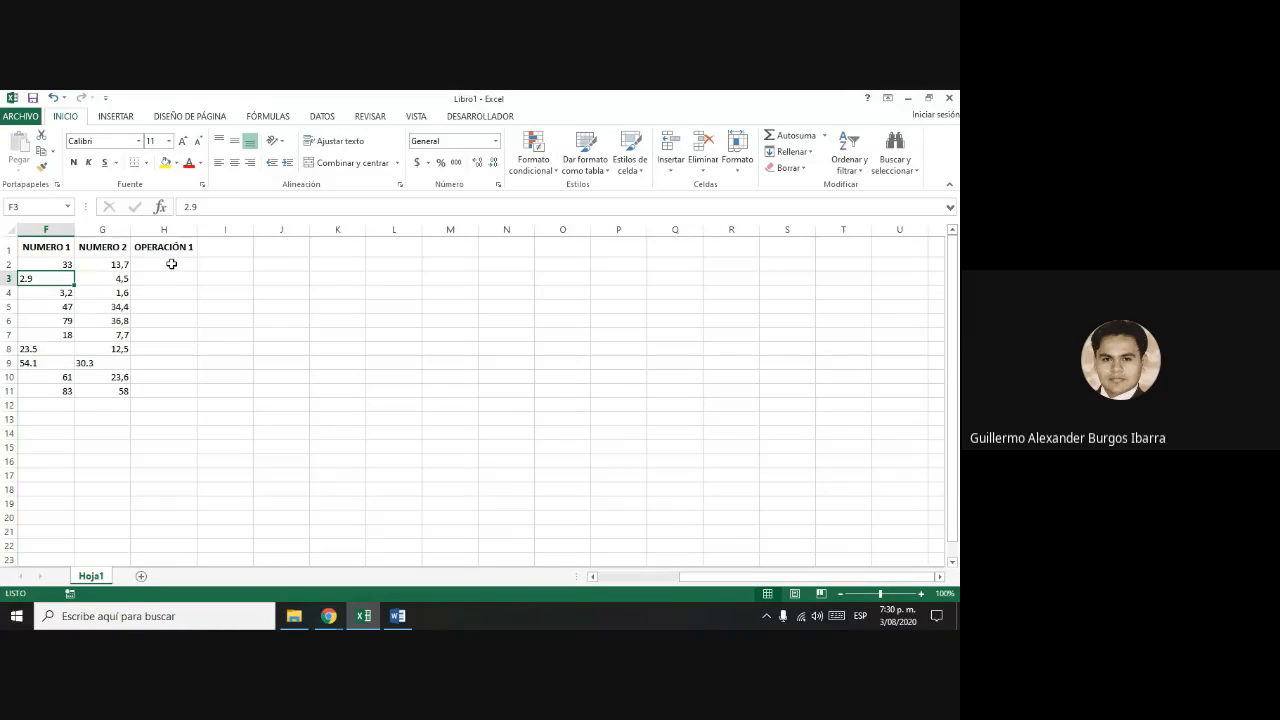
type("23")
key("BackSpace")
type("1,7")
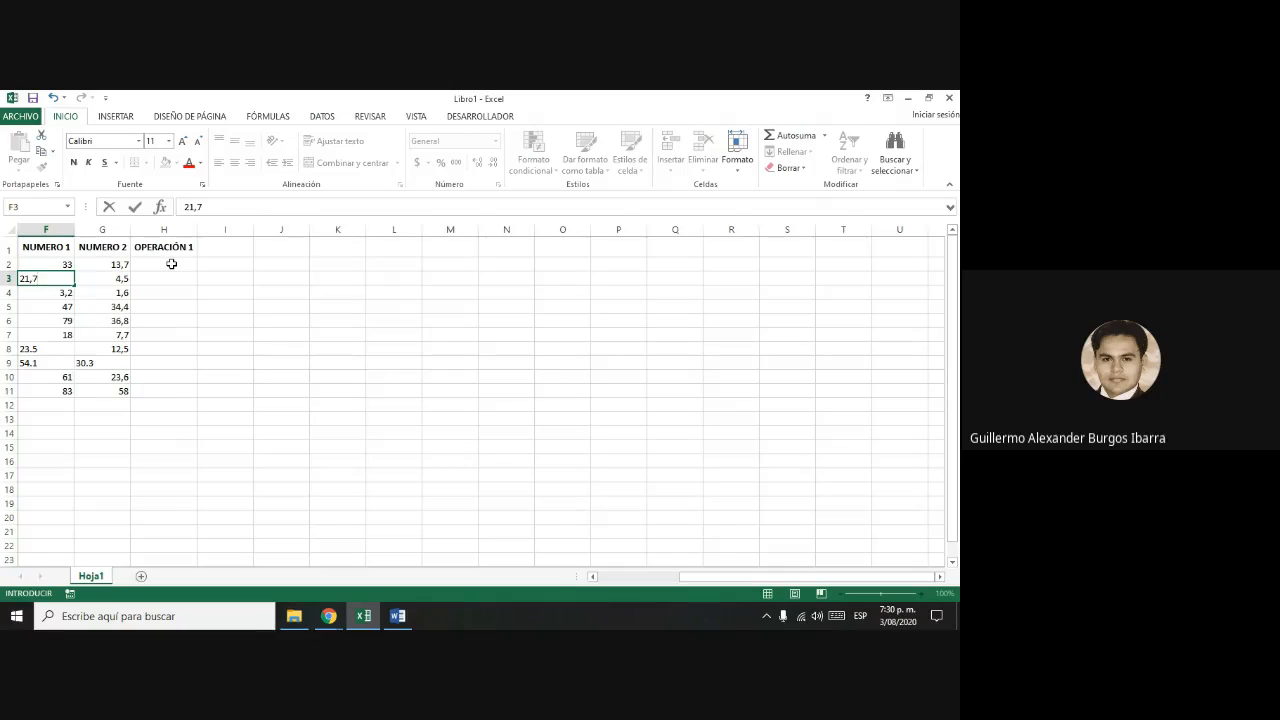
key("Return")
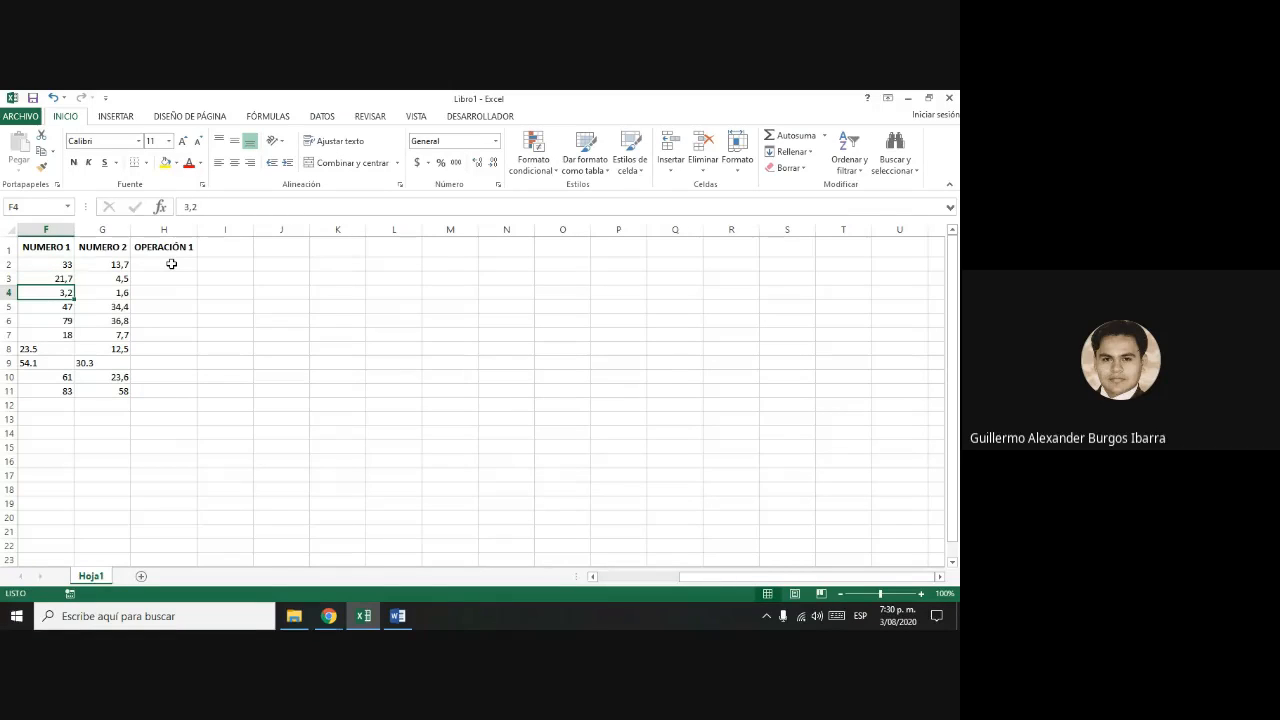
- Correct the NUMERO 1 value in F8 to 23,5 with a decimal comma
key("Down")
key("Down")
key("Down")
key("Down")
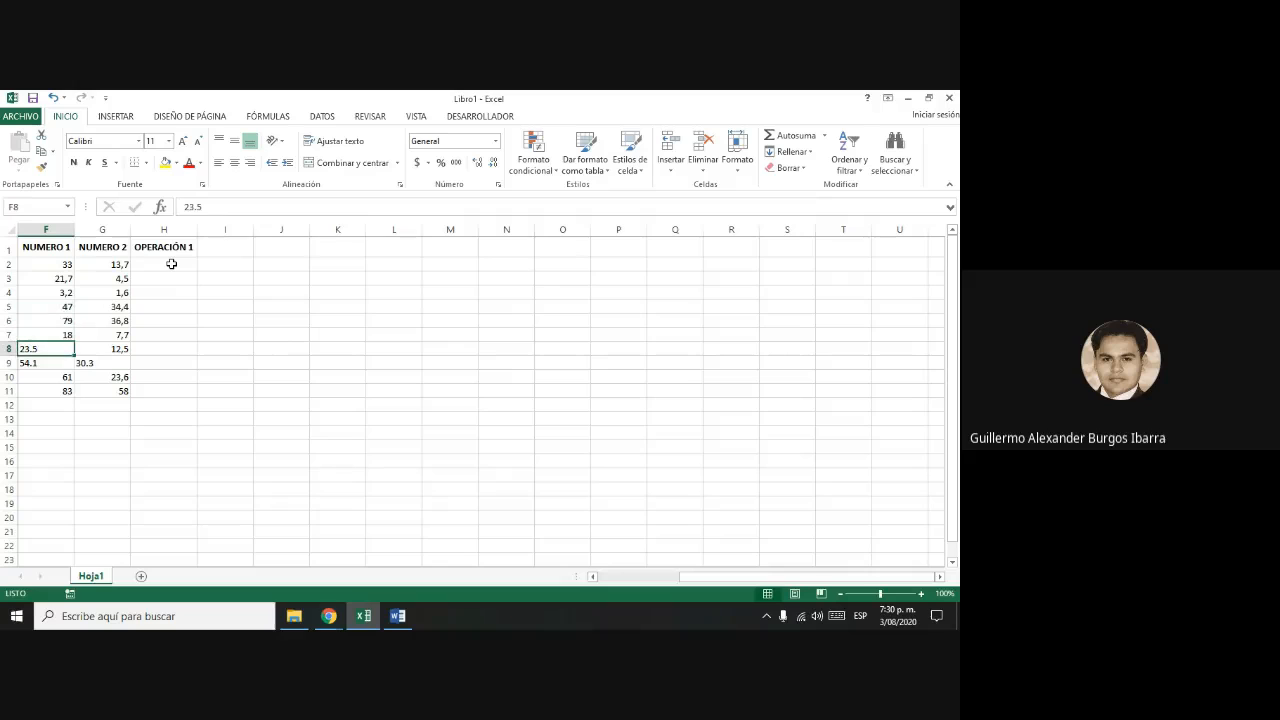
key("F2")
key("BackSpace")
key("BackSpace")
type(",")
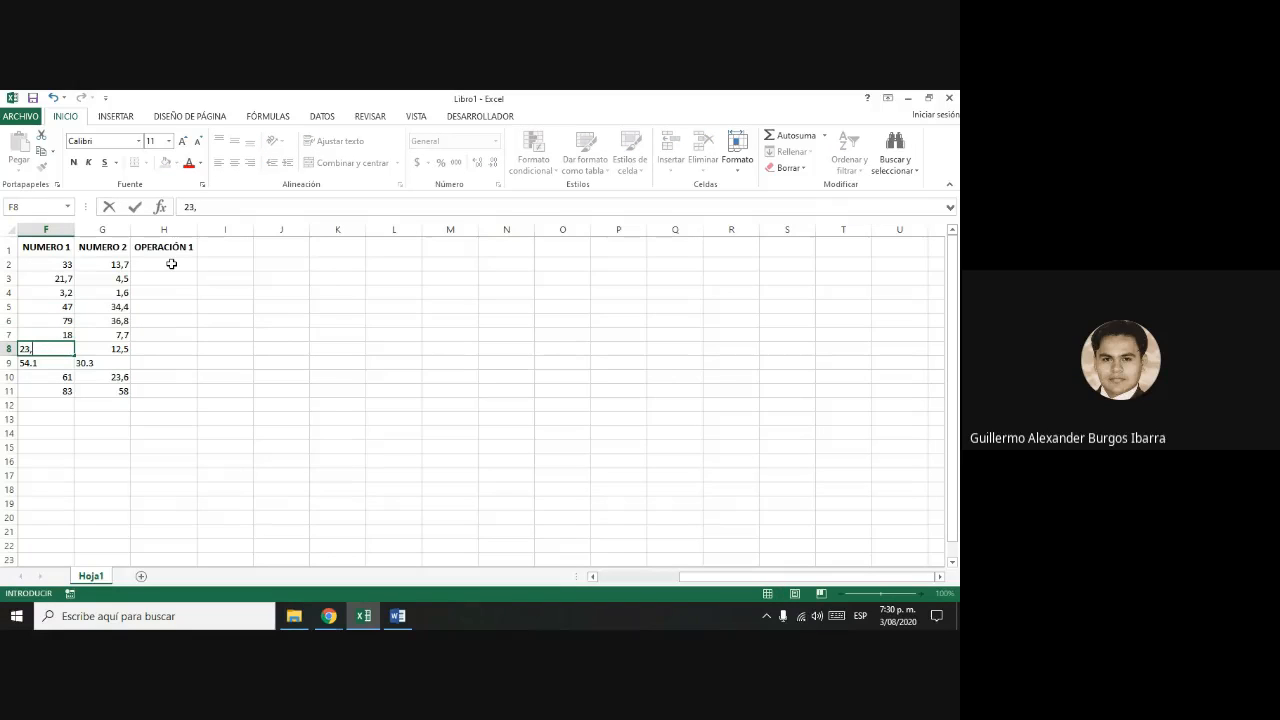
type("5")
key("Return")
- Correct the NUMERO 1 value in F9 to 54,1 with a decimal comma
key("F2")
key("BackSpace")
key("BackSpace")
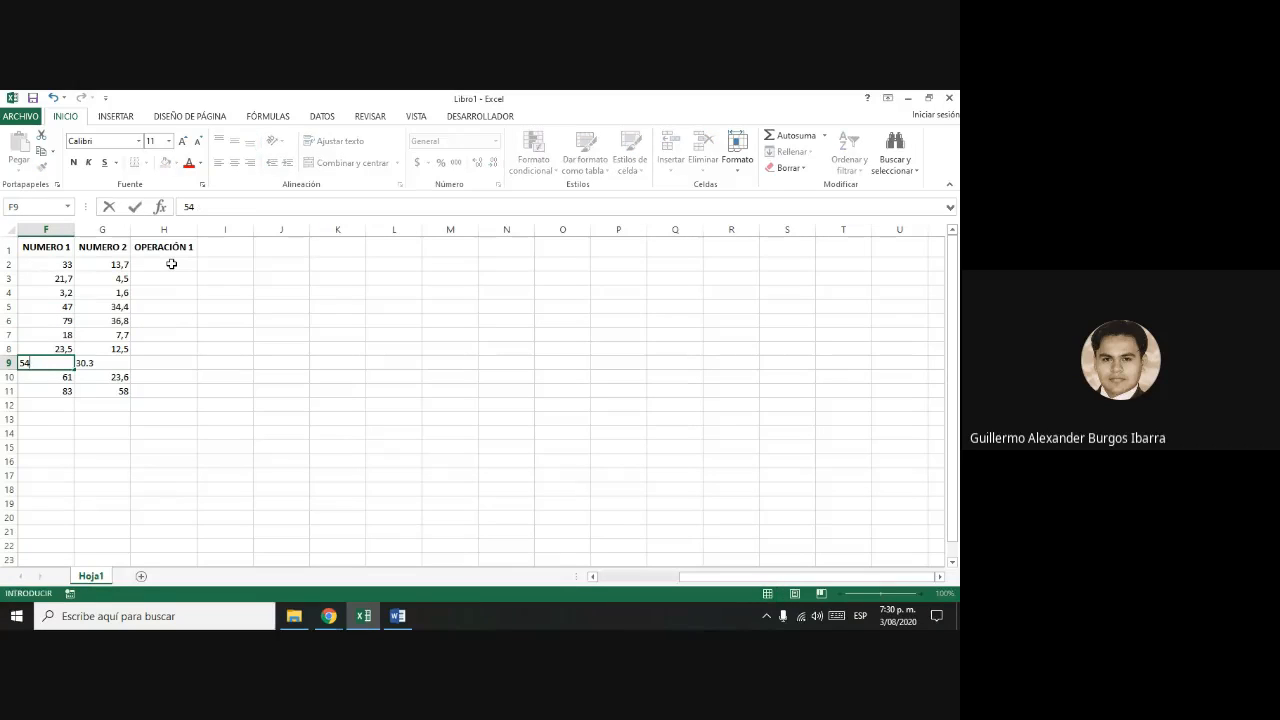
type(",1")
key("Return")
- Change the NUMERO 2 value in G9 to 30,2 with a decimal comma
key("Up")
key("Right")
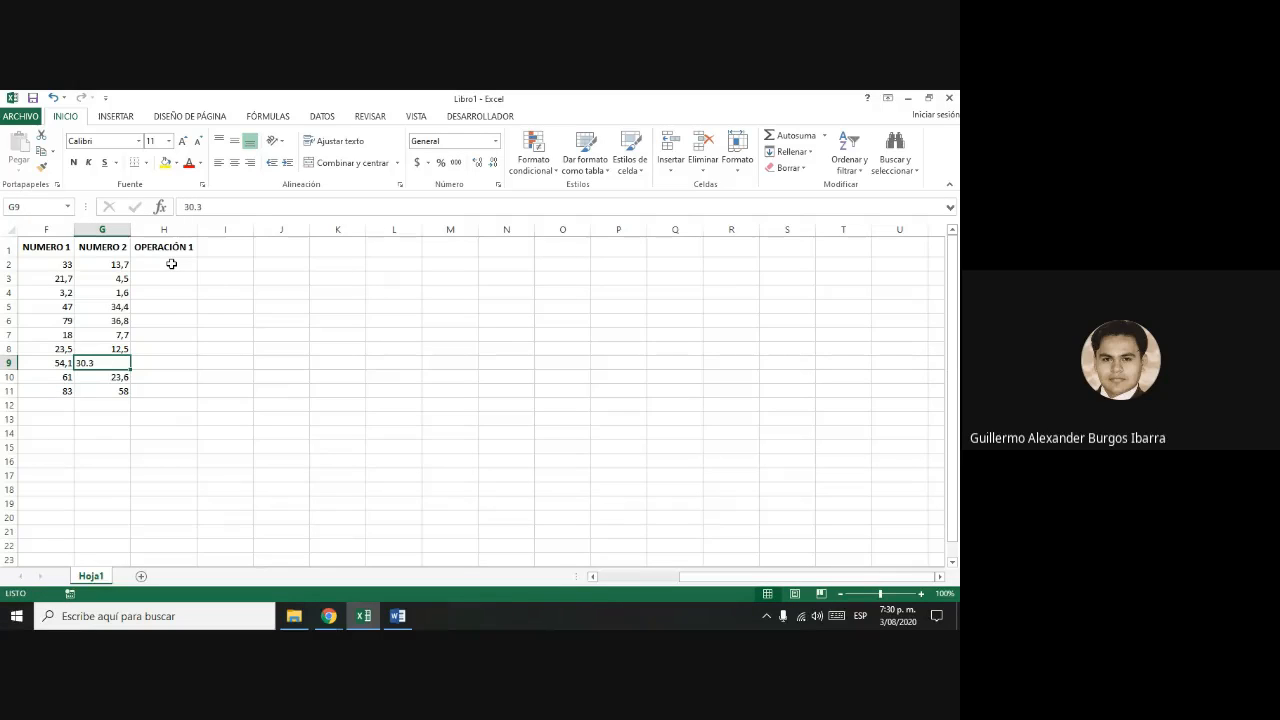
key("F2")
key("BackSpace")
key("BackSpace")
type(",2")
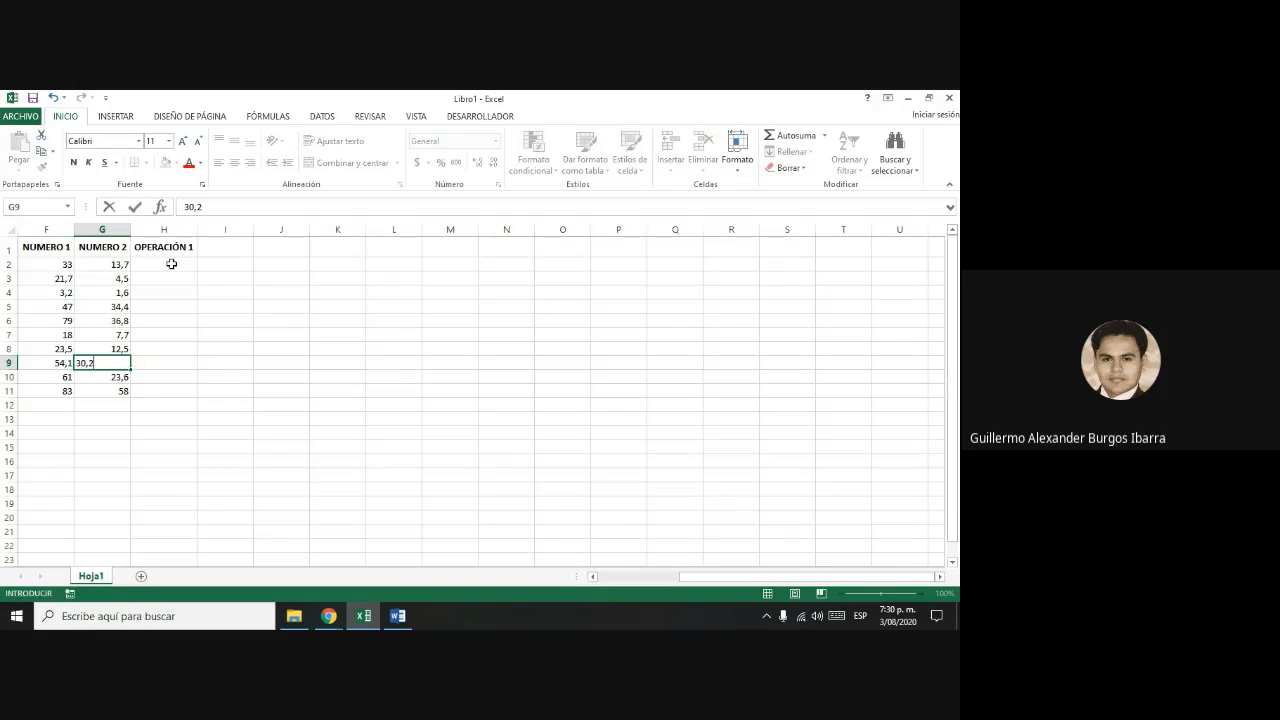
key("Return")
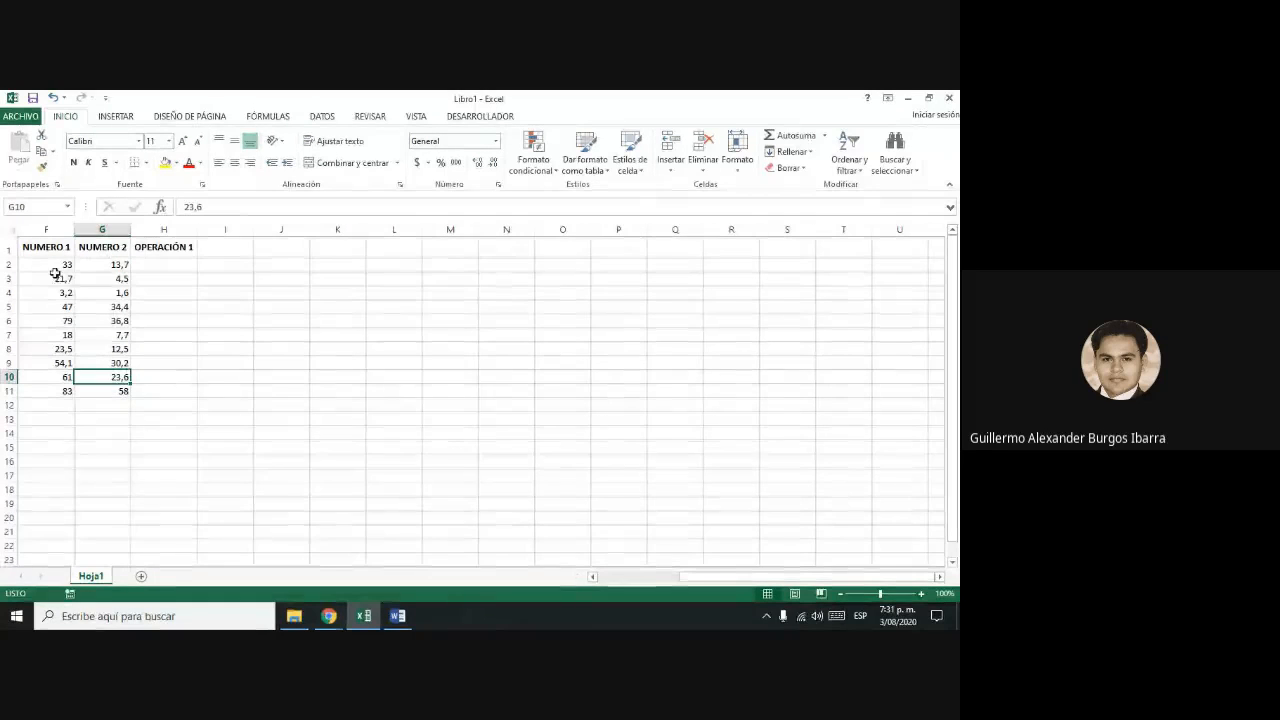
- Center the values in F2:G11 horizontally under their NUMERO 1 and NUMERO 2 headers
left_click_drag(50, 265, 118, 391)
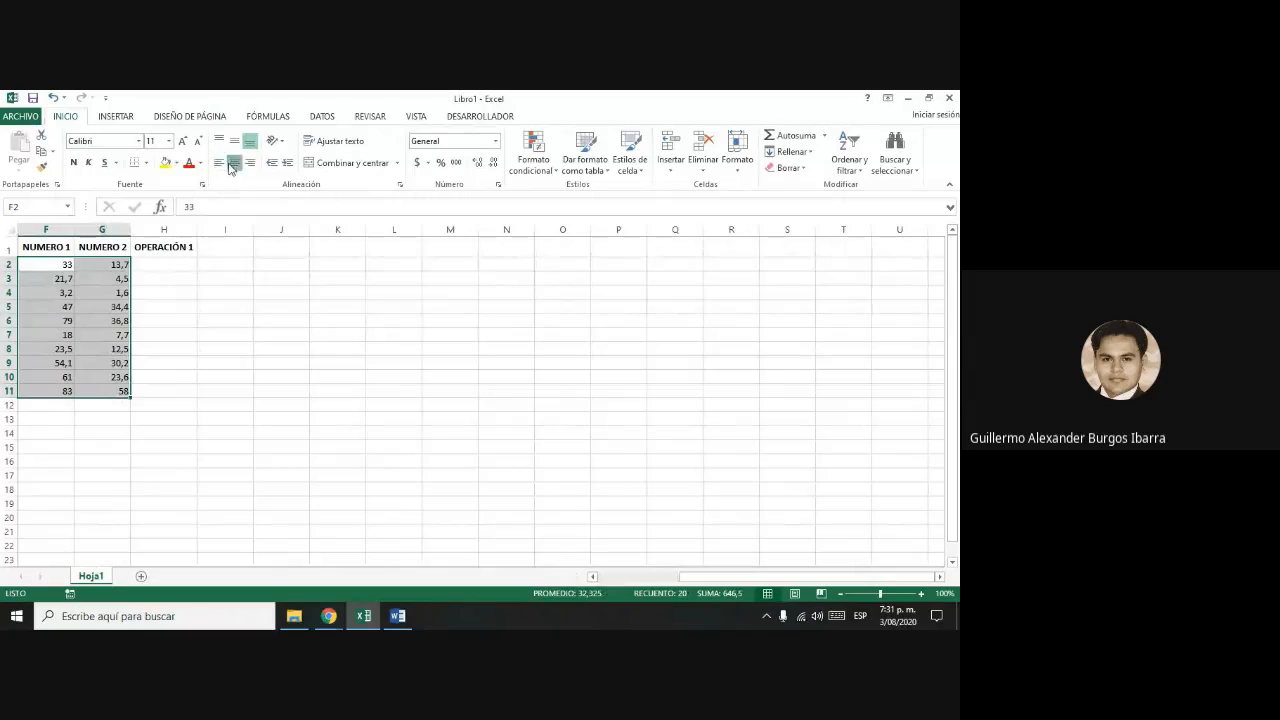
left_click(234, 162)
left_click(183, 263)
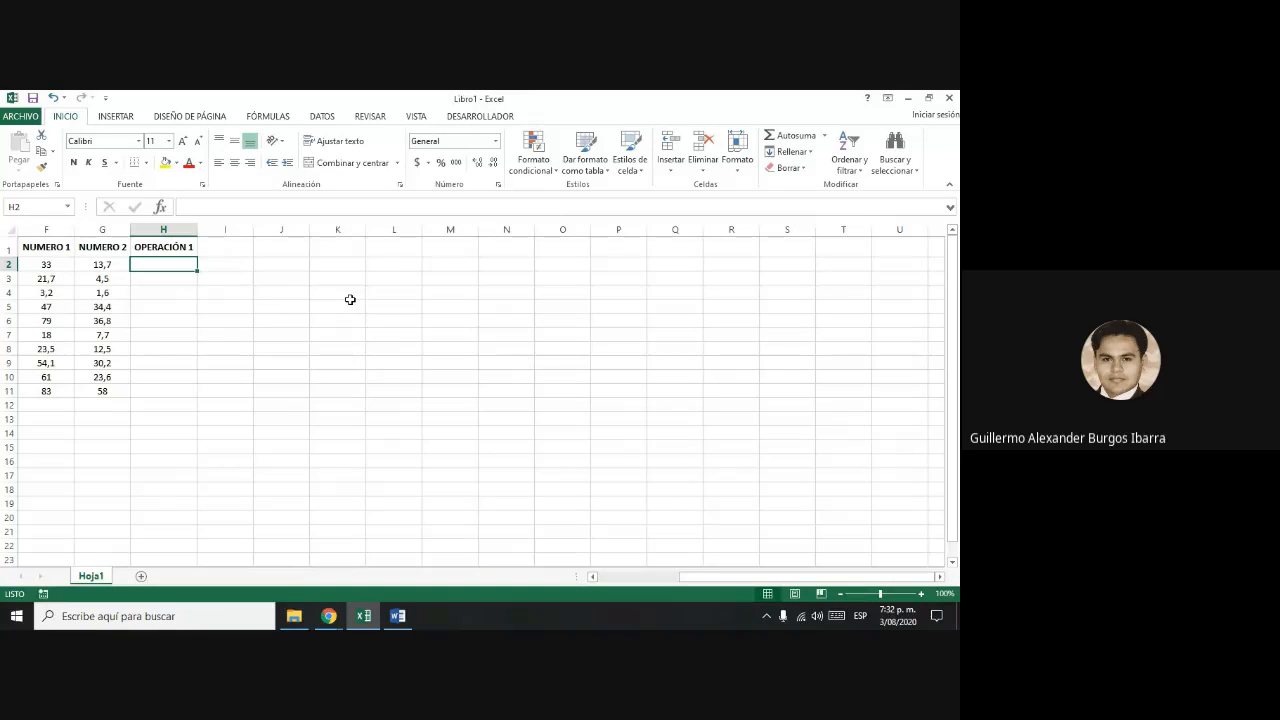
- Write the note "OPERACION1 = NUMERO 1 + NUMERO 2" in cell K2, beside the table
key("Right")
key("Right")
key("Up")
key("Right")
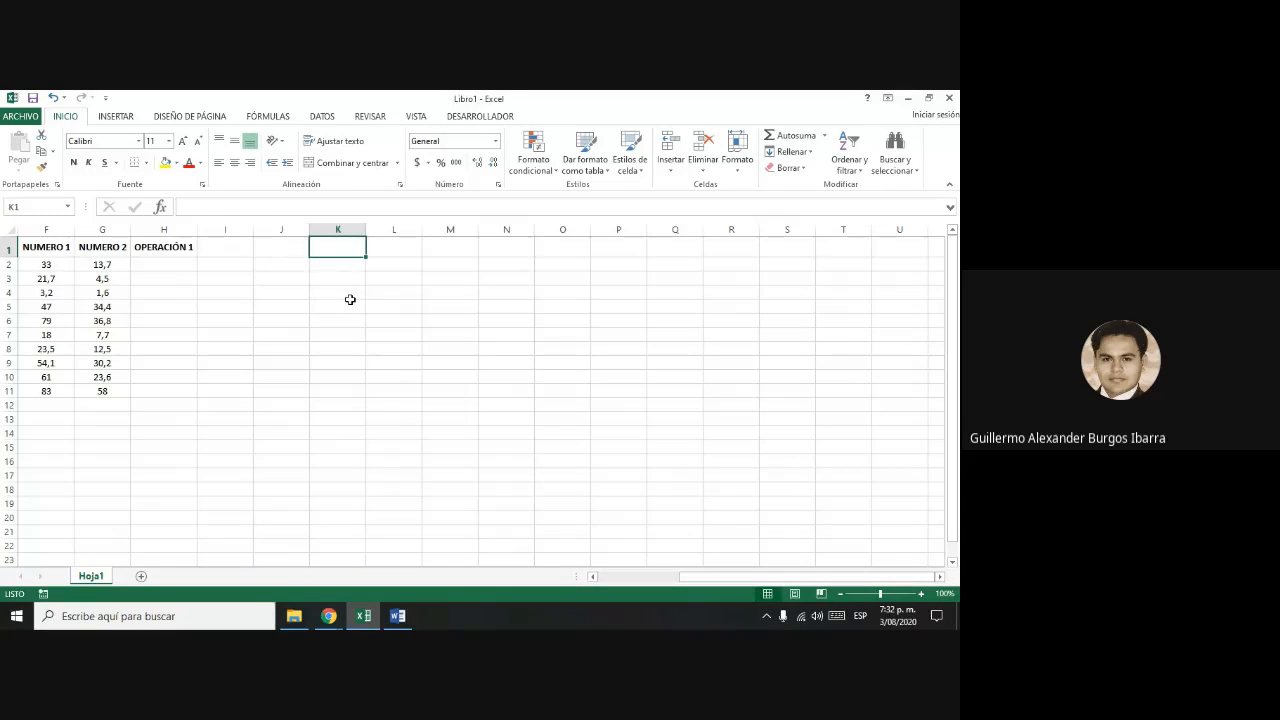
key("Down")
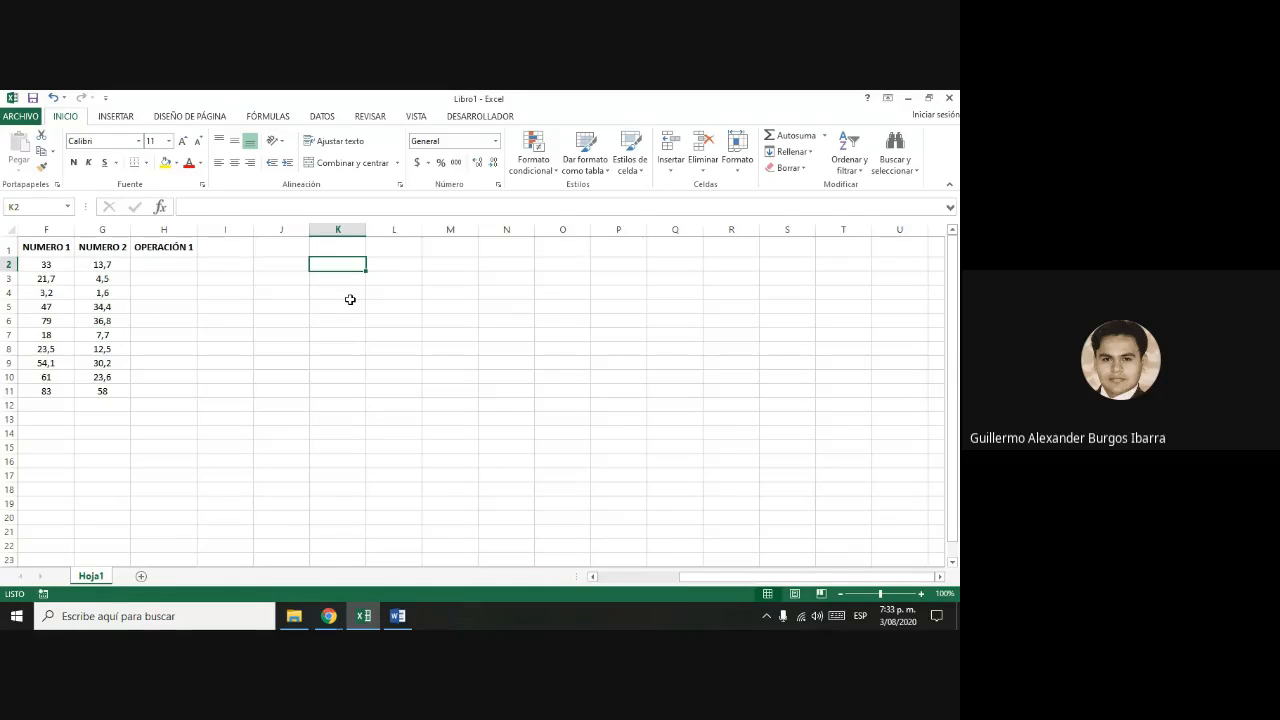
type("O")
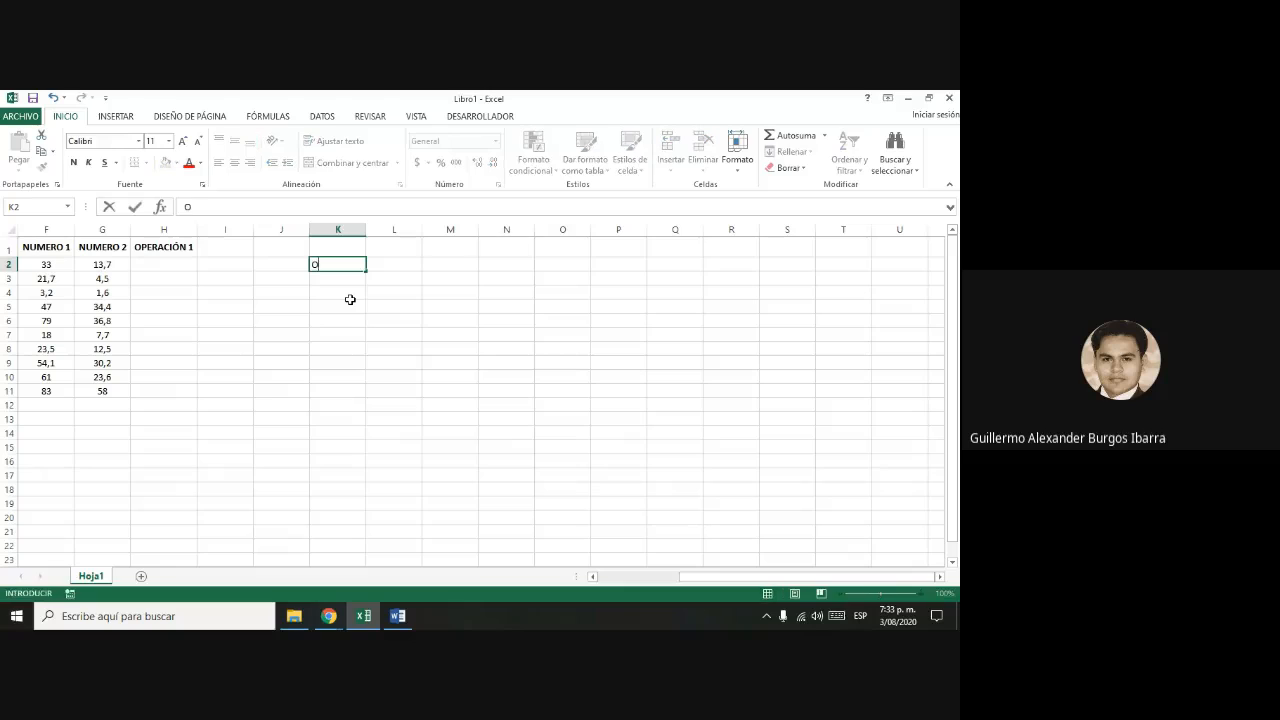
type("PERACION1")
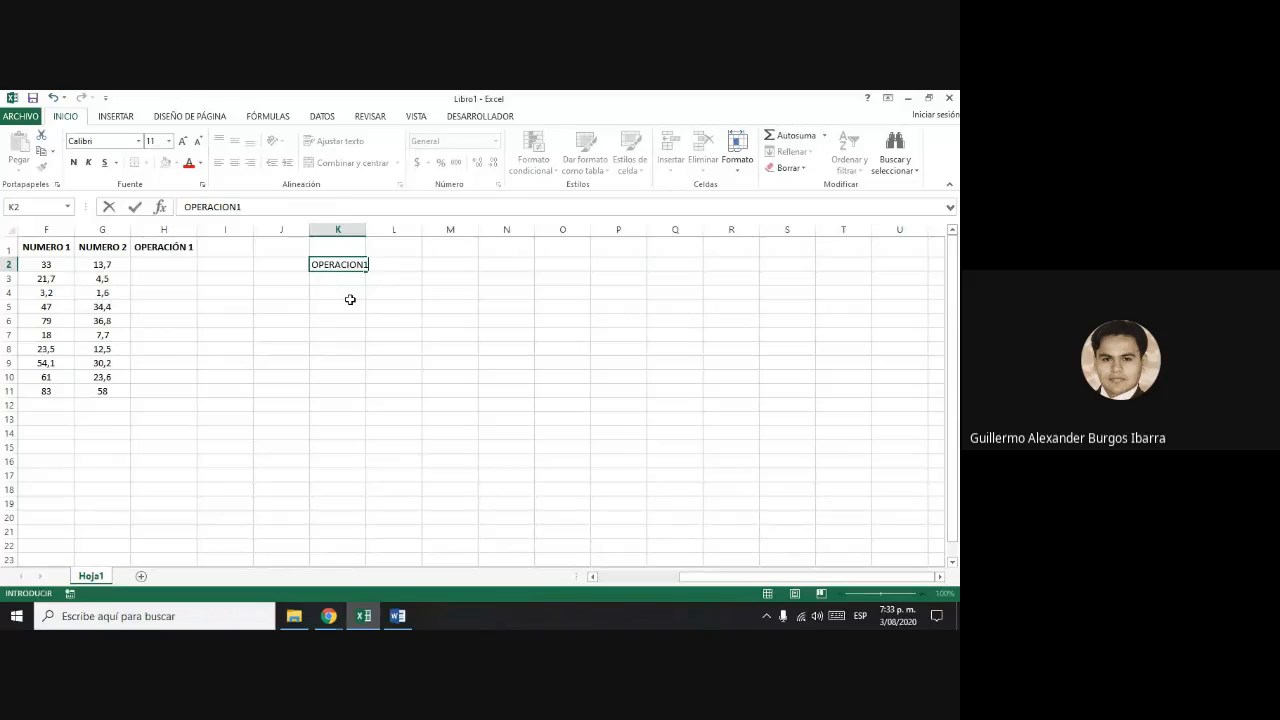
type(" = NUMERO 1 + NUMERO 2")
key("Return")
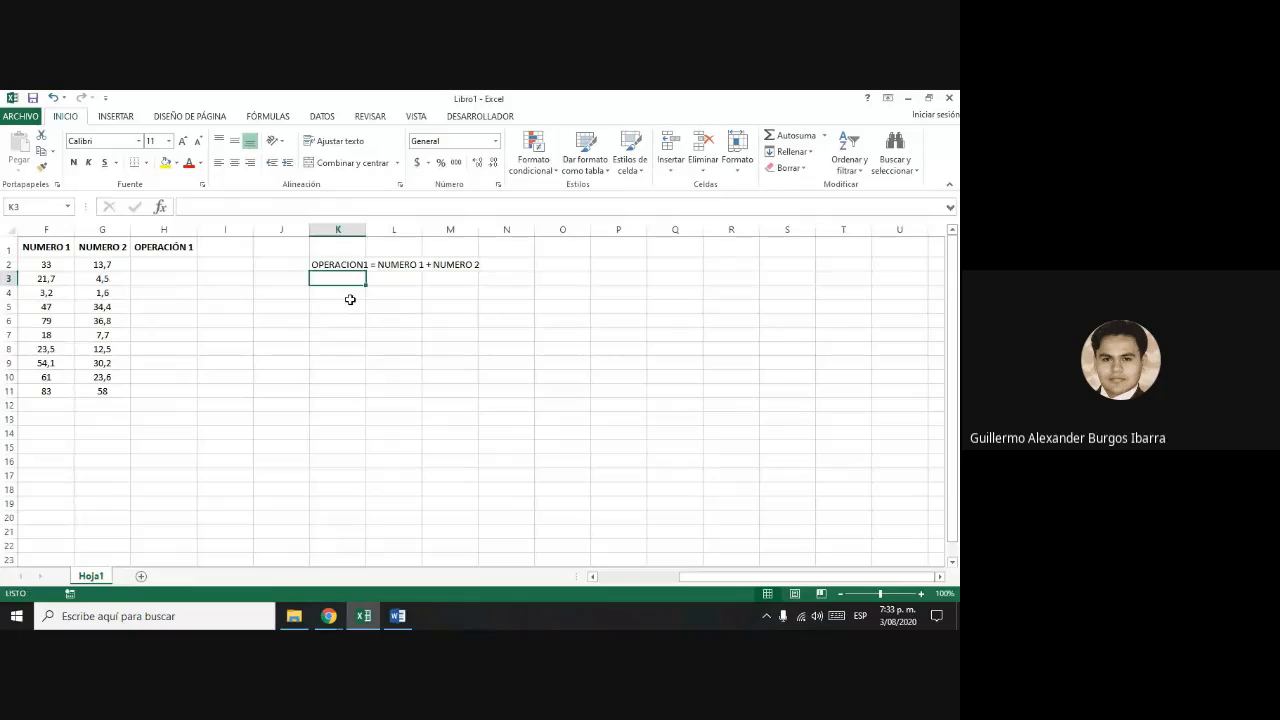
left_click(345, 265)
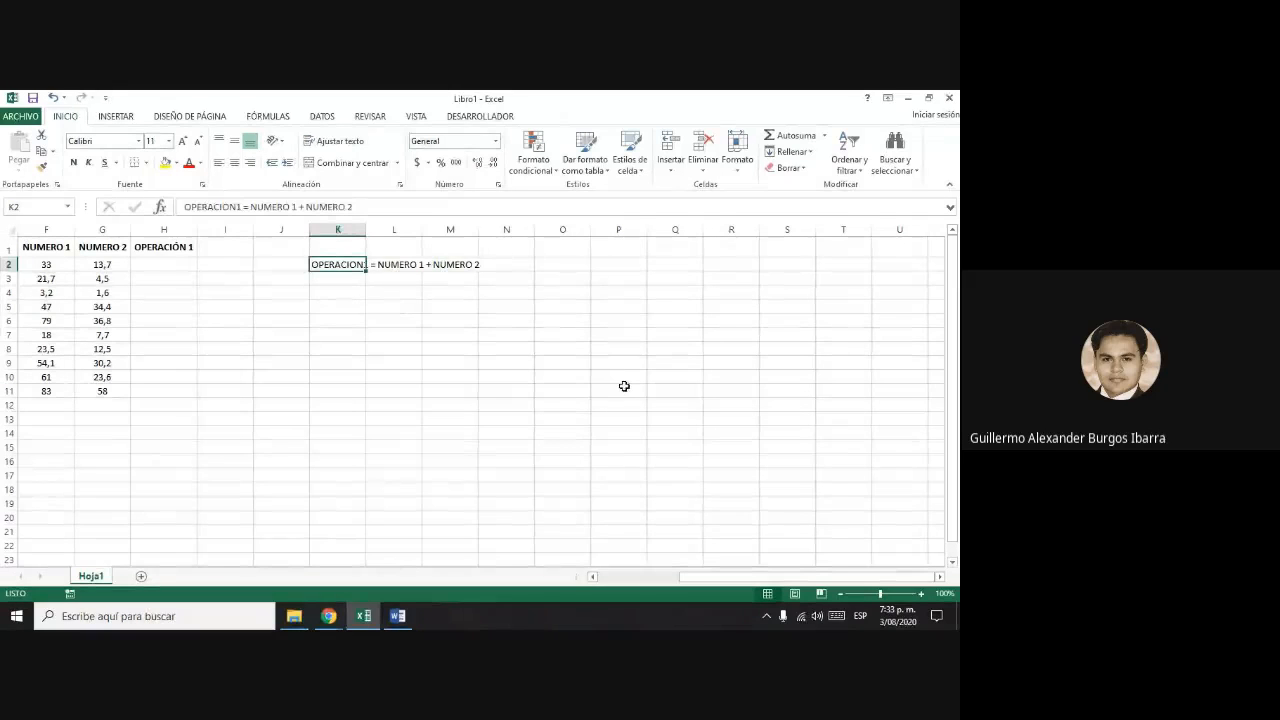
left_click(501, 364)
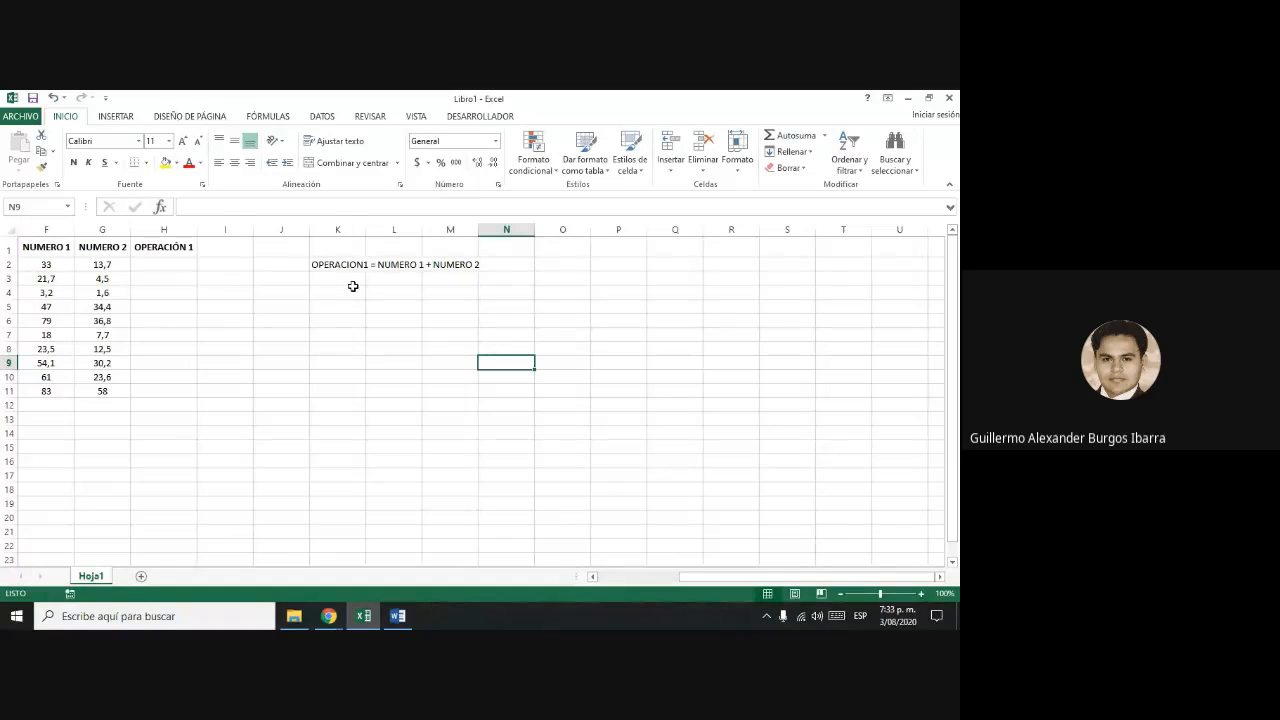
- Enter the formula =F1+G1 in H2 under OPERACIÓN 1, adding the NUMERO 1 and NUMERO 2 header cells
left_click(184, 268)
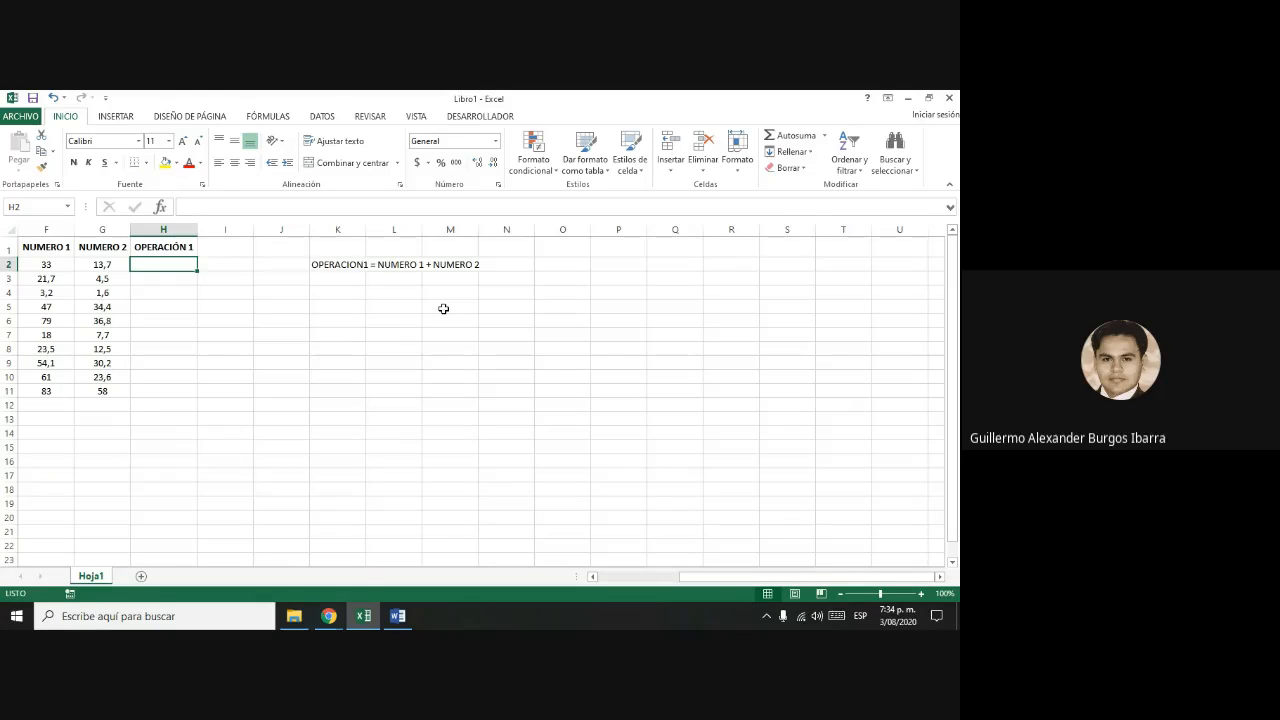
type("=")
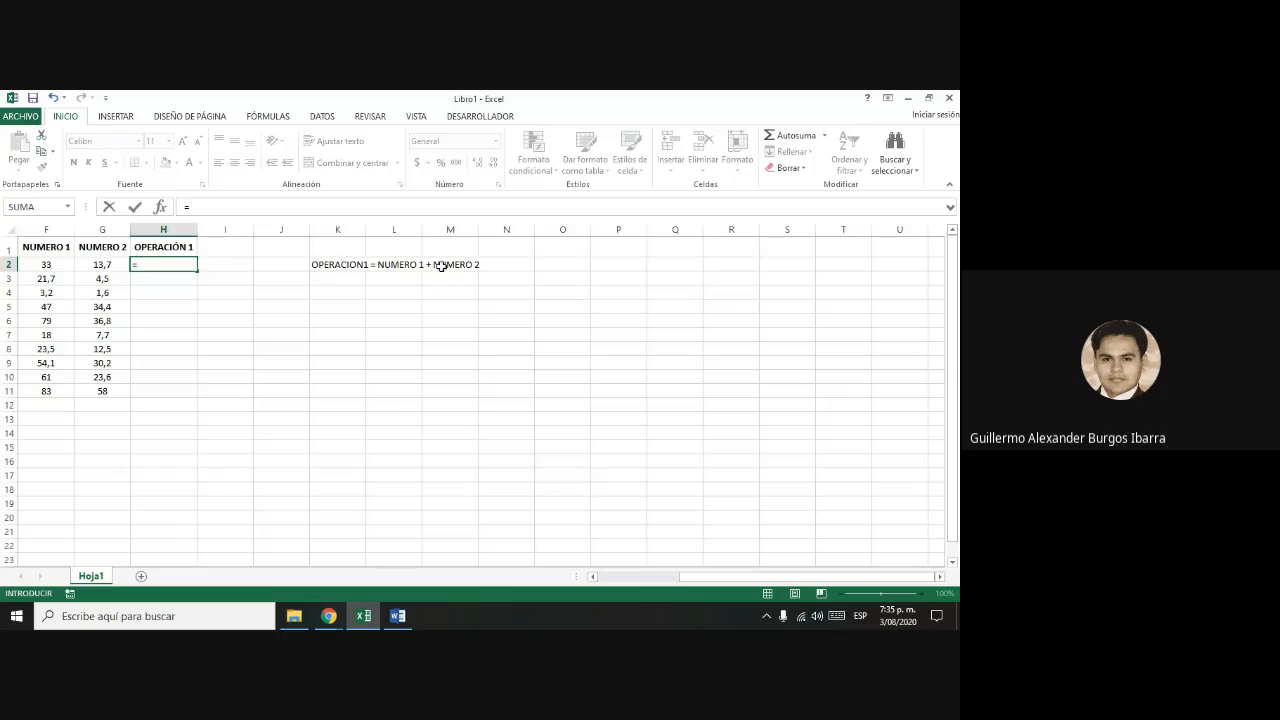
left_click(59, 246)
type("+")
left_click(96, 243)
key("Return")
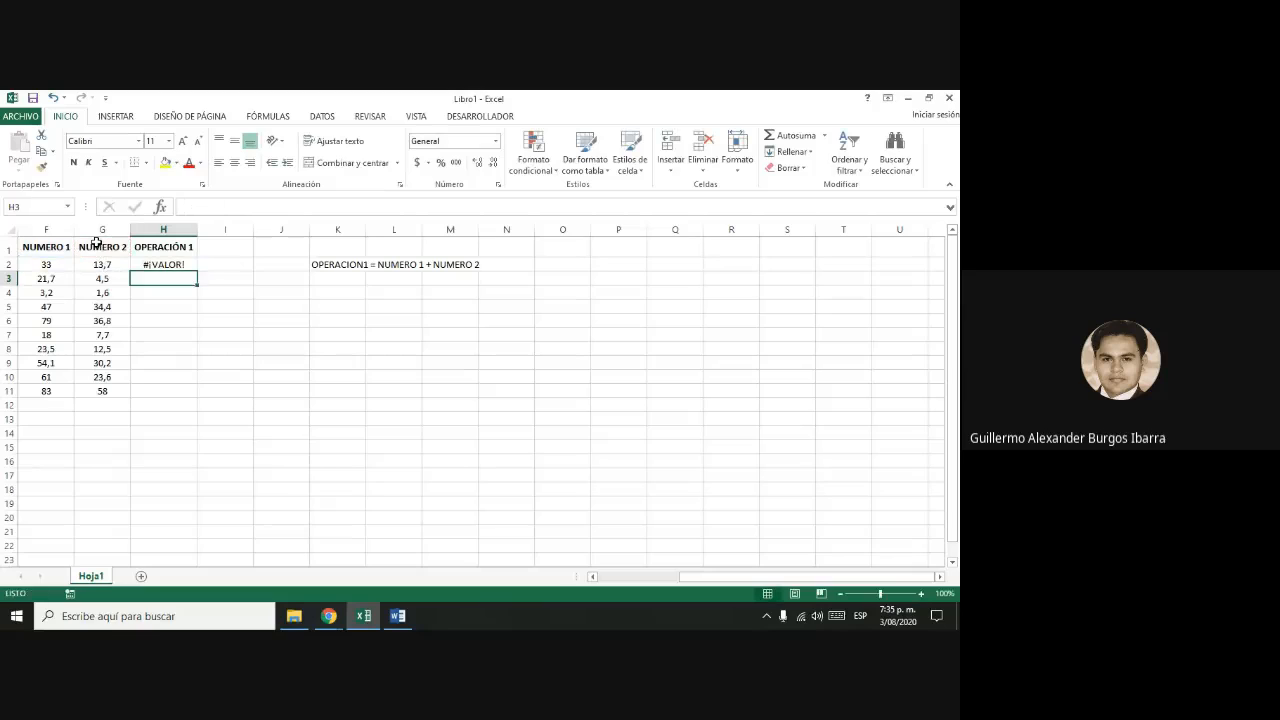
key("Up")
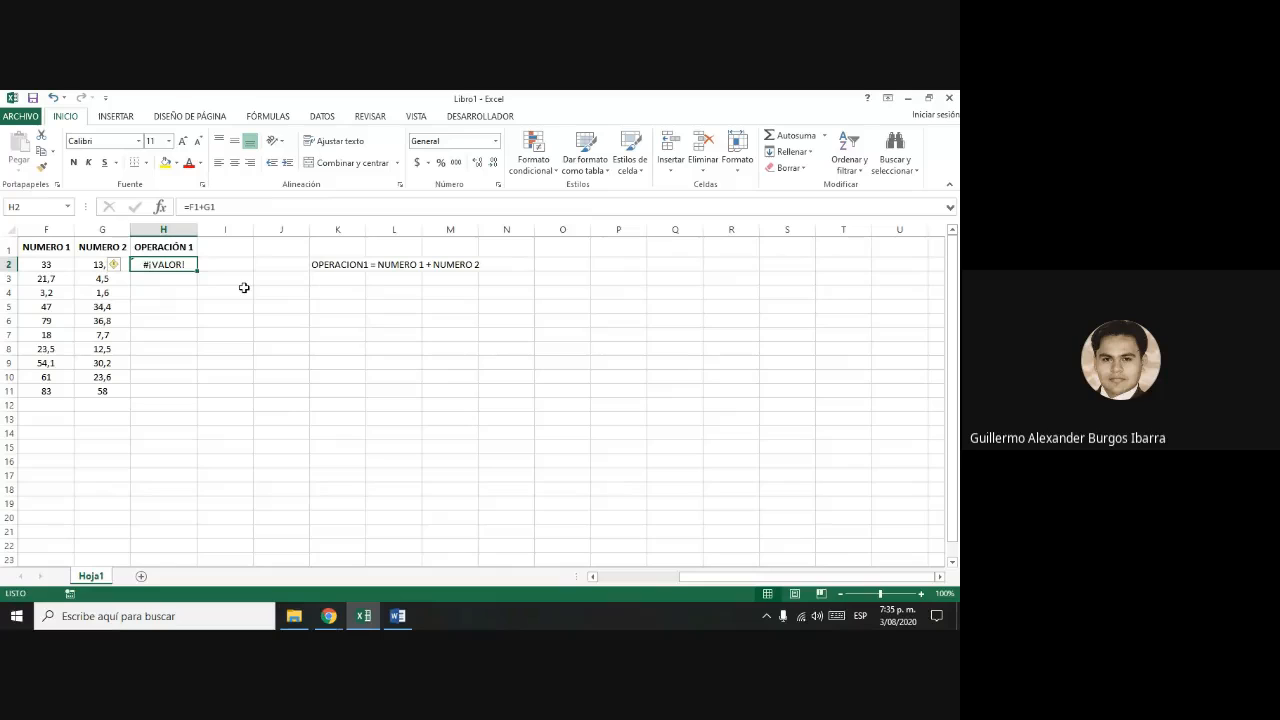
- Widen column K so the whole operation note in K2 fits inside its cell
left_click(328, 265)
left_click(388, 299)
left_click_drag(370, 231, 508, 236)
left_click(372, 263)
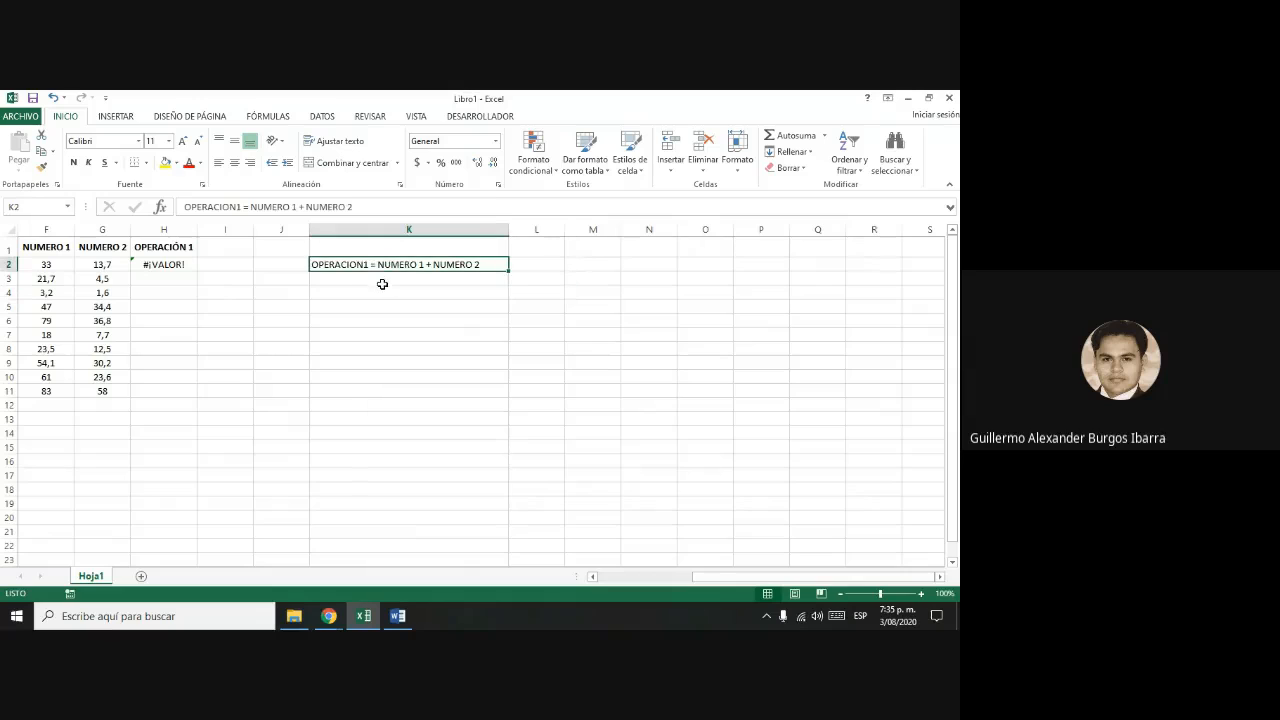
- Inspect the H2 formula and its referenced cells F1 and G1, comparing them with the operation note in K2
left_click(162, 264)
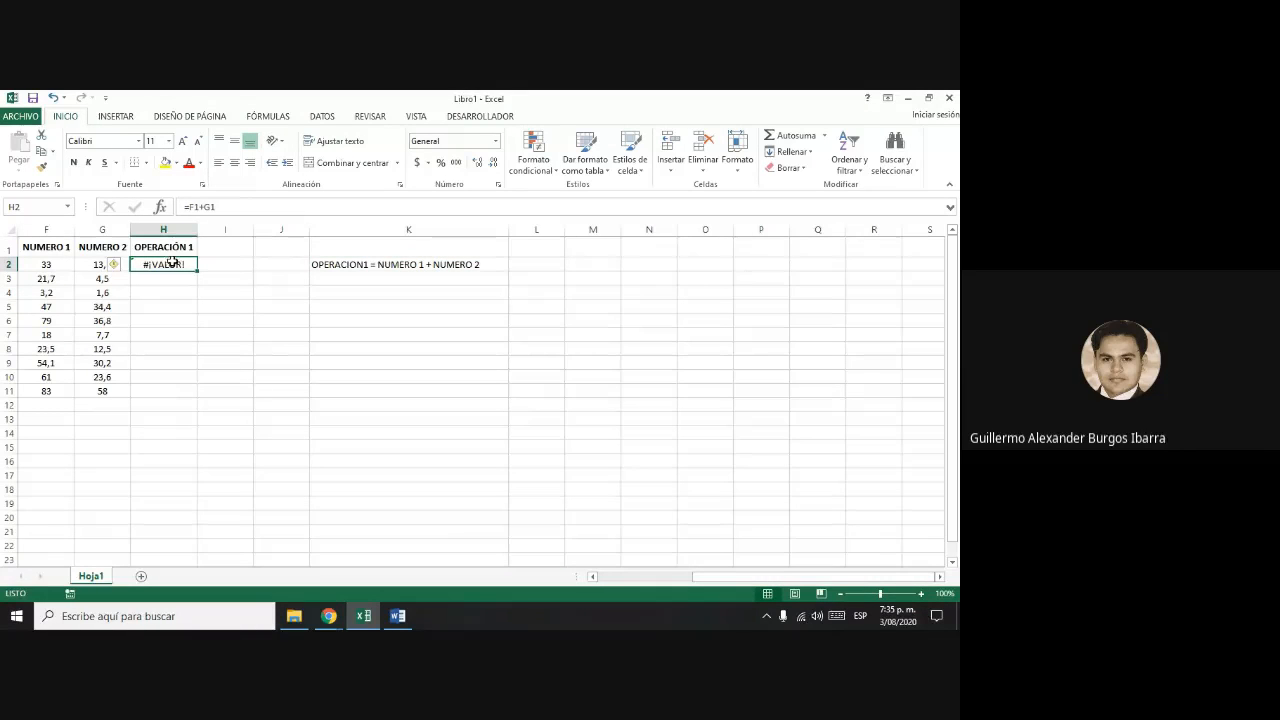
left_click(28, 246)
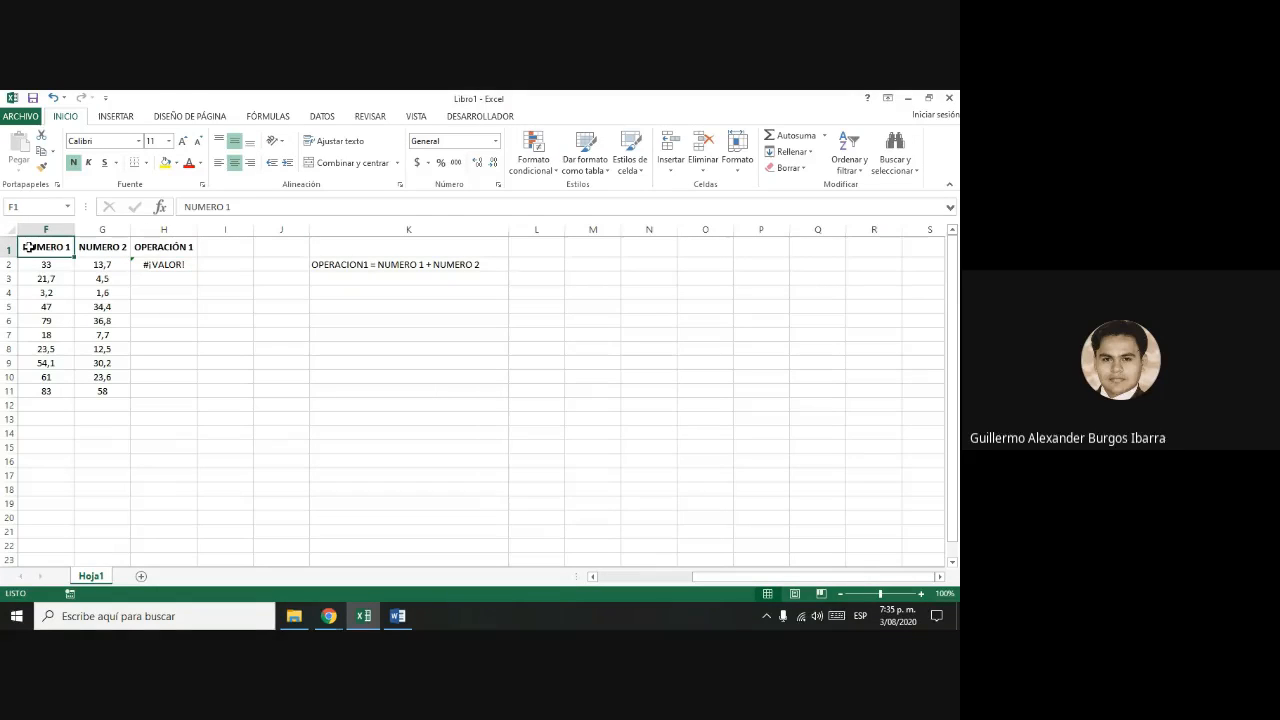
left_click(104, 247)
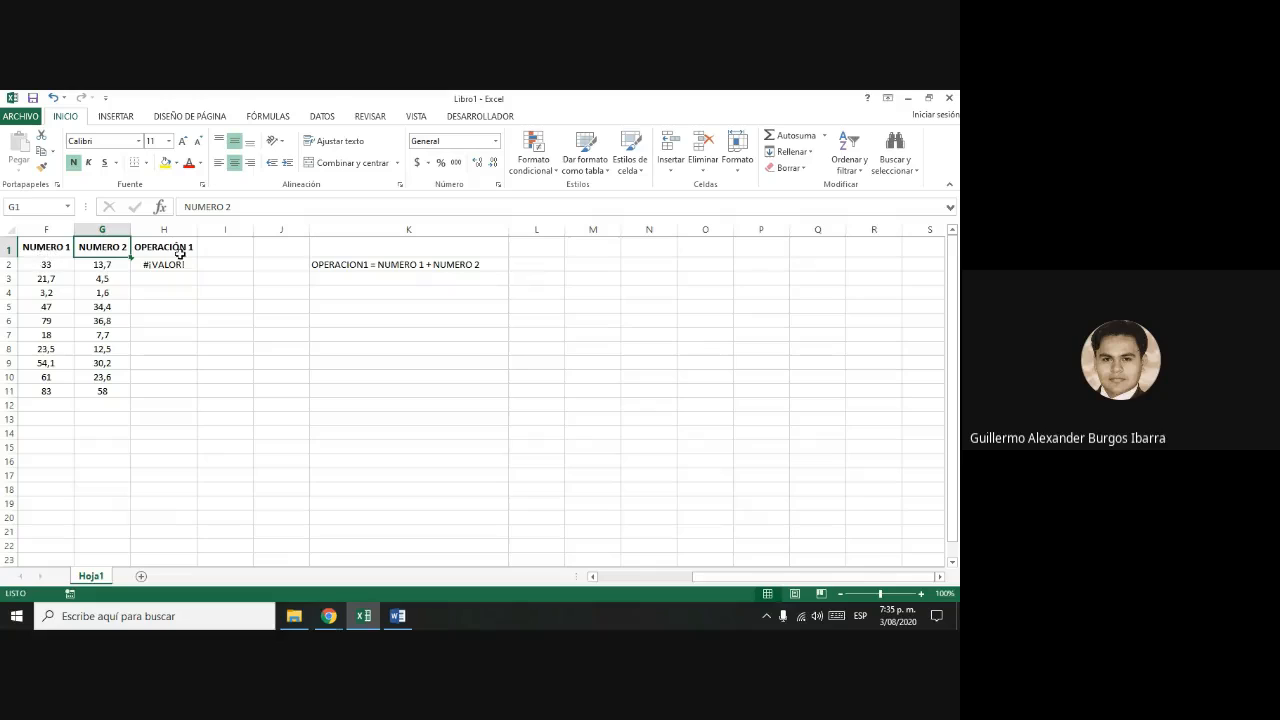
left_click(386, 265)
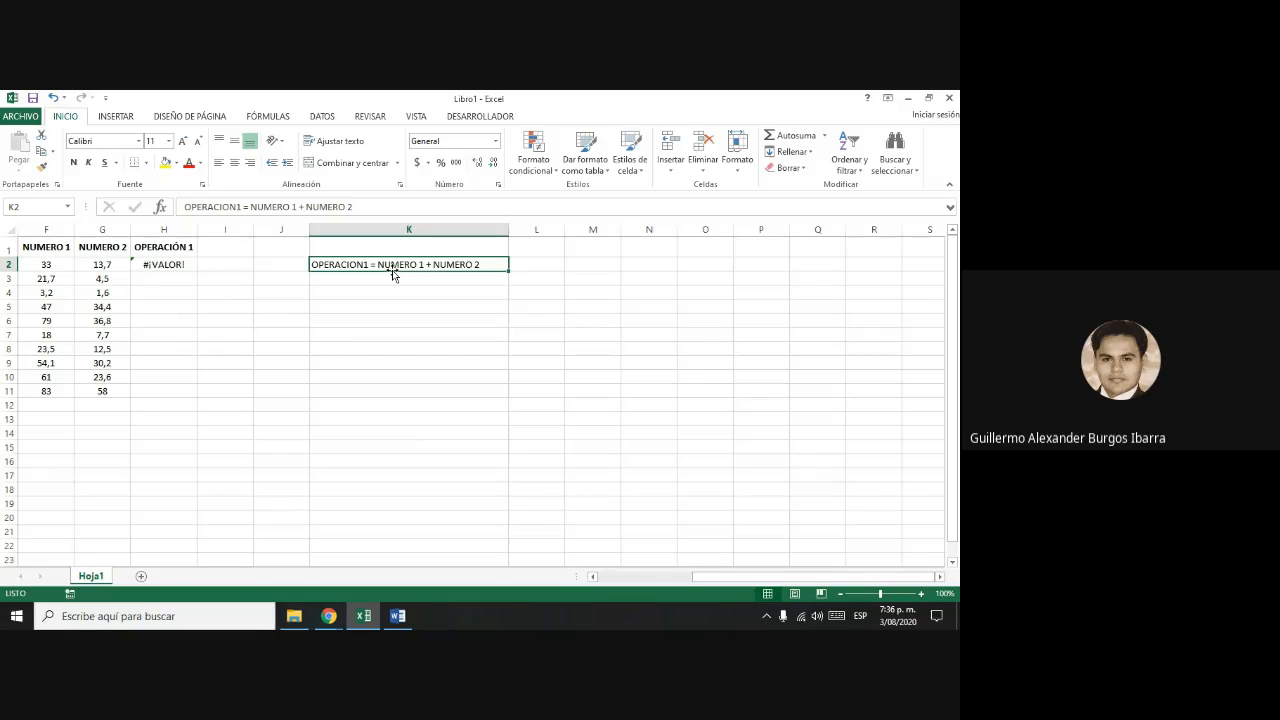
- Enter the formula =33+13,7 with literal numbers in H2 and fill it down through H11
left_click(173, 265)
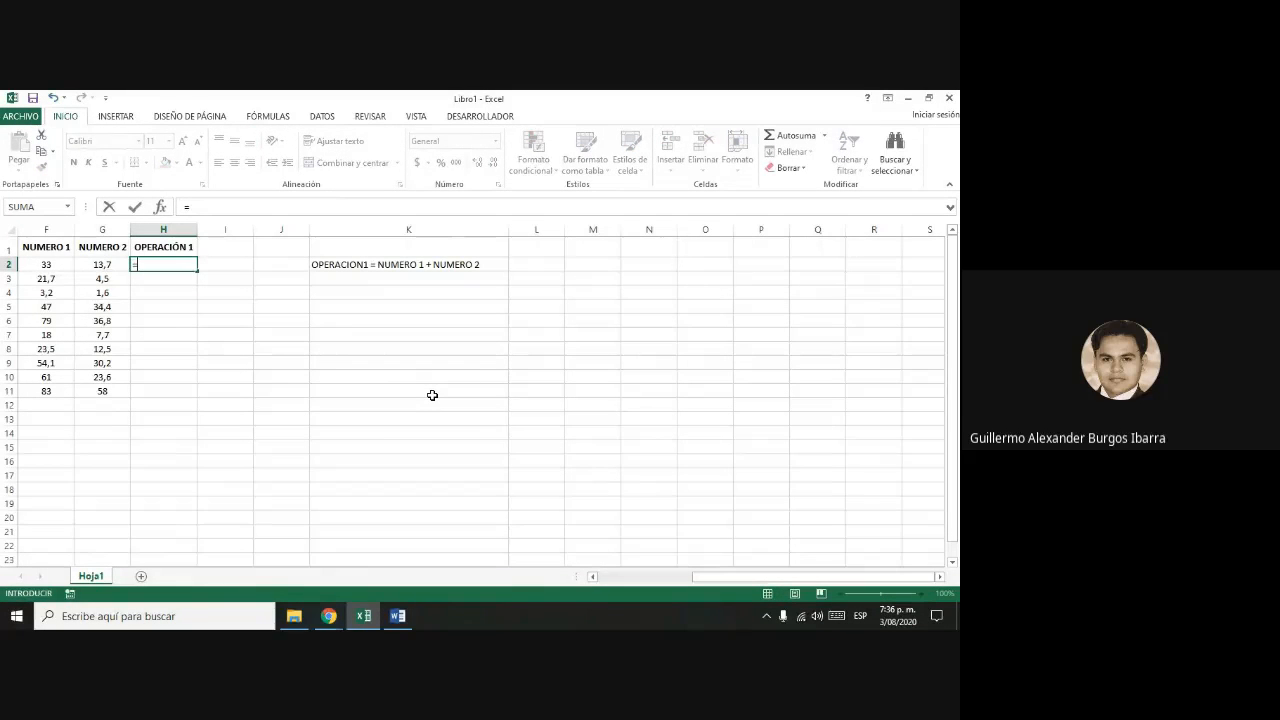
type("33+13,7")
key("ctrl+Return")
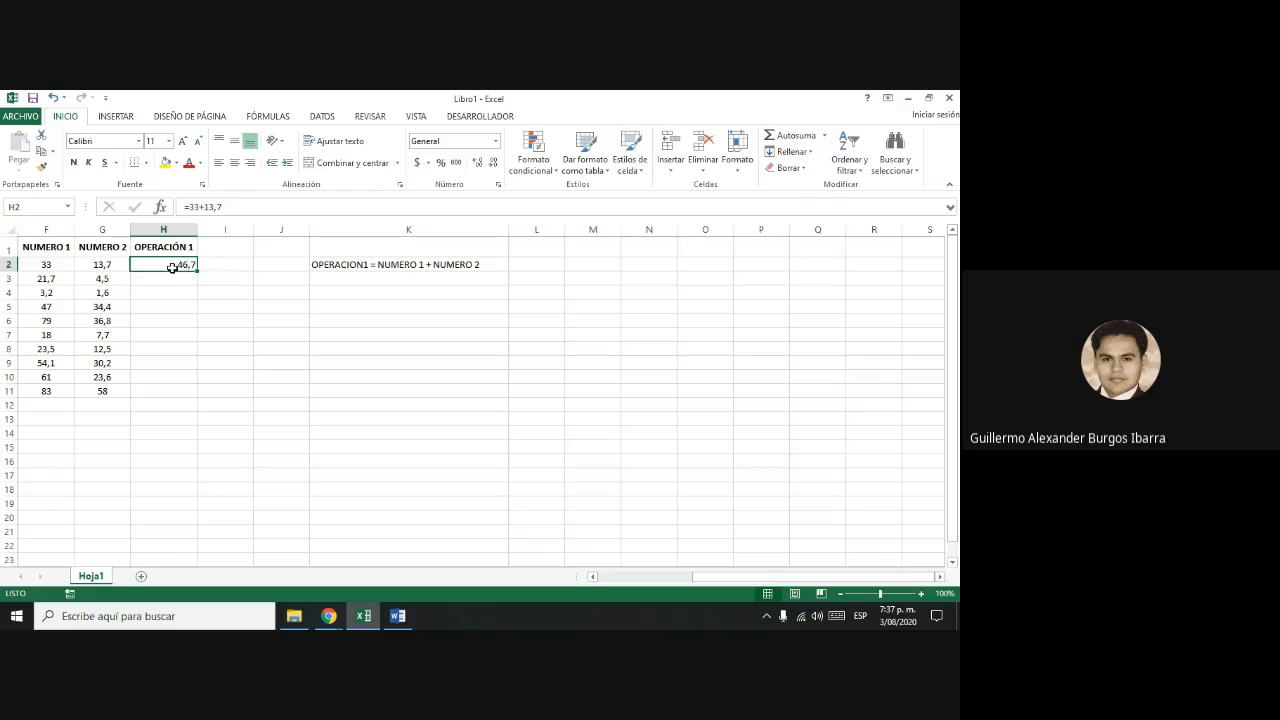
left_click_drag(197, 271, 200, 398)
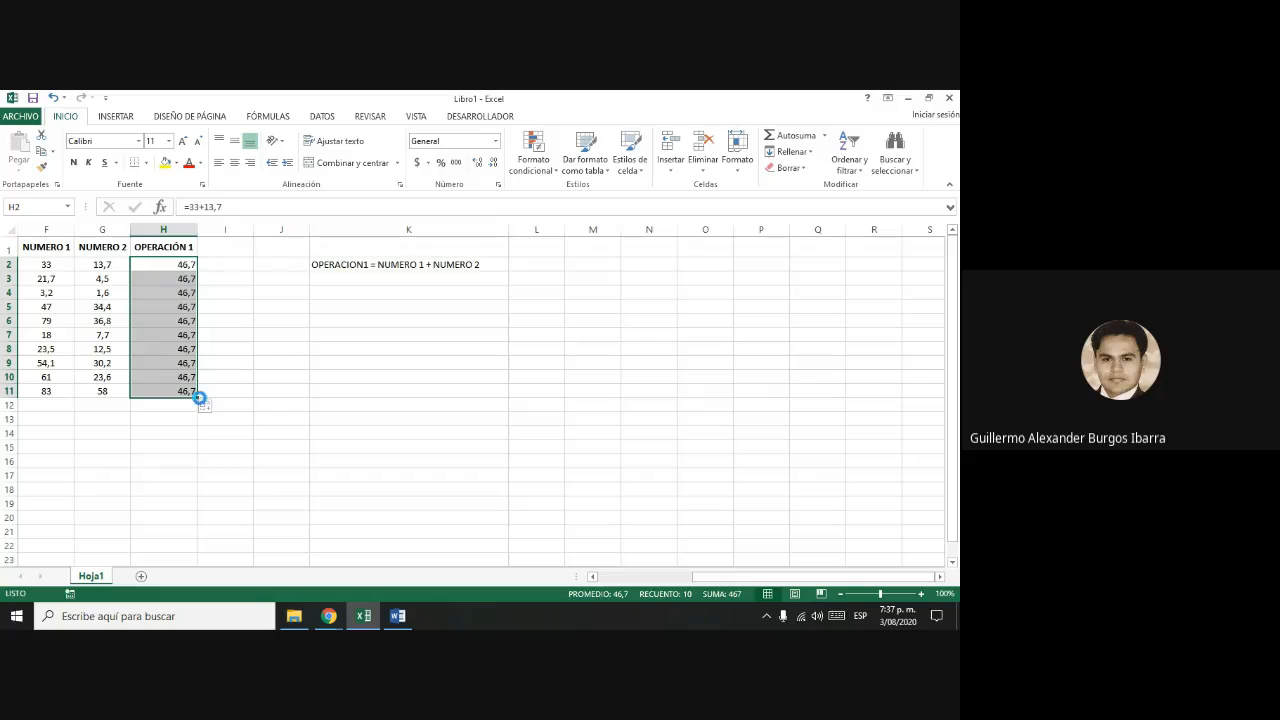
- Clear the OPERACIÓN 1 cells H2:H11, and undo both the clearing and the preceding fill
key("Delete")
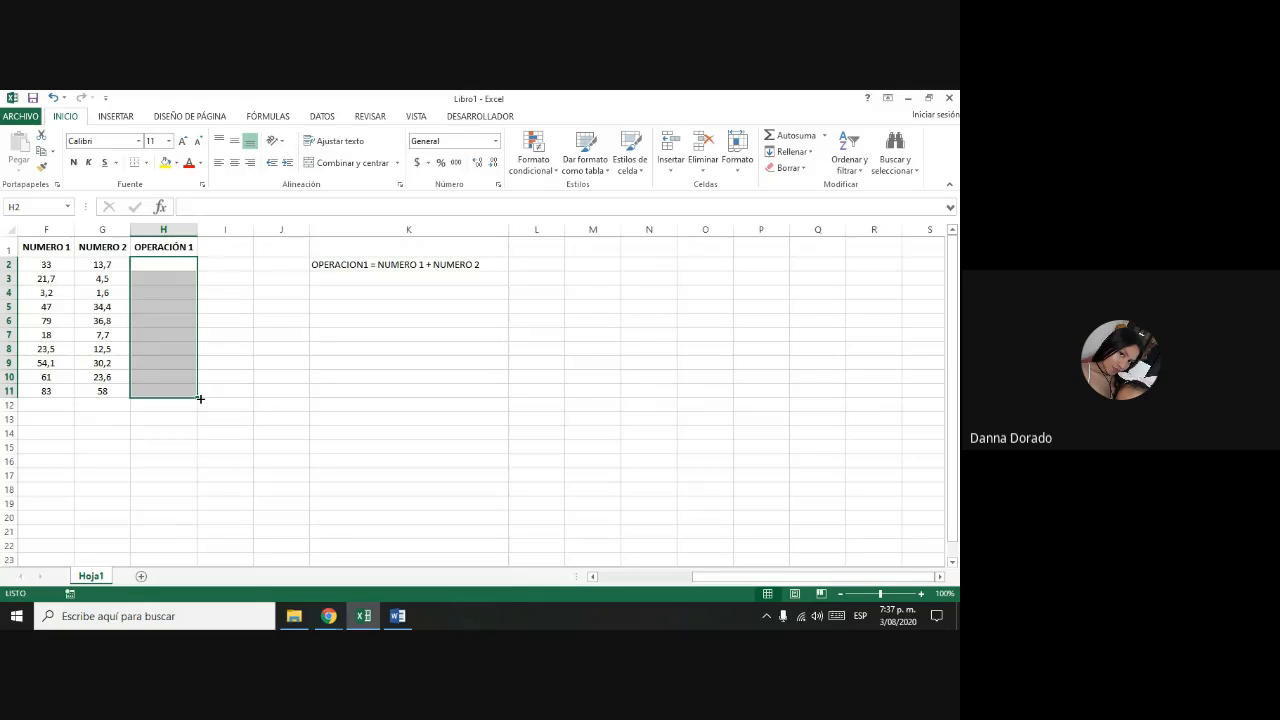
left_click(175, 267)
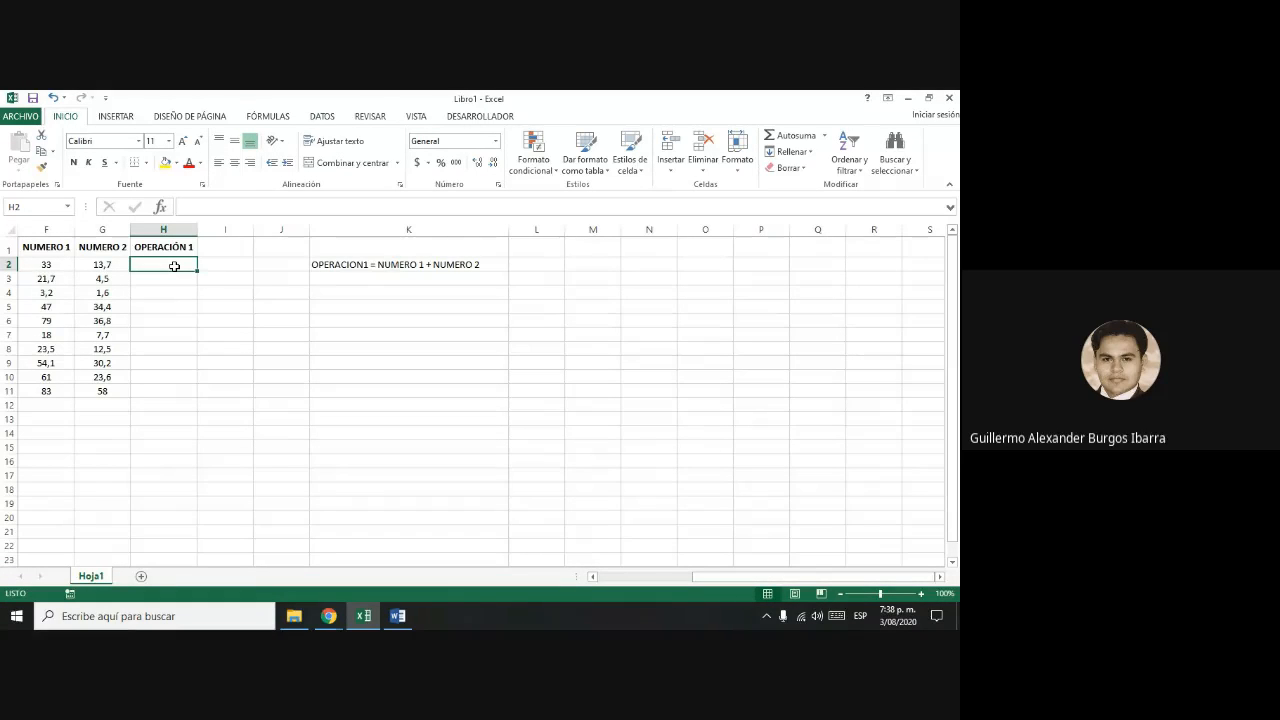
key("ctrl+z")
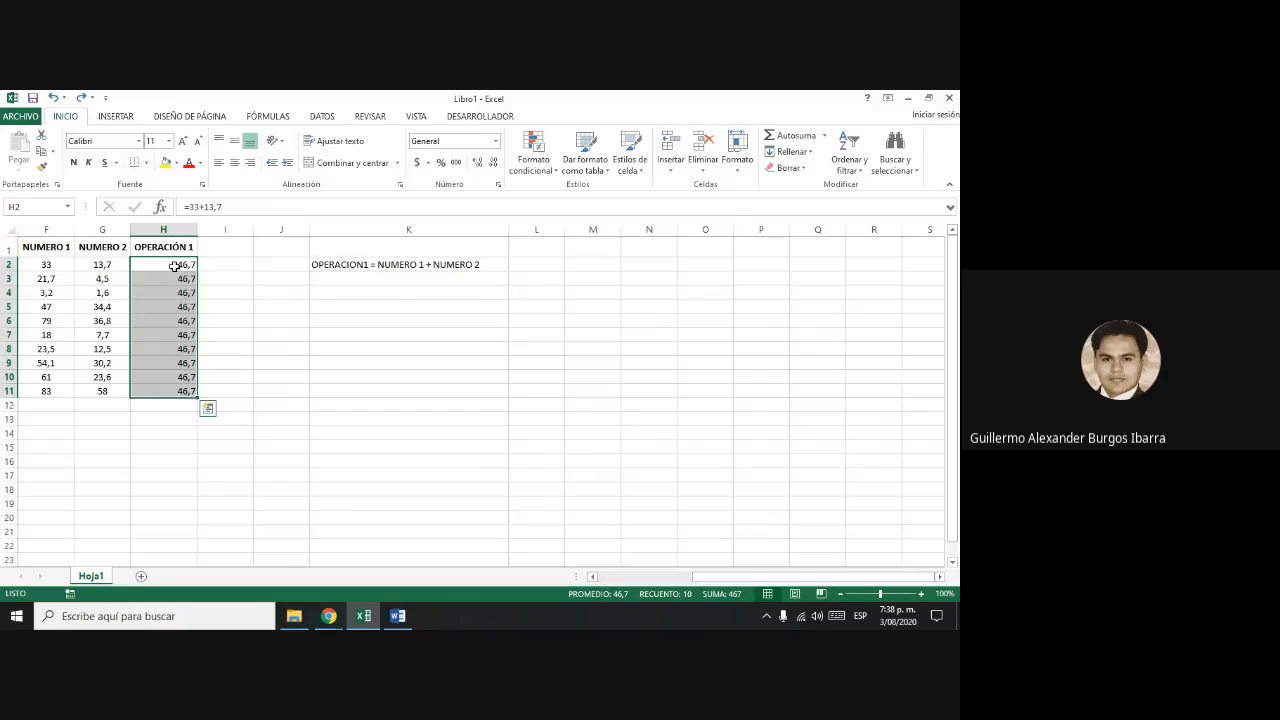
key("ctrl+z")
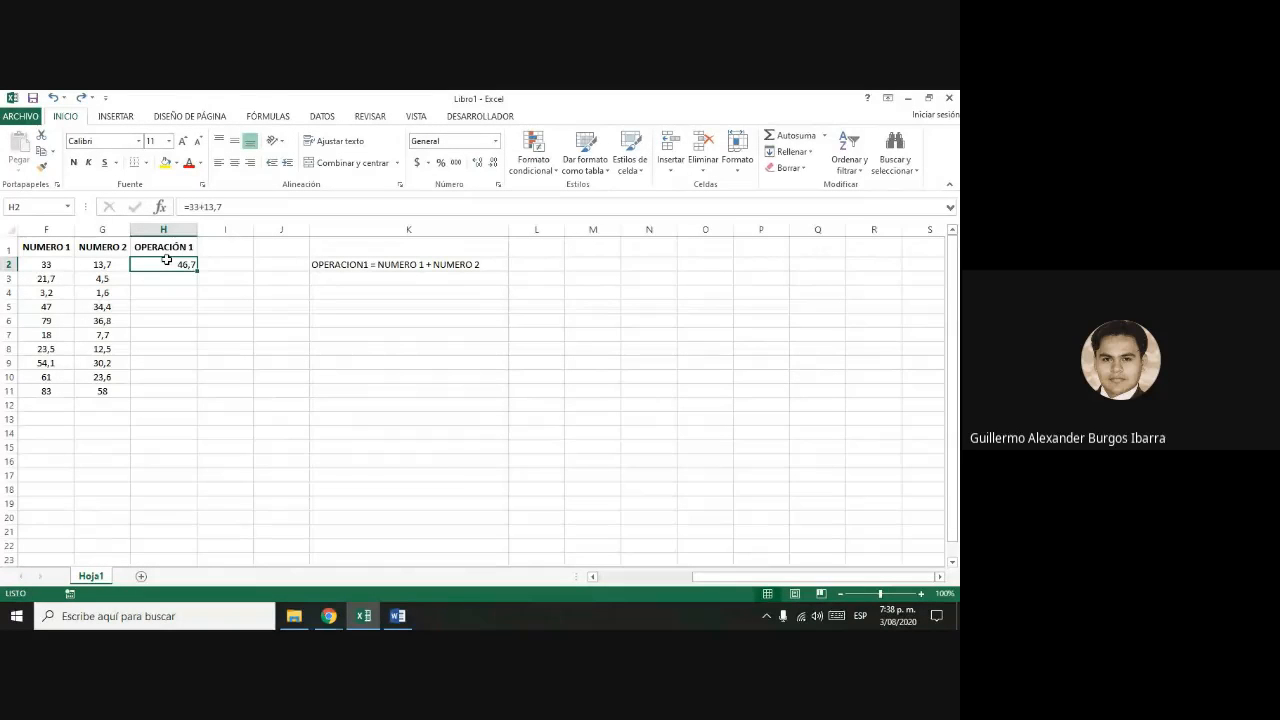
- Compare the source values in F2 and G2 with the literal-number formula in H2
left_click(51, 264)
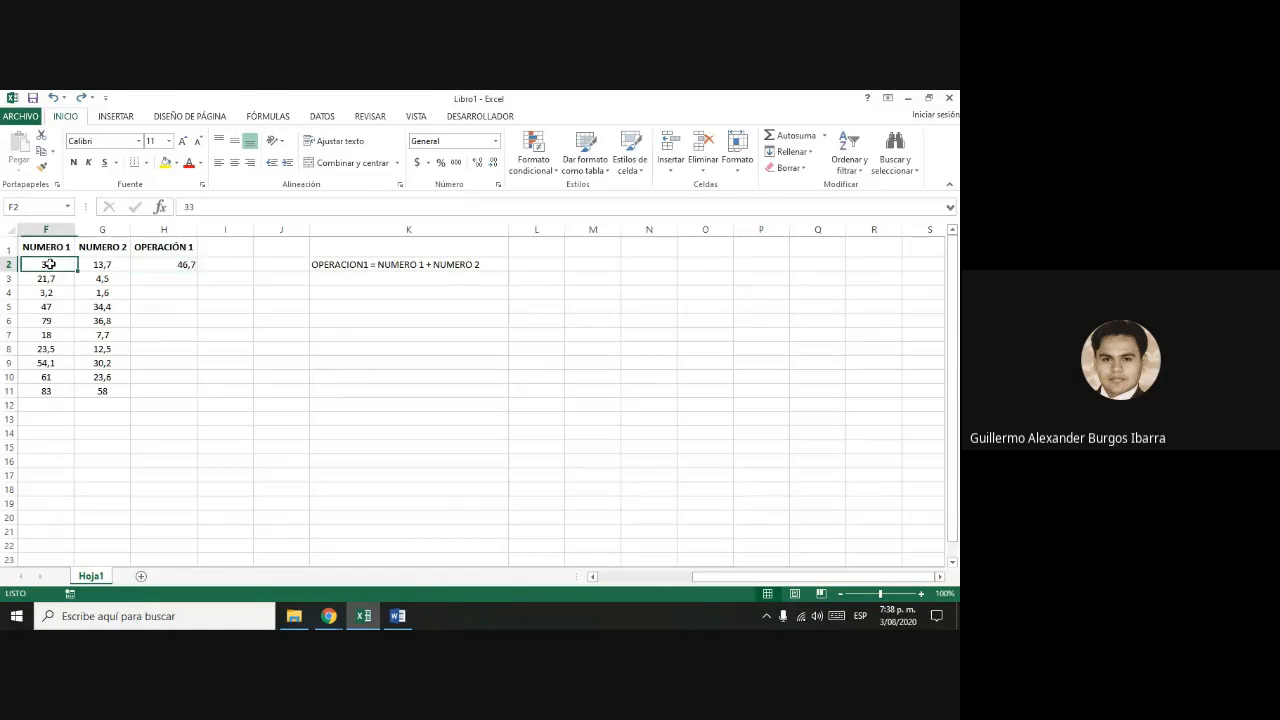
left_click(93, 263)
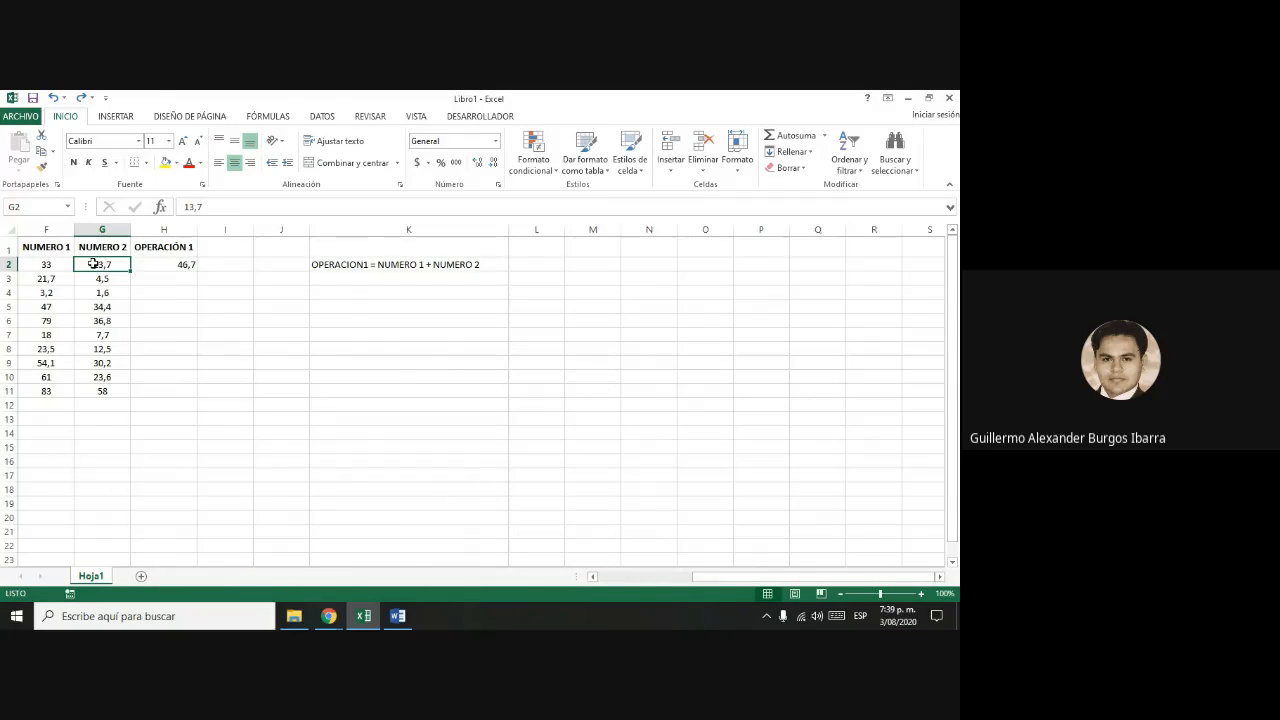
left_click(65, 264)
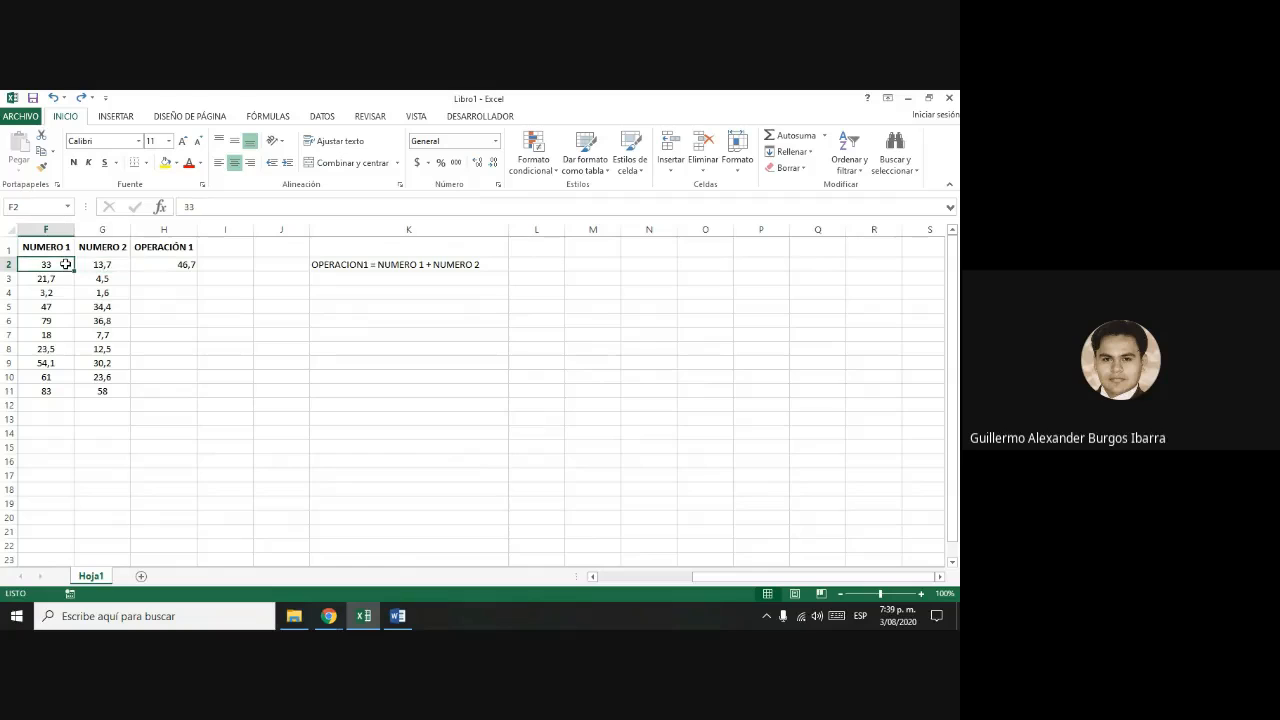
left_click(83, 264)
left_click(68, 265)
left_click(90, 264)
left_click(147, 263)
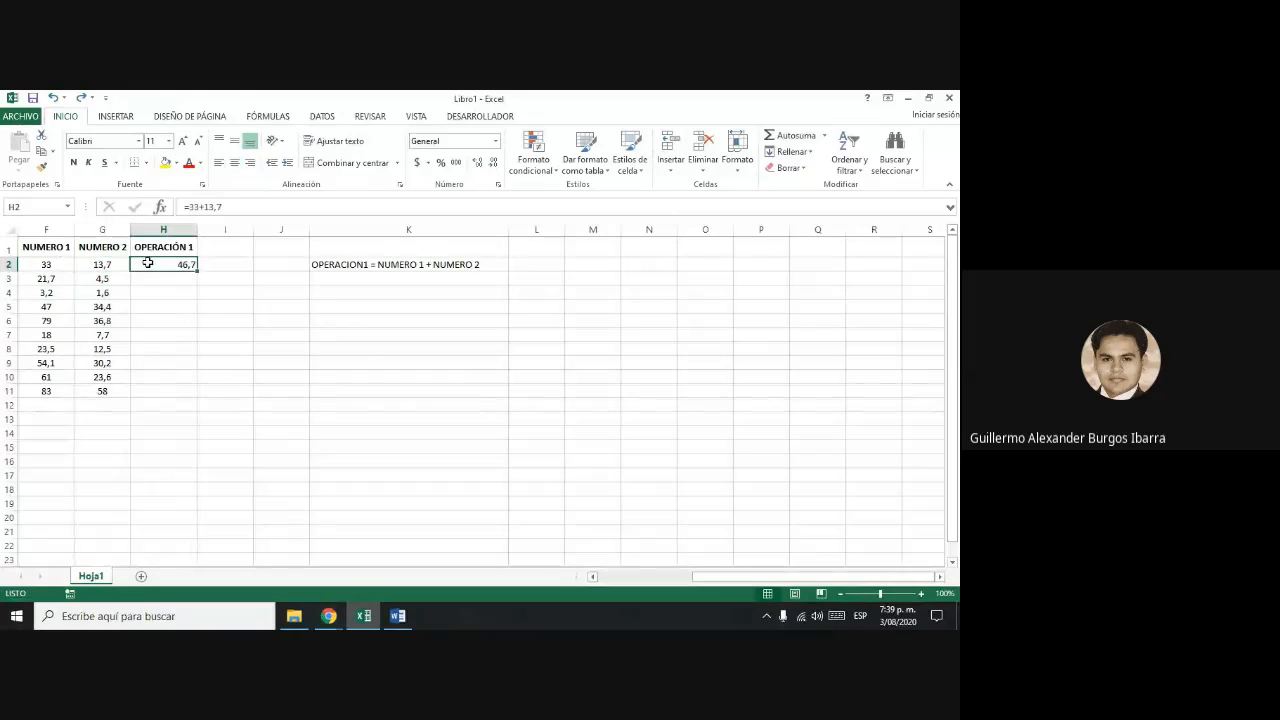
- Replace the content of H2 with the formula =F2+G2, referencing the first-row values of NUMERO 1 and NUMERO 2
key("Delete")
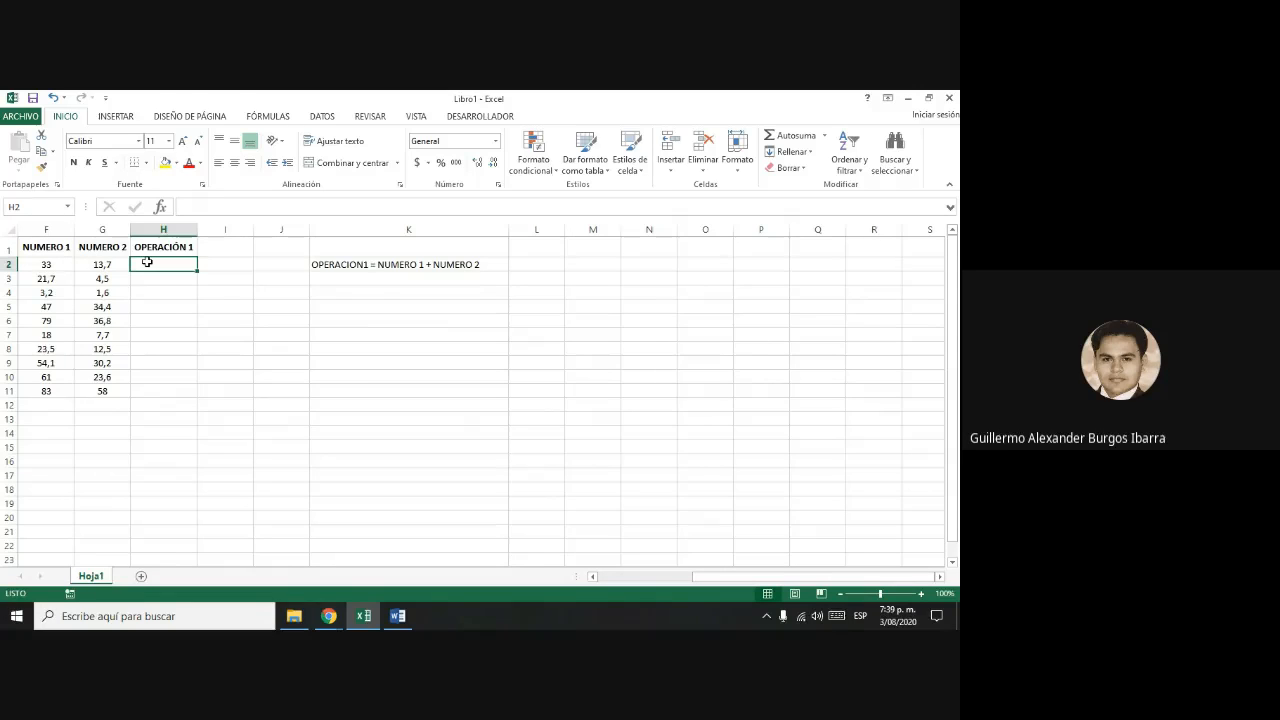
type("=")
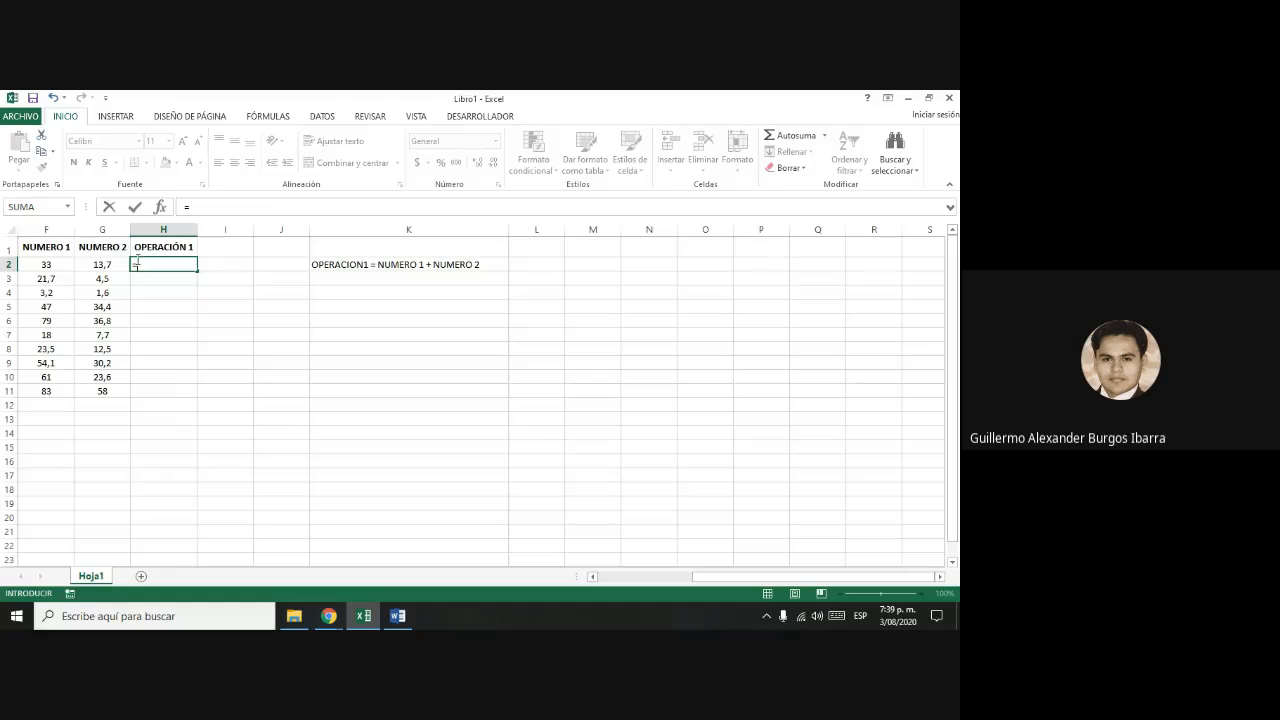
left_click(43, 264)
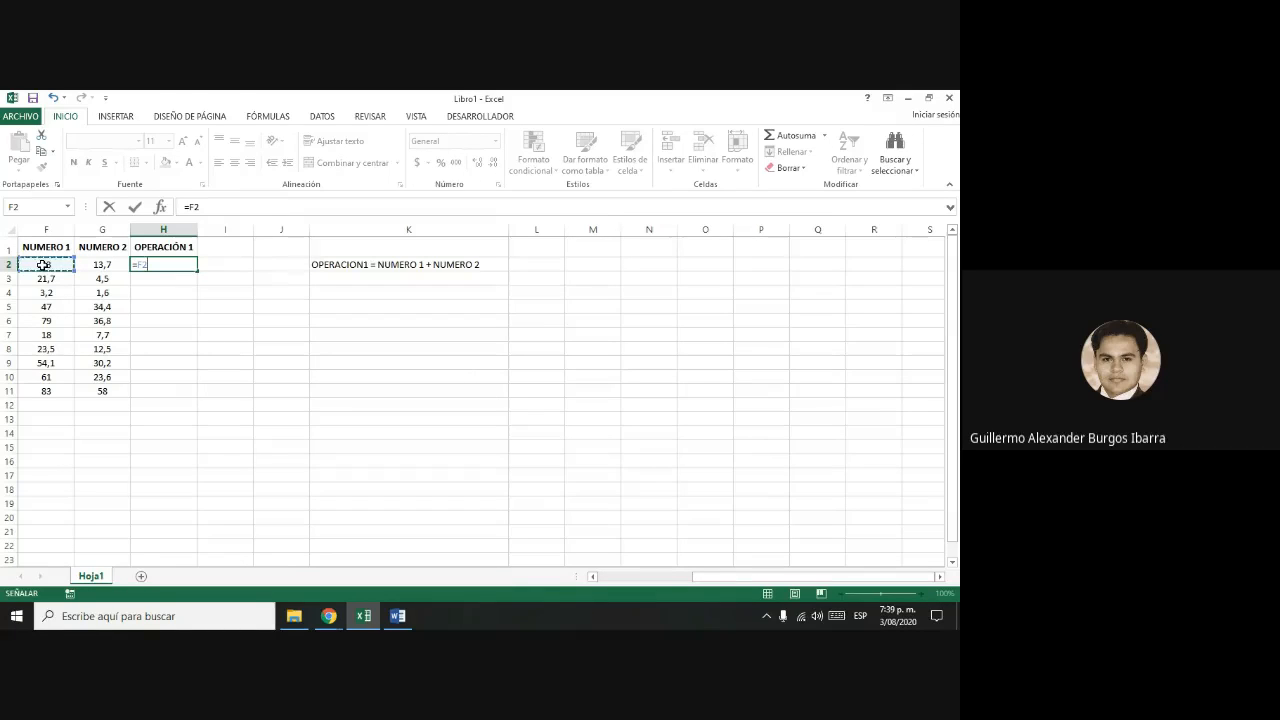
type("+")
left_click(101, 264)
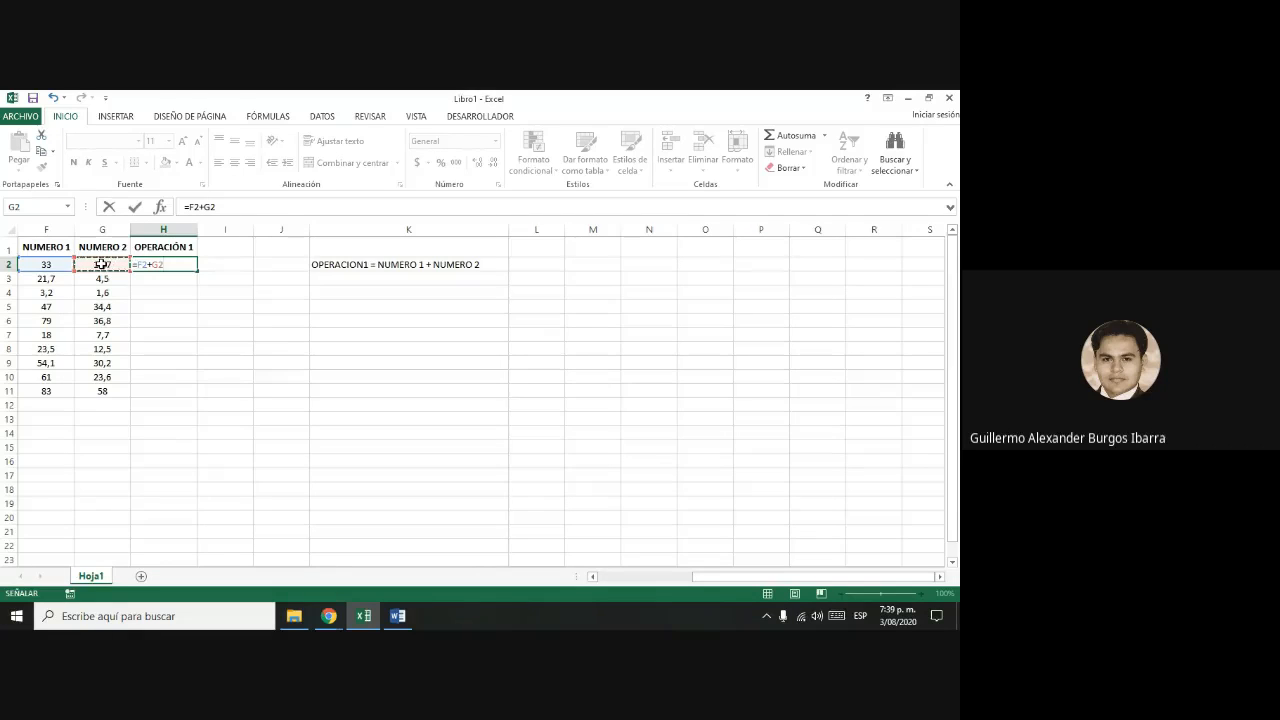
key("Return")
key("Up")
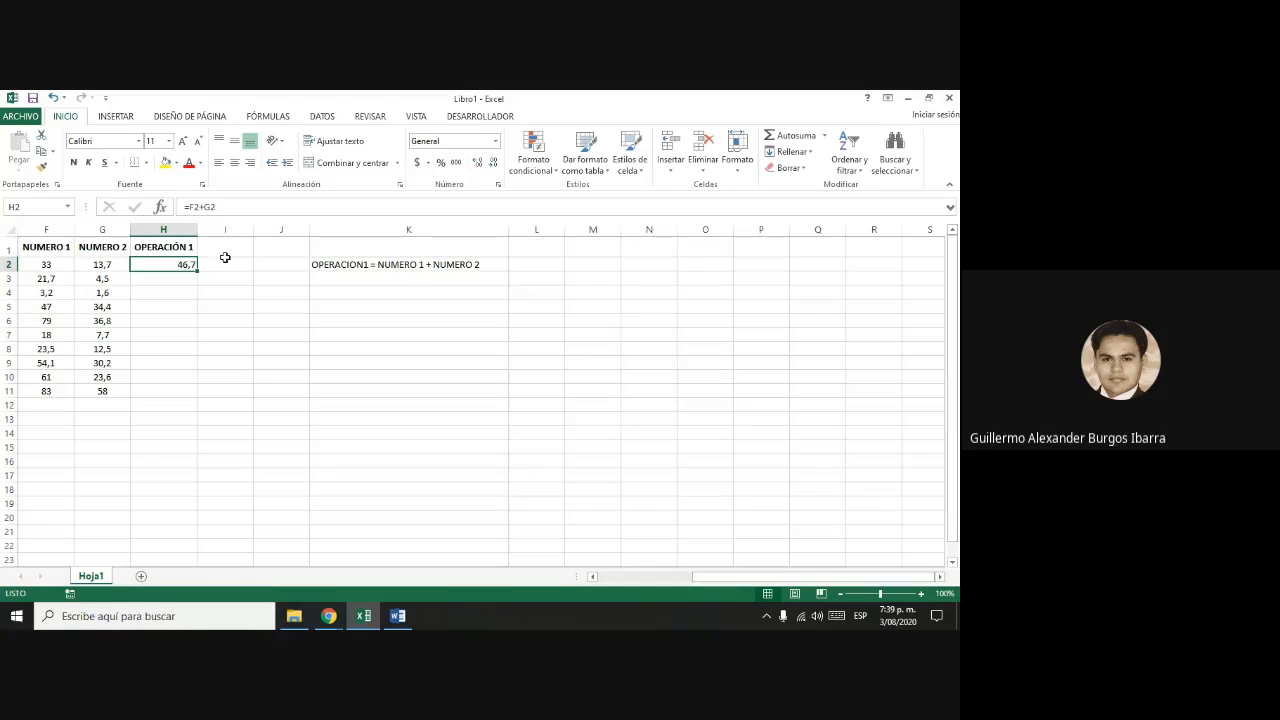
- Inspect the cell references in the H2 formula and the NUMERO 2 value in G2 that it uses
left_click_drag(234, 205, 184, 206)
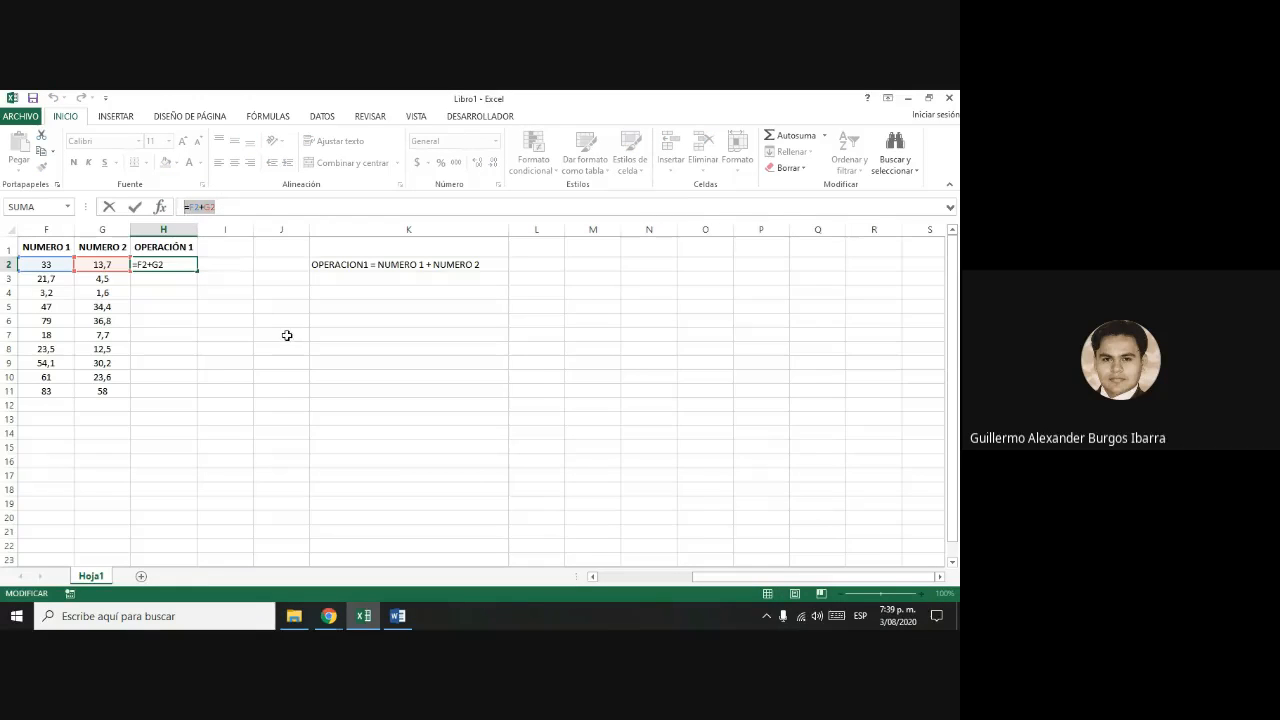
key("Return")
left_click(163, 264)
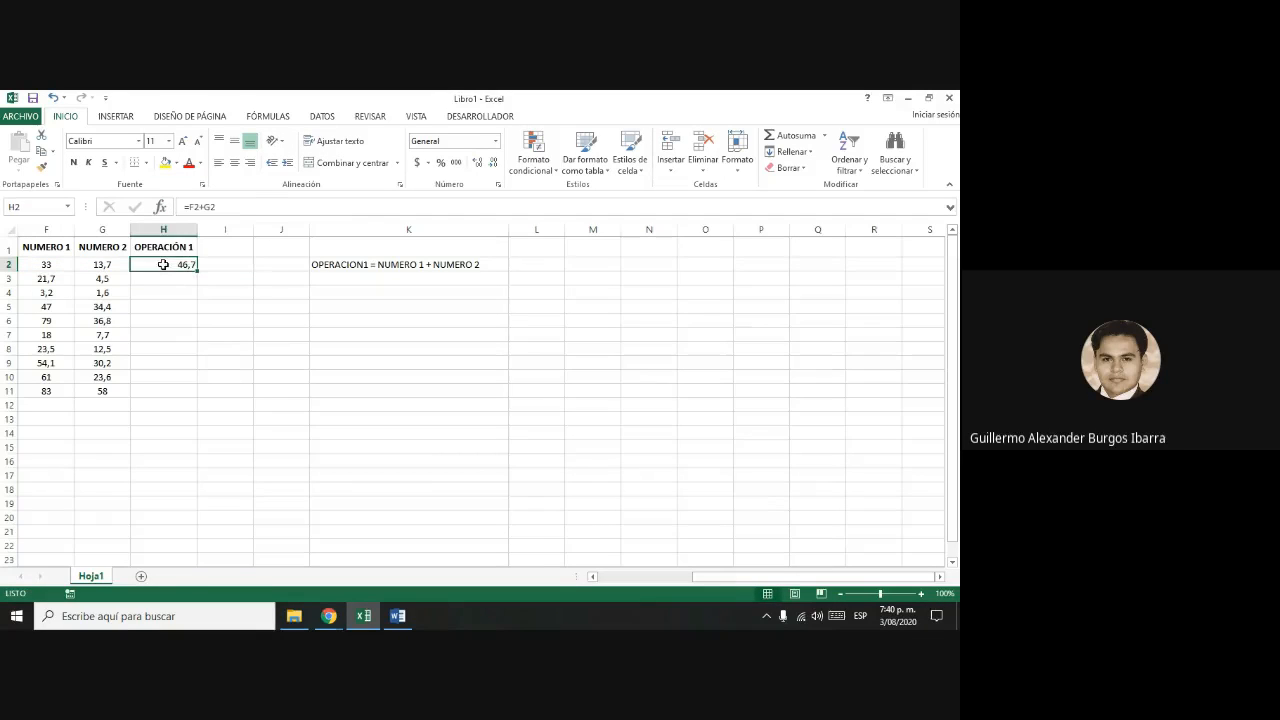
left_click(93, 265)
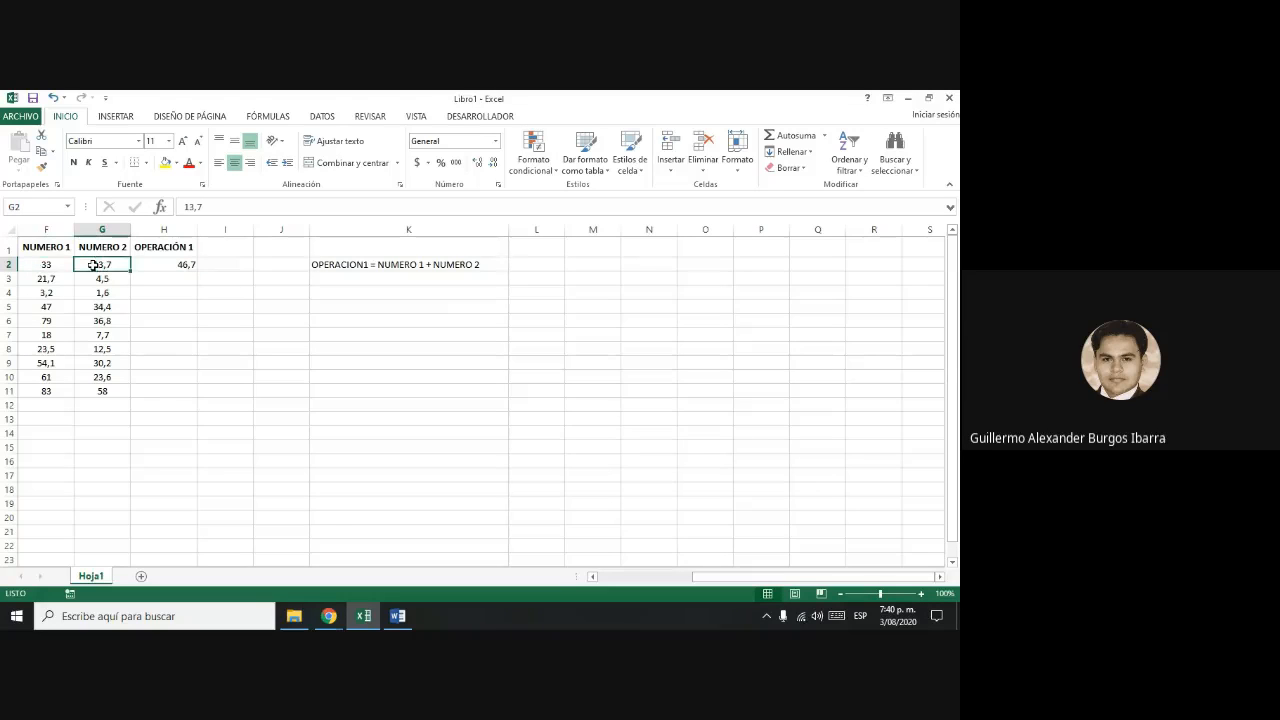
left_click(157, 263)
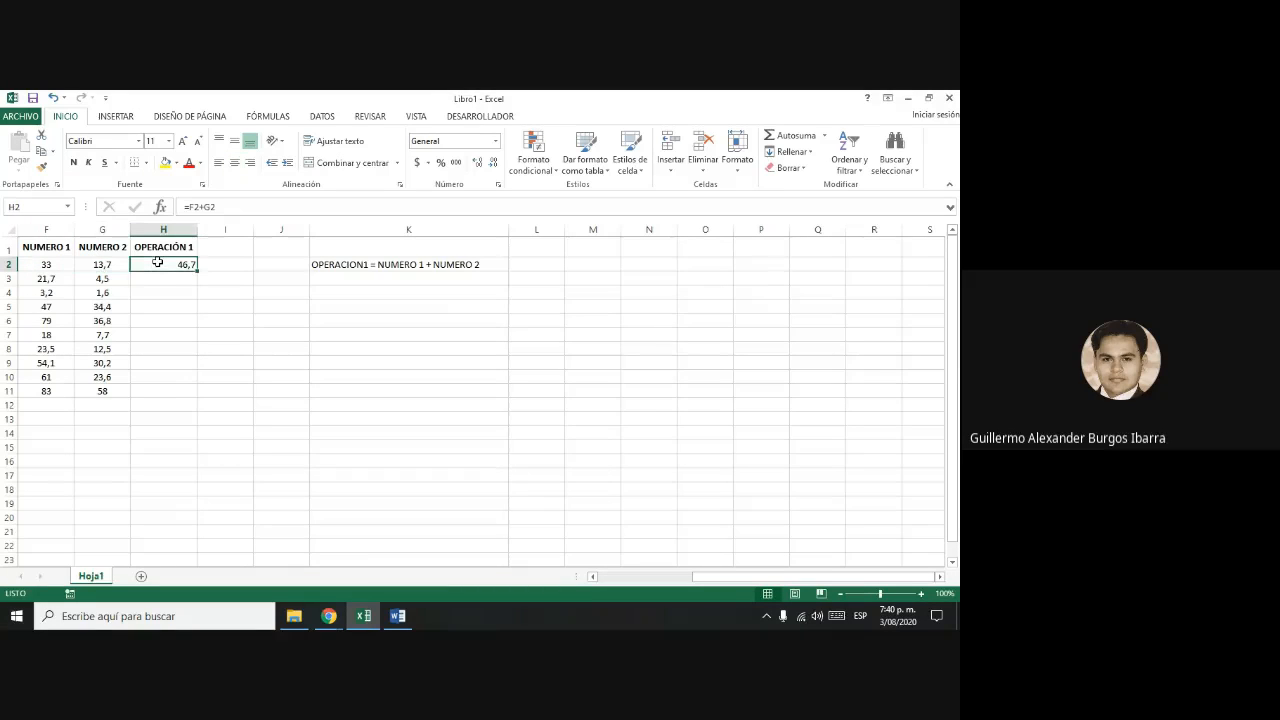
left_click(227, 203)
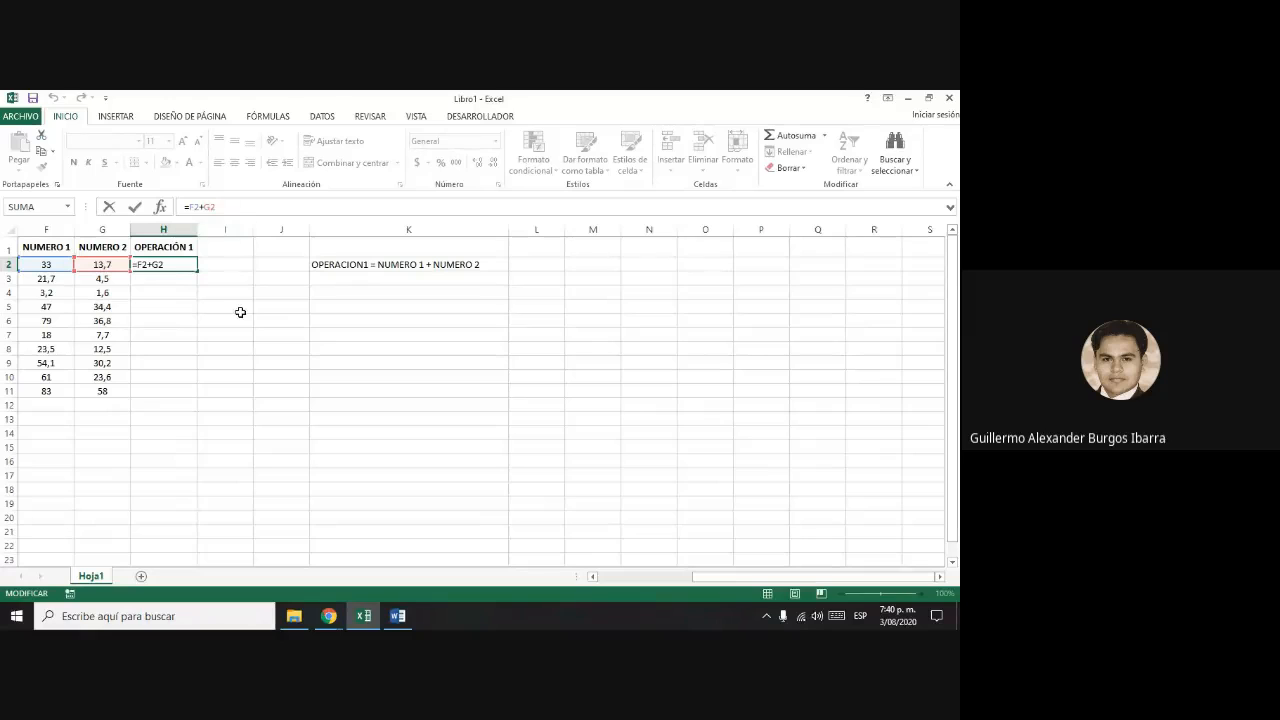
key("Return")
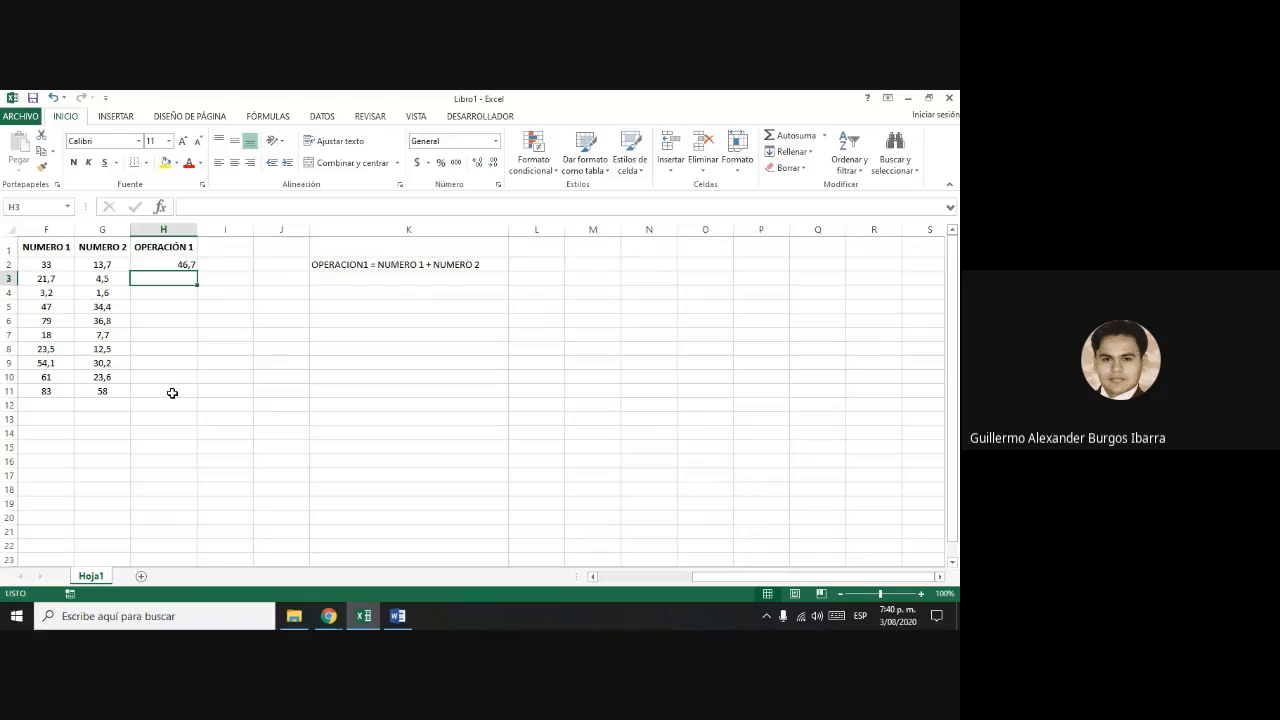
- Fill the H2 formula down the OPERACIÓN 1 column through H11
left_click(164, 260)
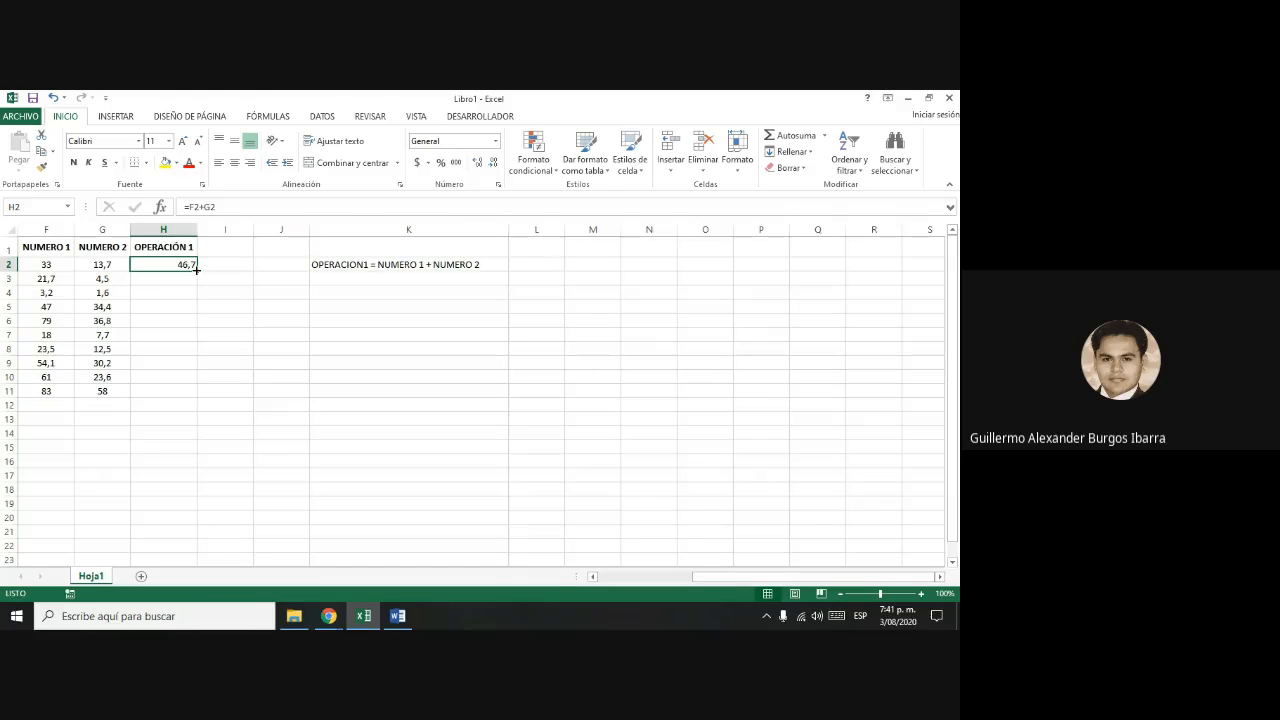
left_click_drag(197, 269, 195, 397)
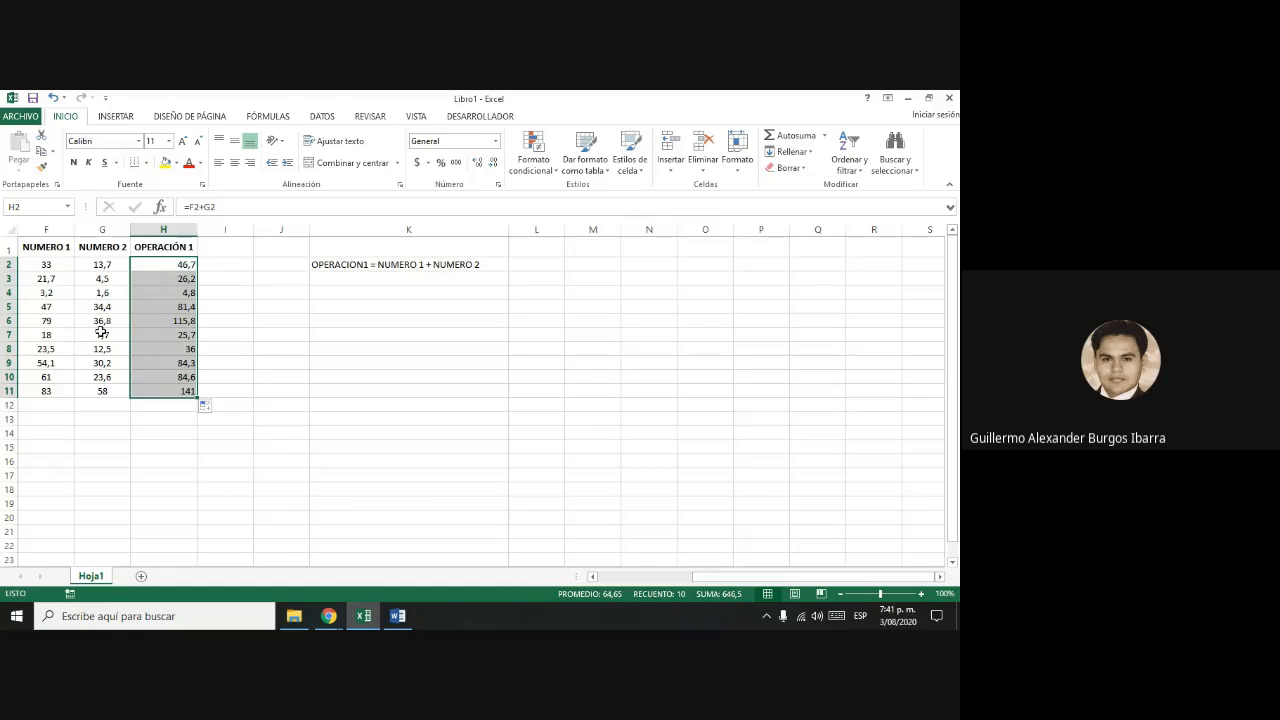
left_click(242, 388)
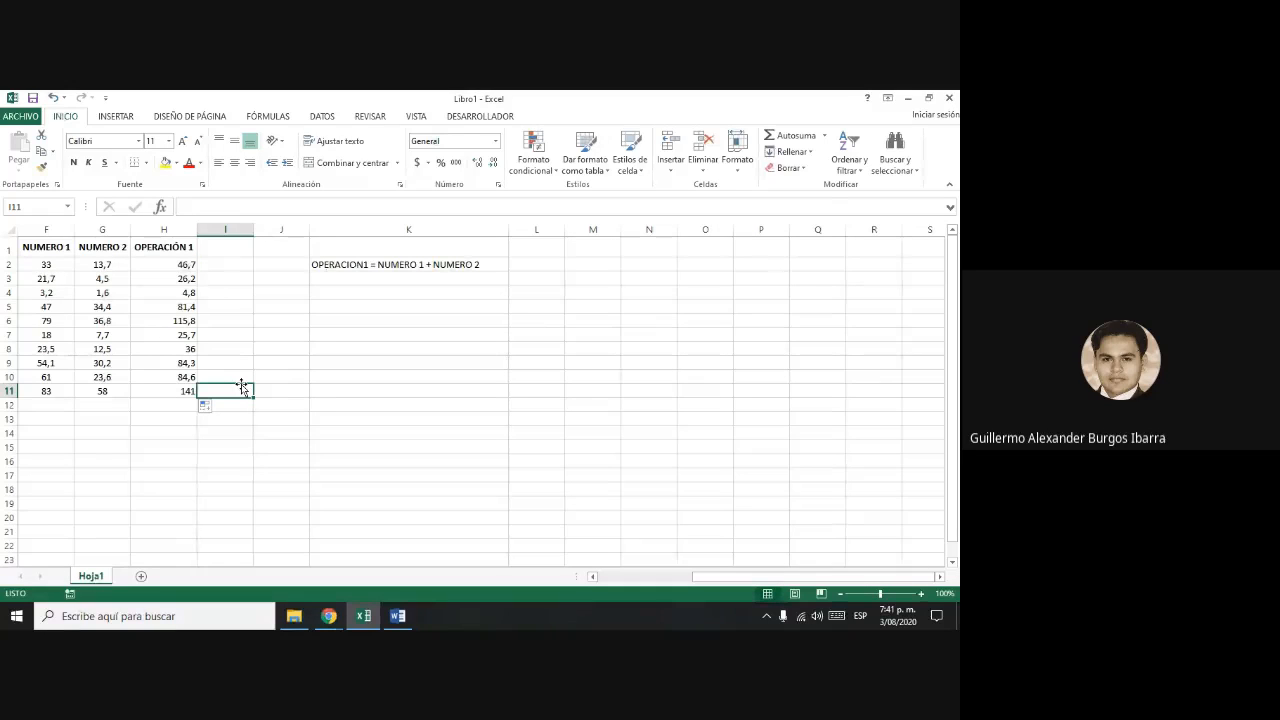
- Examine how the cell references change row by row in the OPERACIÓN 1 formulas from H2 to H11
left_click_drag(190, 264, 190, 279)
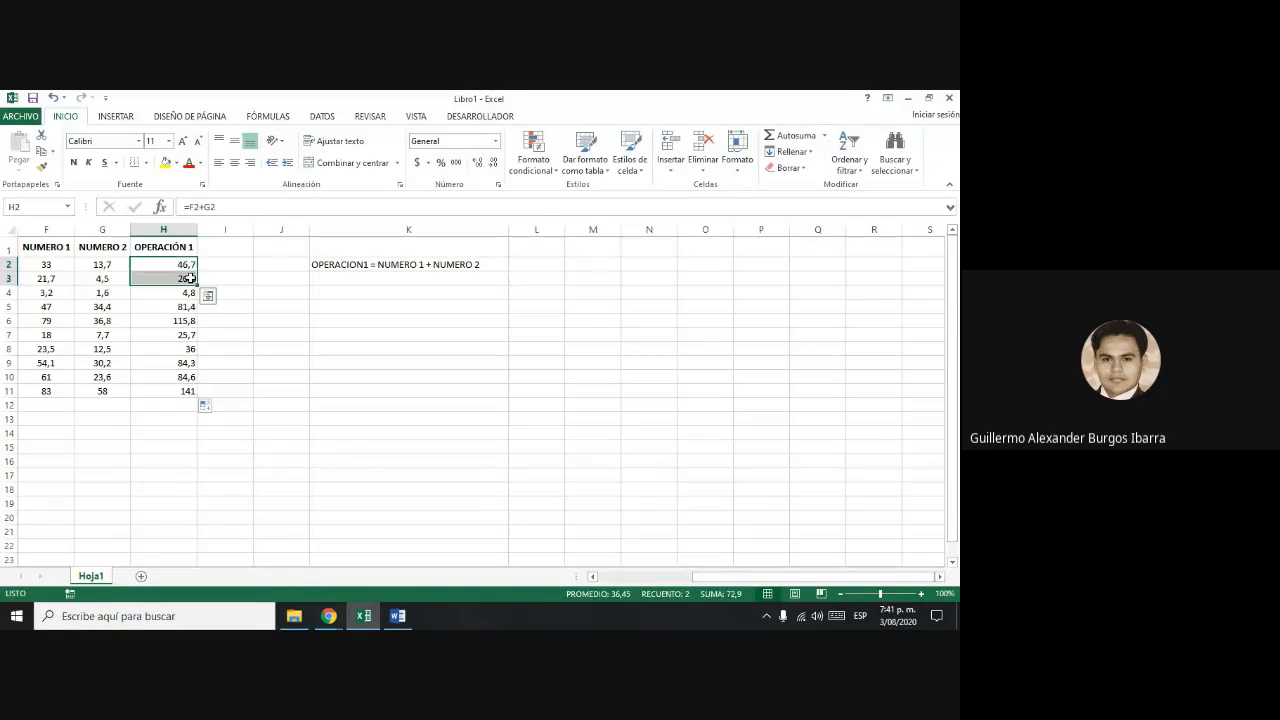
left_click(184, 262)
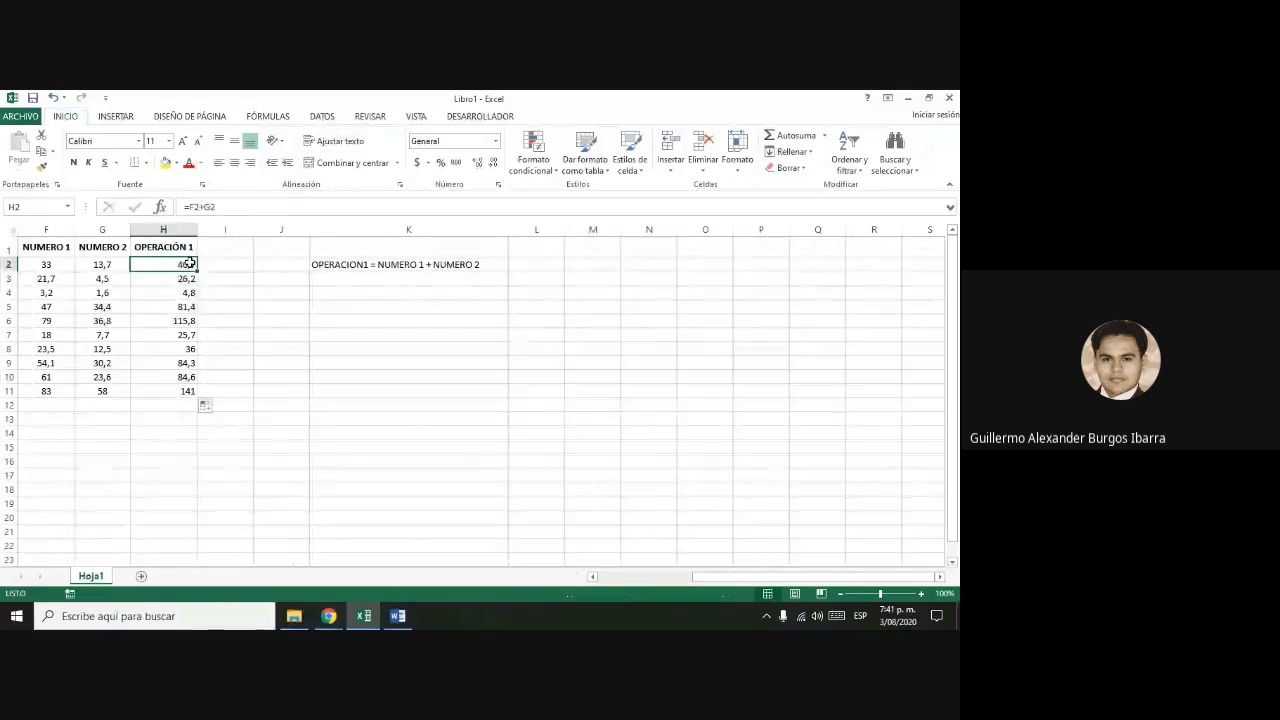
left_click(220, 206)
mouse_move(216, 261)
left_mouse_down()
mouse_move(217, 248)
mouse_move(195, 256)
left_mouse_up()
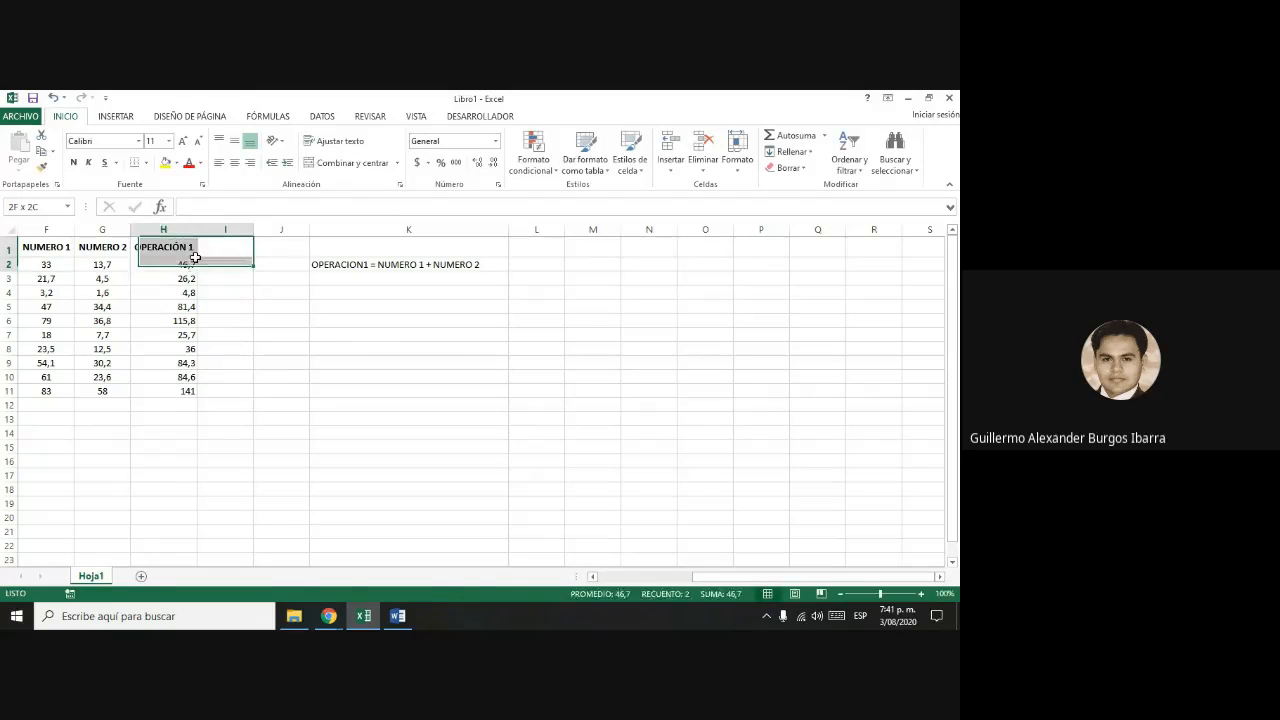
left_click(192, 264)
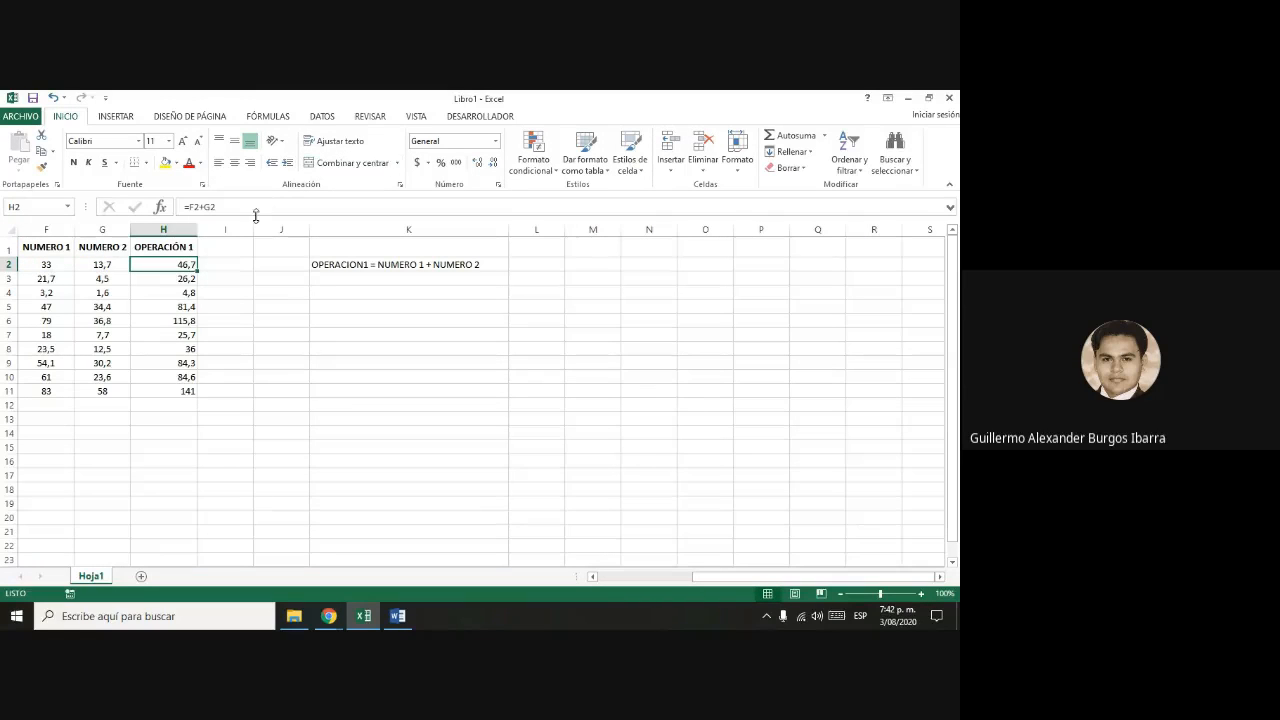
key("Down")
key("Down")
key("Down")
key("Down")
key("Down")
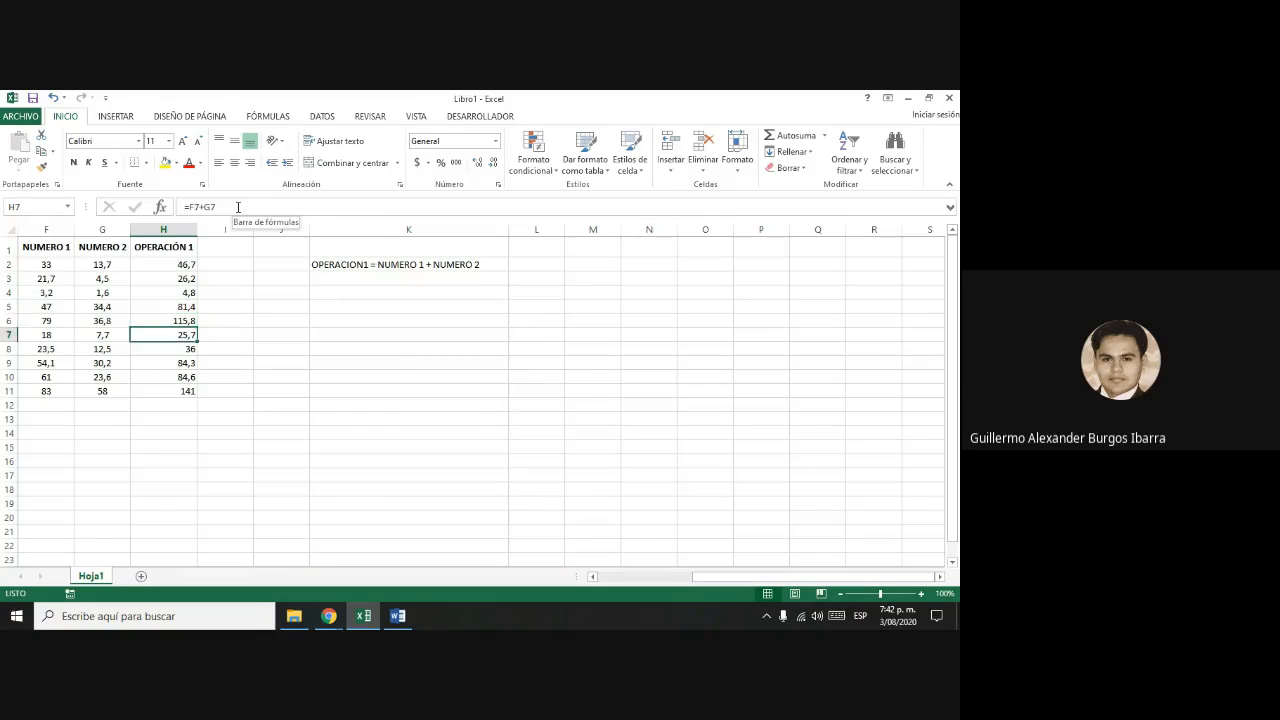
key("Down")
key("Down")
key("Down")
key("Down")
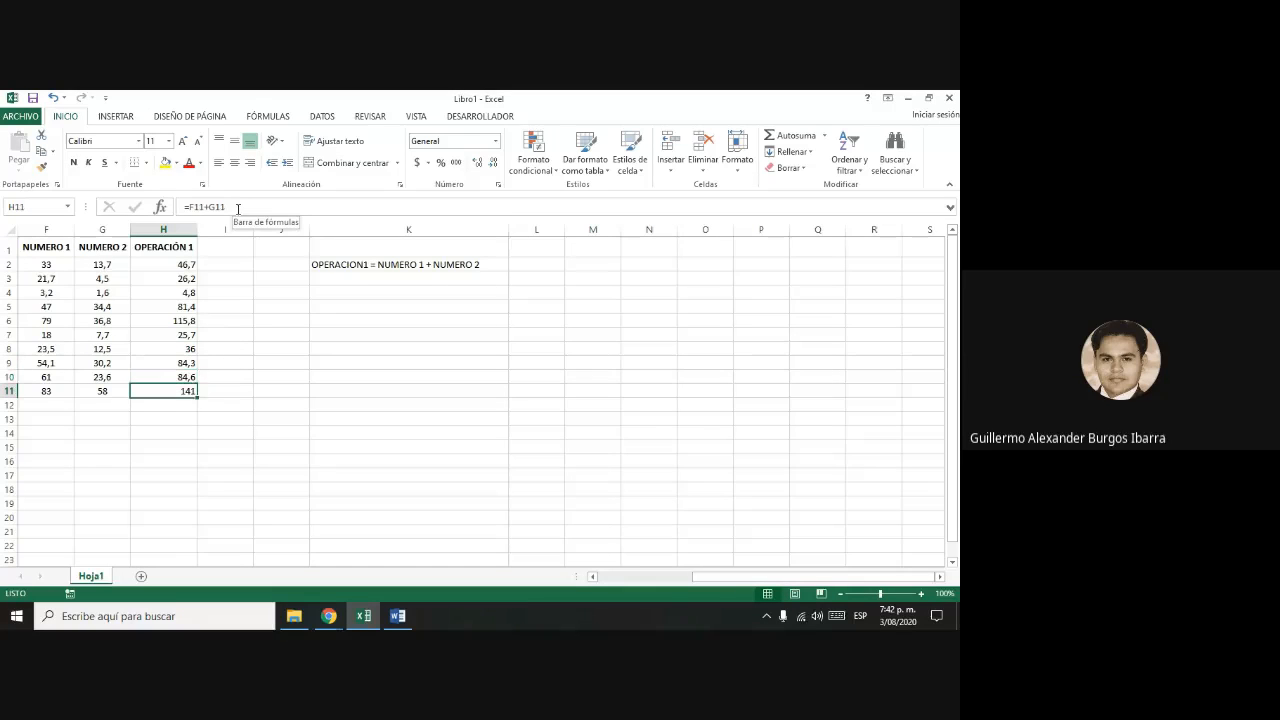
- Recheck each OPERACIÓN 1 formula in H2:H11 against the operation note in K2
left_click(187, 266)
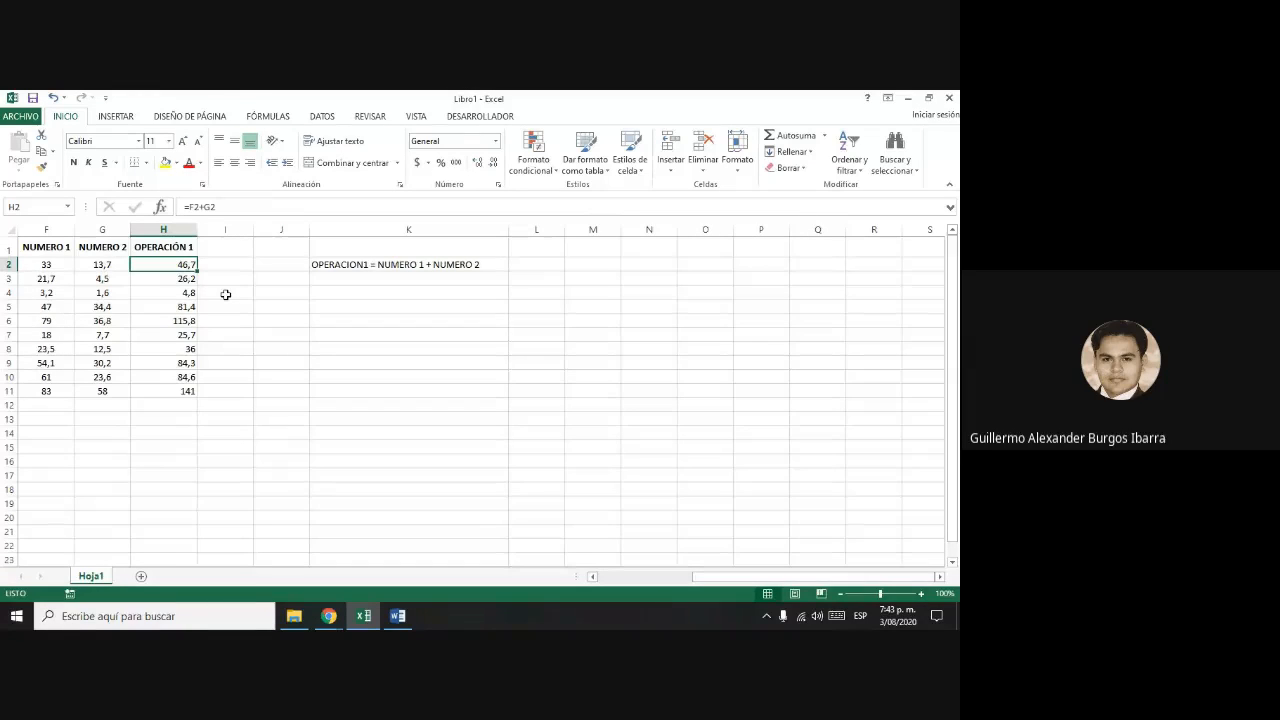
left_click(169, 284)
left_click(172, 293)
left_click(172, 306)
left_click(172, 322)
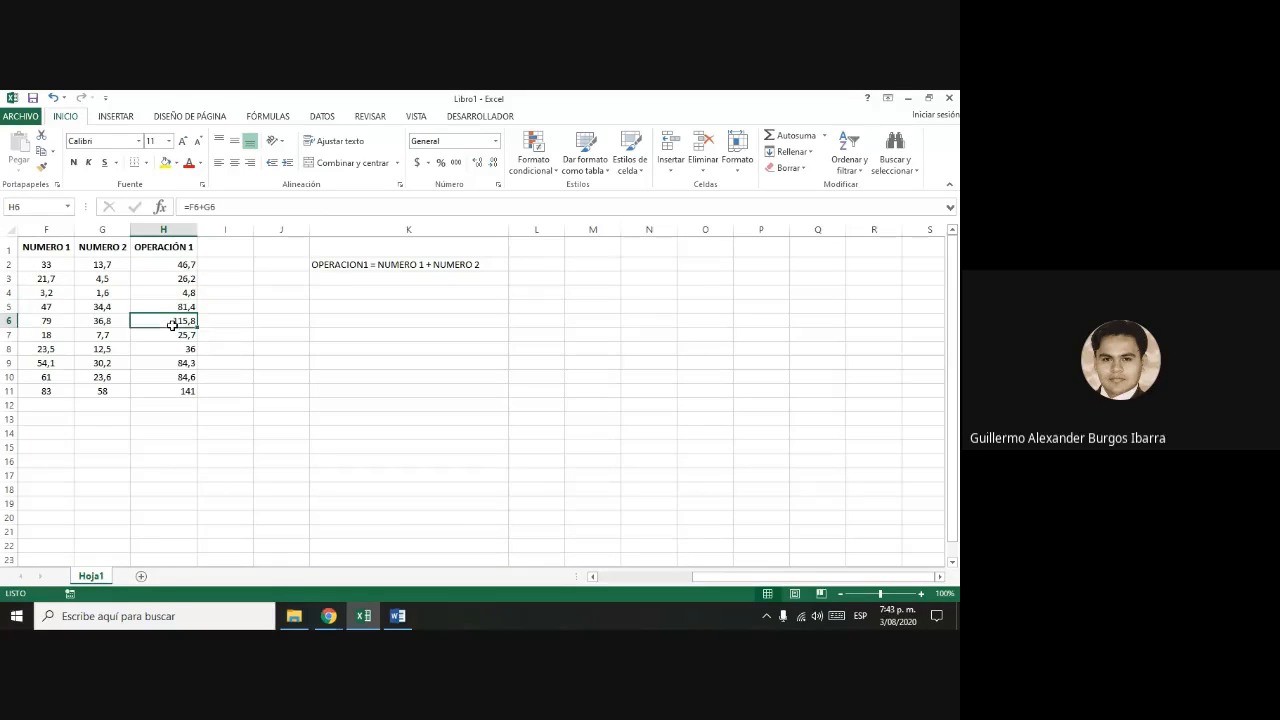
left_click(171, 336)
left_click(171, 347)
left_click(172, 362)
left_click(170, 379)
left_click(171, 390)
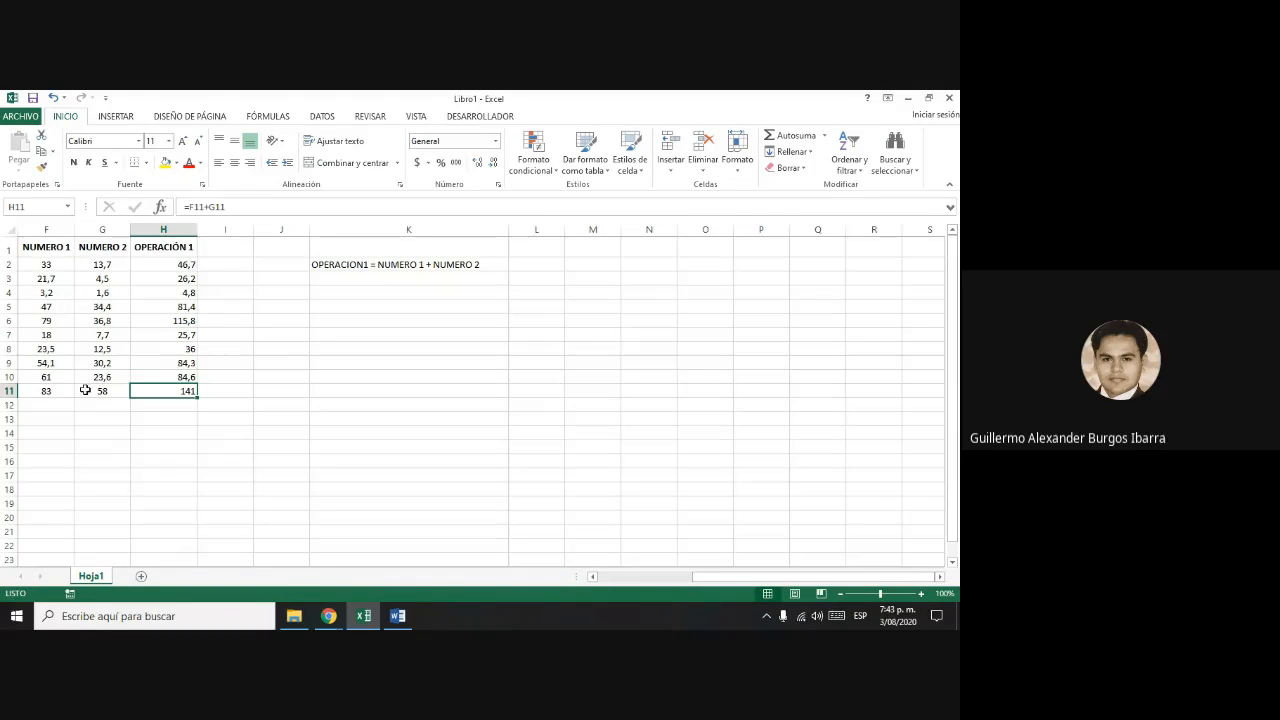
left_click(379, 266)
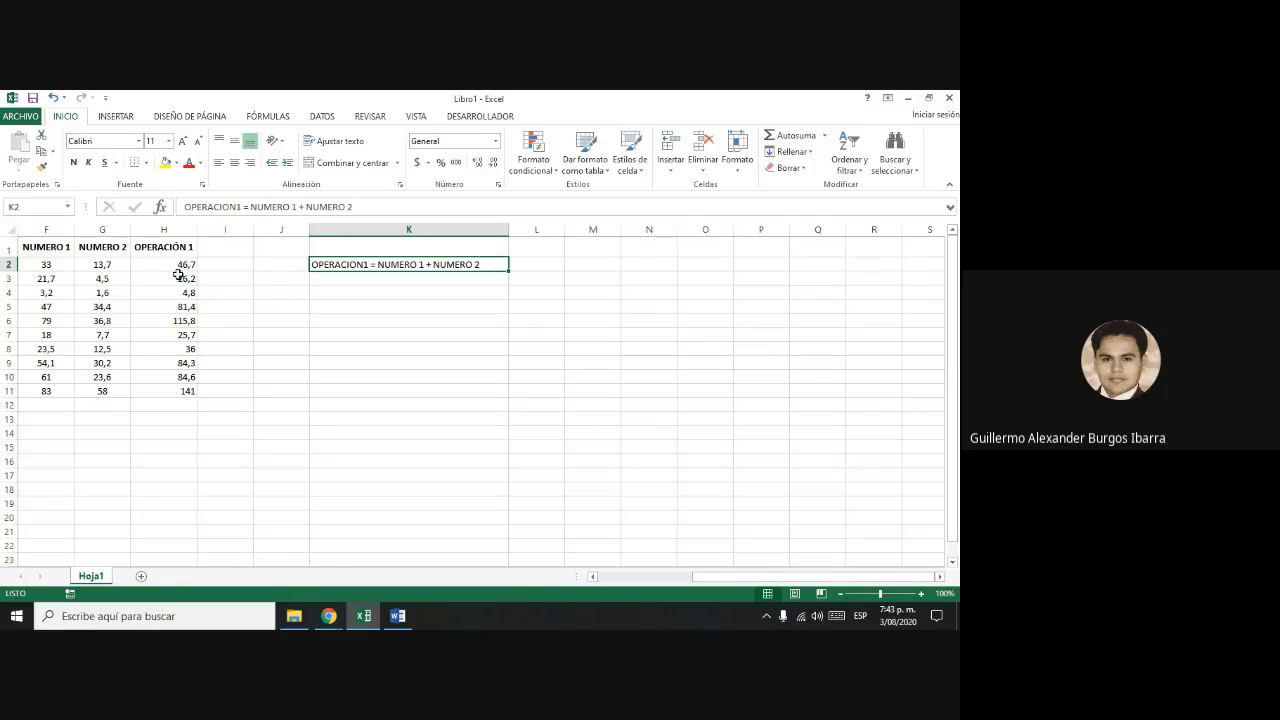
- Add the heading PORCENTAJE in I1 and widen column I to fit it
left_click_drag(173, 266, 186, 391)
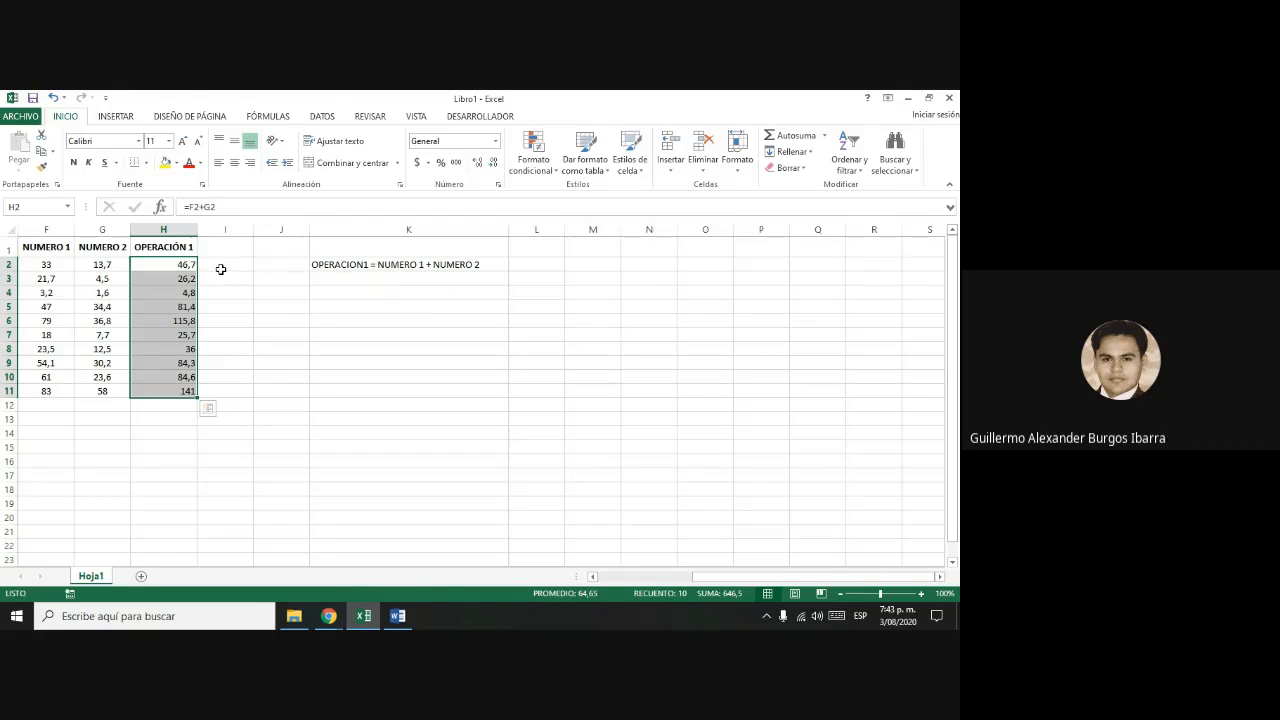
left_click(214, 250)
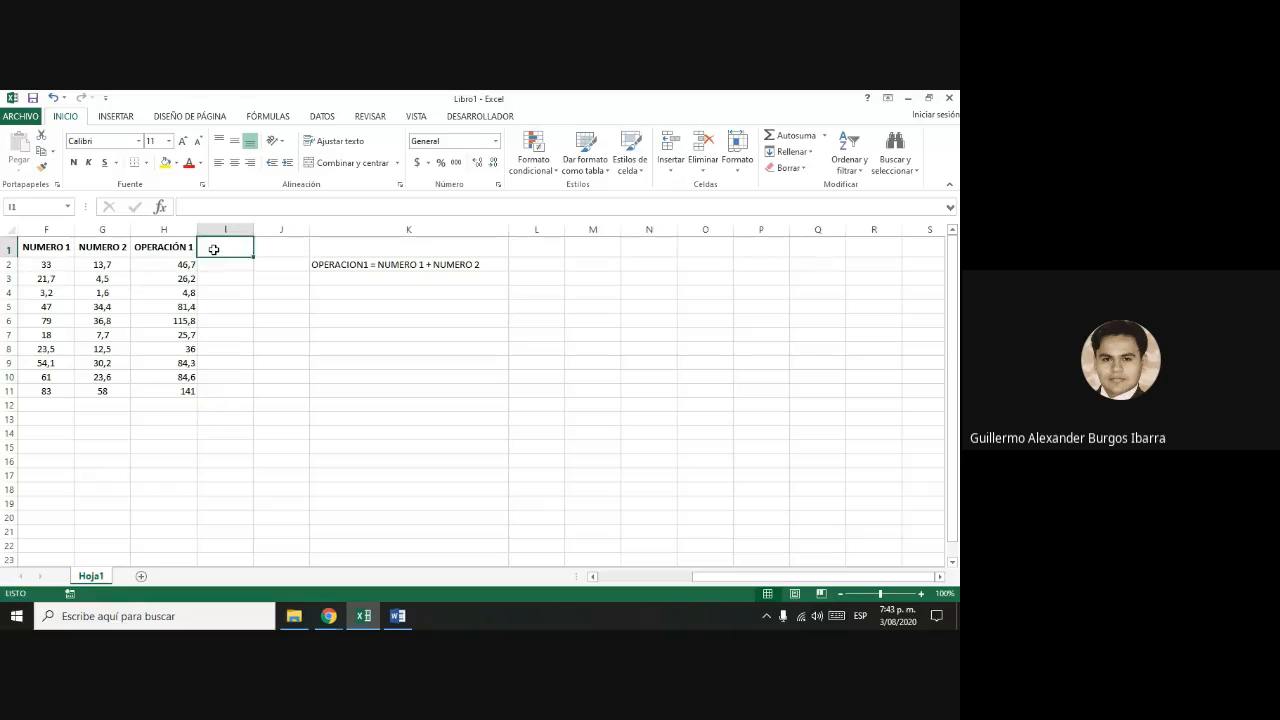
double_click(214, 250)
type("OPERACION")
key("BackSpace")
key("BackSpace")
key("BackSpace")
key("BackSpace")
key("BackSpace")
key("BackSpace")
key("BackSpace")
key("BackSpace")
key("BackSpace")
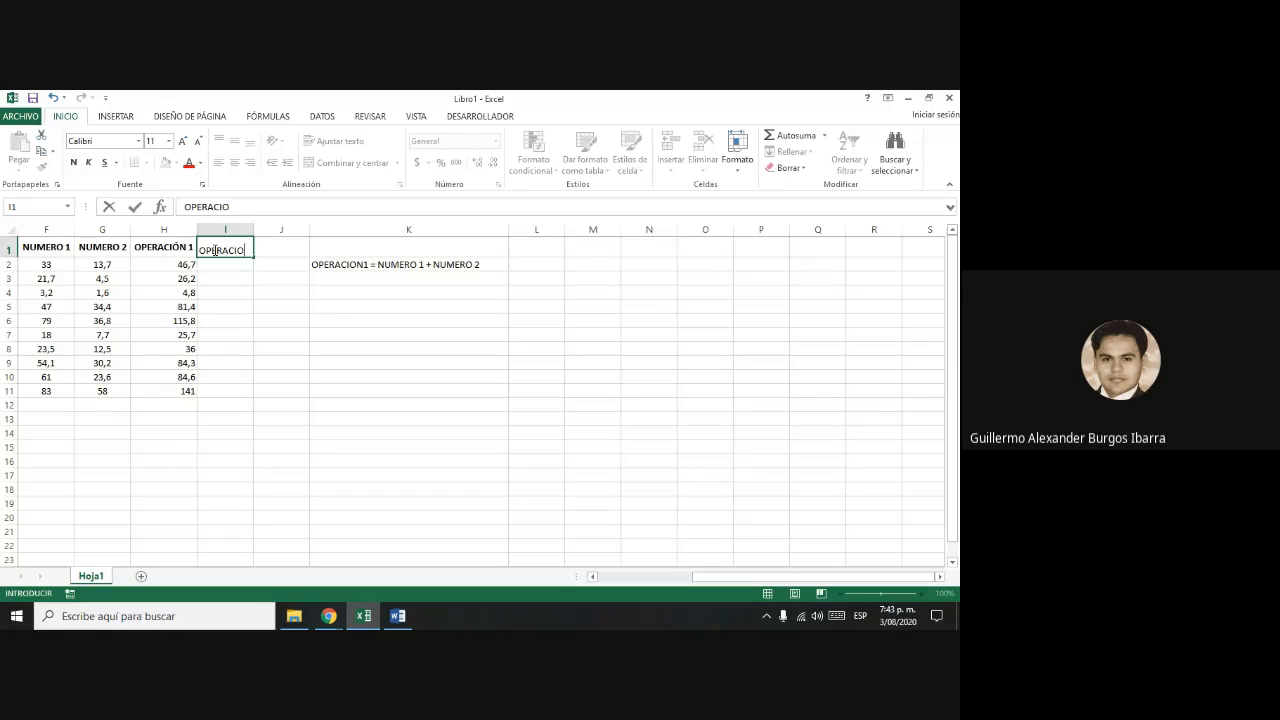
type("PORCENTAJE")
key("Return")
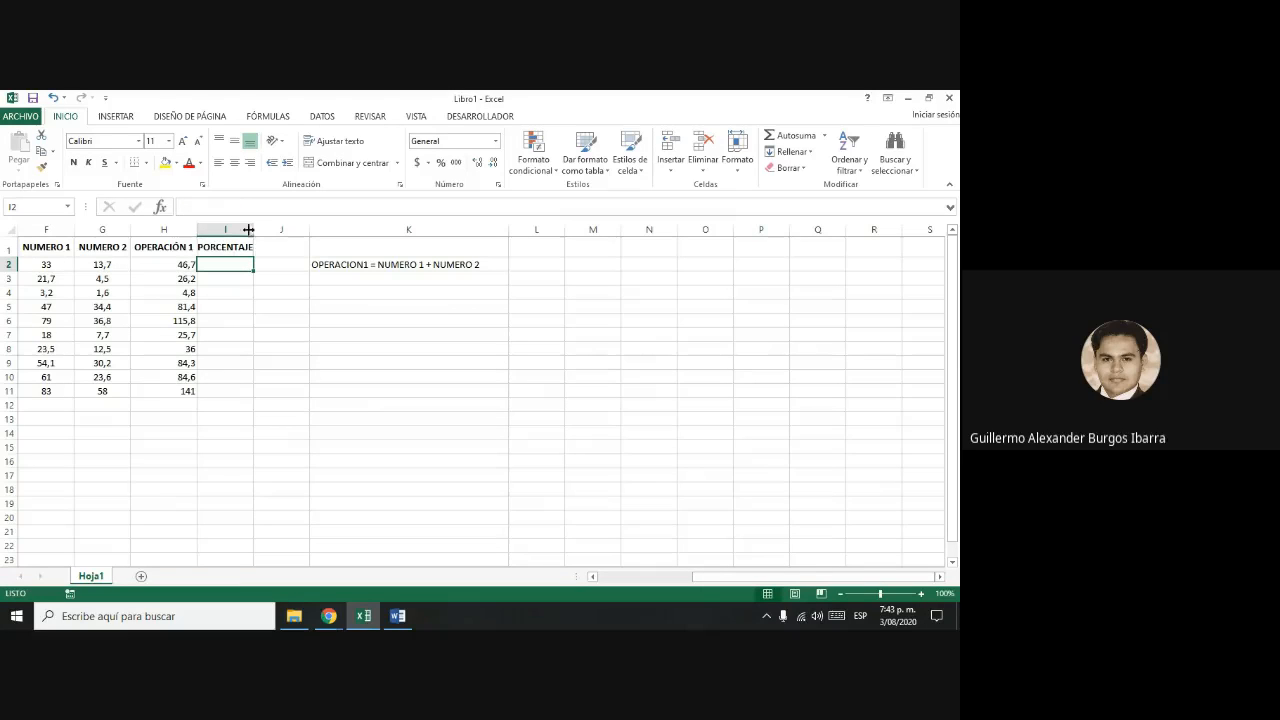
double_click(256, 229)
left_click_drag(256, 229, 261, 229)
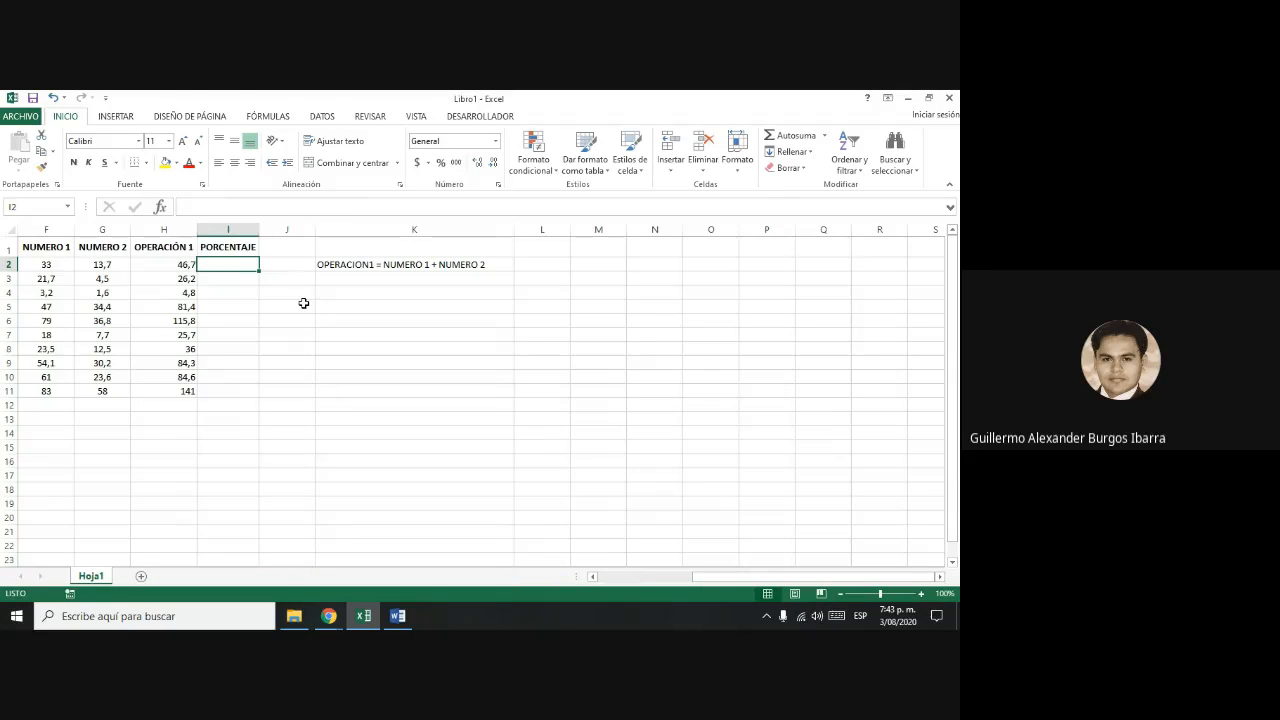
- Enter 7% in I2, then widen column J and add the heading OPERACIÓN 2 in J1
type("7%")
left_click(305, 305)
left_click_drag(316, 234, 342, 234)
key("Up")
key("Up")
key("Up")
key("Up")
key("F2")
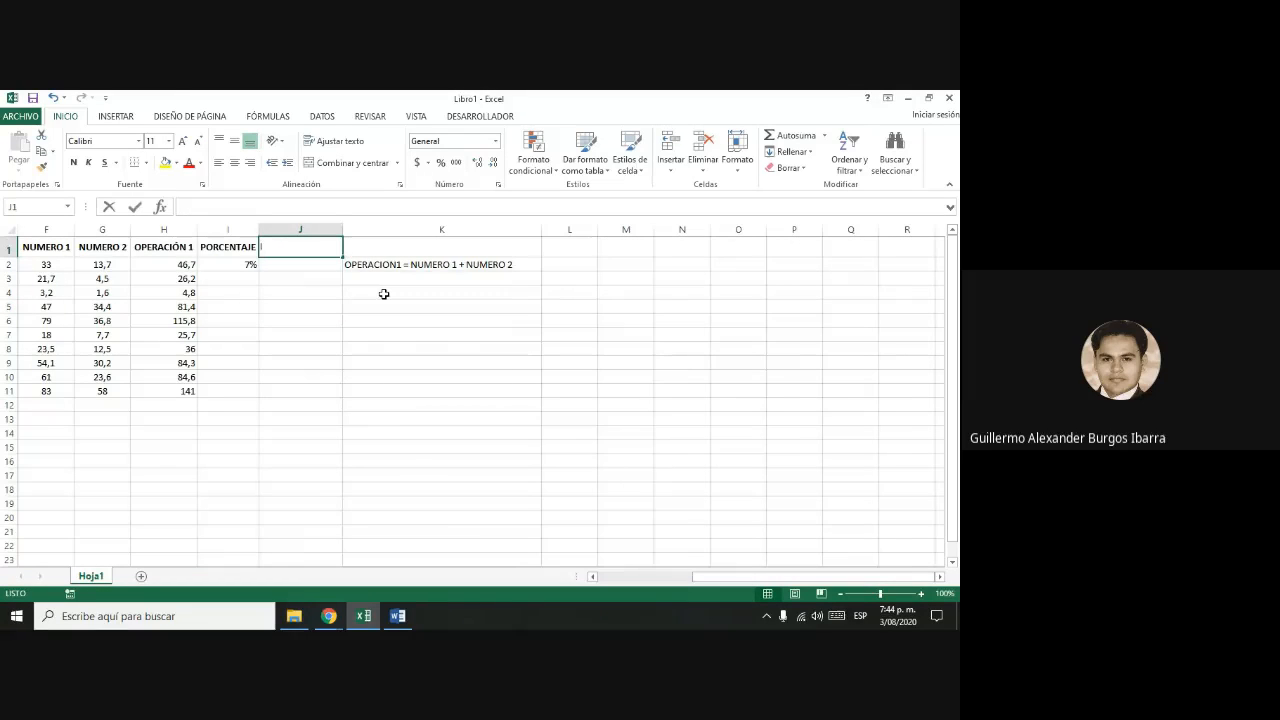
type("OPERACIO")
type("N 2")
key("Return")
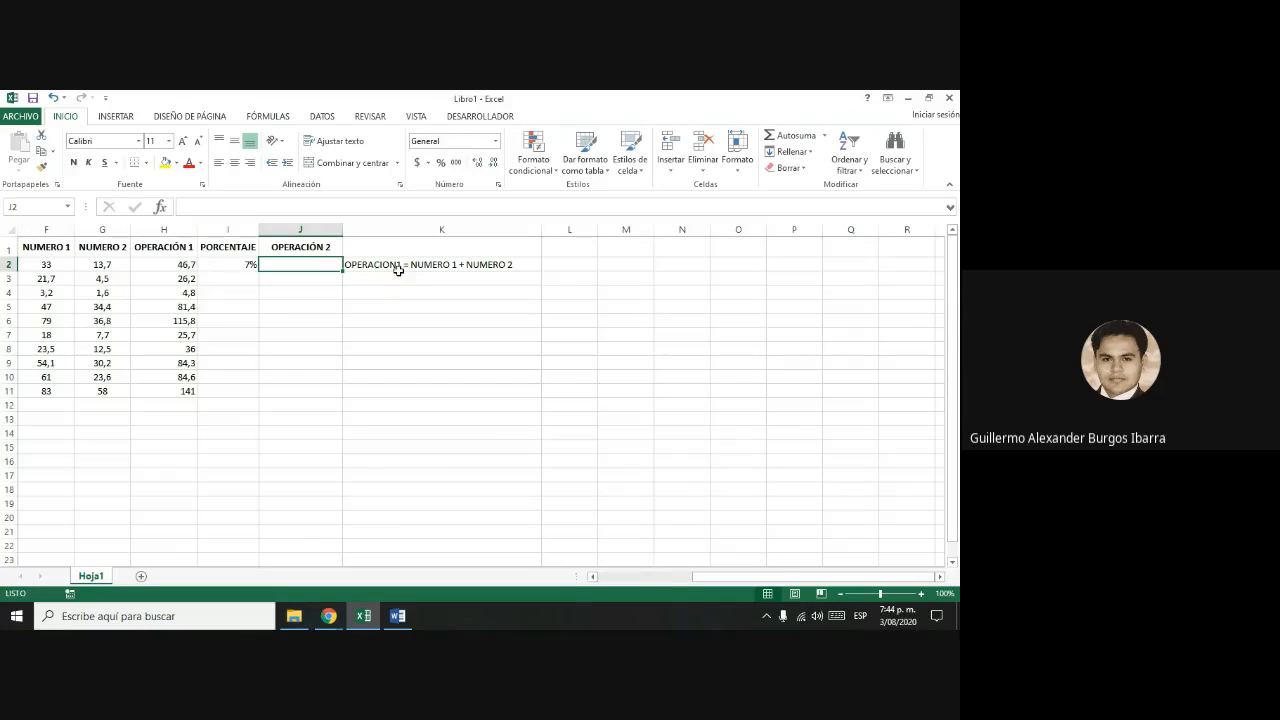
- Move the OPERACION1 note from K2 to O2 and autofit column J to its heading
left_click(422, 263)
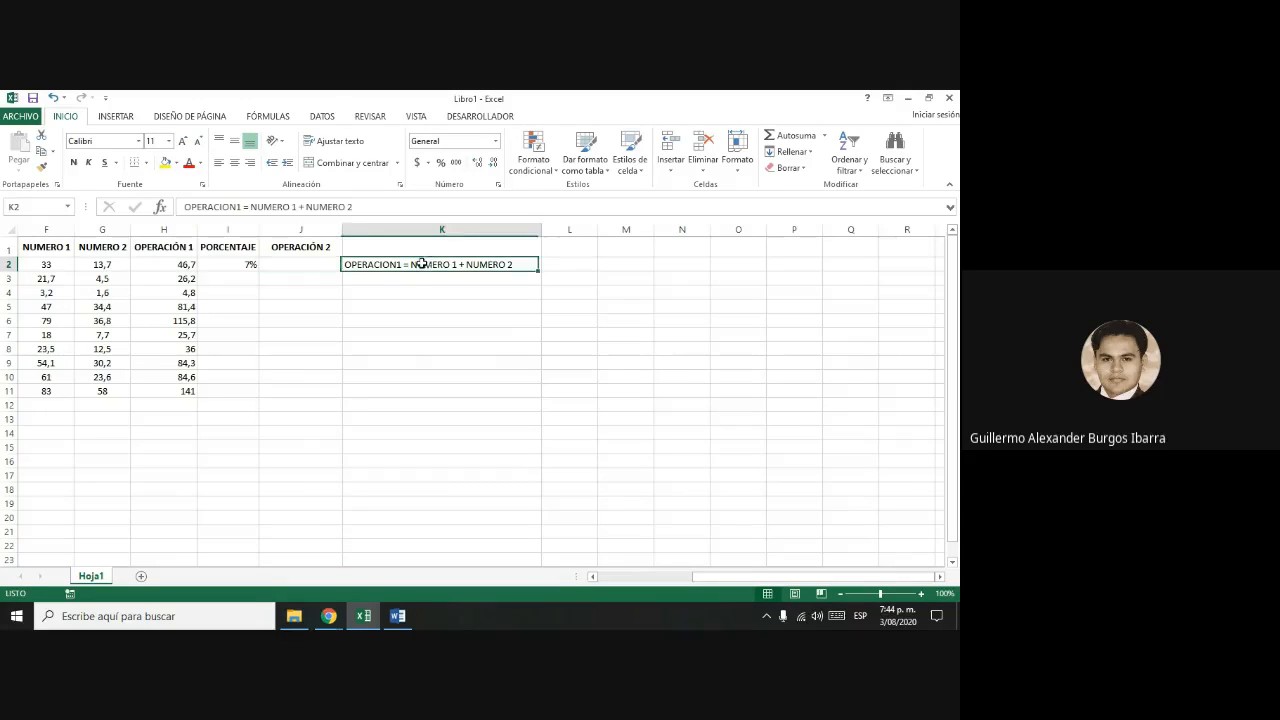
left_click_drag(425, 268, 741, 280)
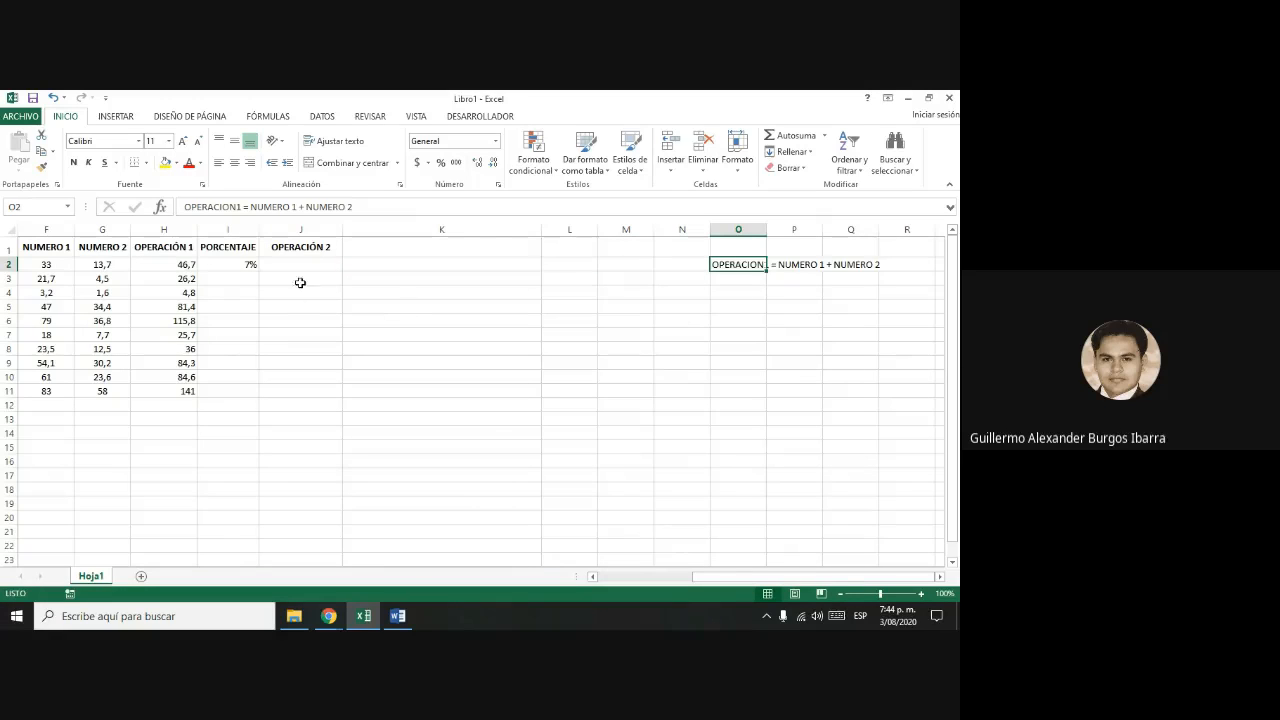
double_click(342, 229)
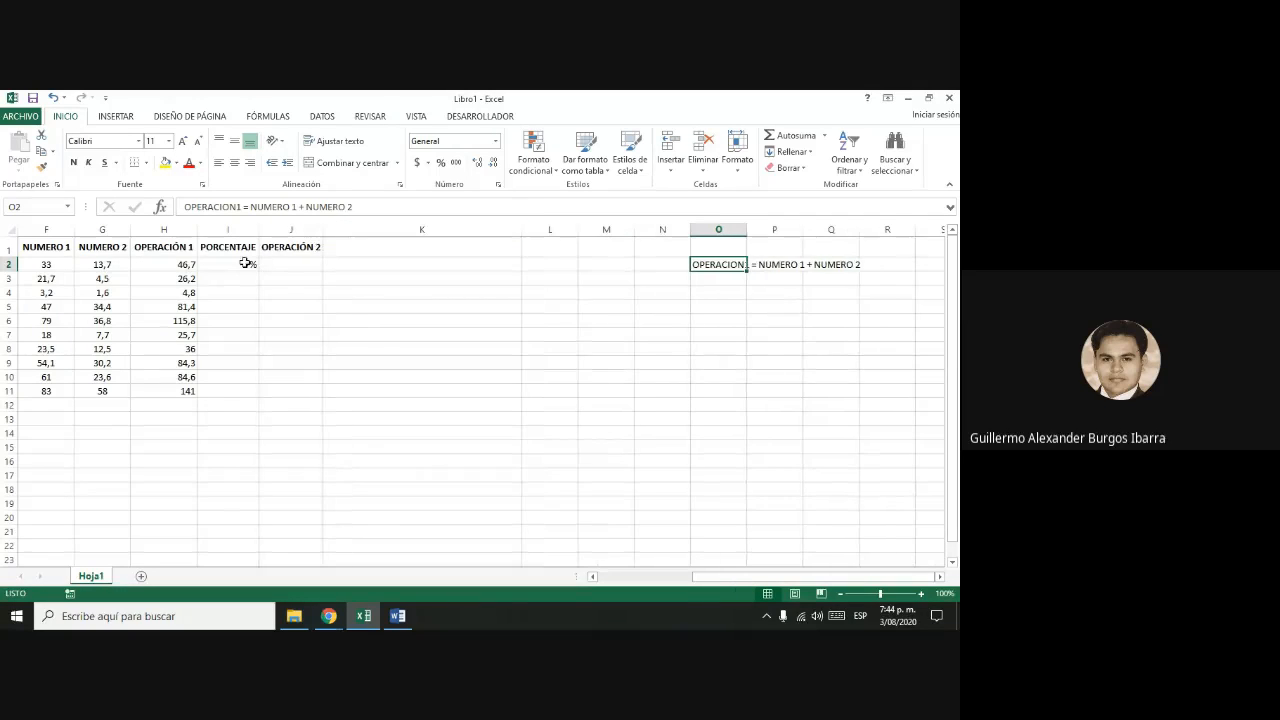
- Center the contents of the PORCENTAJE cells I2:I11
left_click_drag(249, 264, 254, 393)
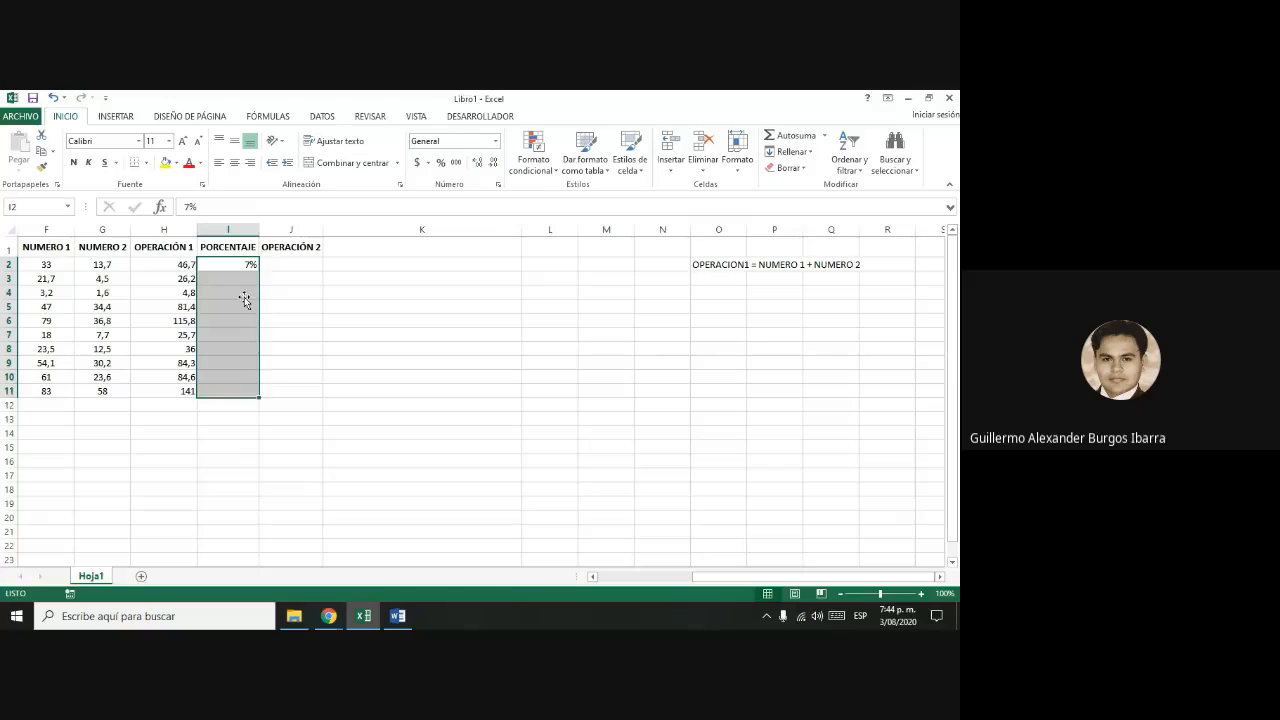
left_click(234, 162)
left_click(362, 333)
left_click(310, 268)
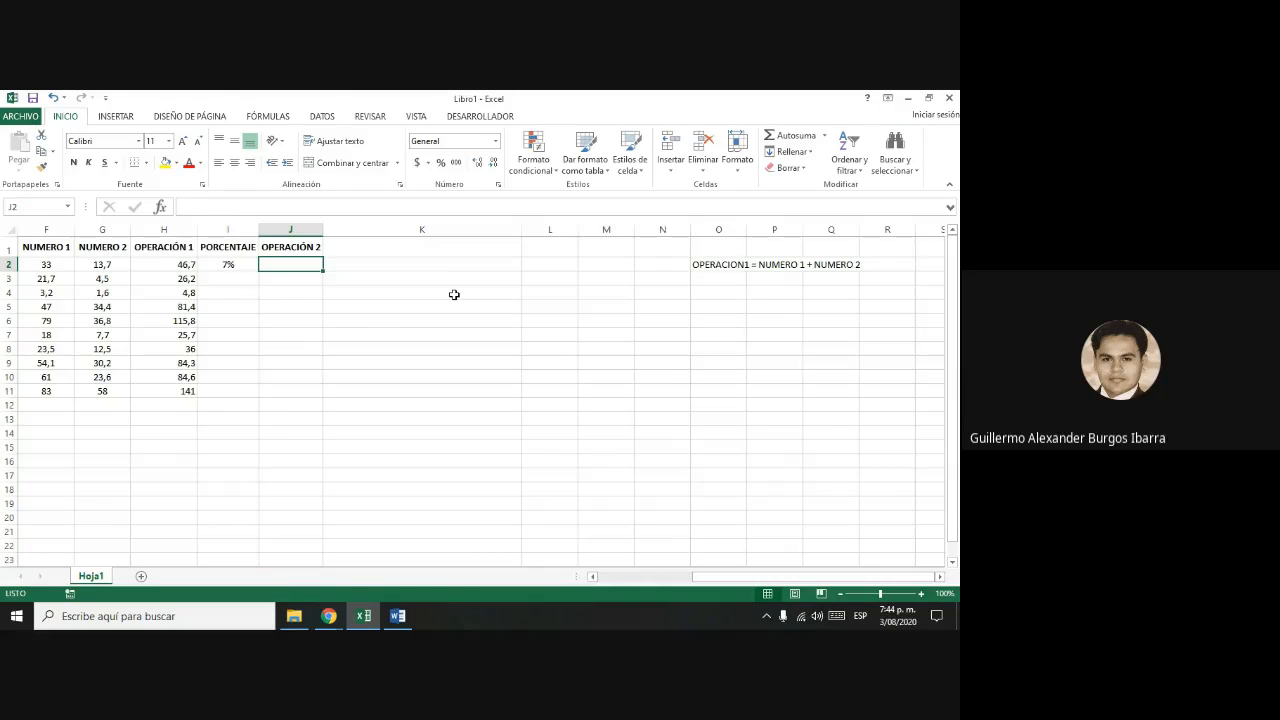
- Widen column O and enter the note "OPERACIÓN2 = OPERACIÓN 1 * PORCENTAJE" in O4
left_click_drag(743, 228, 904, 228)
left_click(717, 294)
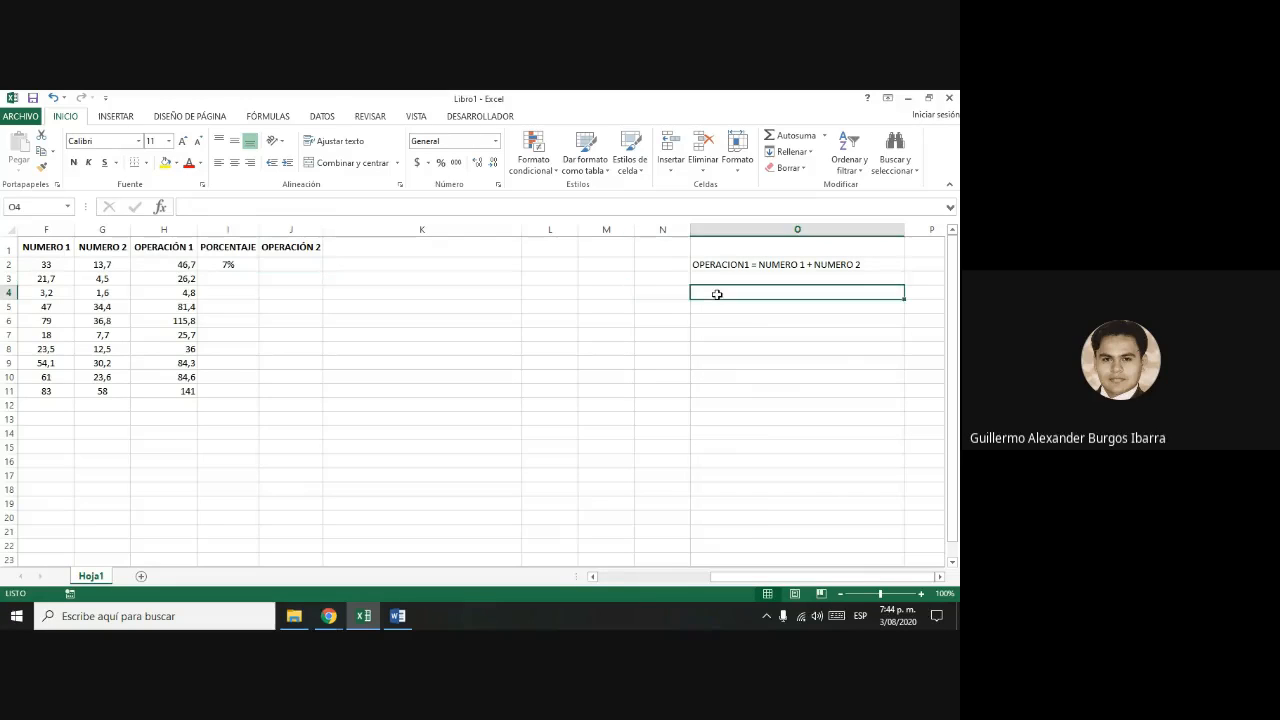
type("OPERACIÓN")
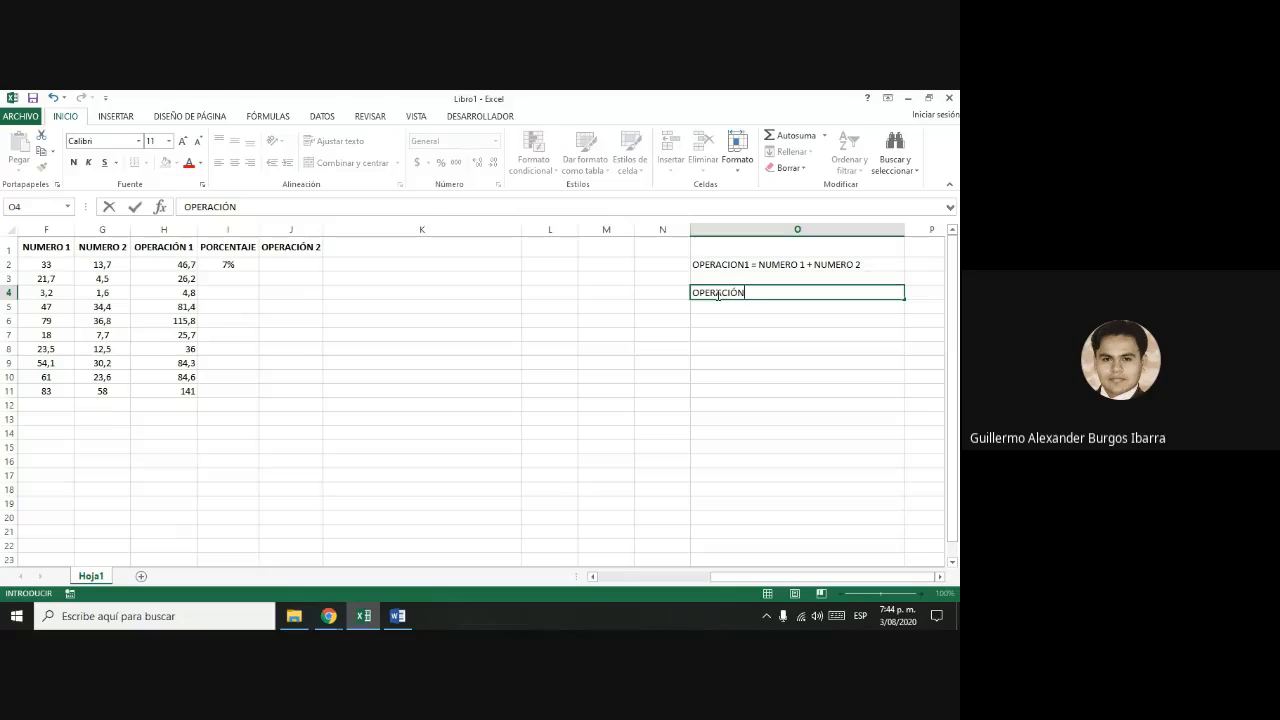
type("2 = OPERACIO")
type("N 1")
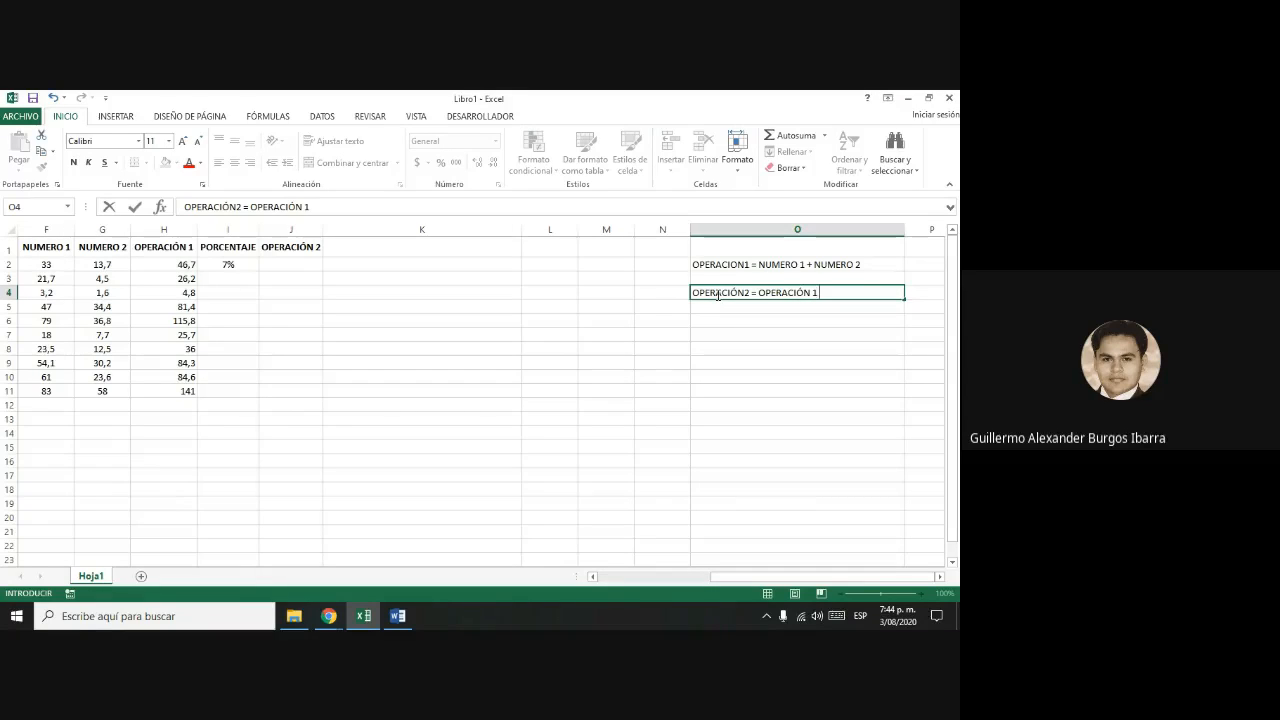
type(" * PORCENTAJE")
key("Return")
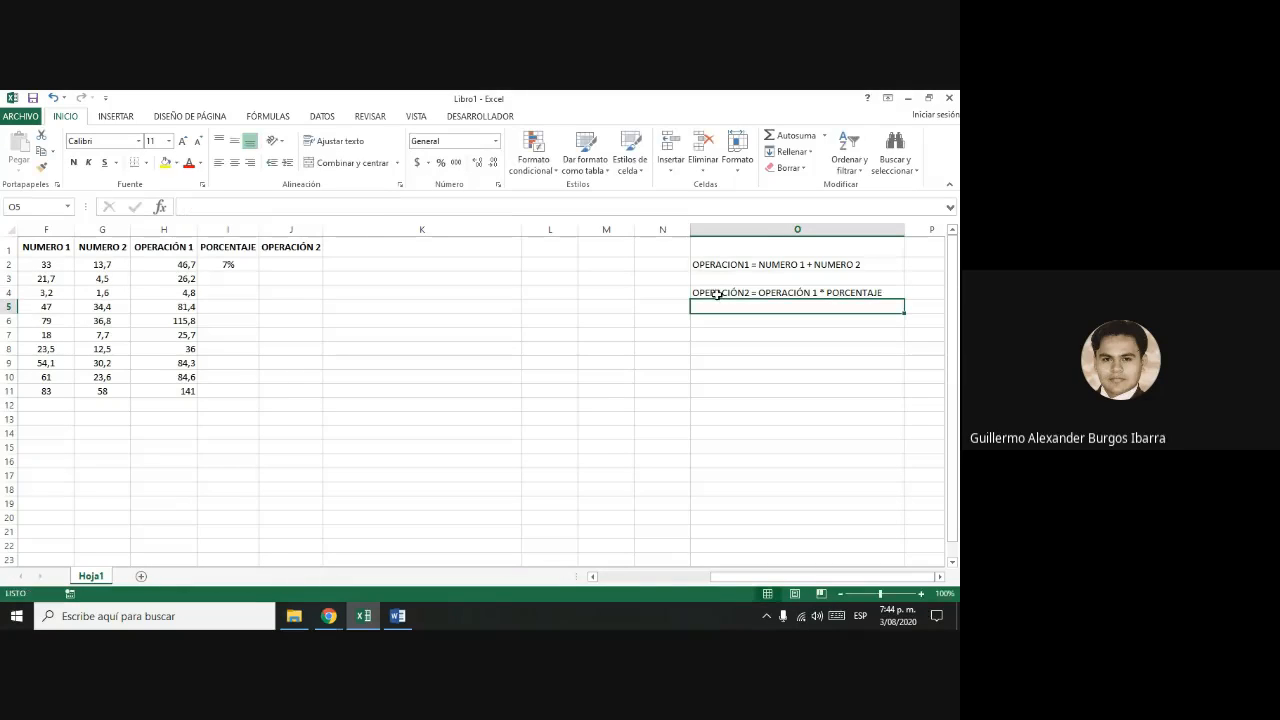
- Enter the formula =H2*I2 in J2 to multiply OPERACIÓN 1 by the percentage, using cell references
left_click(291, 263)
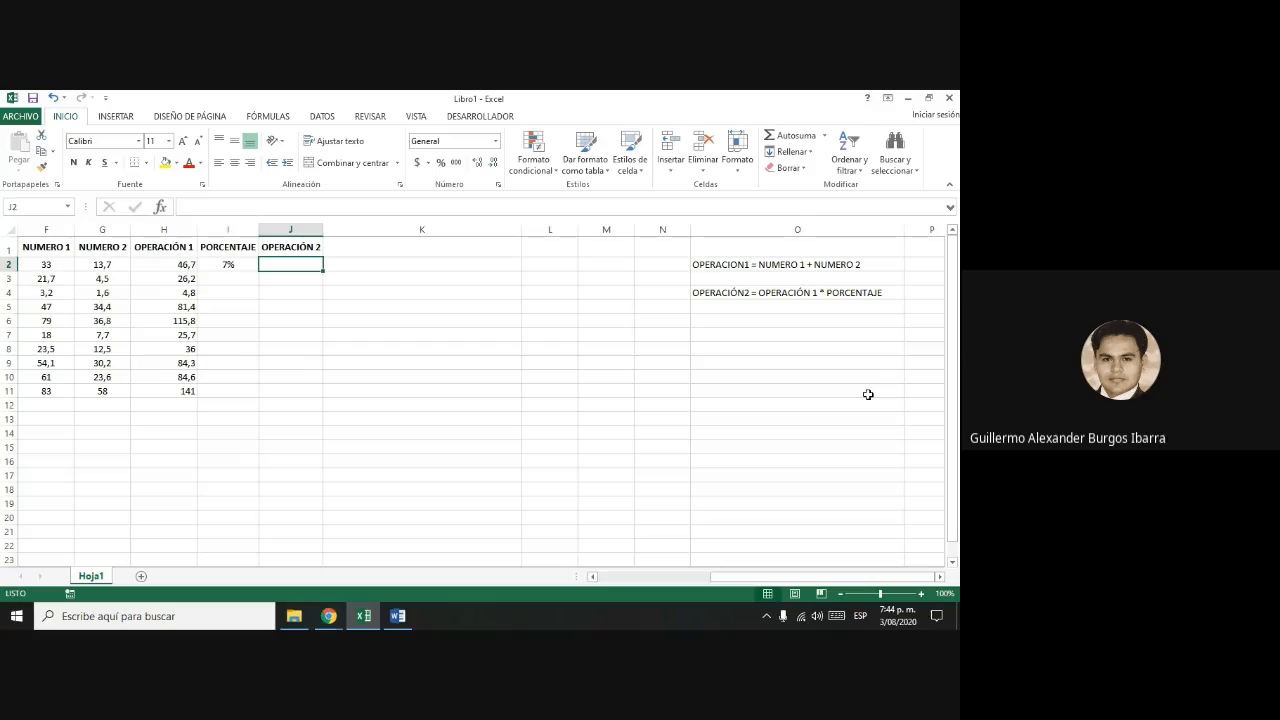
left_click(227, 265)
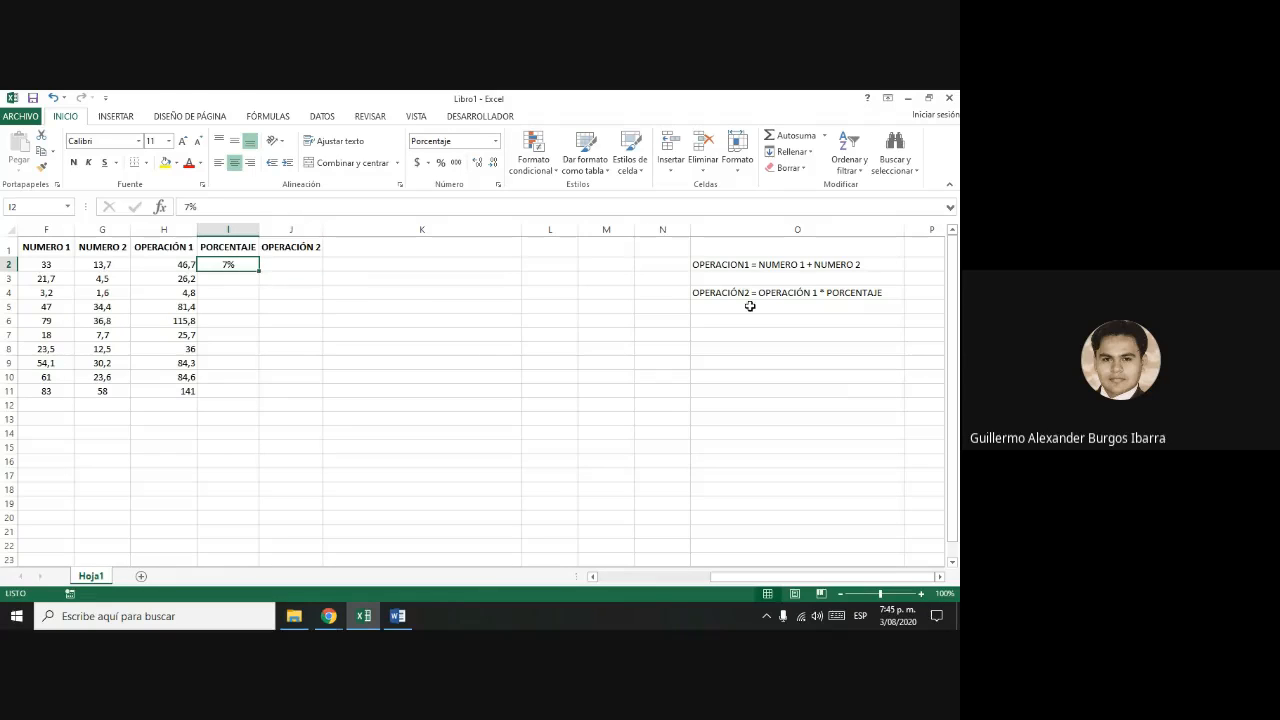
left_click(296, 262)
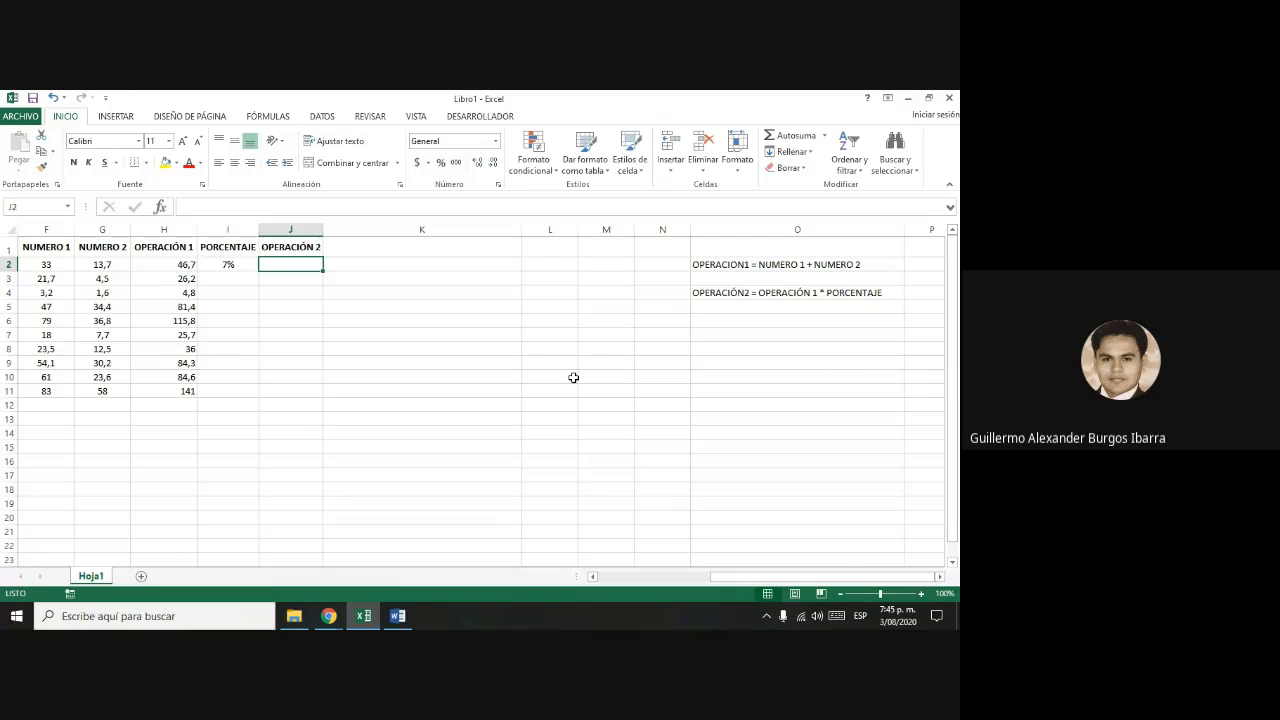
type("=")
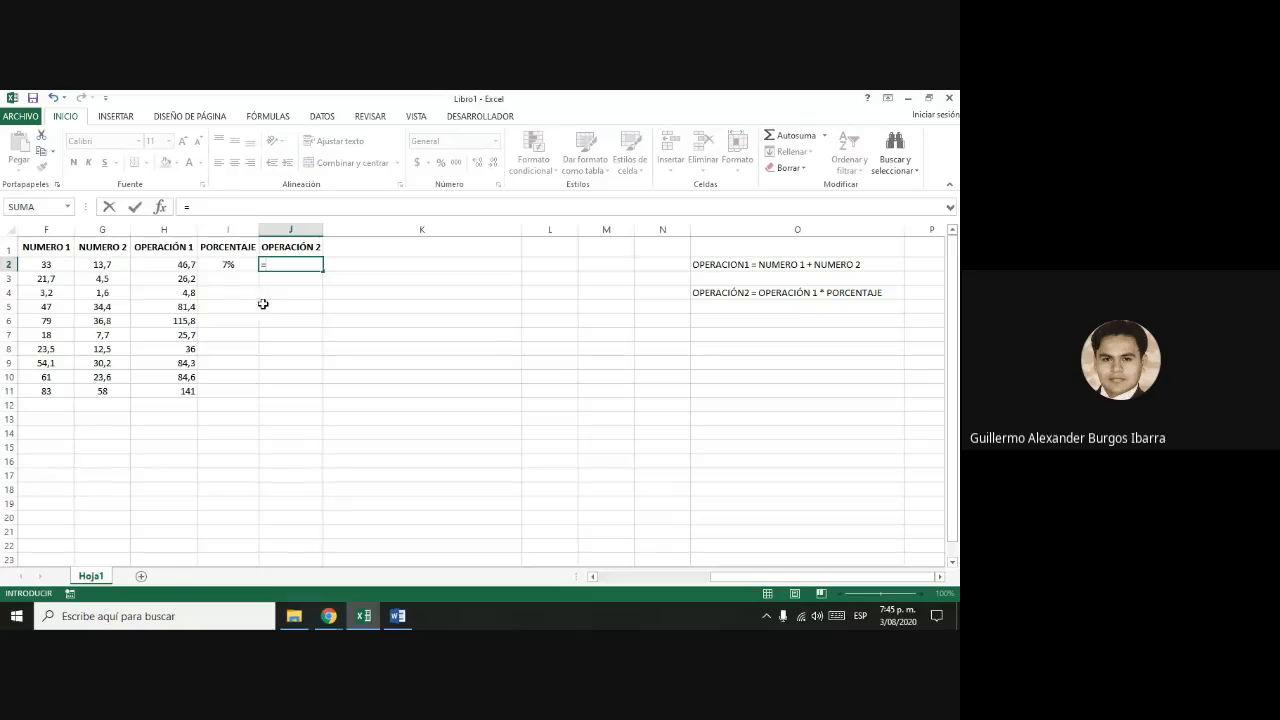
left_click(175, 264)
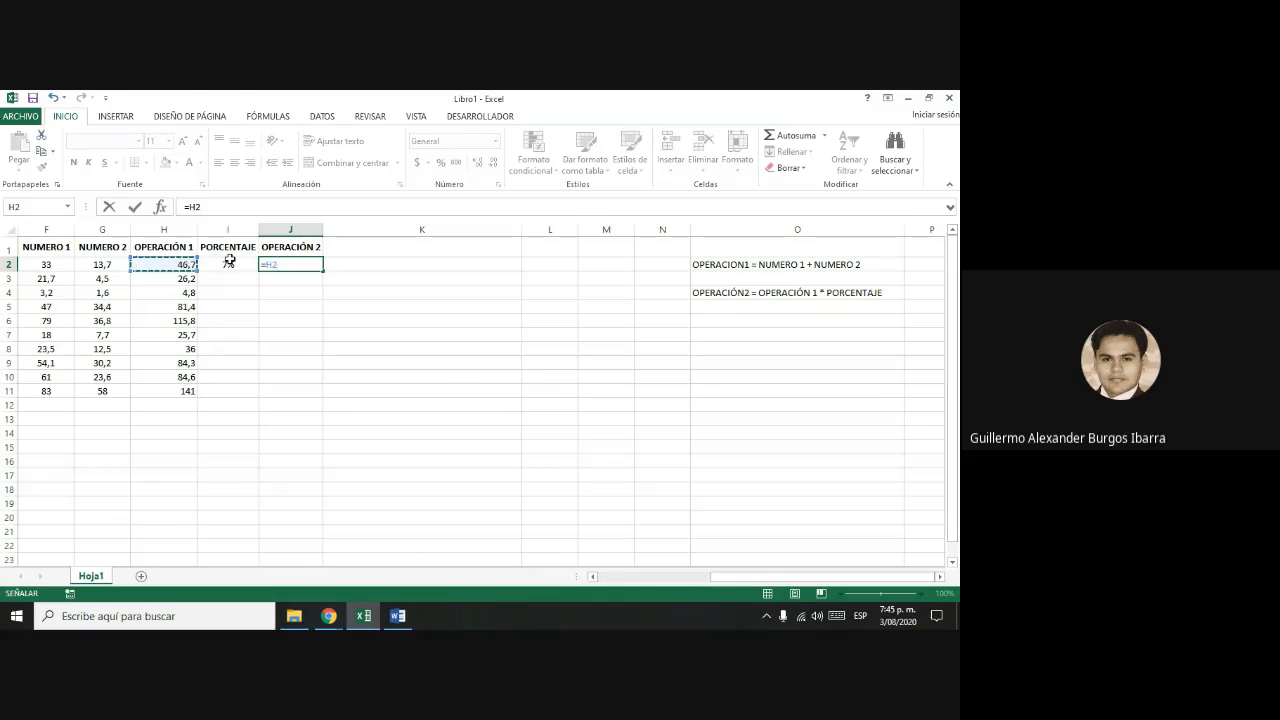
type("*")
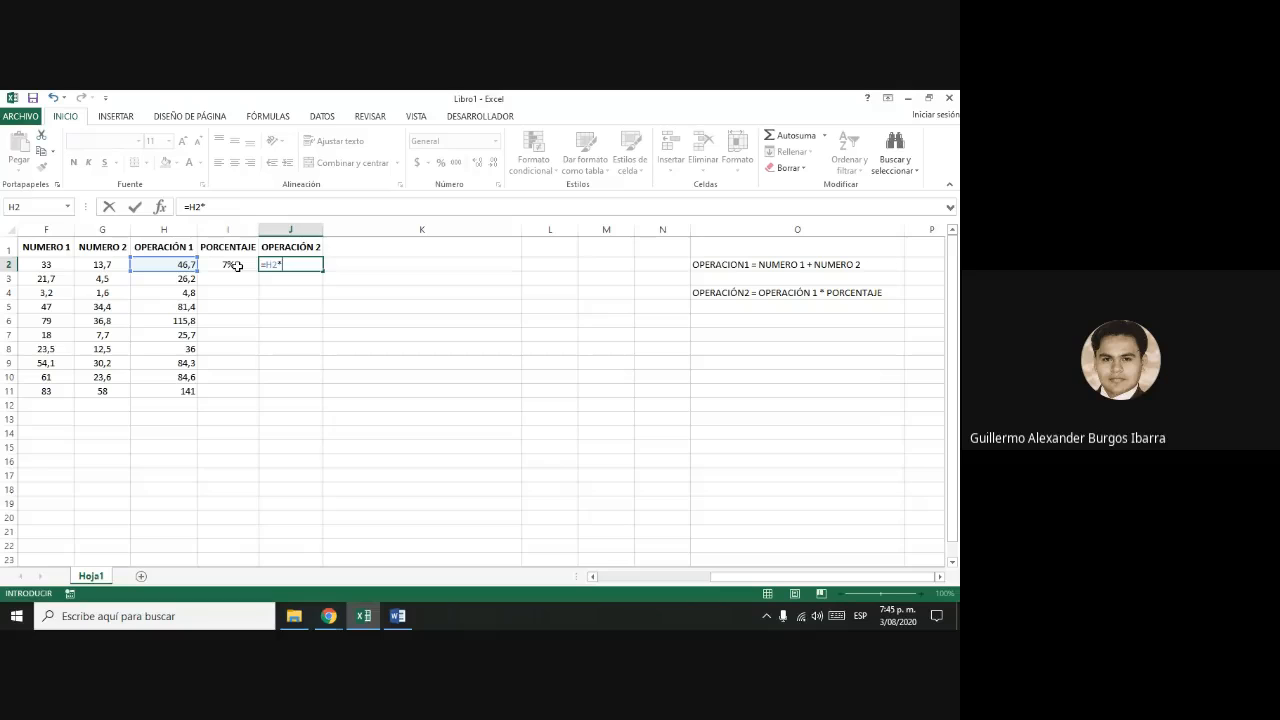
left_click(237, 265)
key("Return")
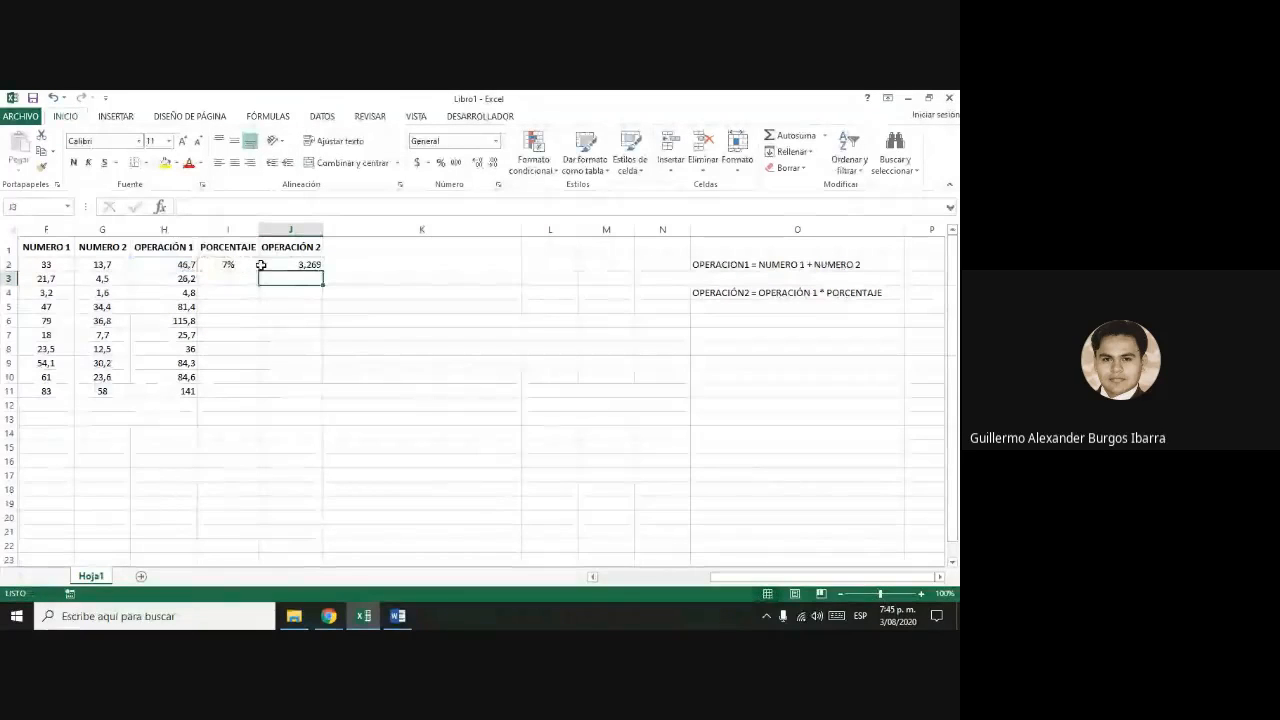
- Fill the J2 formula down the OPERACIÓN 2 column through J11
left_click(278, 264)
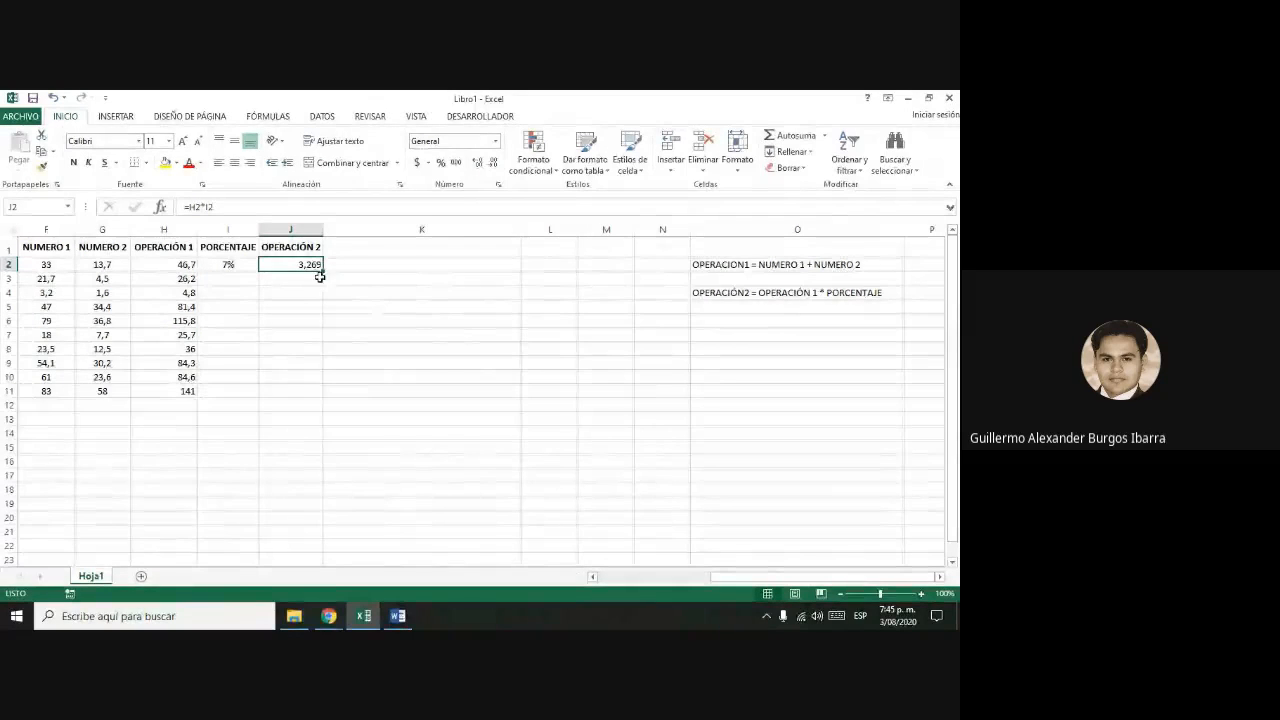
left_click_drag(322, 269, 321, 396)
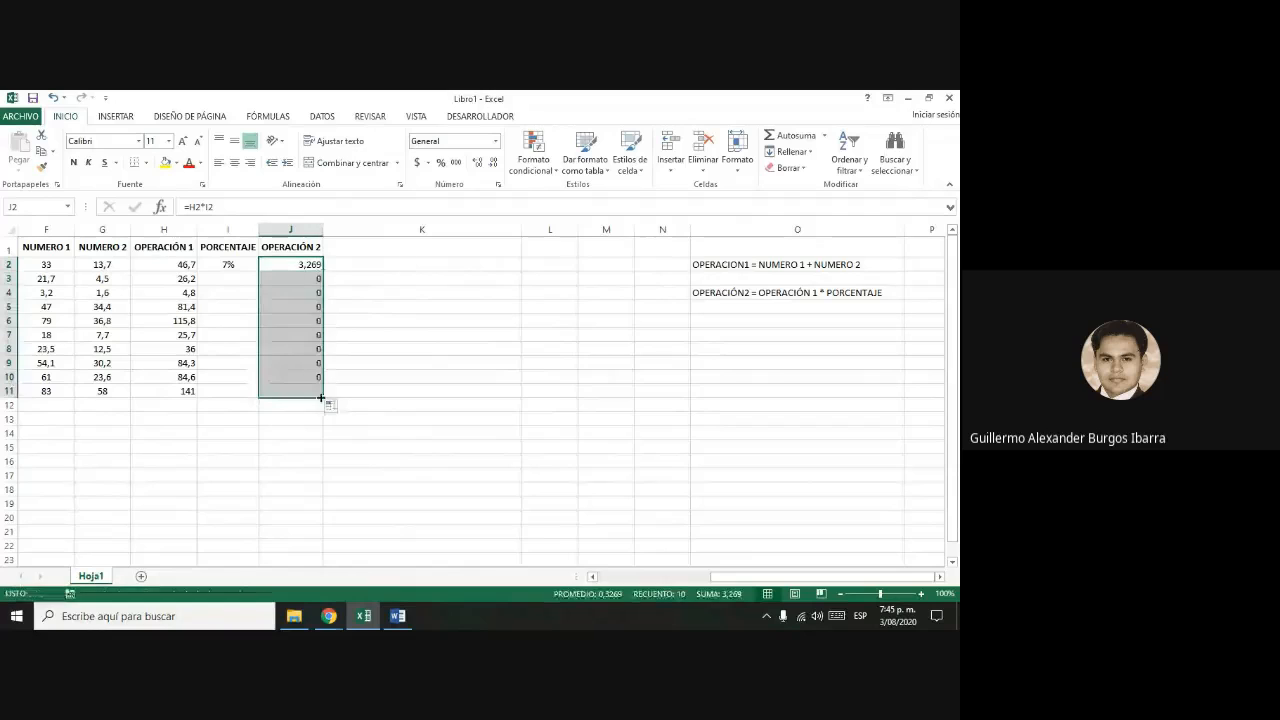
left_click(300, 264)
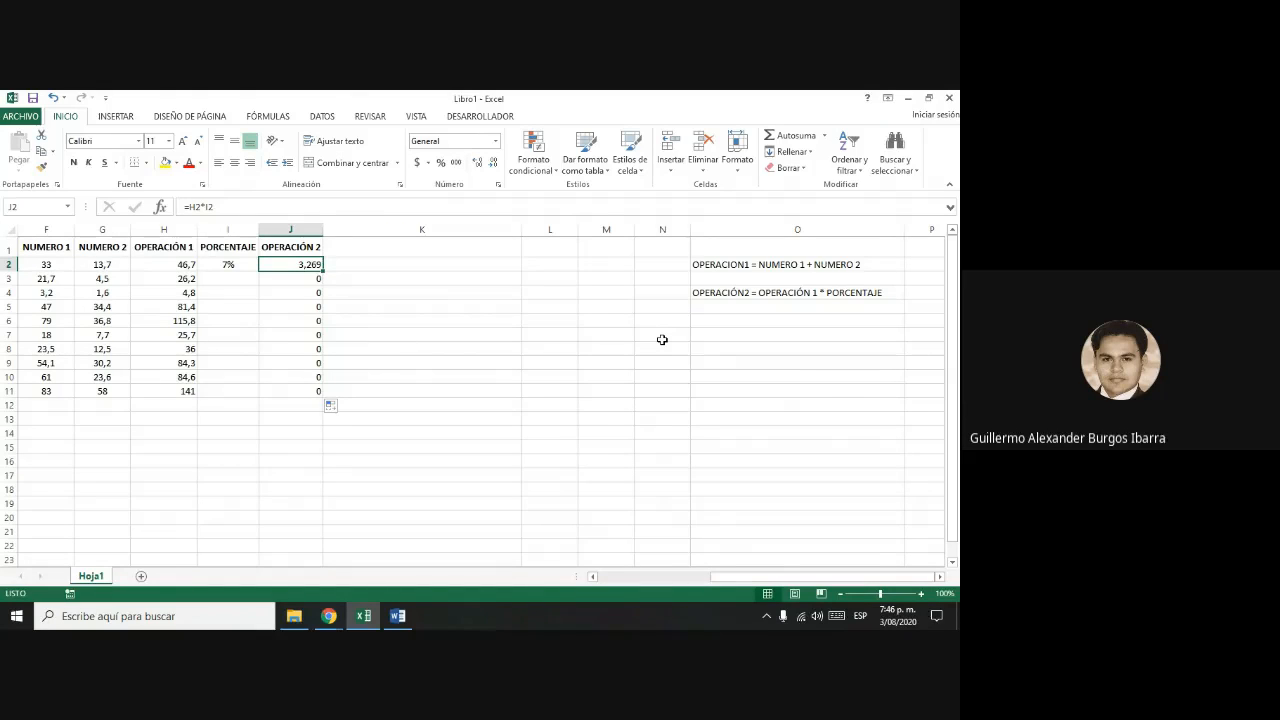
- Copy the 7% value from I2 into the remaining PORCENTAJE cells I3:I11
left_click(591, 316)
left_click(248, 262)
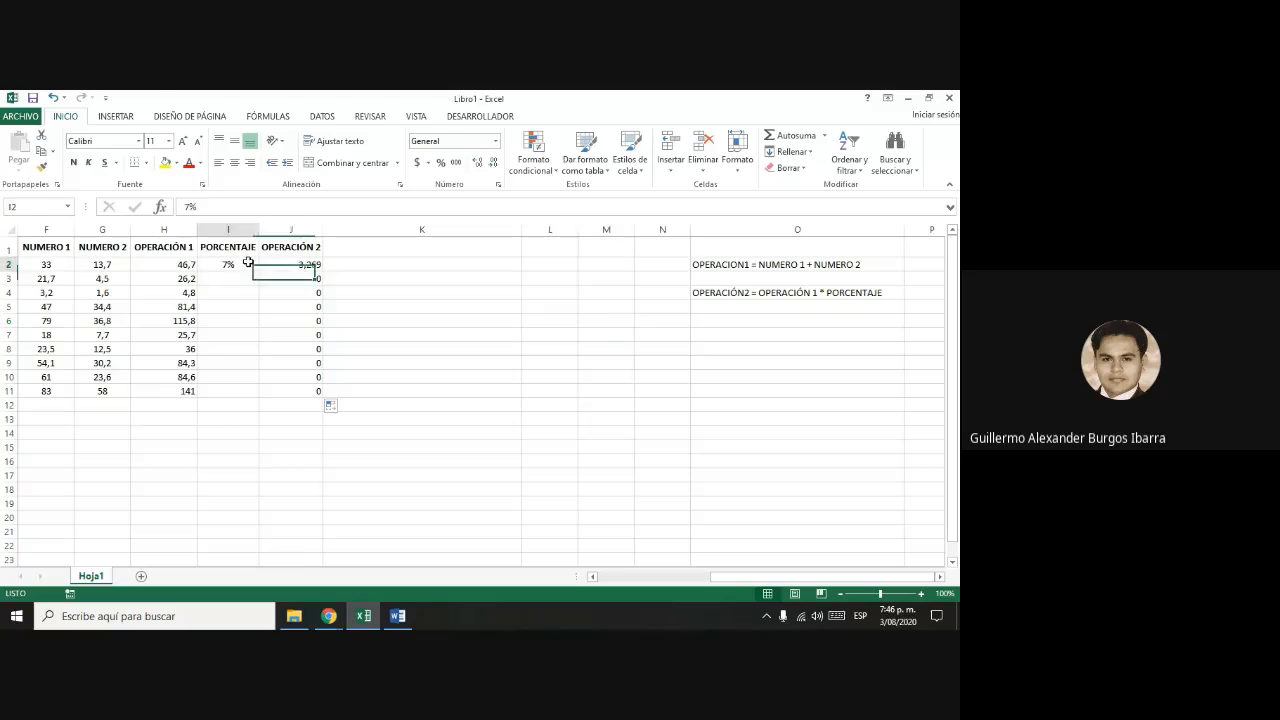
key("ctrl+c")
left_click_drag(234, 276, 229, 397)
key("ctrl+v")
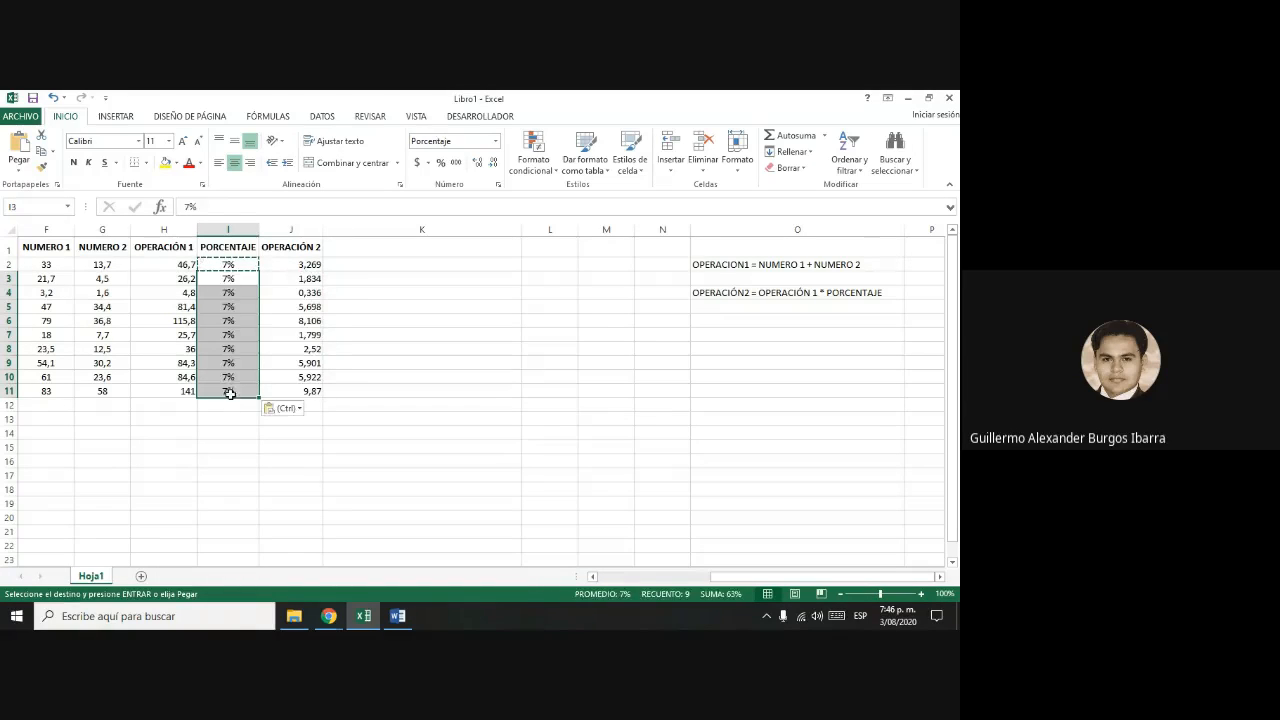
left_click(519, 444)
key("Escape")
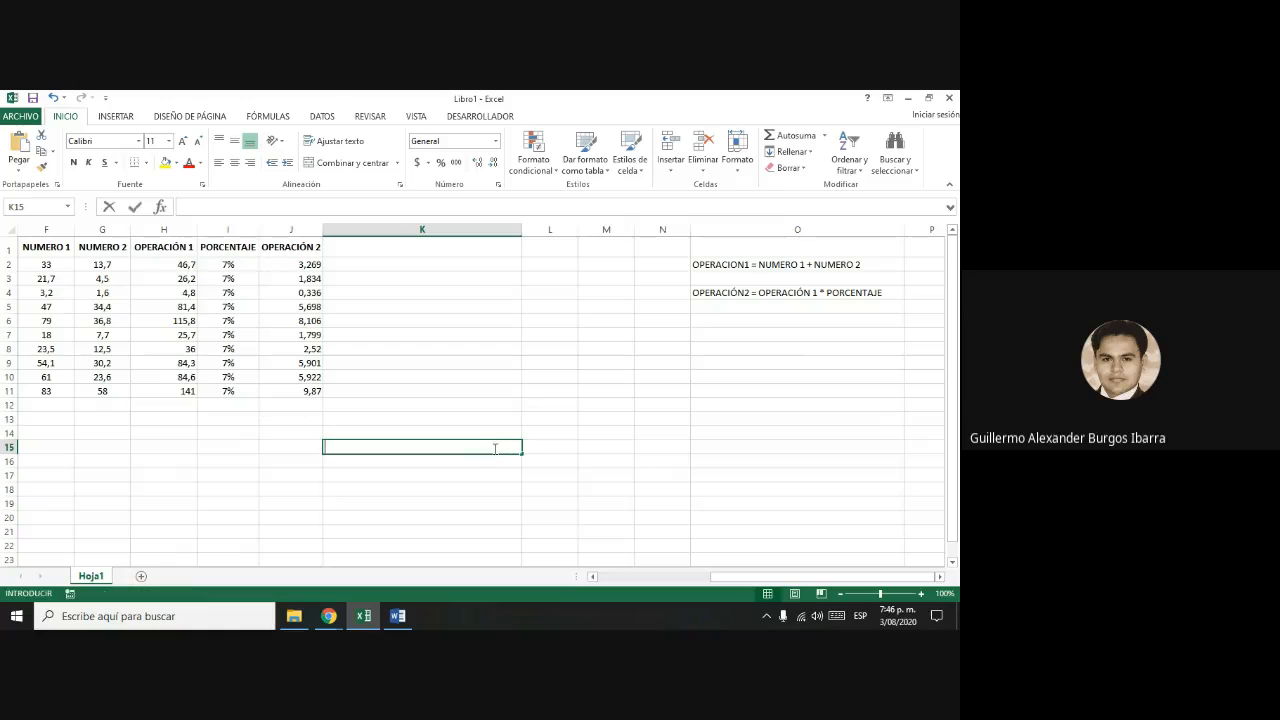
left_click(587, 434)
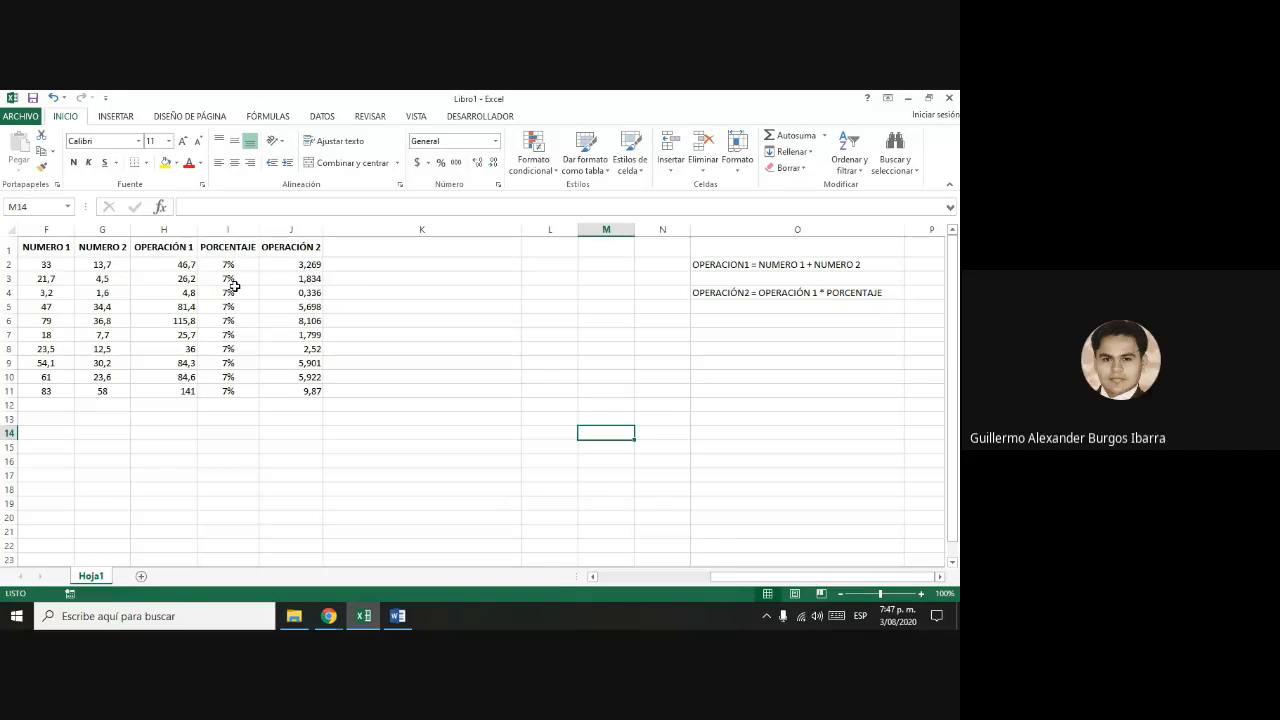
- Clear the copied percentages from I3:I11, keeping only the 7% in I2
left_click_drag(229, 278, 253, 382)
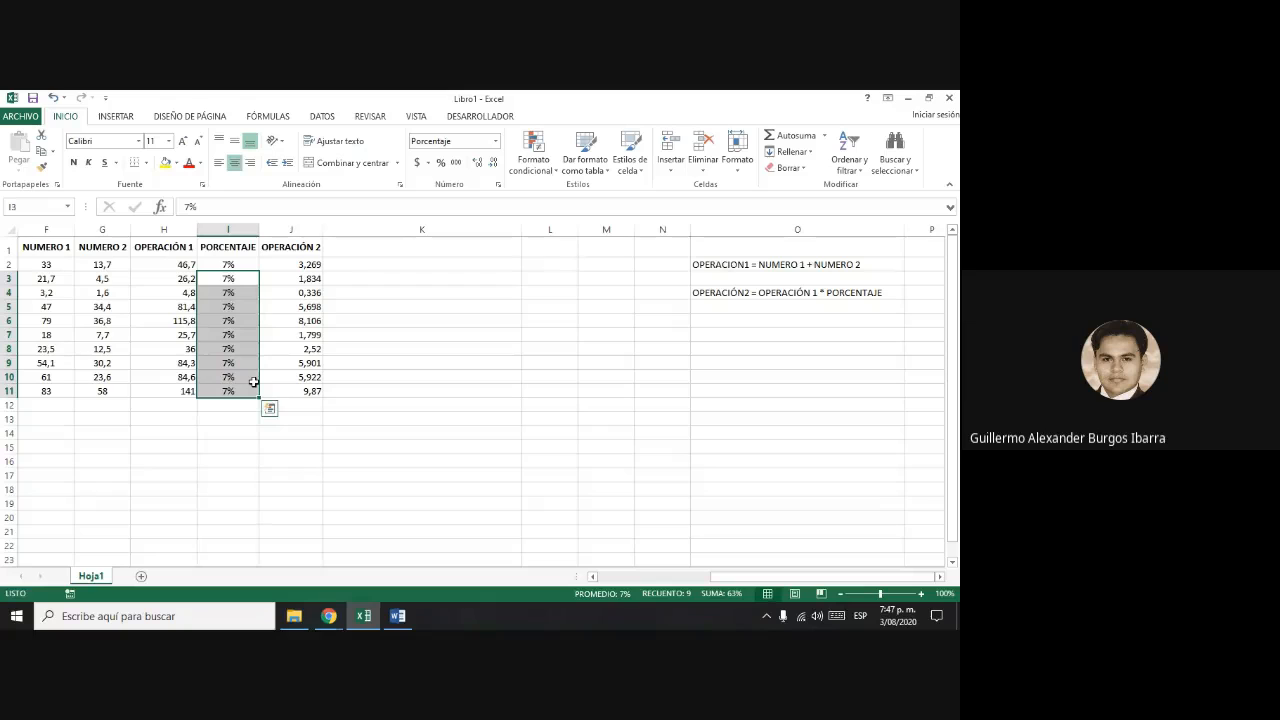
key("Delete")
left_click(242, 265)
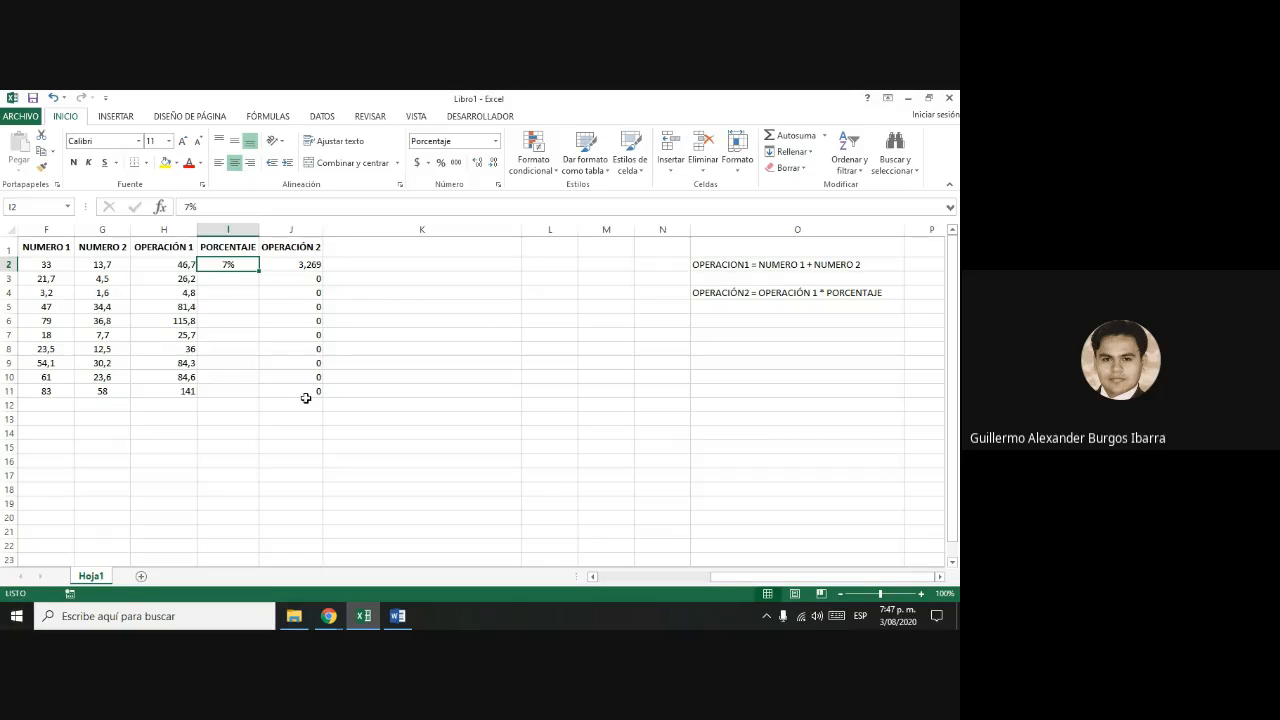
- Clear the filled OPERACIÓN 2 formulas from J3:J11, keeping only the formula in J2
left_click(302, 264)
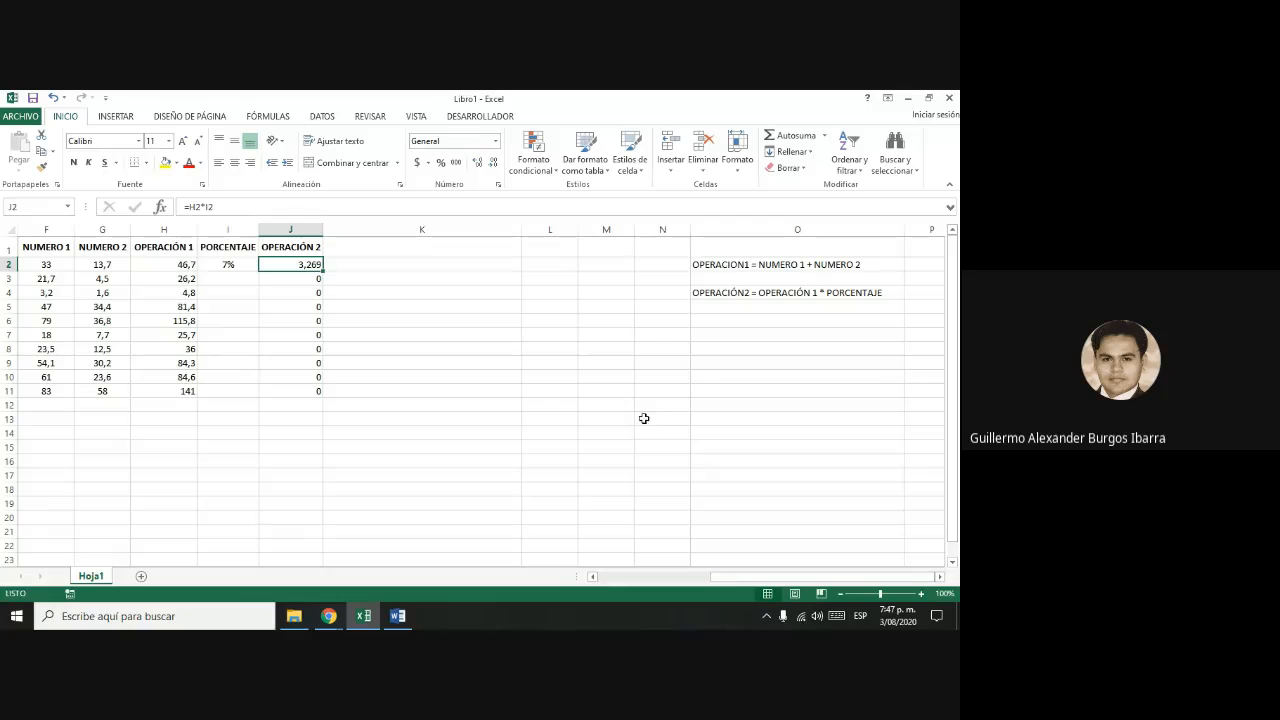
left_click_drag(316, 280, 314, 389)
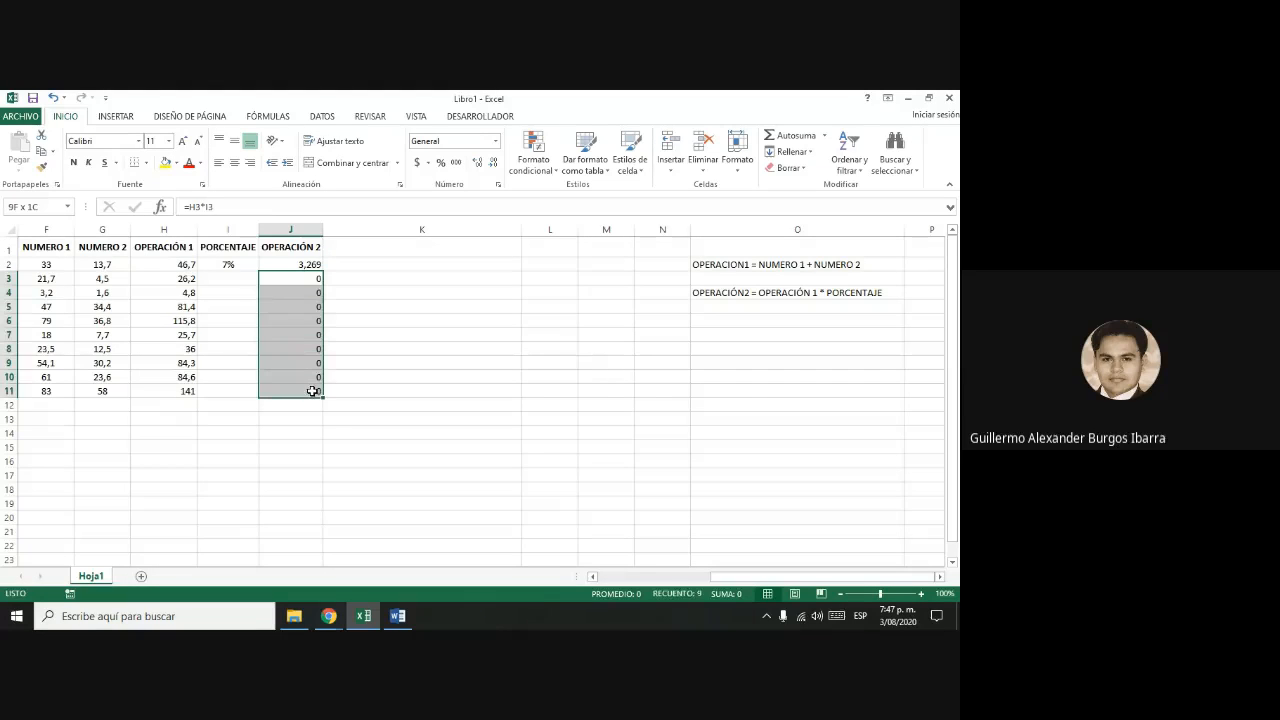
key("Delete")
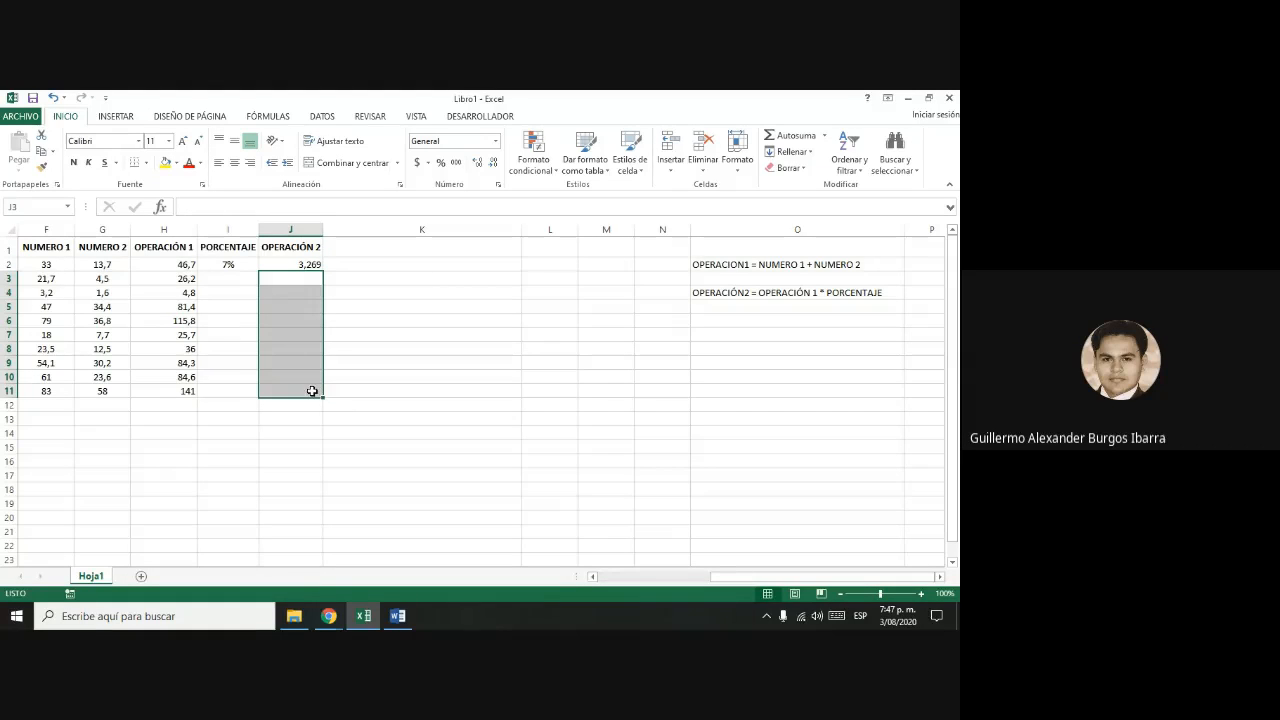
- Enter the formula =H3*I2 in cell J3 to multiply OPERACIÓN 1 by the single percentage cell
left_click(305, 278)
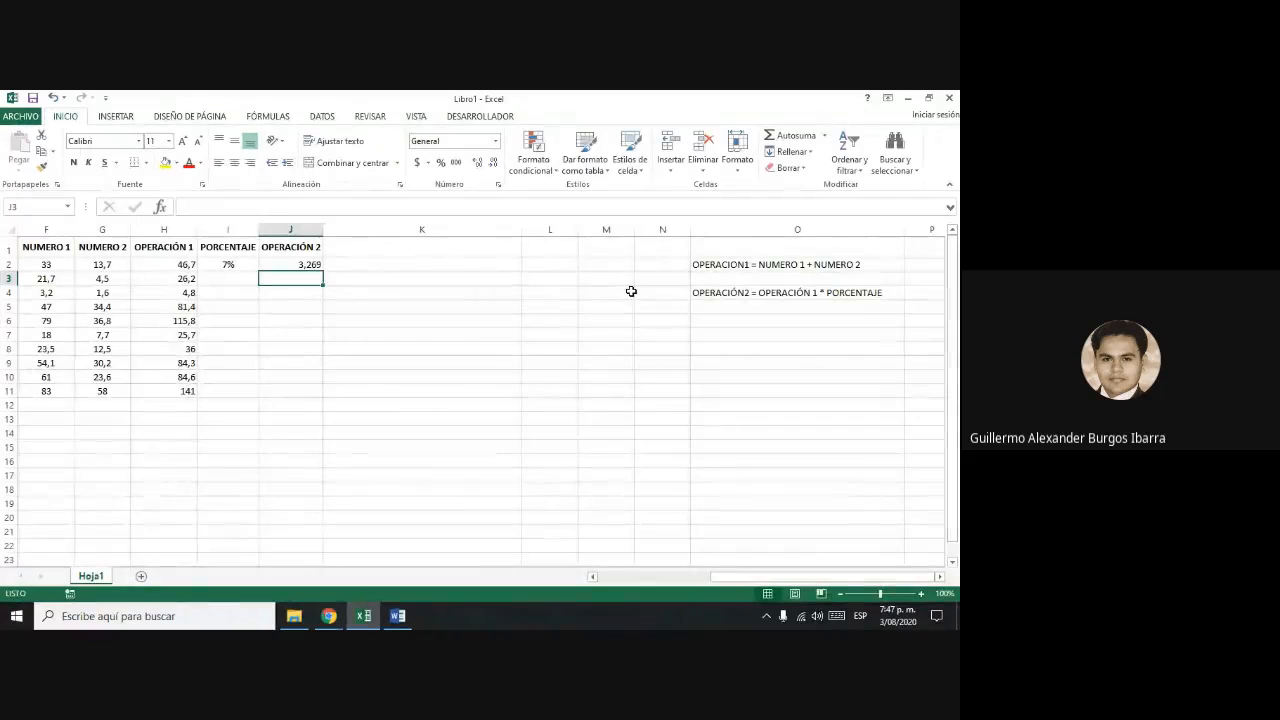
type("=")
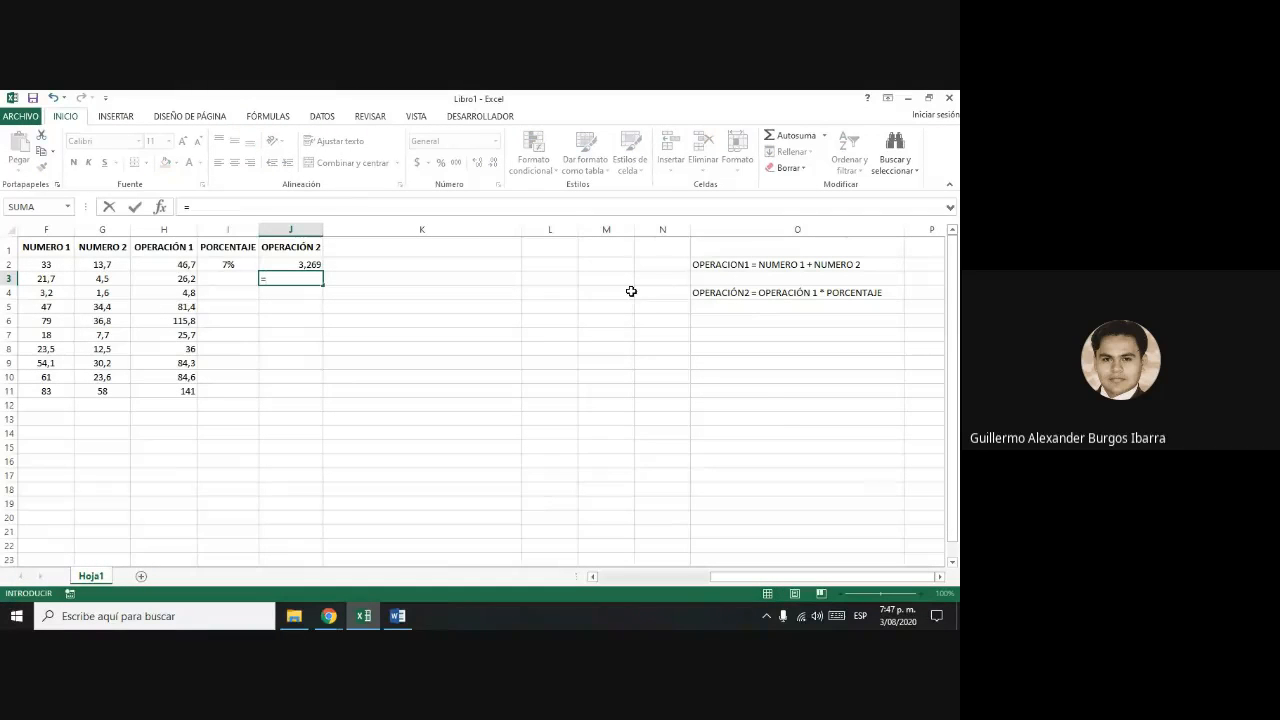
left_click(188, 282)
type("*")
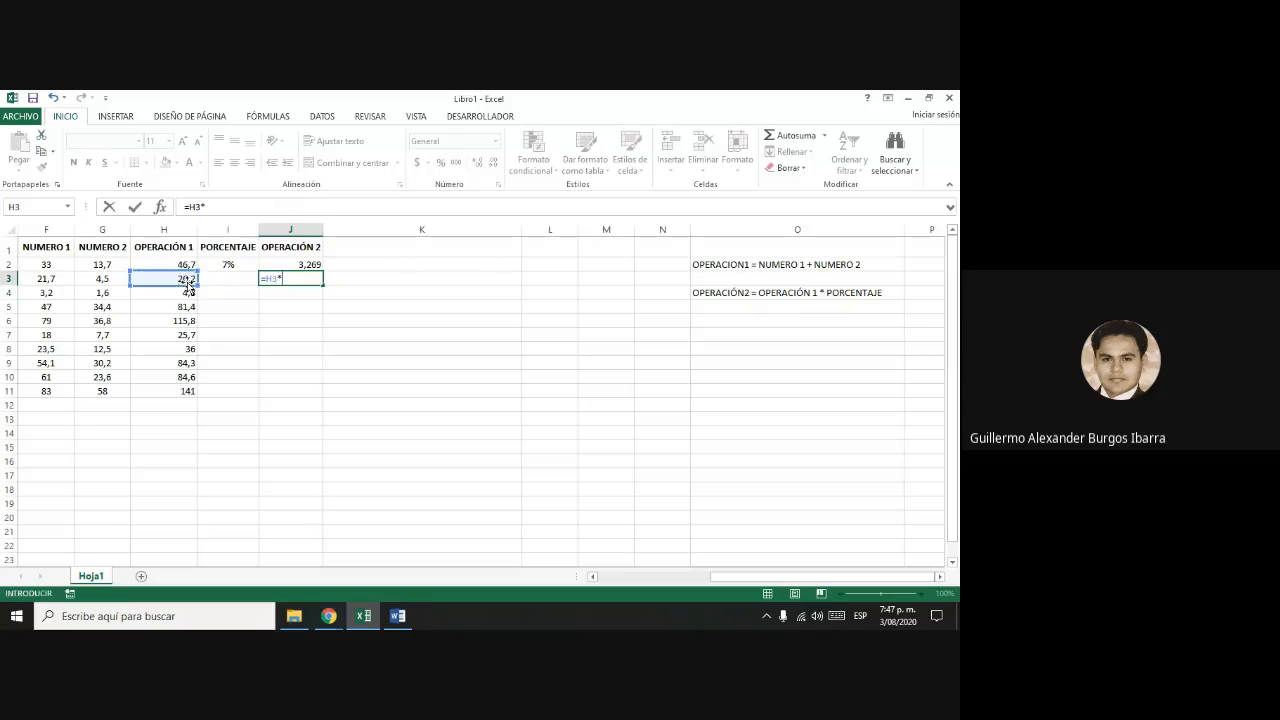
left_click(243, 265)
key("Return")
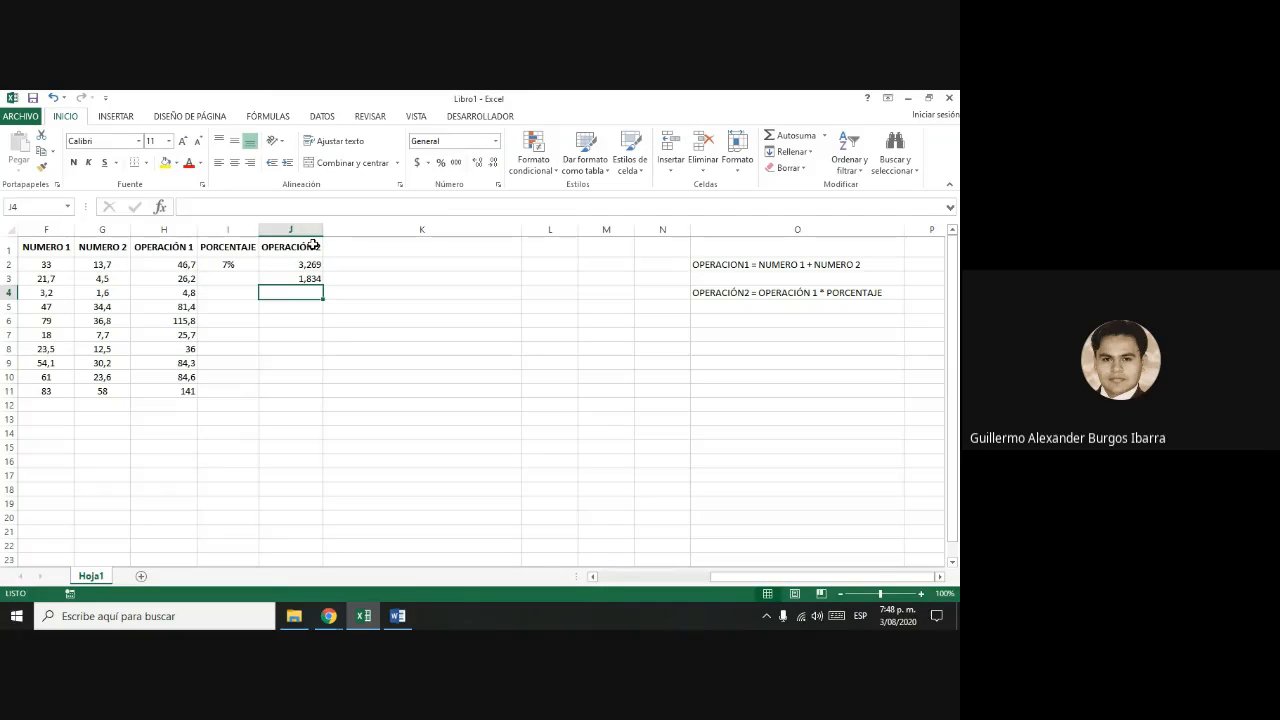
- Enter the formula =H4*I2 in cell J4 of the OPERACIÓN 2 column
type("=")
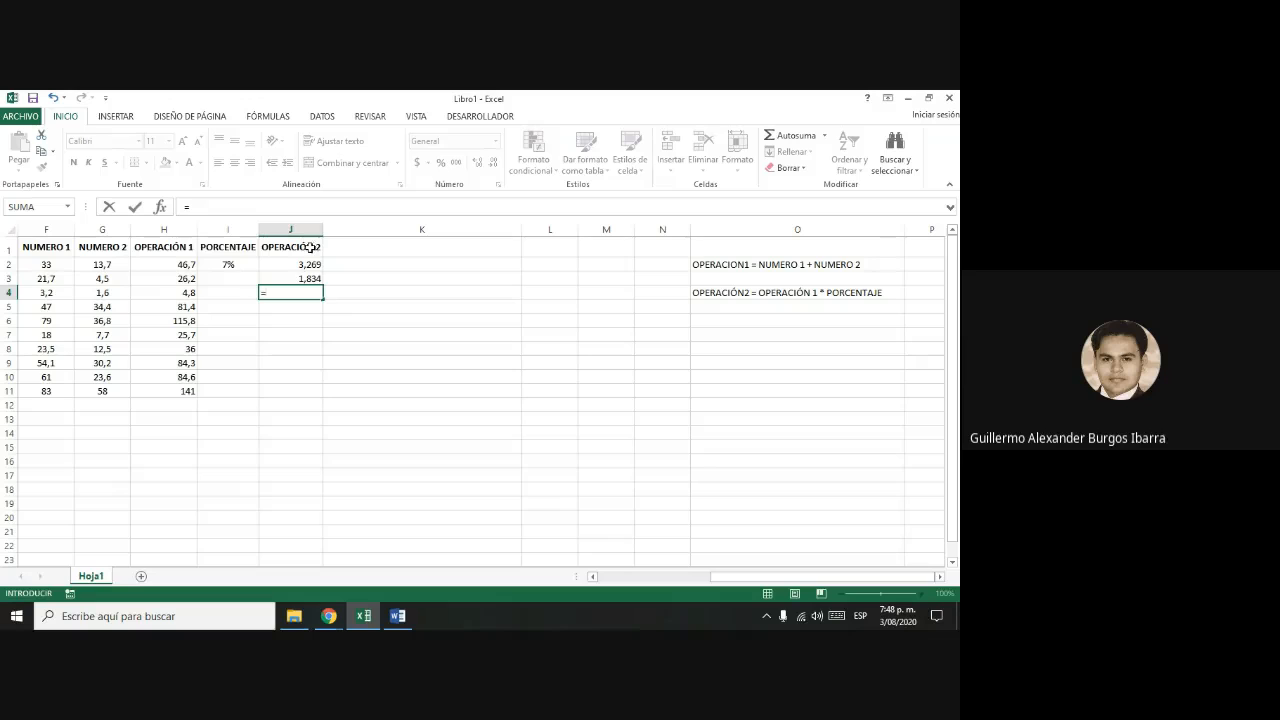
left_click(185, 297)
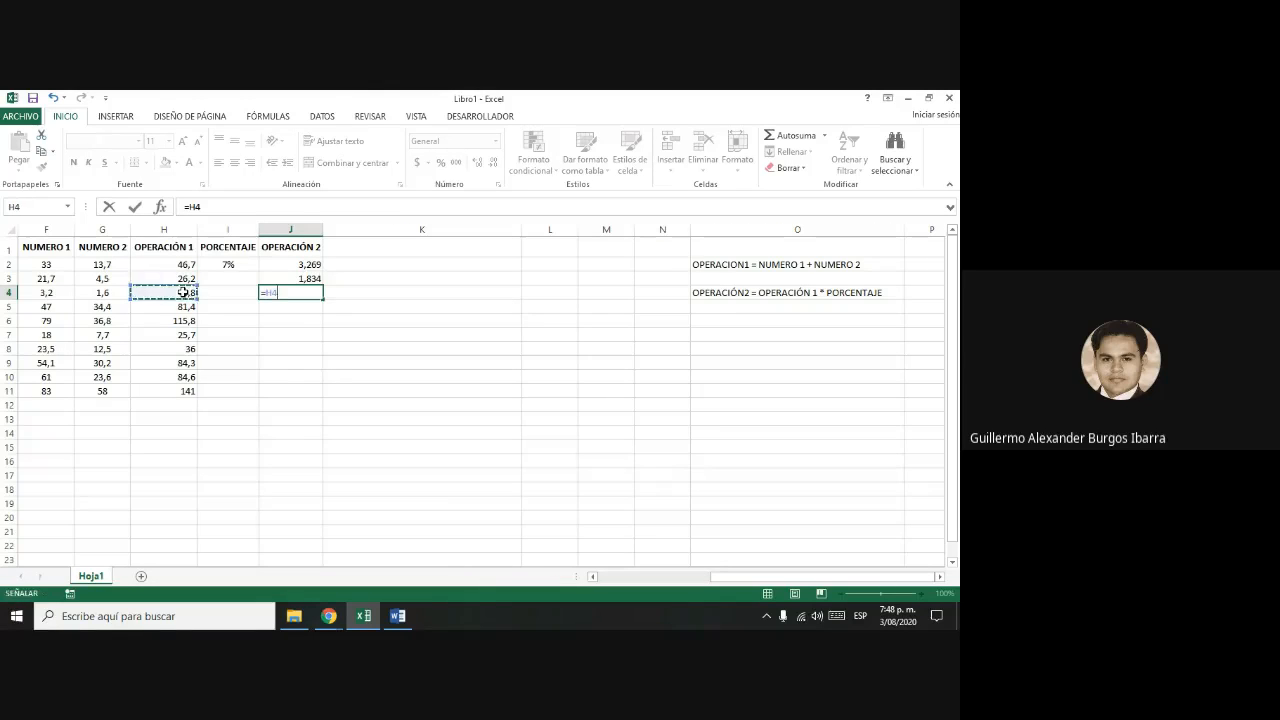
type("*")
left_click(246, 262)
key("Return")
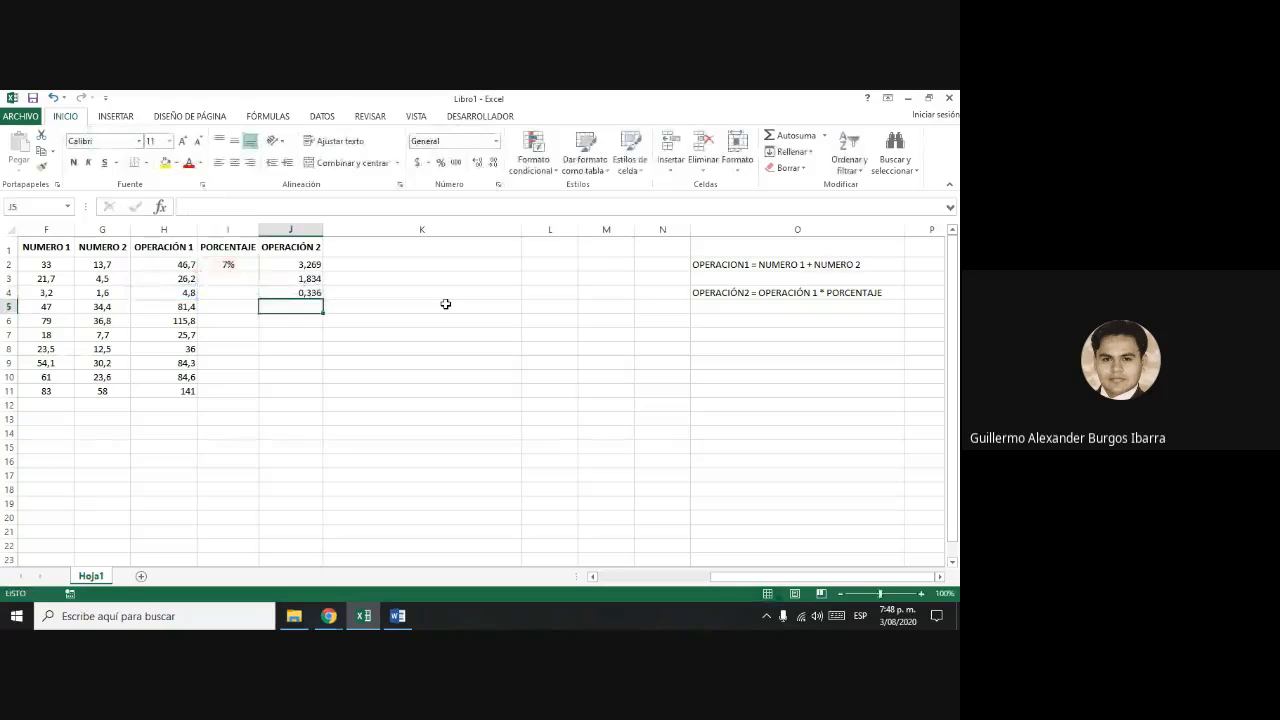
- Compare the formulas in J2, J3 and J4, and clear the manually entered ones from J3:J4
left_click(305, 265)
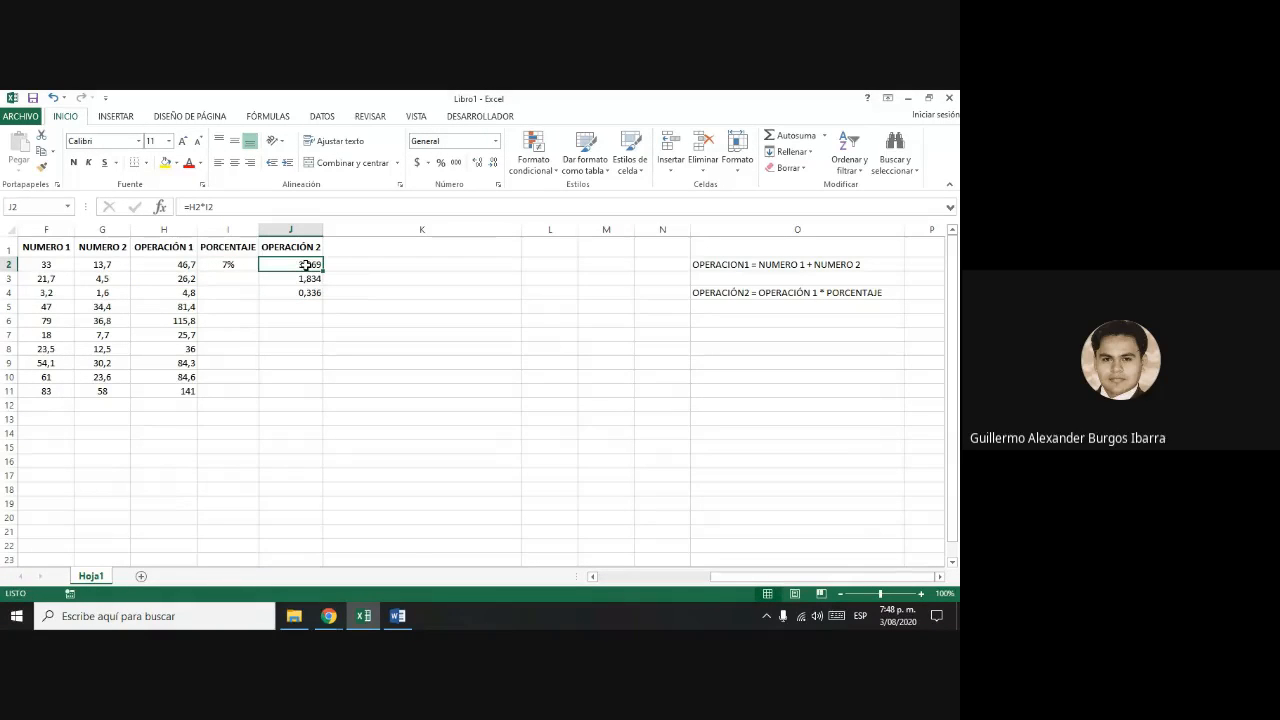
left_click(304, 278)
left_click(303, 292)
left_click_drag(305, 277, 306, 291)
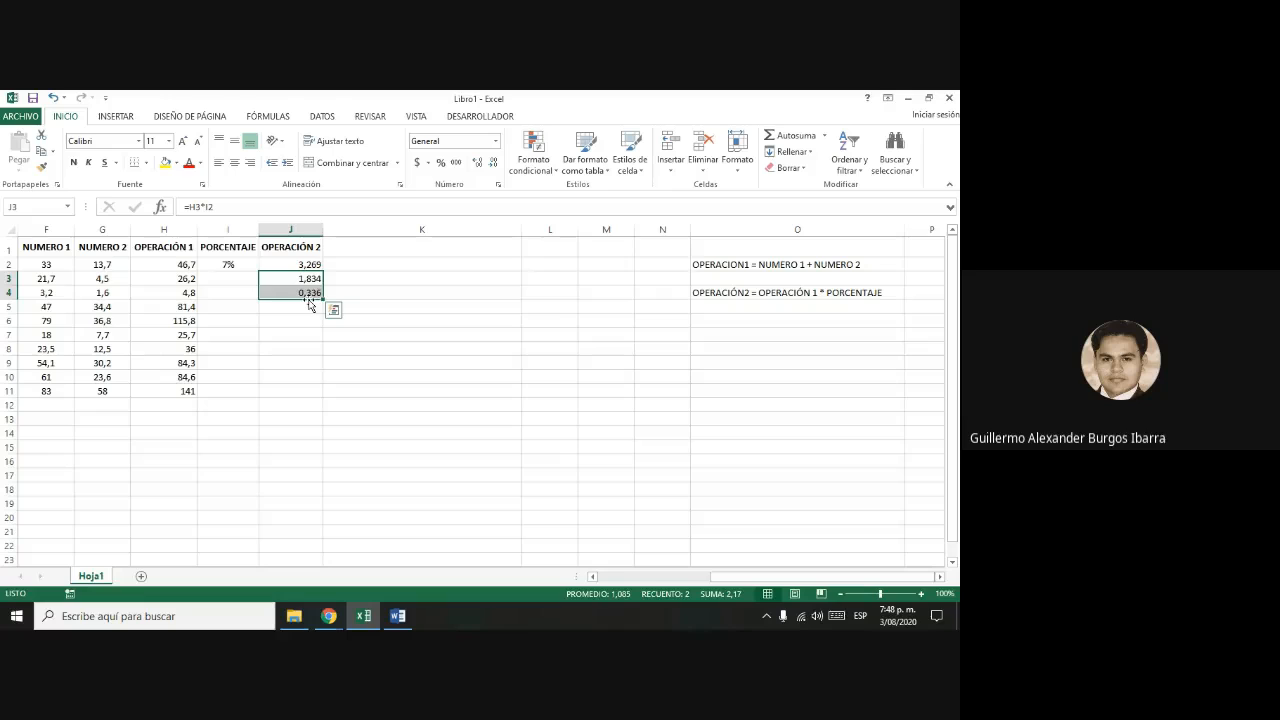
key("Delete")
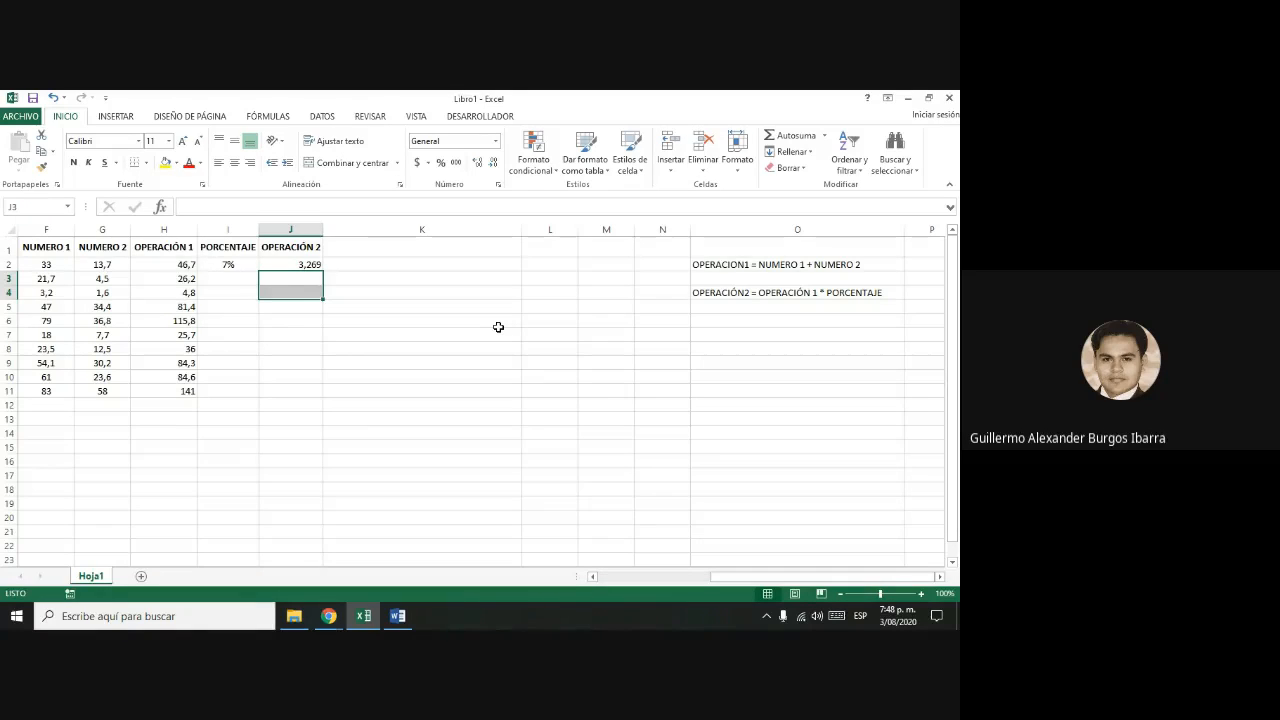
- Change the J2 formula to =H2*$I$2 with an absolute percentage reference and fill it down through J11
left_click(310, 264)
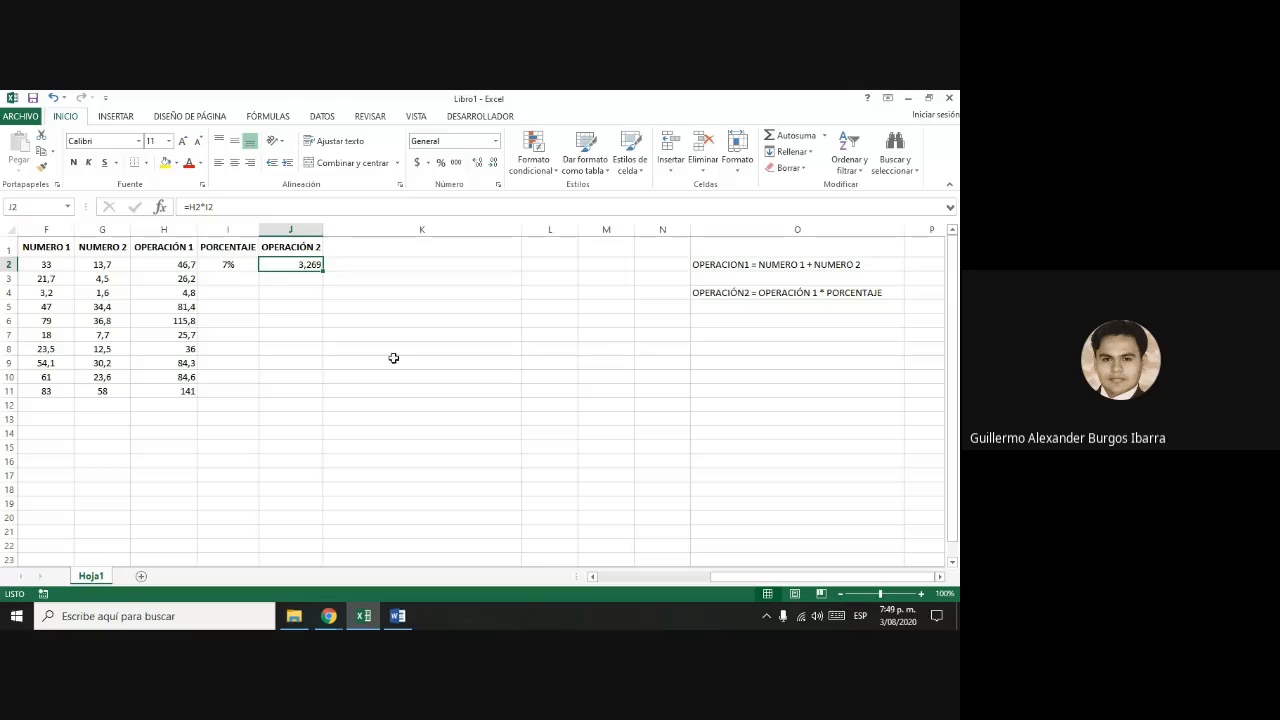
left_click(210, 206)
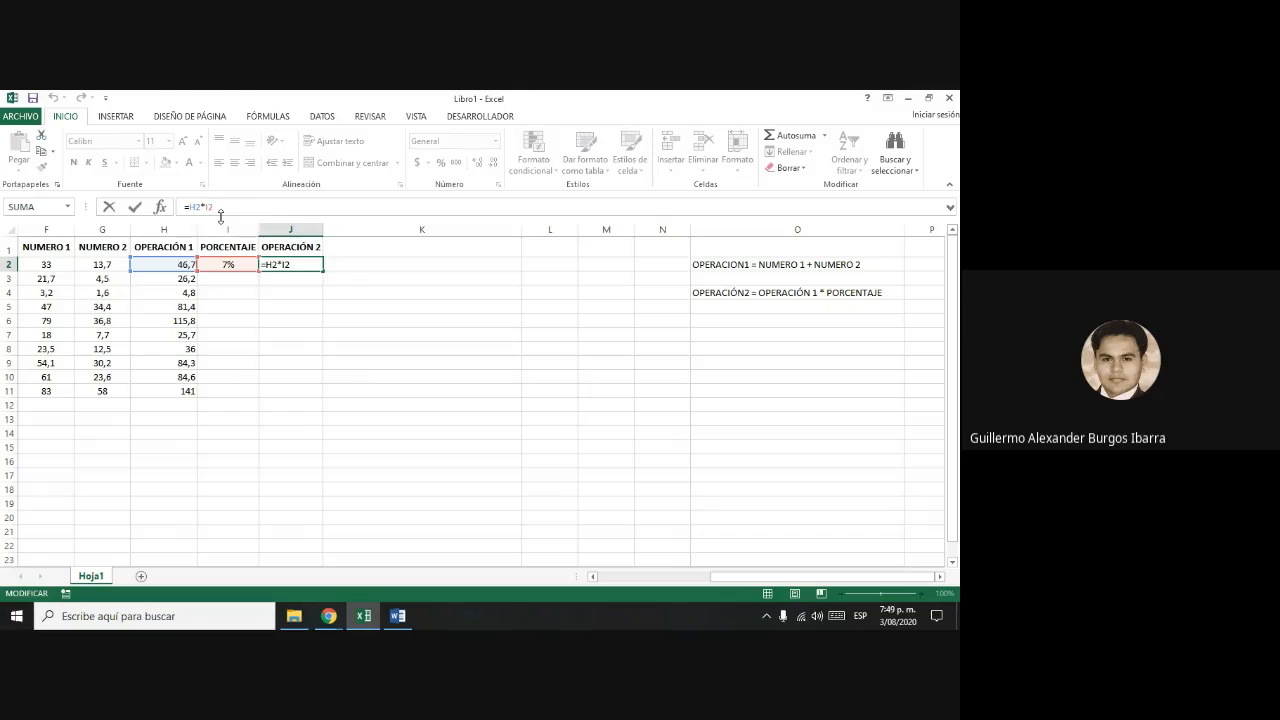
key("F4")
key("BackSpace")
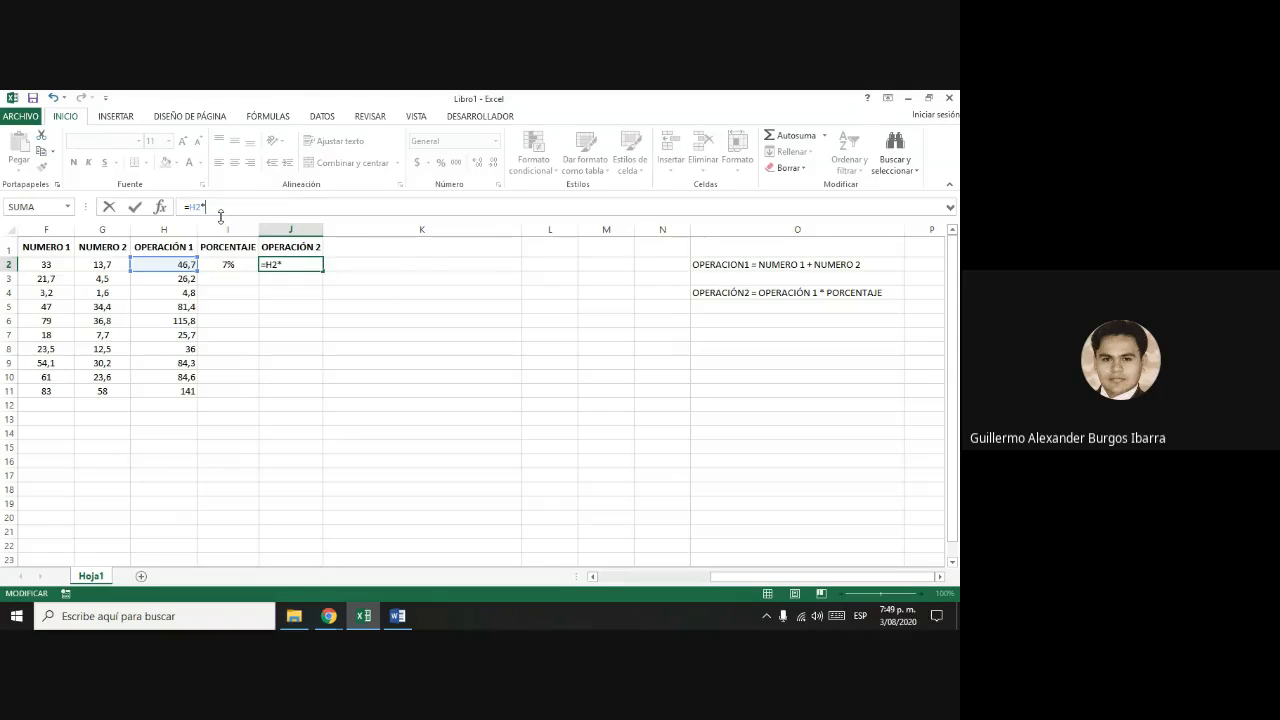
type("$I$2")
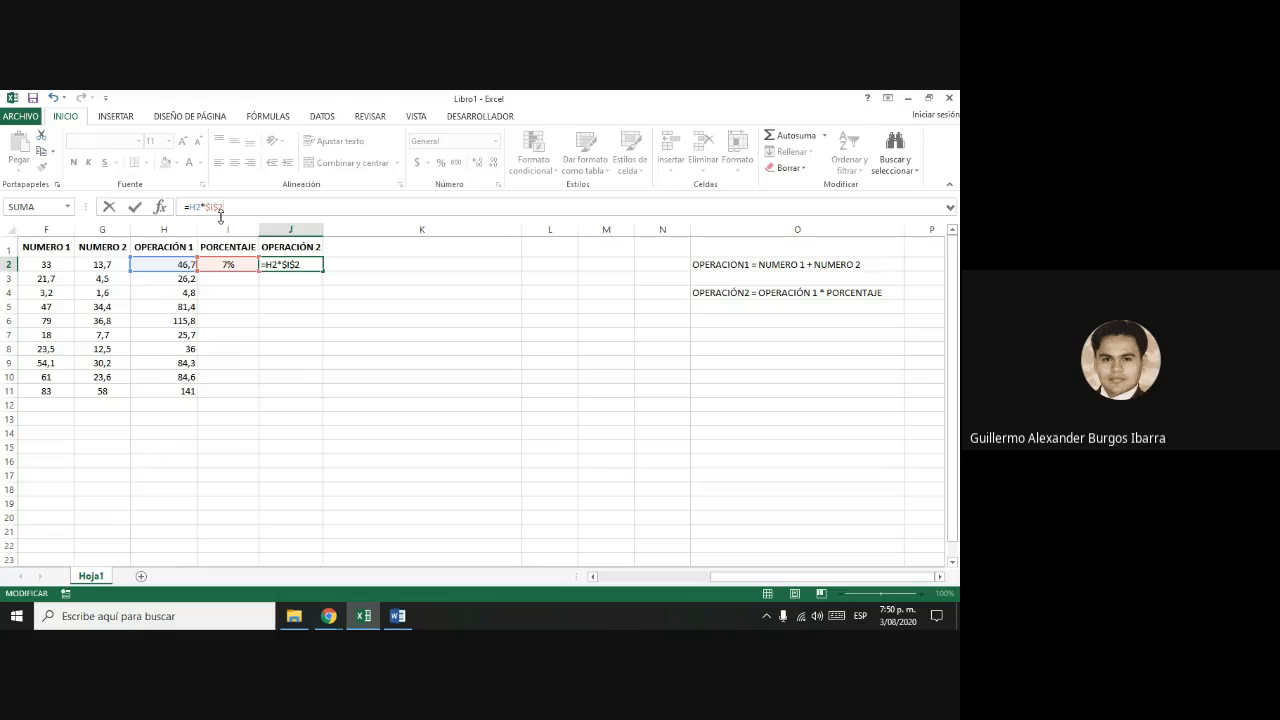
key("ctrl+Return")
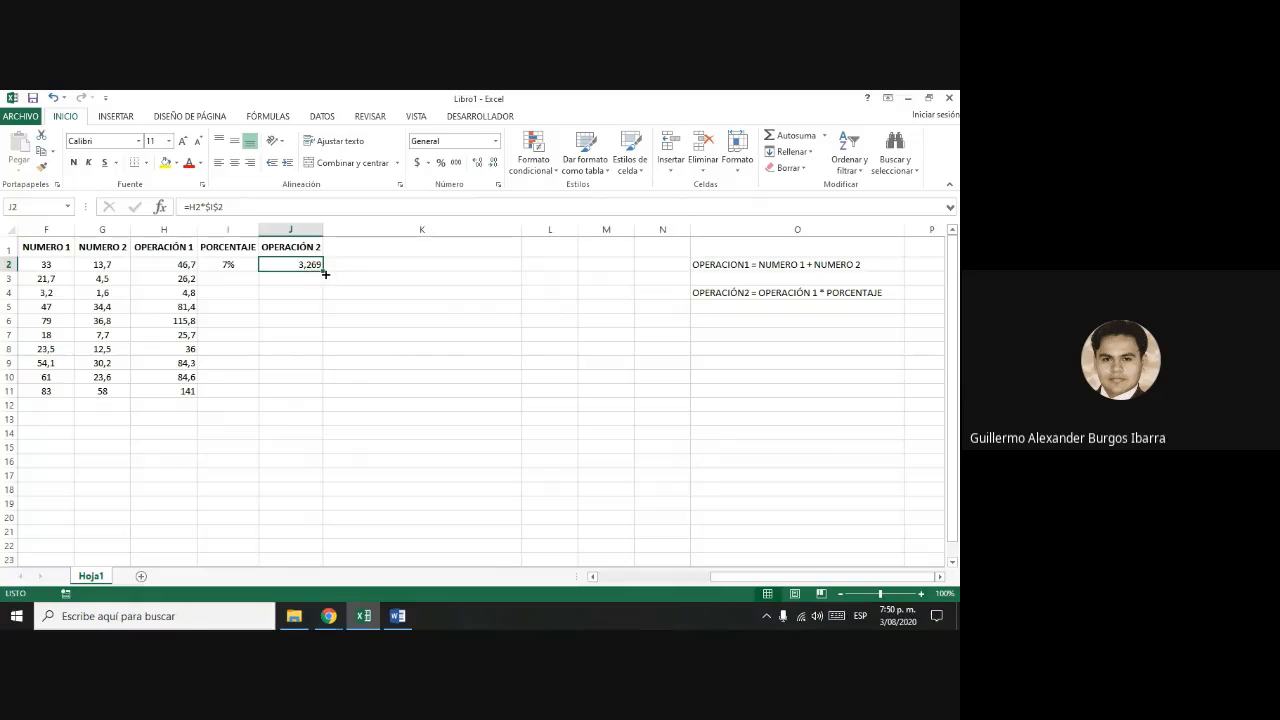
left_click_drag(321, 269, 319, 395)
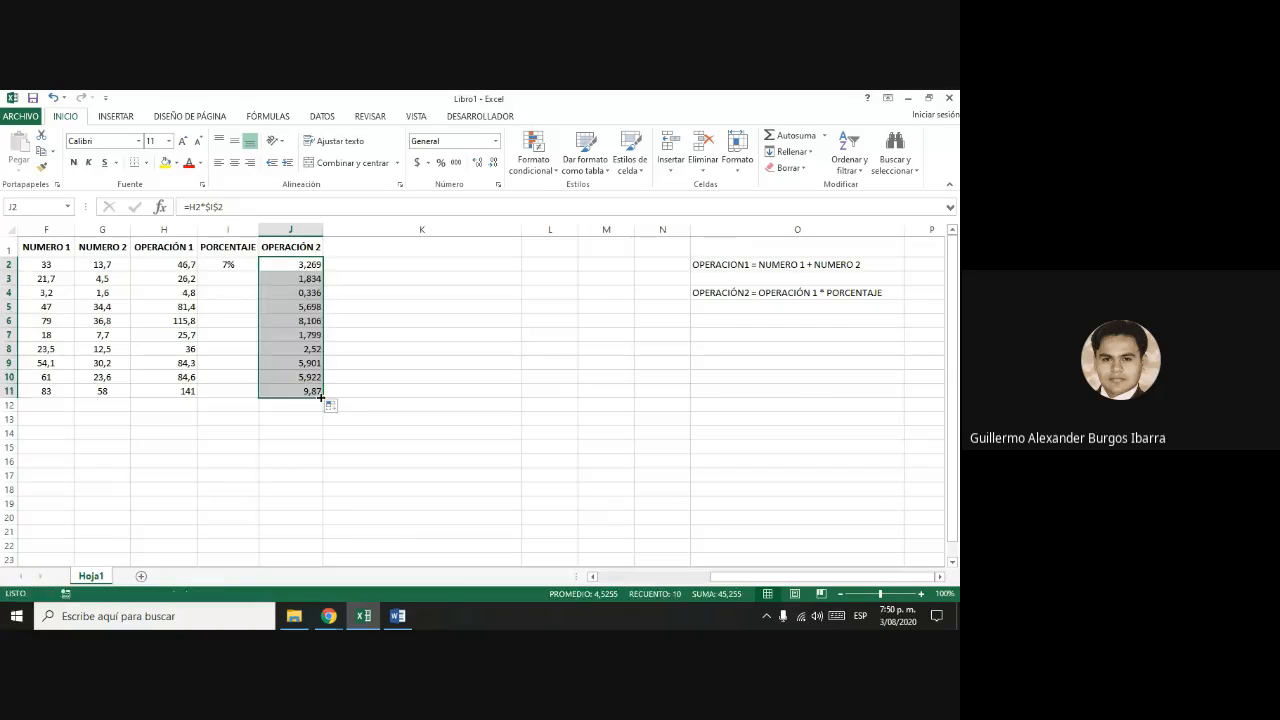
- Examine the OPERACIÓN 2 formulas in J2:J11 row by row, comparing their relative H references with the absolute $I$2 reference
left_click(314, 265)
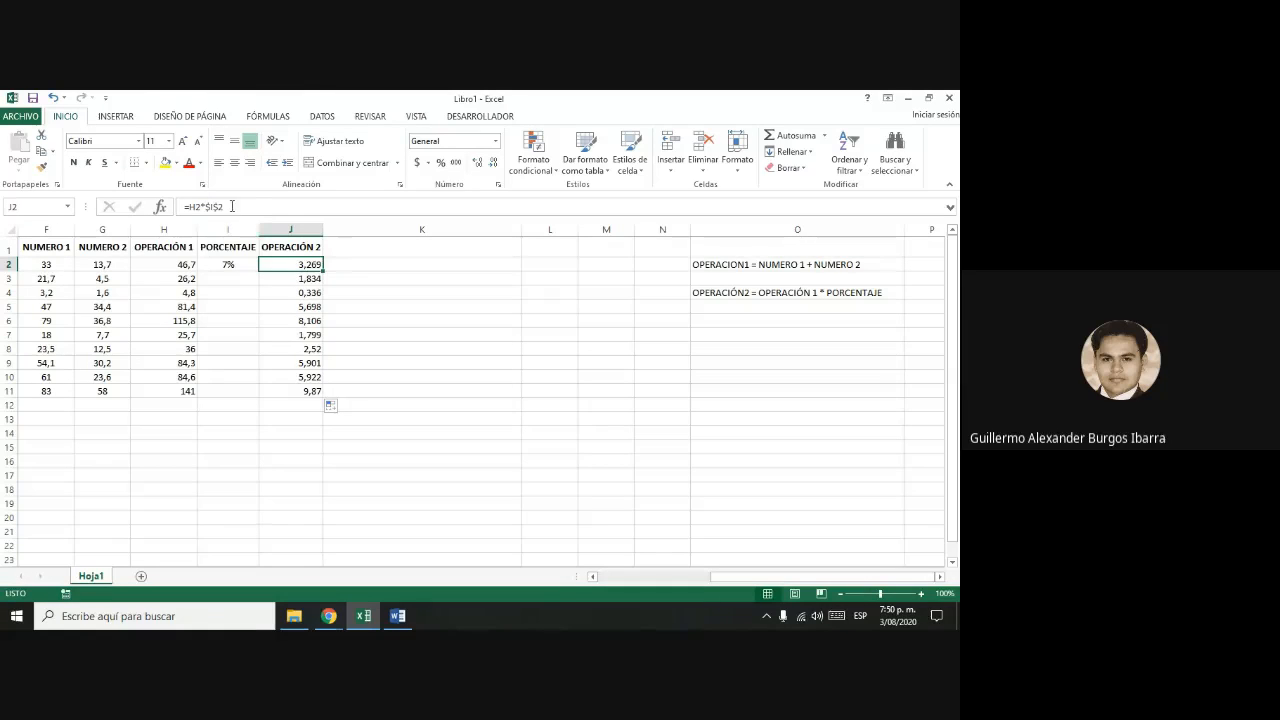
left_click(290, 292)
key("Up")
key("Down")
key("Down")
key("Down")
key("Down")
key("Down")
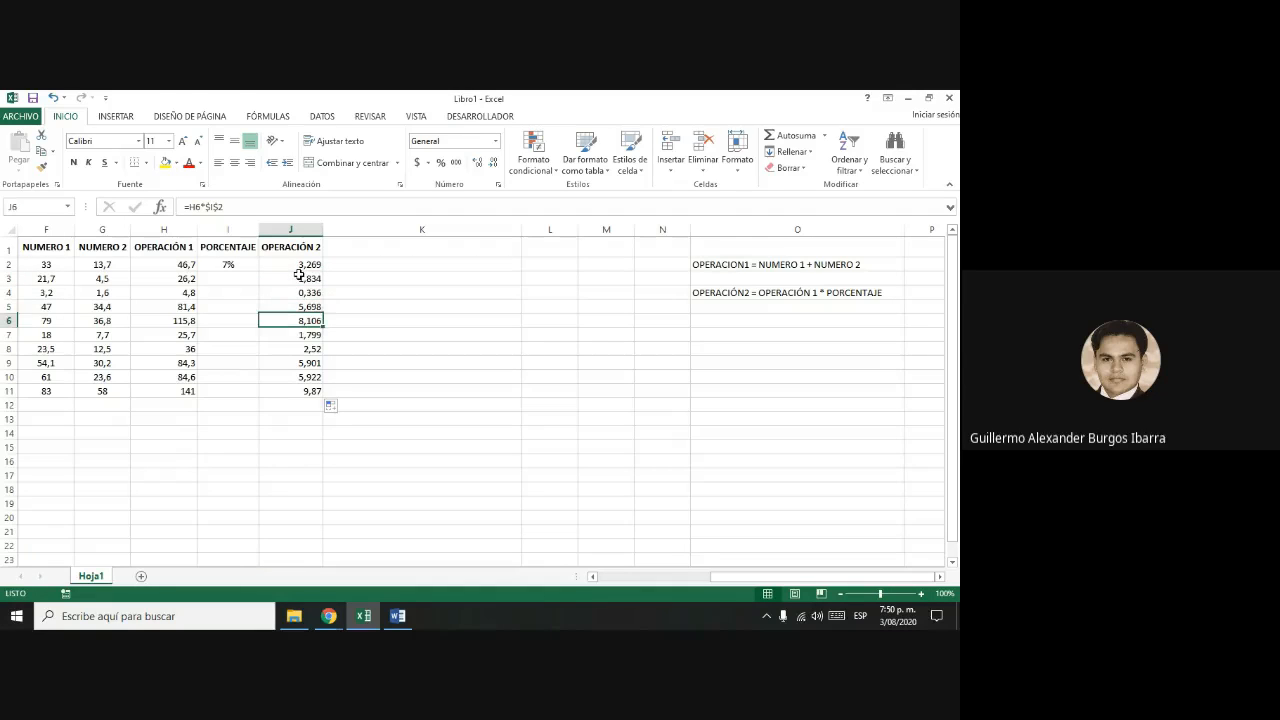
key("Down")
key("Down")
key("Down")
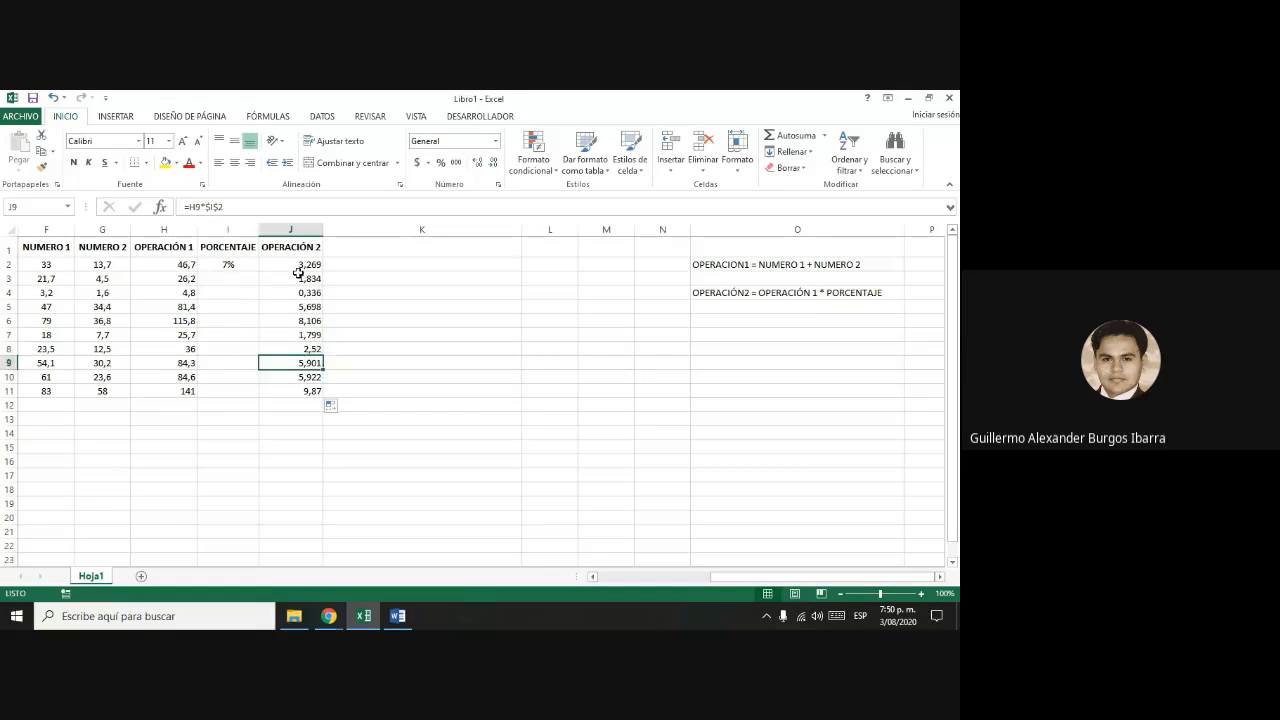
key("Up")
key("Up")
key("Up")
key("Up")
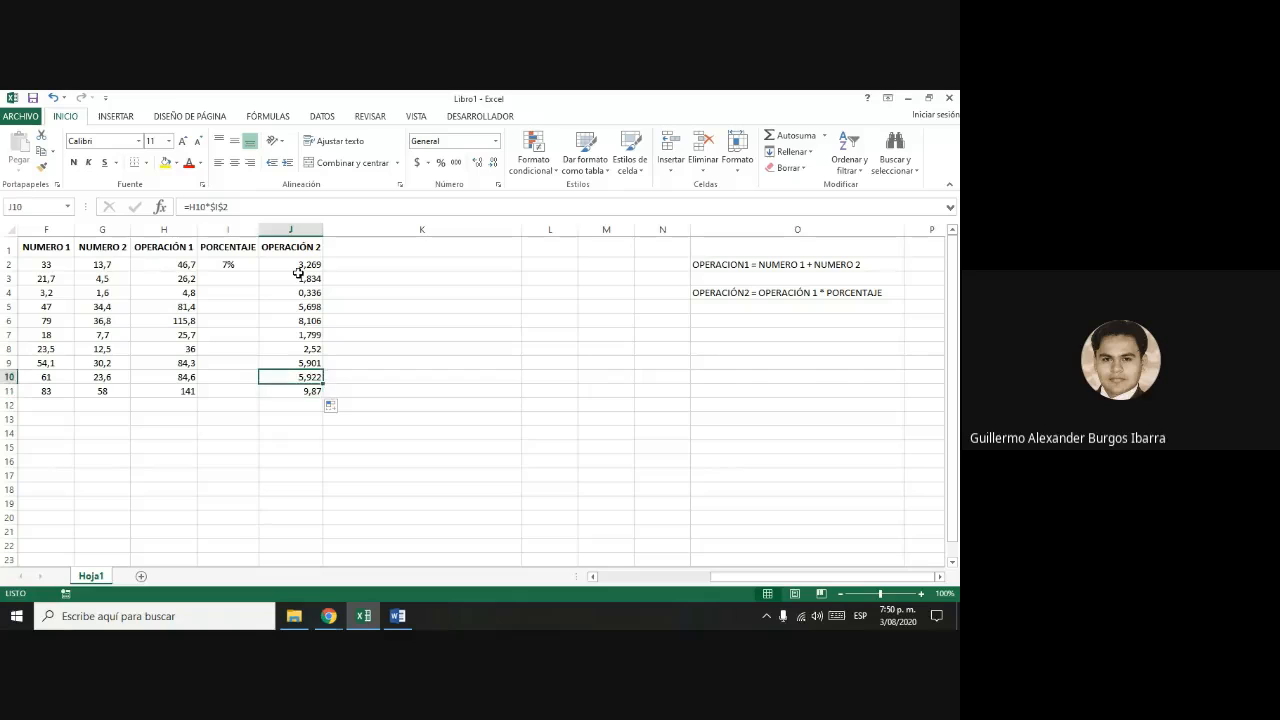
key("Up")
key("Up")
key("Up")
key("Up")
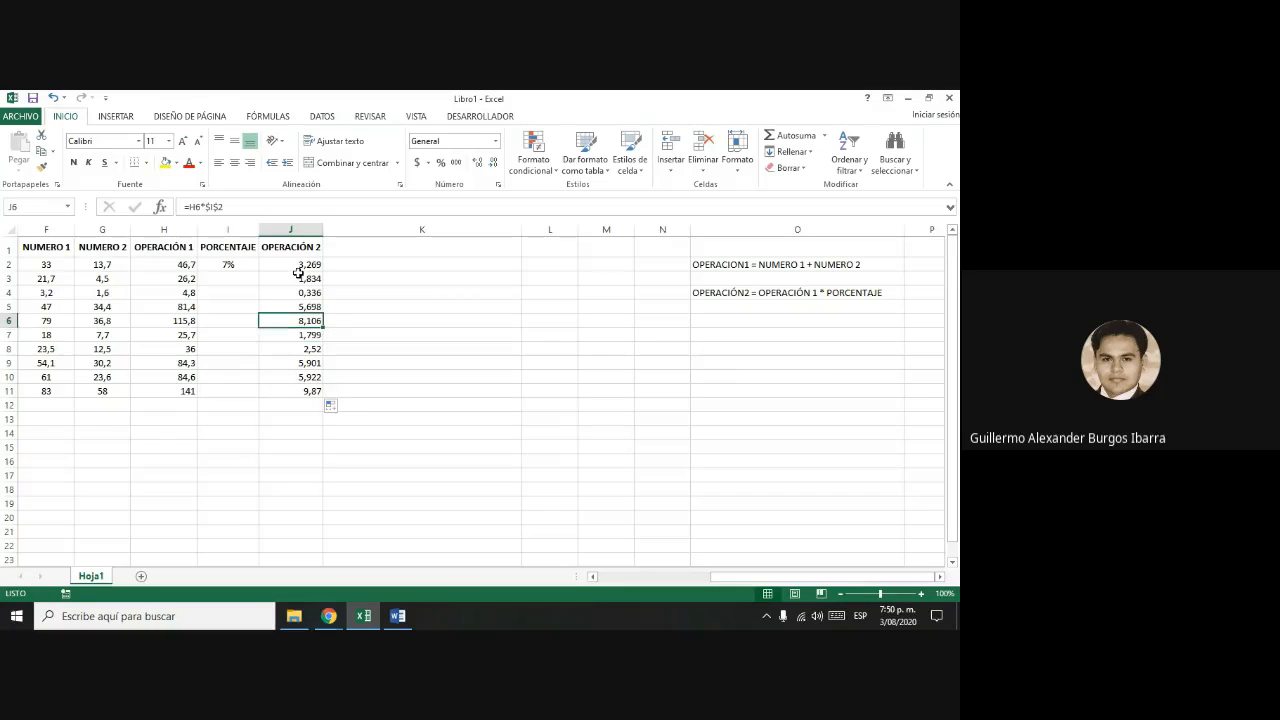
key("Up")
key("Down")
key("Down")
key("Down")
key("Down")
key("Down")
key("Down")
key("Down")
key("Down")
key("Down")
key("Down")
left_click(303, 266)
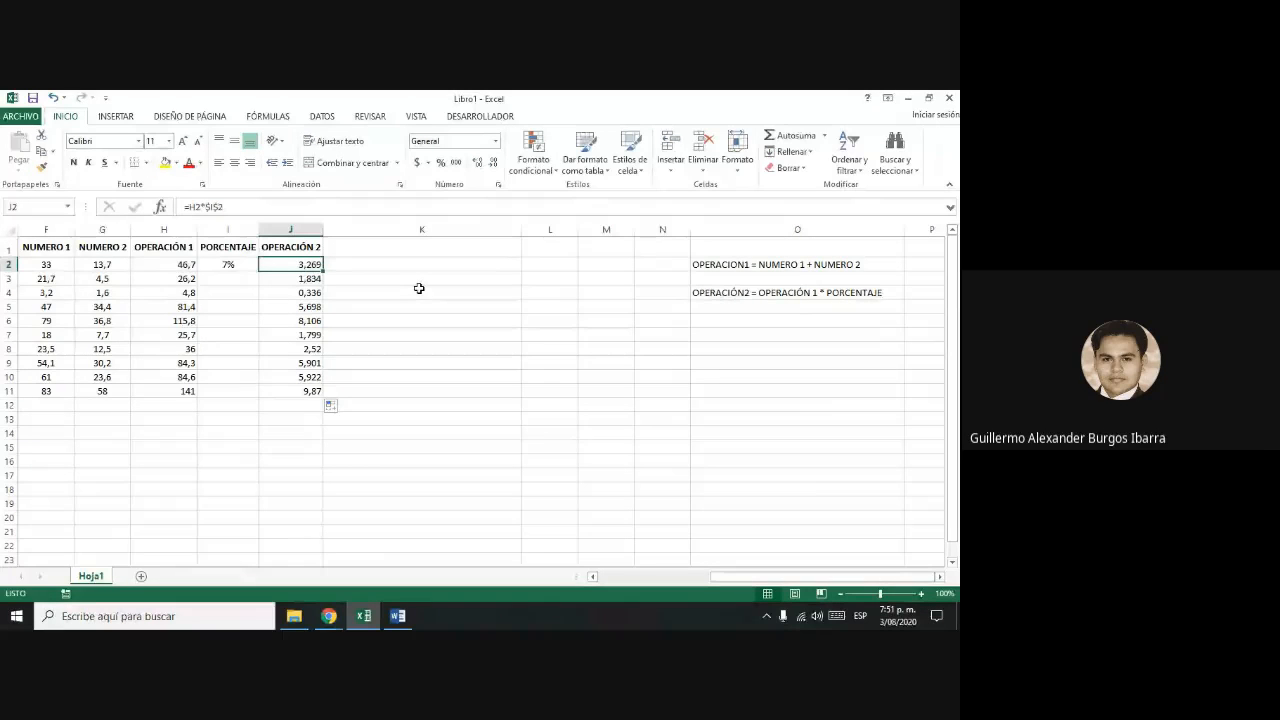
key("Up")
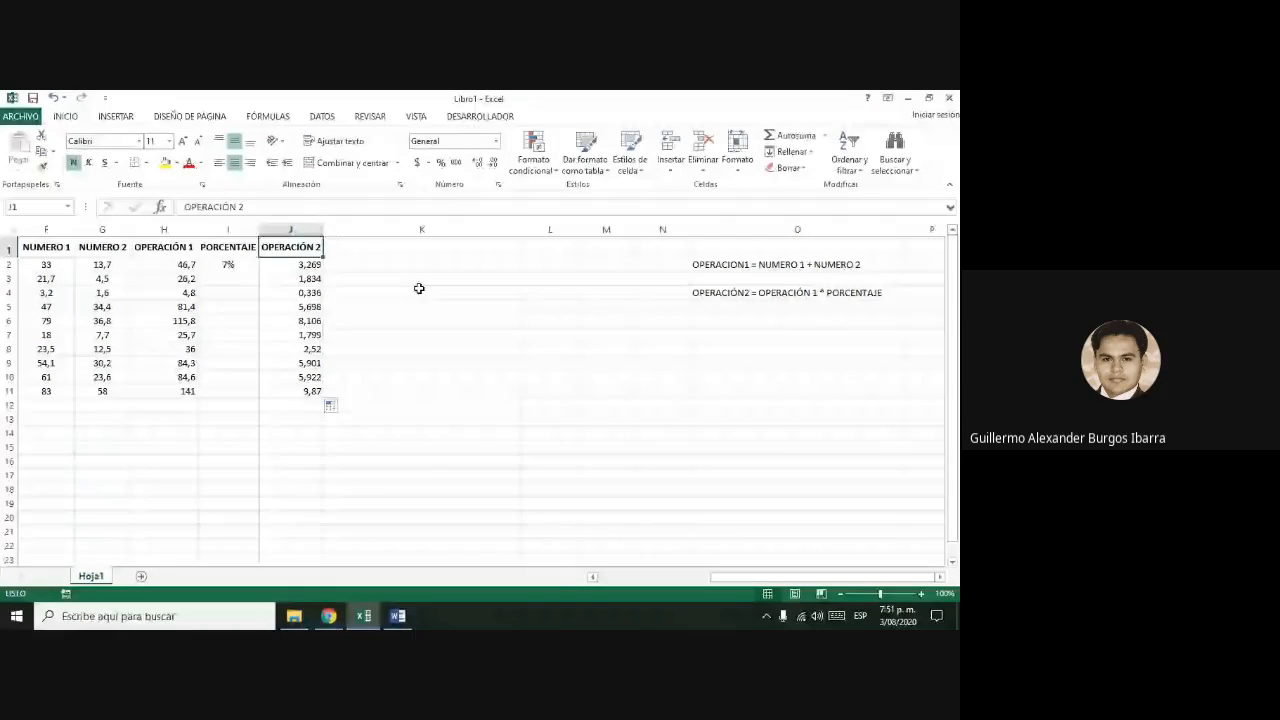
key("Down")
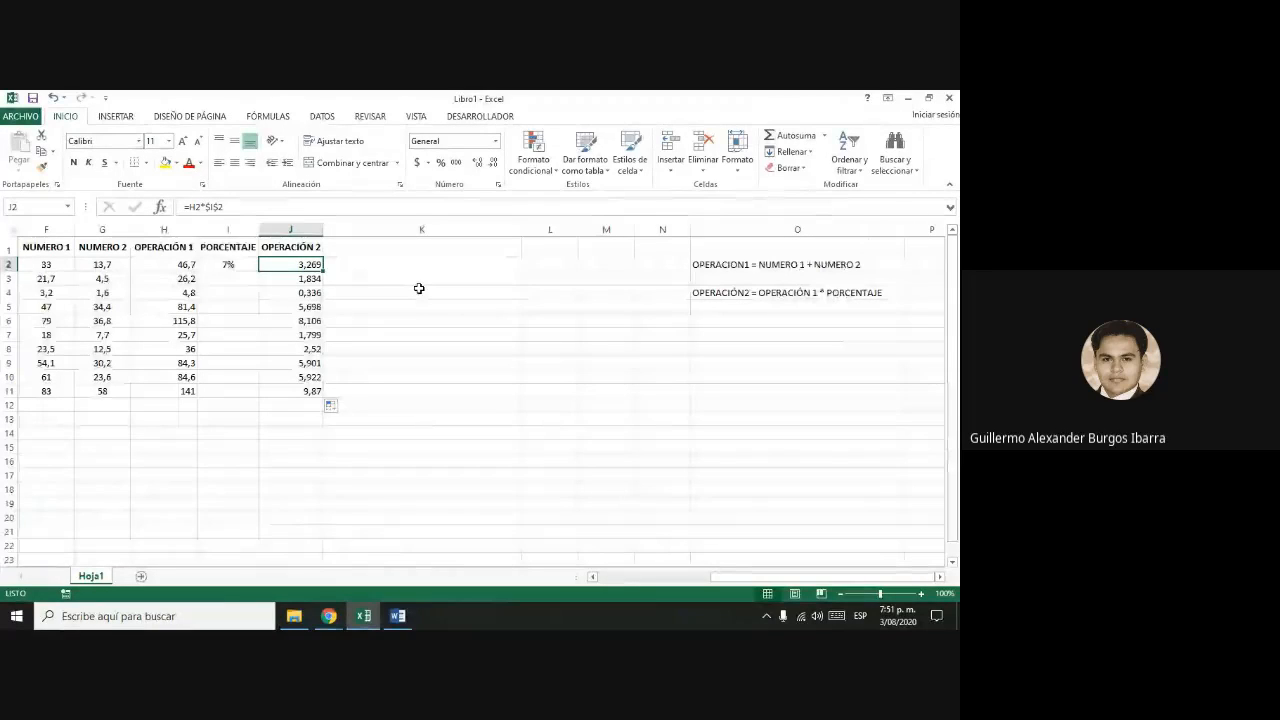
key("Down")
key("Down")
key("Down")
key("Down")
key("Down")
key("Down")
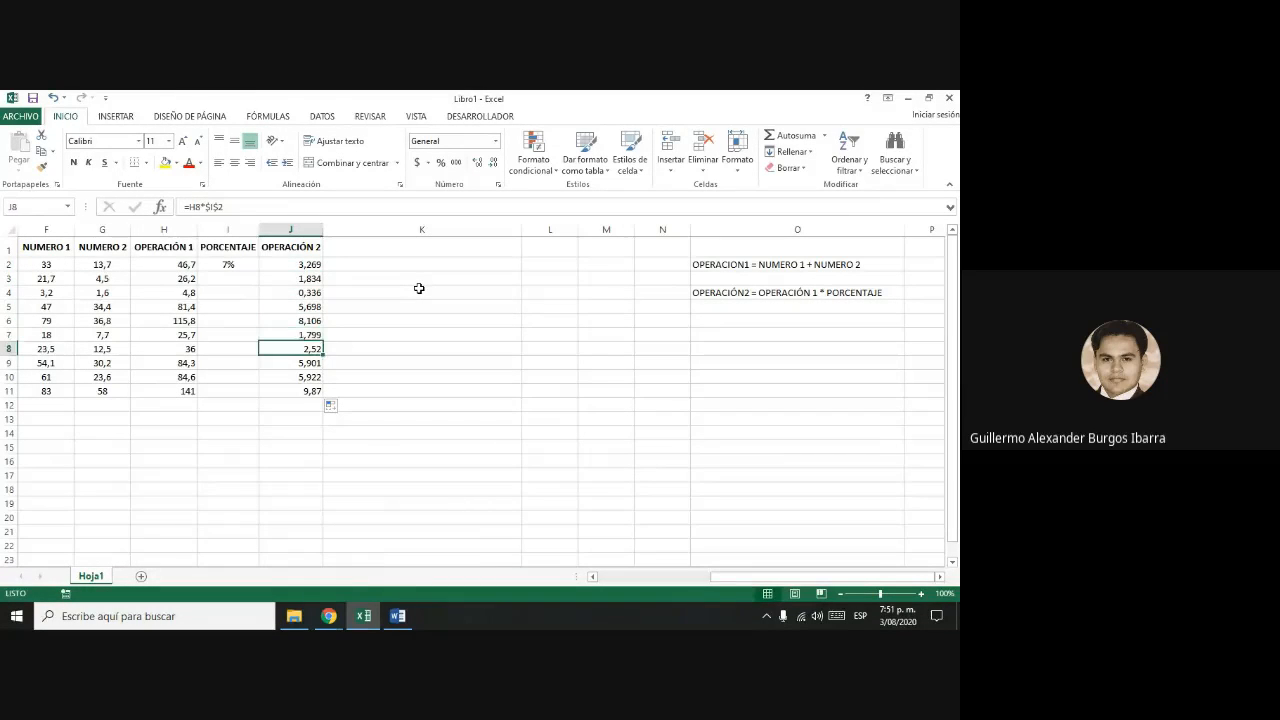
key("Down")
key("Down")
key("Up")
key("Up")
key("Up")
key("Up")
key("Up")
key("Up")
key("Up")
key("Down")
key("Down")
key("Down")
key("Up")
key("Up")
key("Up")
key("Up")
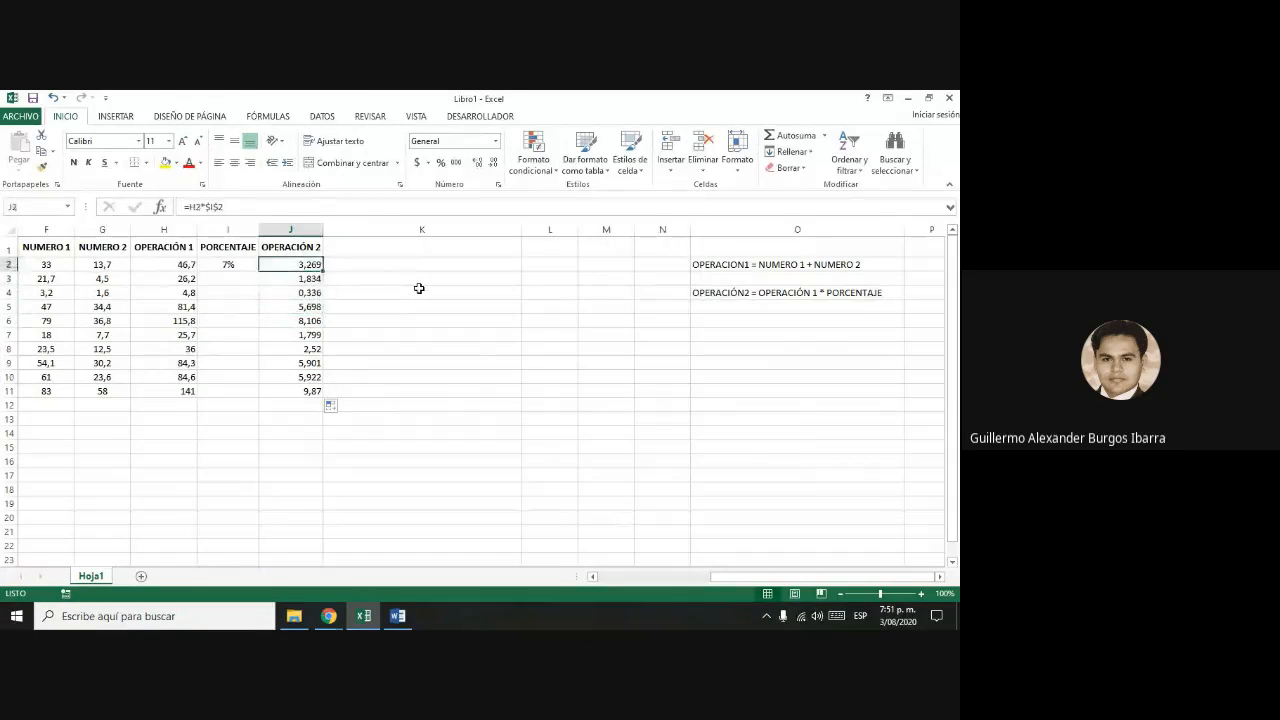
key("Up")
key("Right")
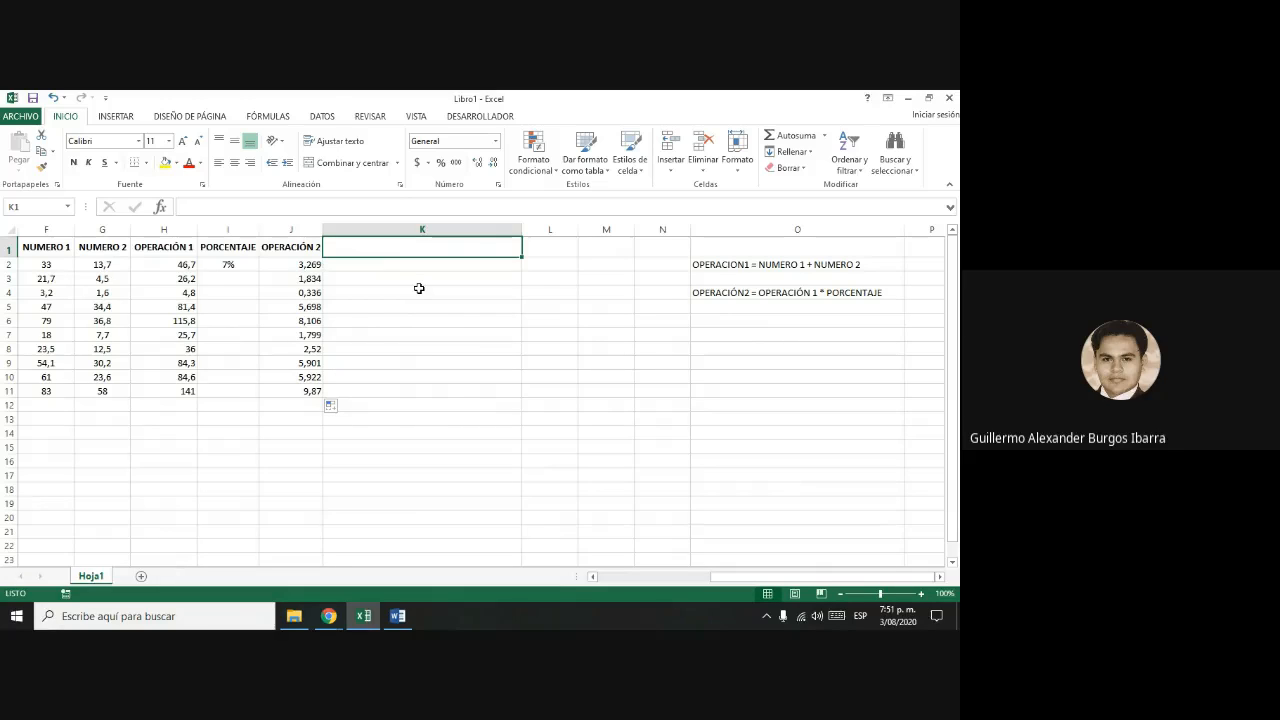
key("Down")
key("Left")
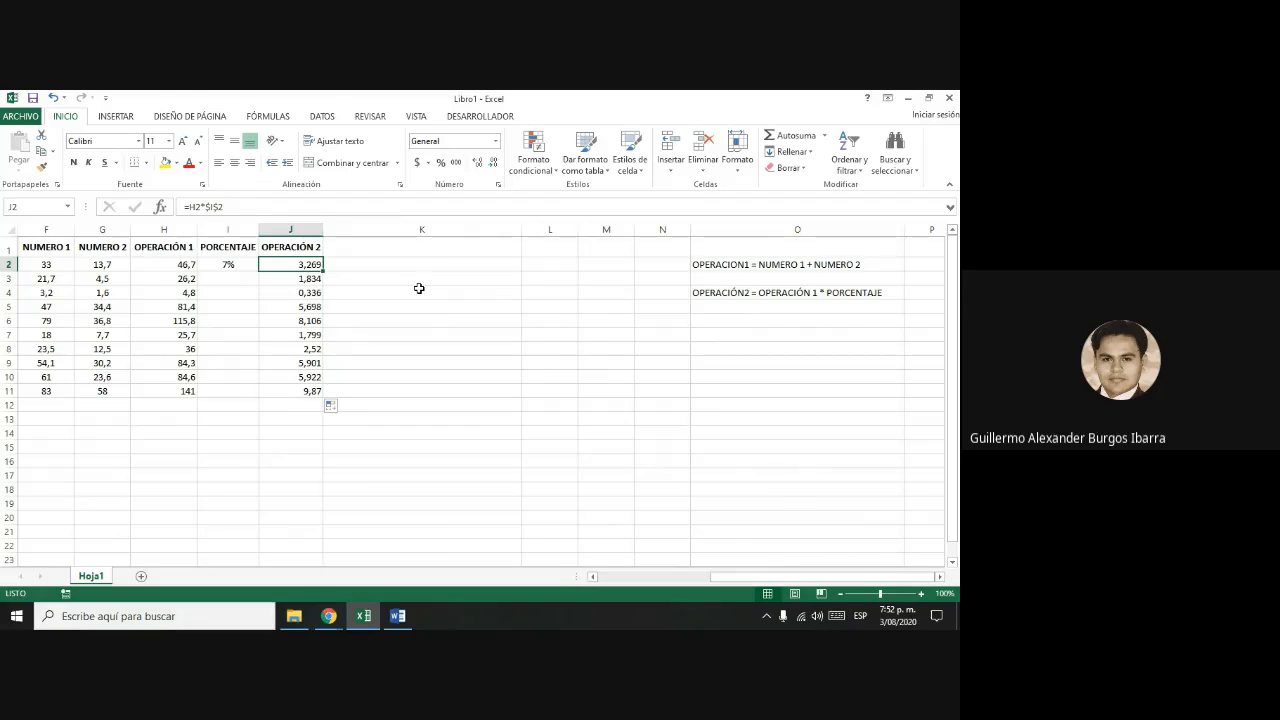
- Examine the percentage cell I2 and the relative references in the OPERACIÓN 1 formulas in H2:H11
key("Left")
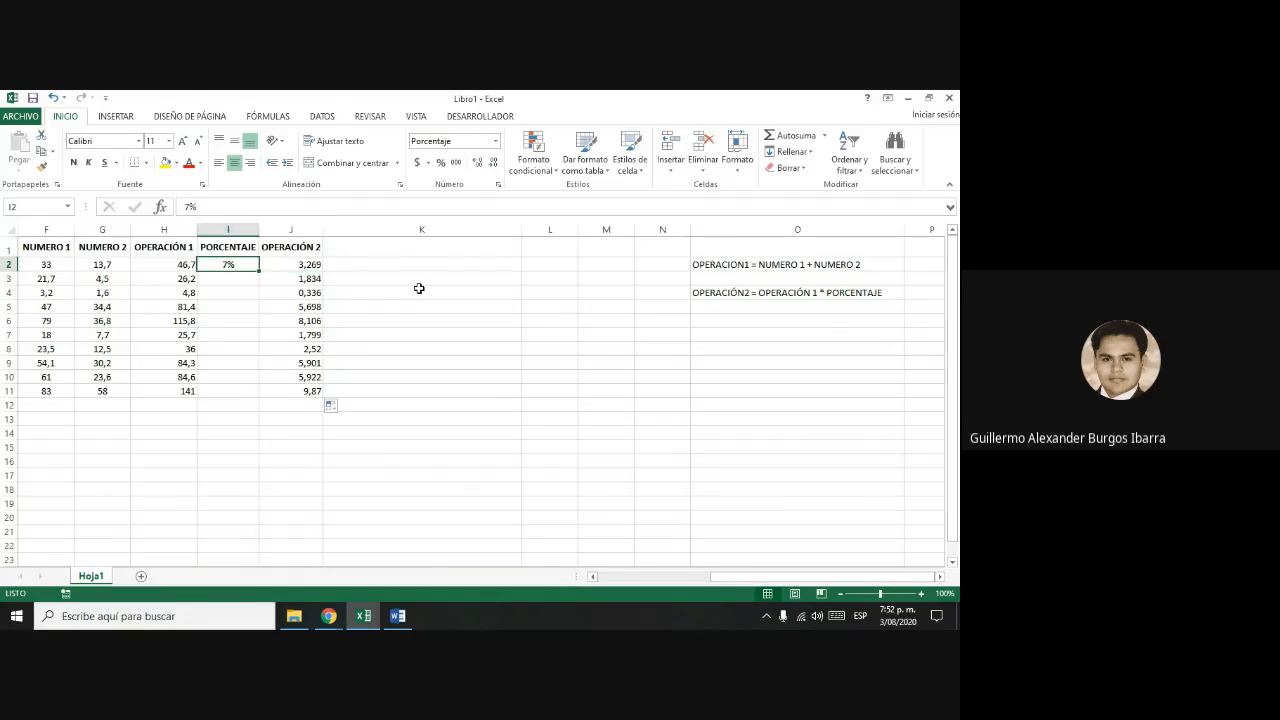
key("Right")
key("Left")
key("Left")
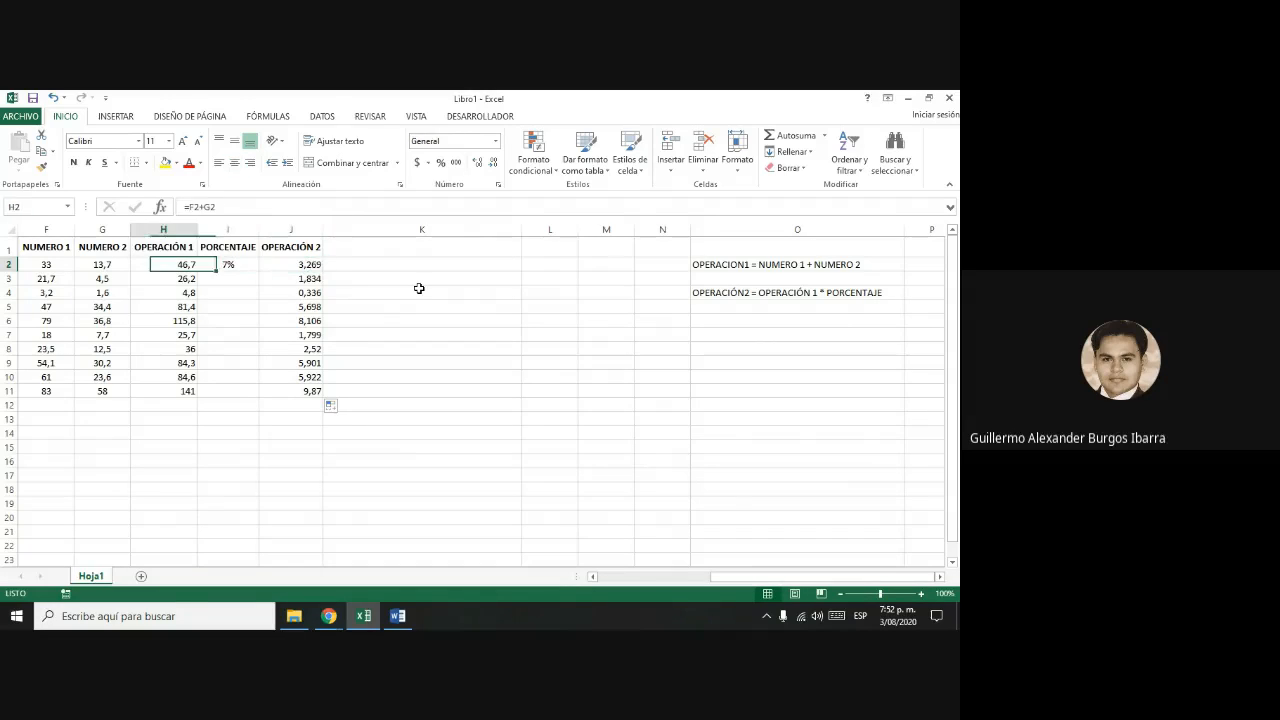
key("Down")
key("Down")
key("Down")
key("Down")
key("Down")
key("Down")
key("Down")
key("Down")
key("Down")
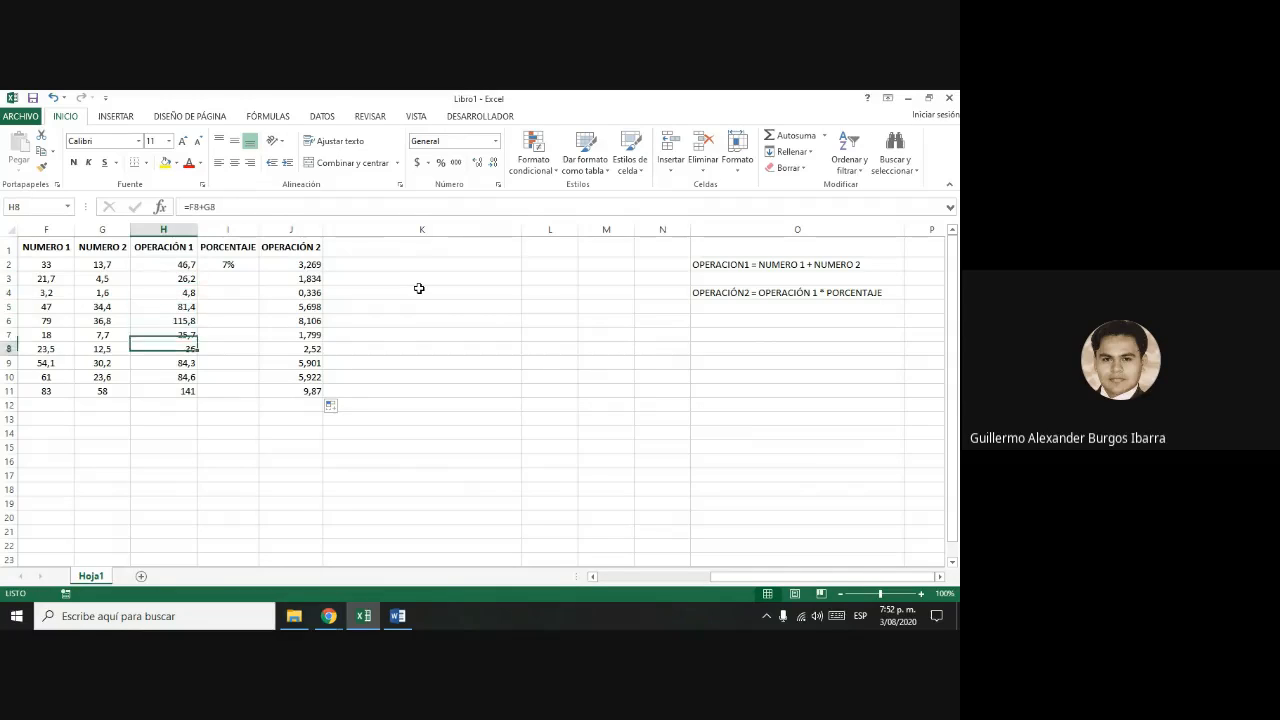
key("Up")
key("Up")
key("Up")
key("Up")
key("Up")
key("Up")
key("Up")
key("Up")
key("Up")
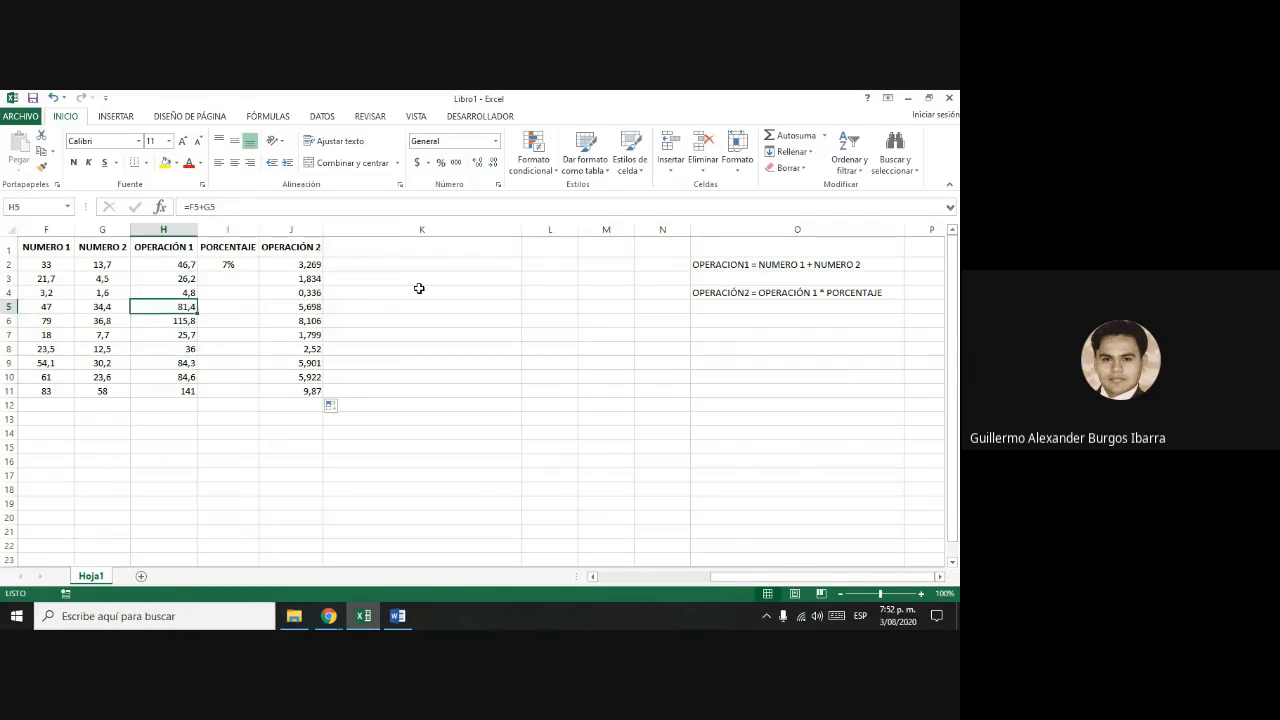
key("Down")
key("Down")
key("Down")
key("Down")
key("Down")
key("Down")
key("Down")
key("Down")
key("Down")
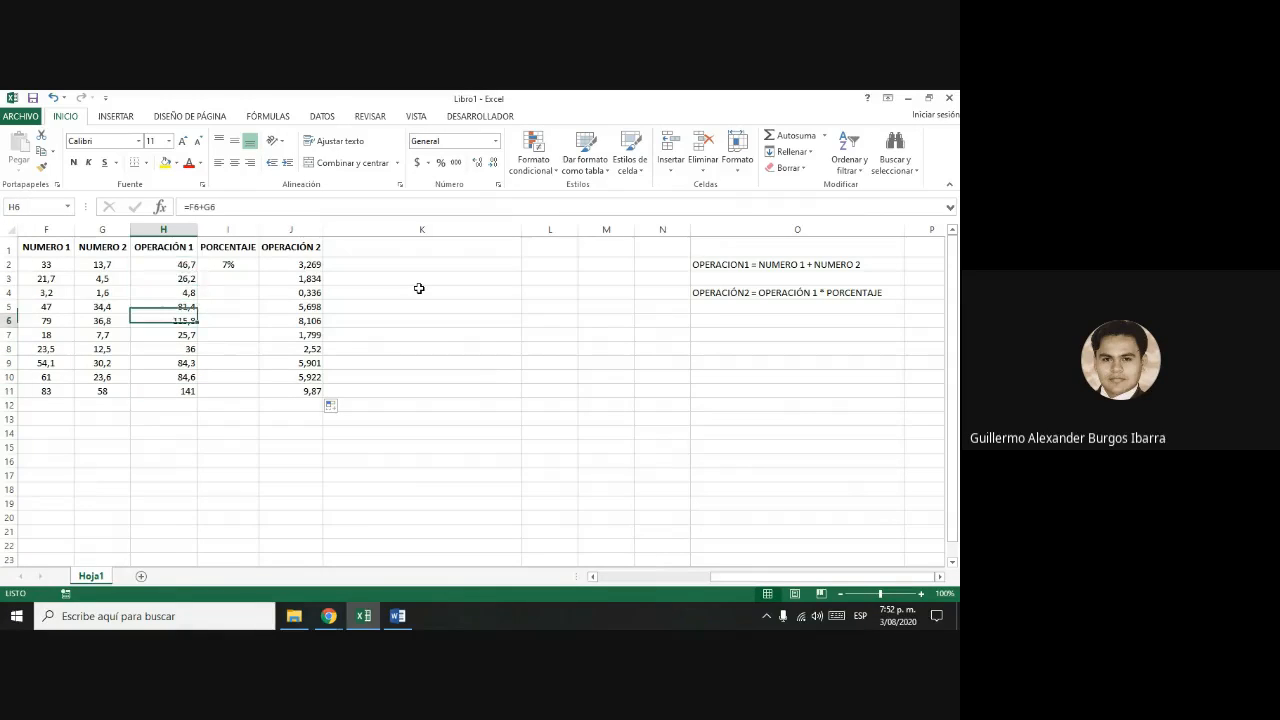
key("Up")
key("Up")
key("Up")
key("Up")
key("Up")
key("Up")
key("Up")
key("Up")
key("Up")
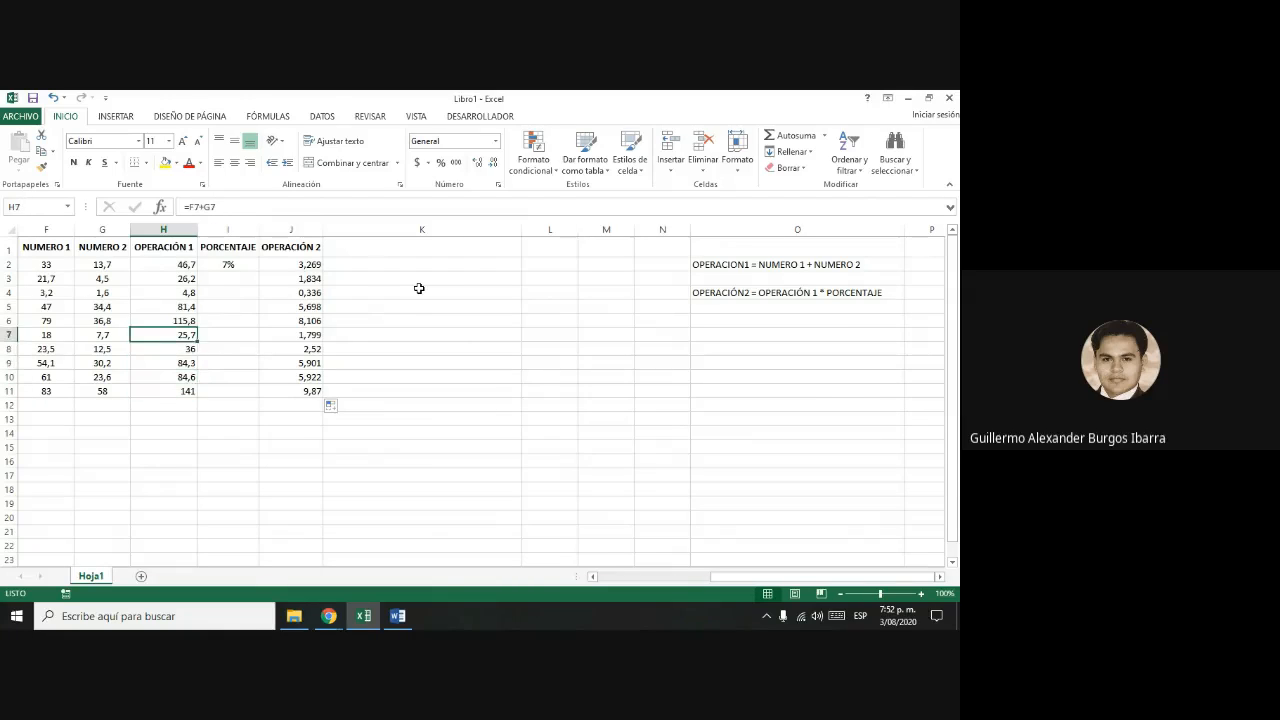
key("Right")
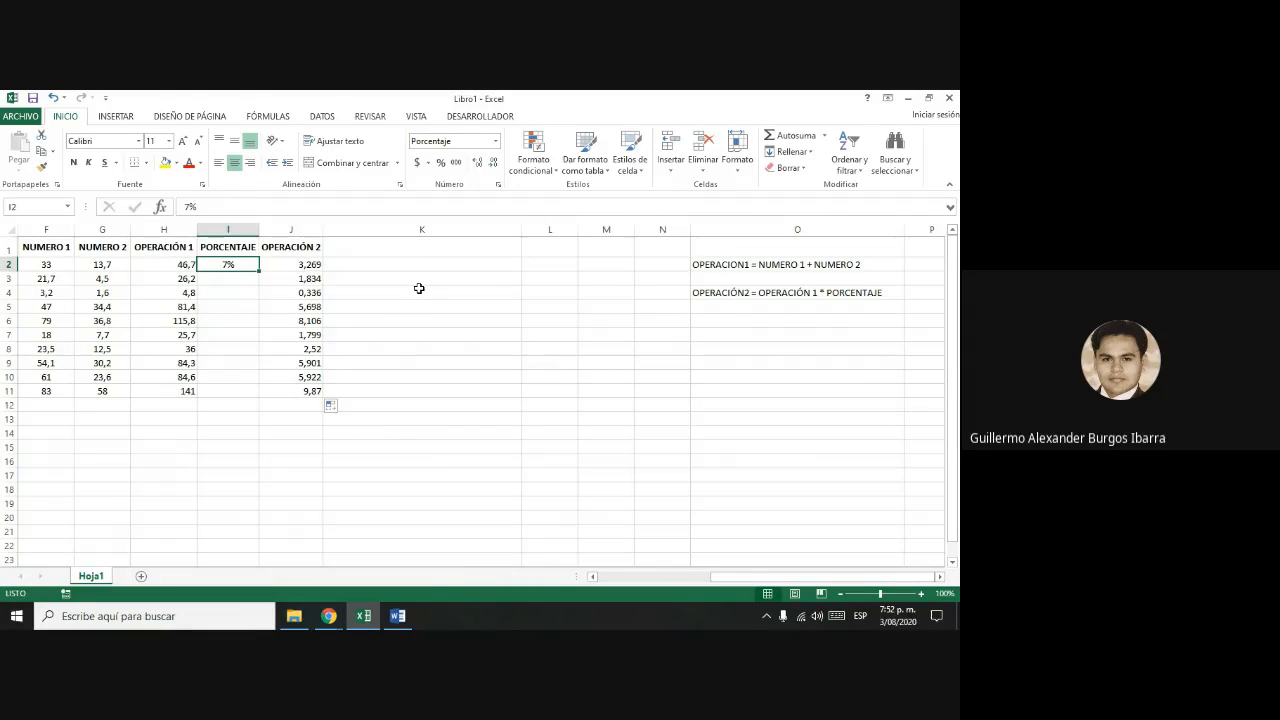
- Review the OPERACIÓN 1 formulas in H2:H11 once more and return to the OPERACIÓN 2 formula in J2
key("Left")
key("Right")
key("Left")
key("Down")
key("Down")
key("Down")
key("Down")
key("Down")
key("Down")
key("Down")
key("Down")
key("Down")
key("Up")
key("Up")
key("Up")
key("Up")
key("Up")
key("Up")
key("Up")
key("Up")
key("Up")
key("Right")
key("Right")
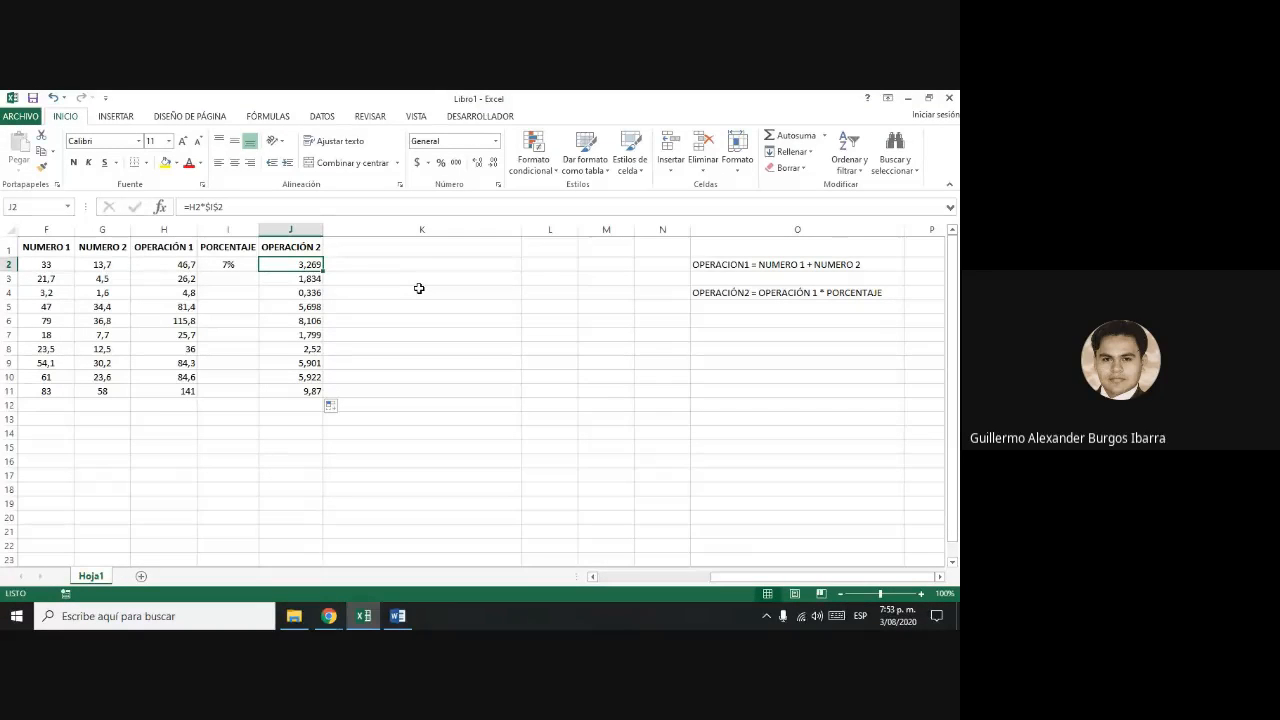
- Narrow column K so it is only slightly wider than the OPERACIÓN 2 column
left_click_drag(521, 229, 396, 223)
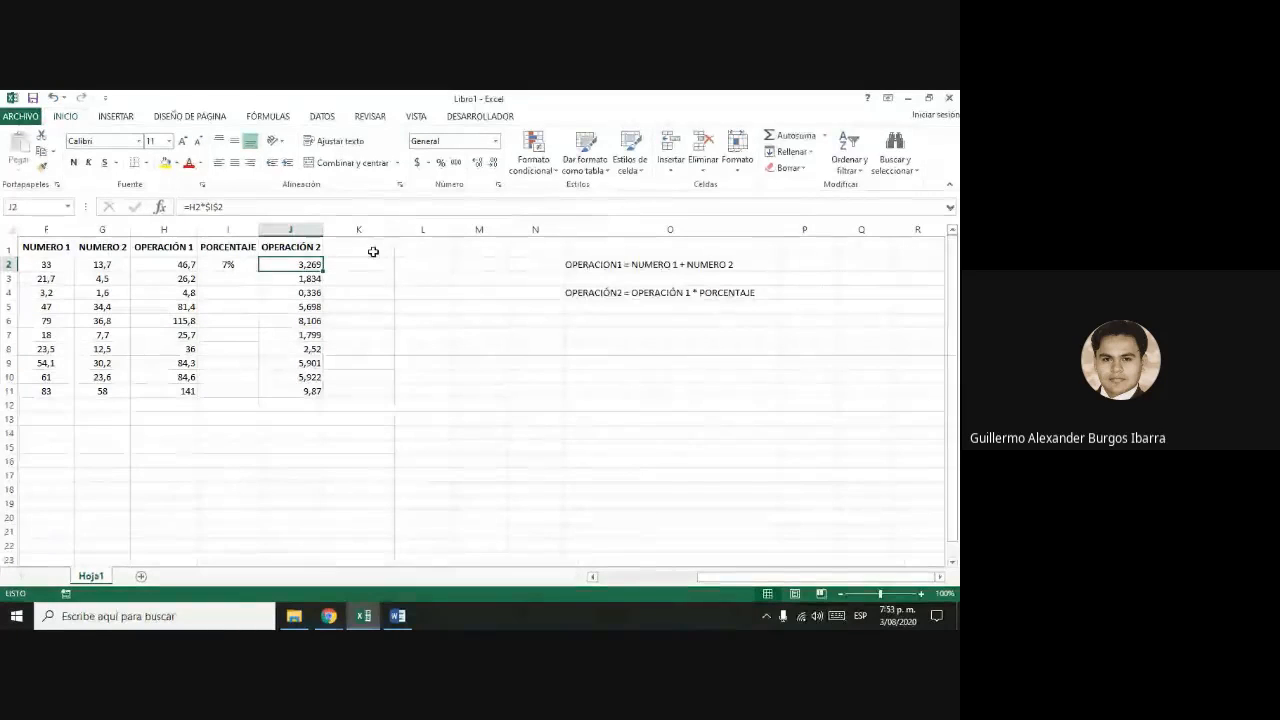
left_click(358, 246)
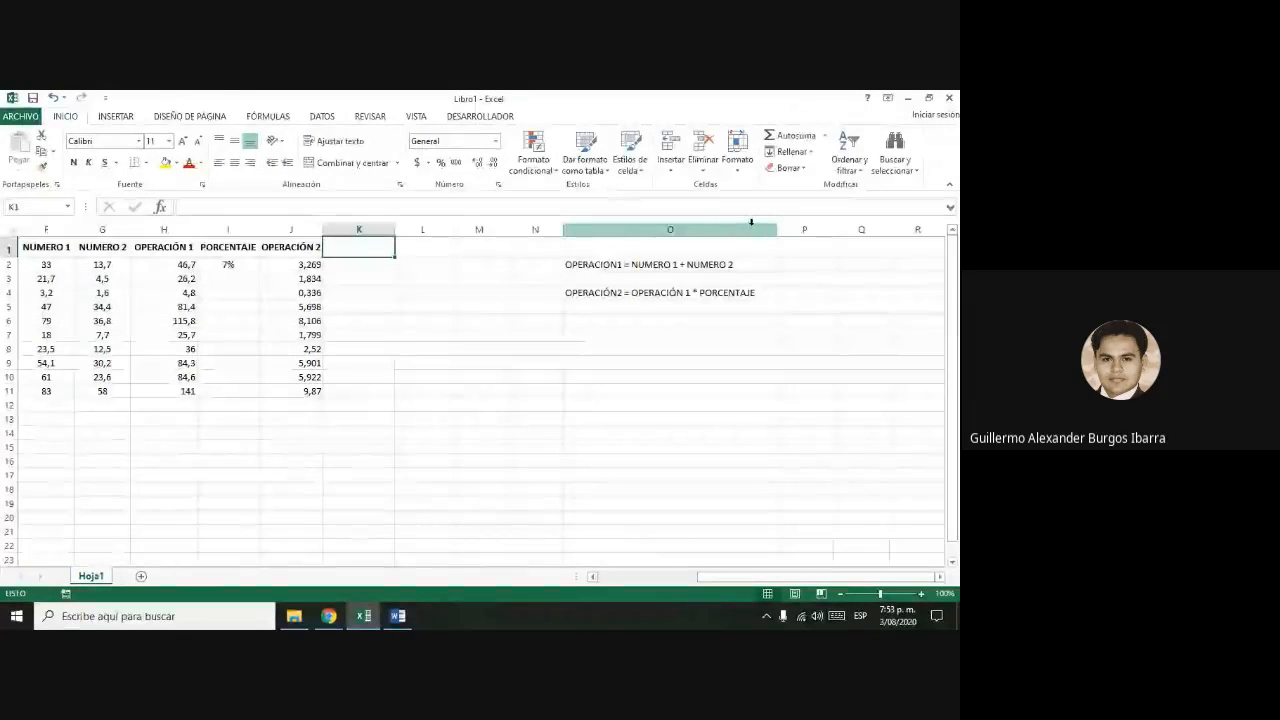
left_click_drag(700, 262, 702, 288)
left_click(362, 248)
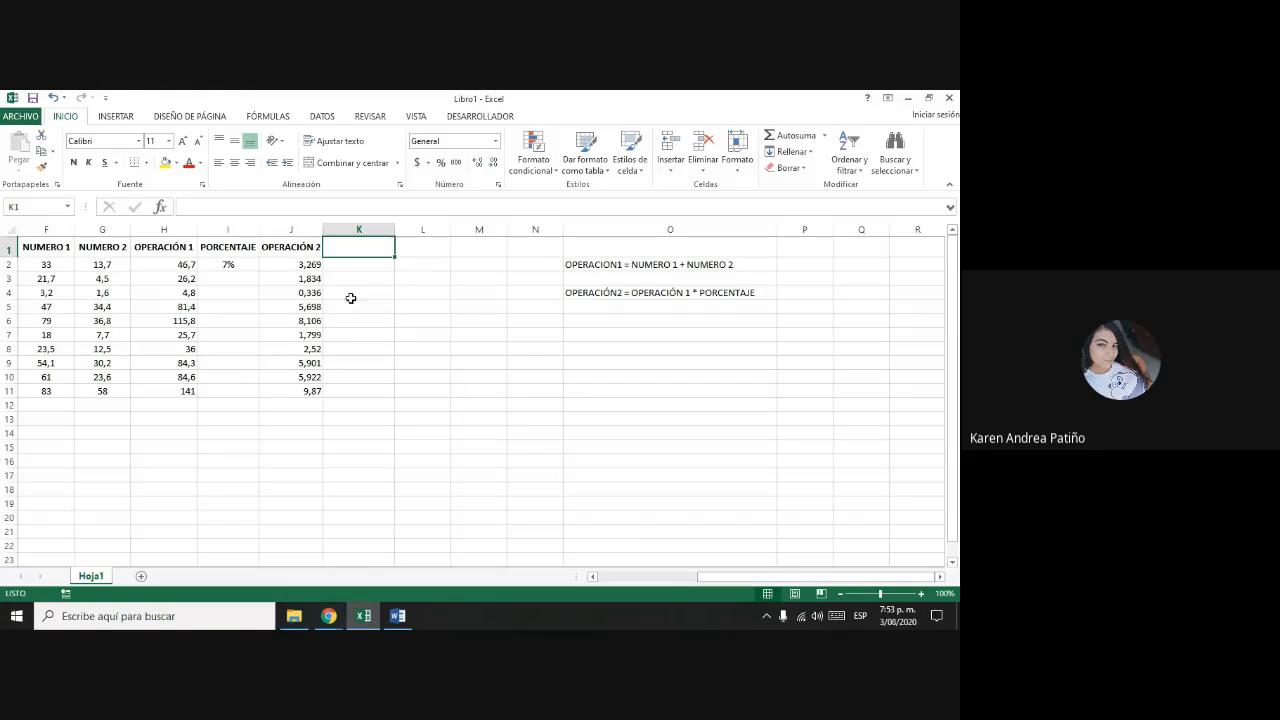
- Clear the OPERACIÓN 2 cells J2:J11 and compose the formula =H2*$I$2 in J2 with an absolute percentage reference
left_click_drag(299, 268, 318, 392)
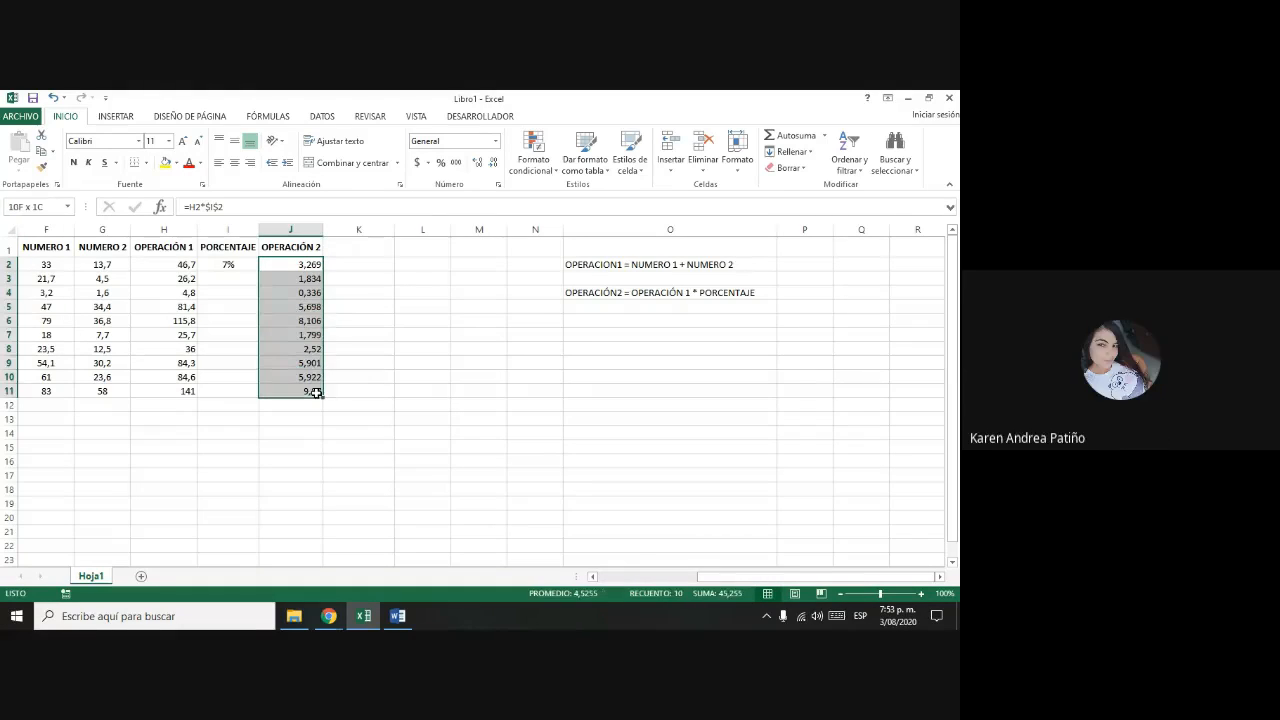
key("Delete")
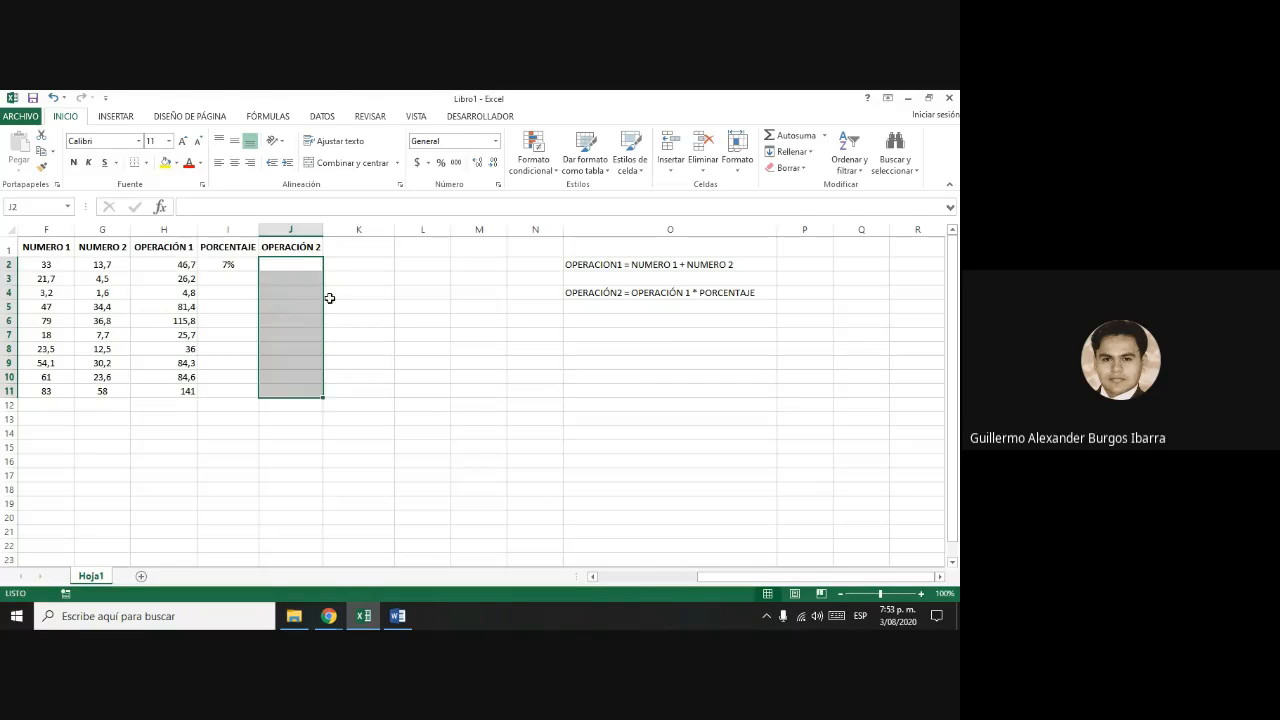
left_click(321, 263)
type("=")
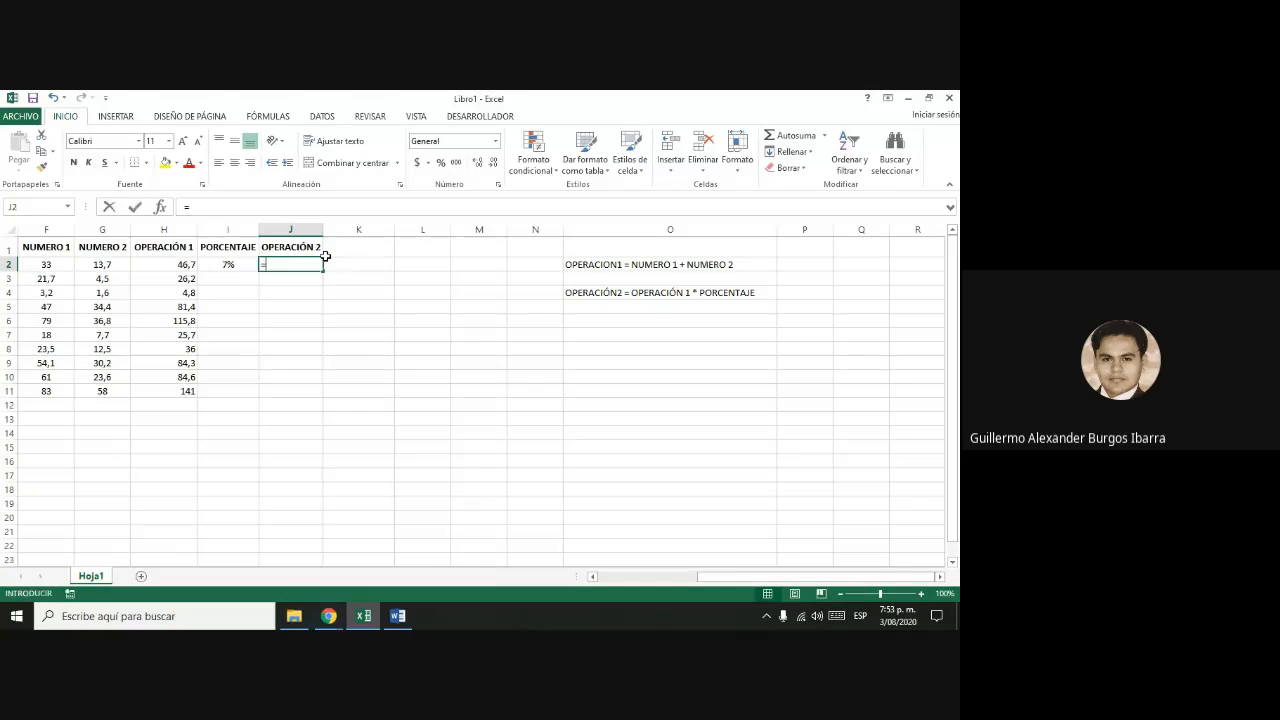
left_click(153, 266)
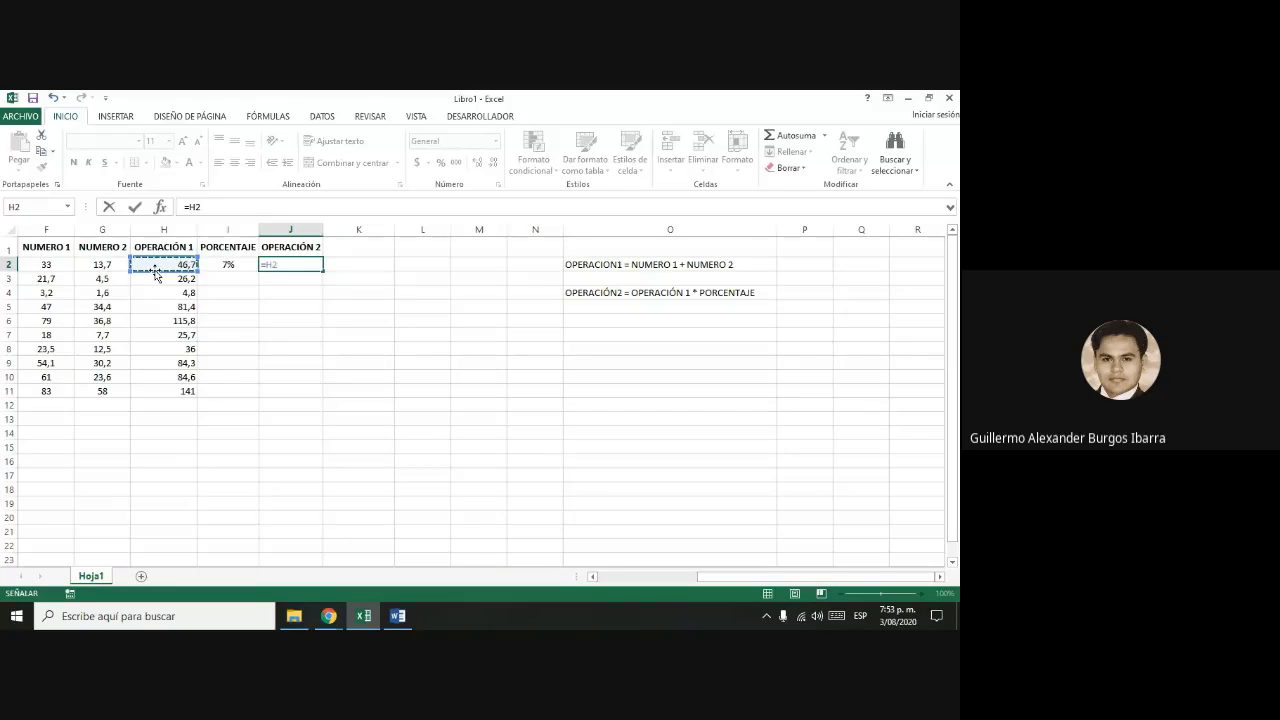
type("*")
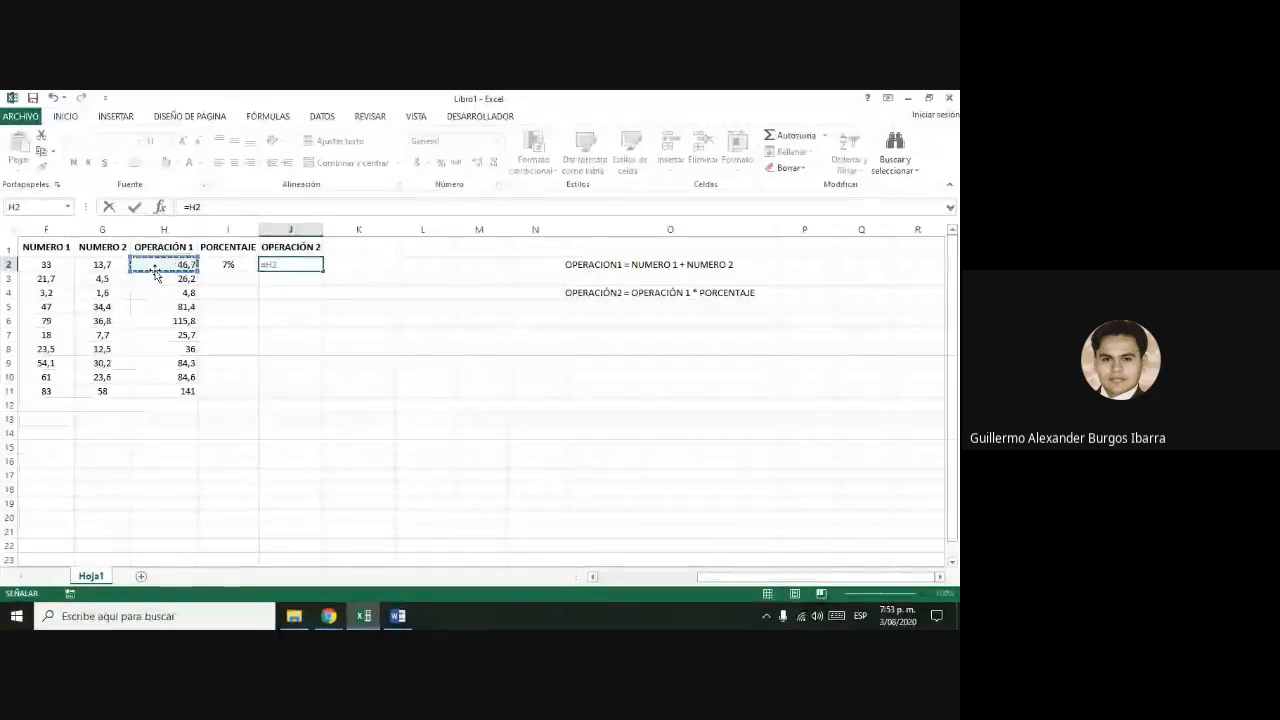
left_click(225, 268)
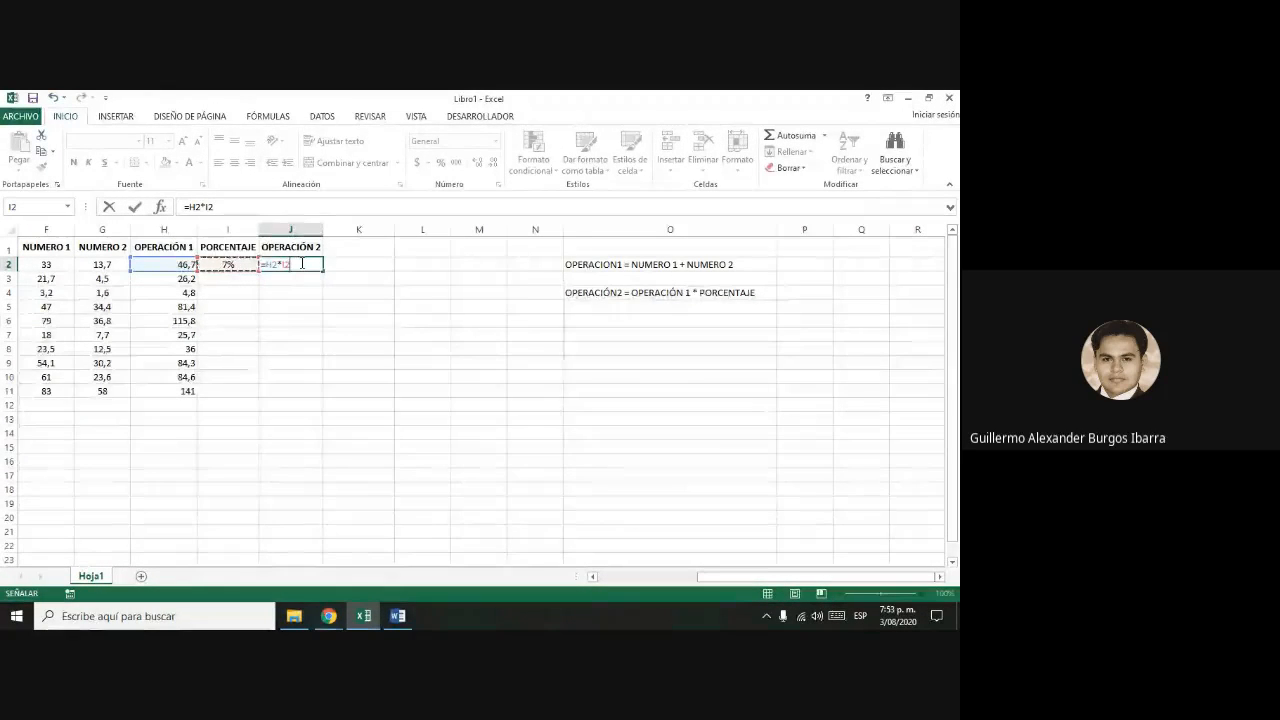
key("F4")
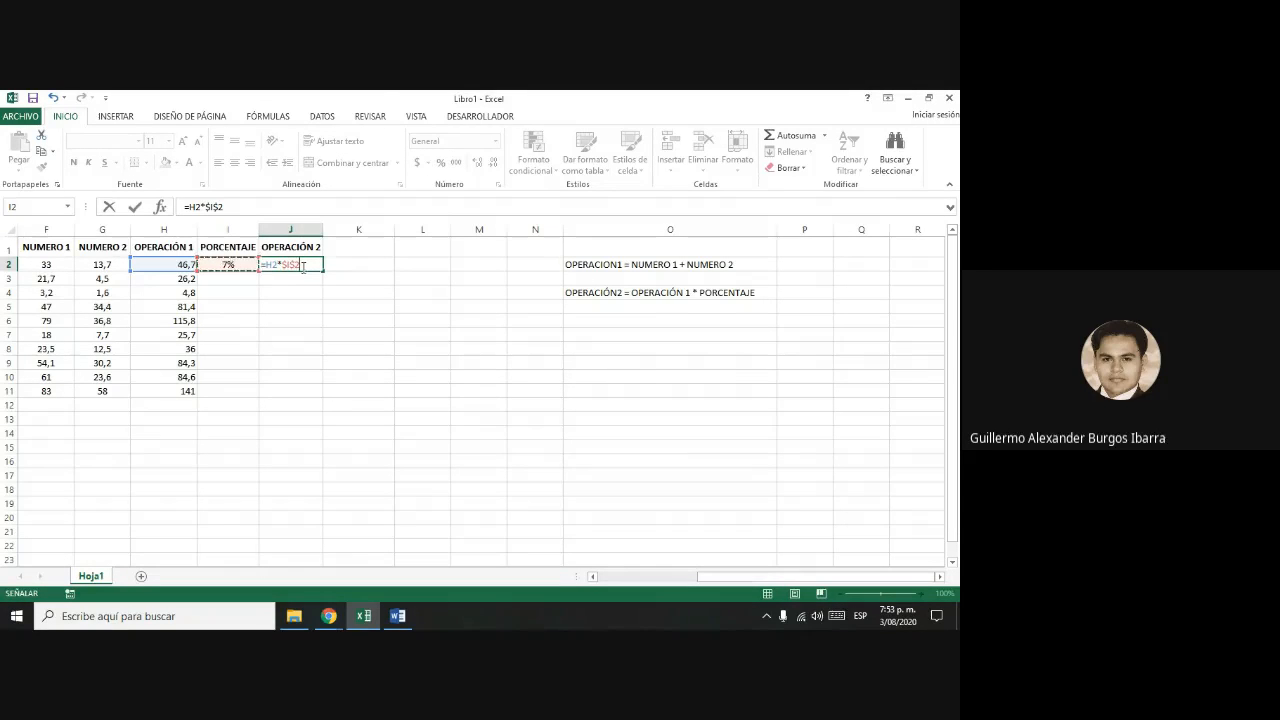
- Replace the absolute reference in the J2 formula with relative I2 and enter it as =H2*I2
key("BackSpace")
key("BackSpace")
key("BackSpace")
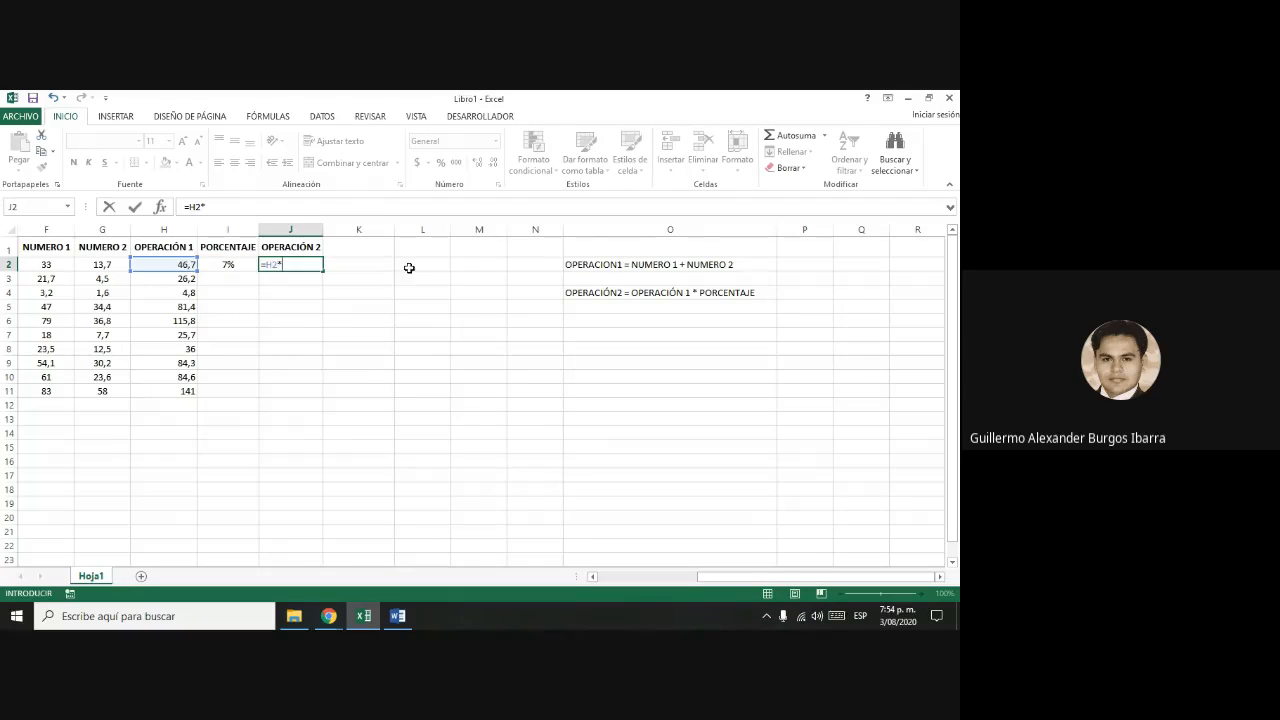
left_click(229, 263)
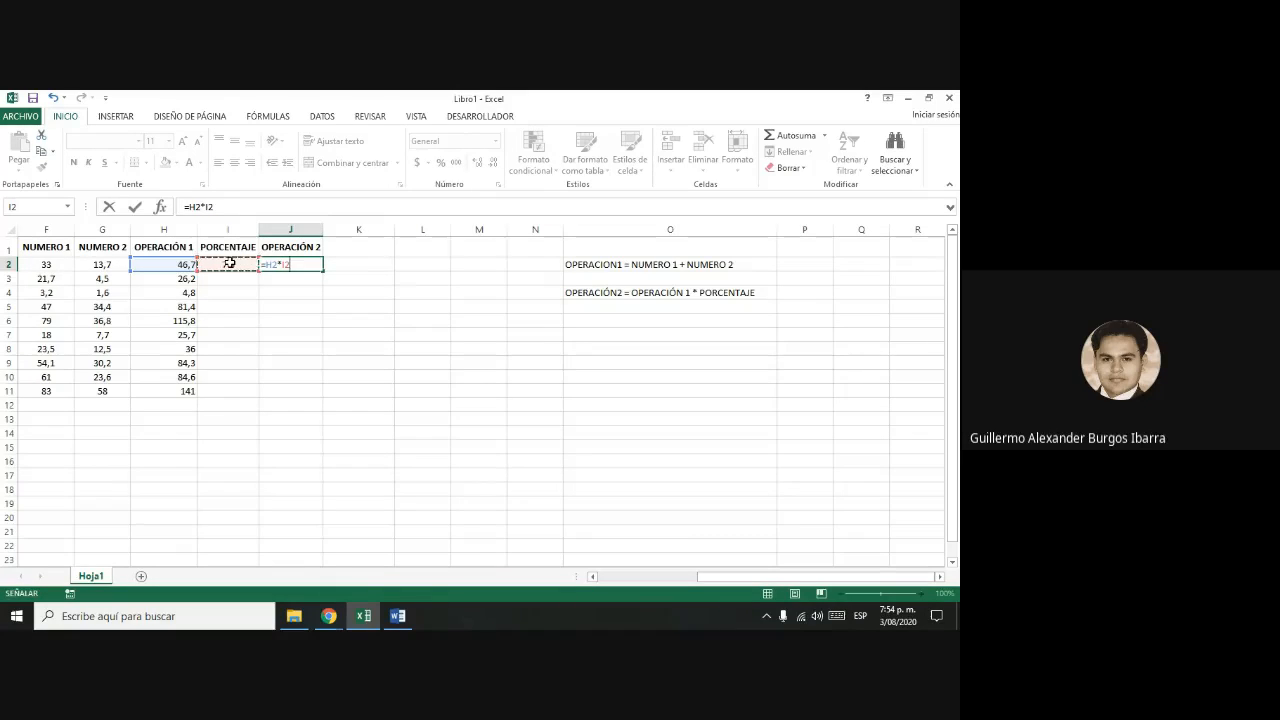
key("Return")
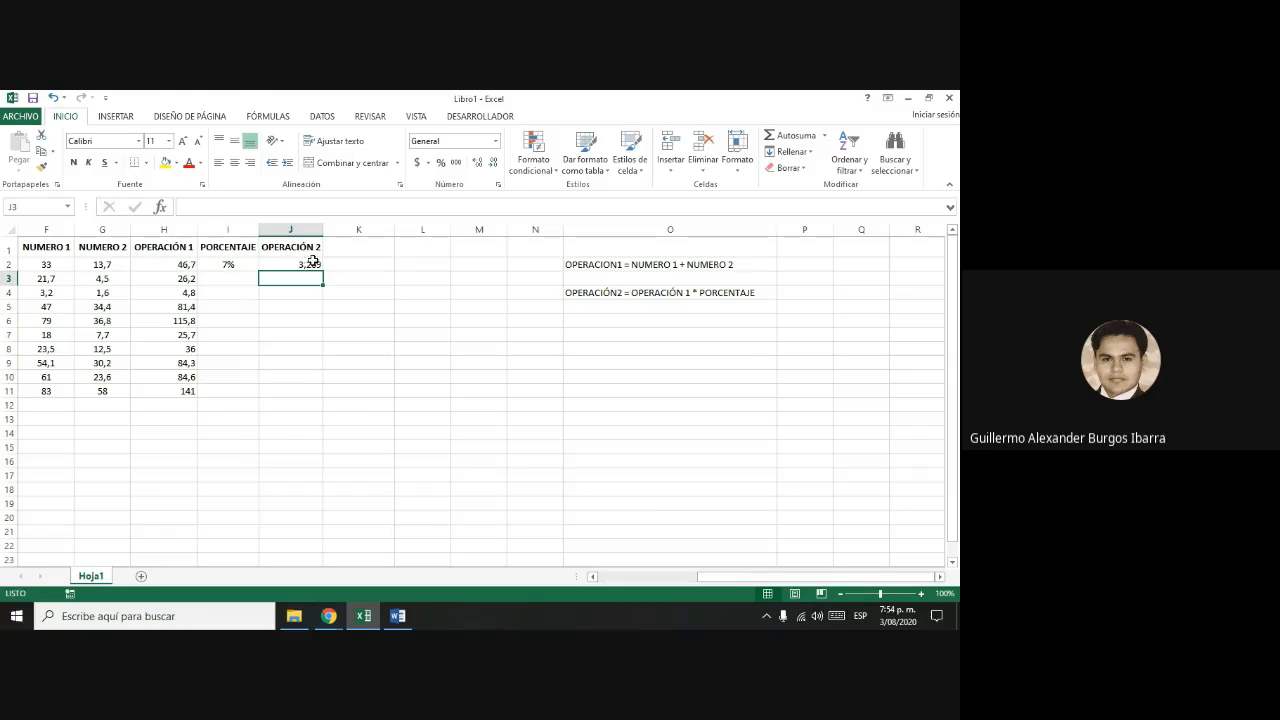
- Make the percentage reference in the existing J2 formula absolute so it reads =H2*$I$2
left_click(361, 282)
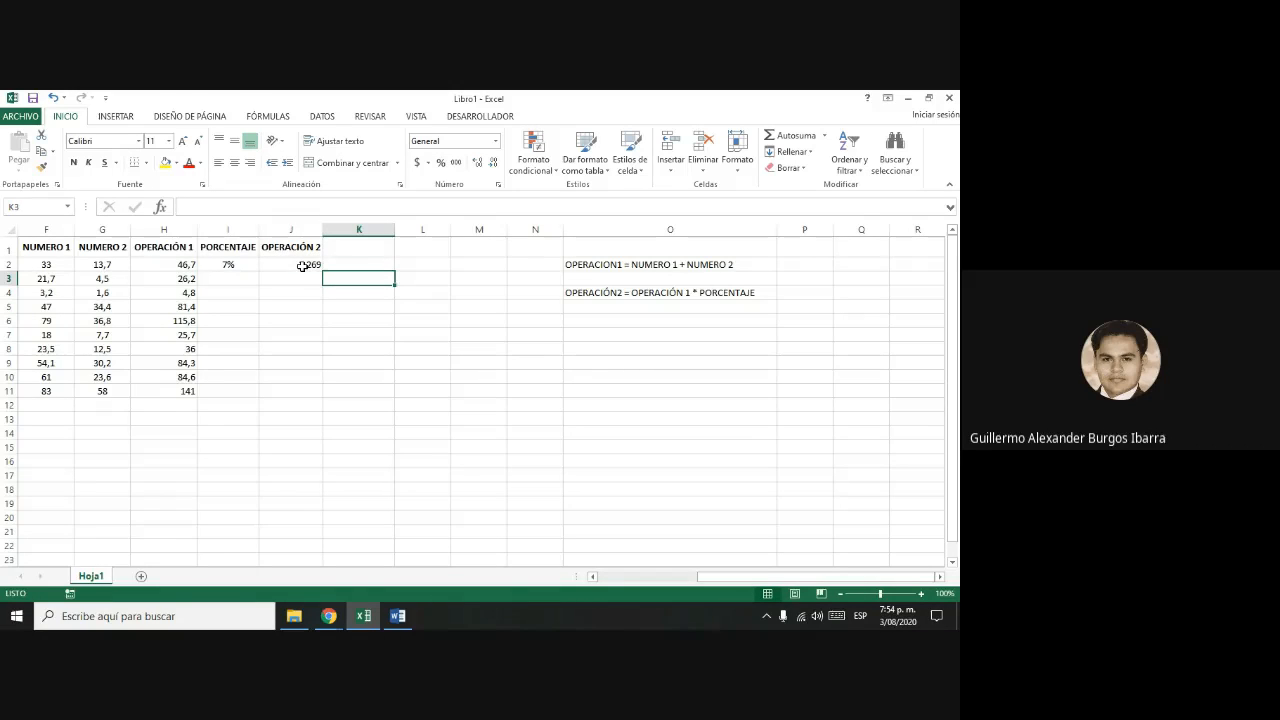
left_click(302, 266)
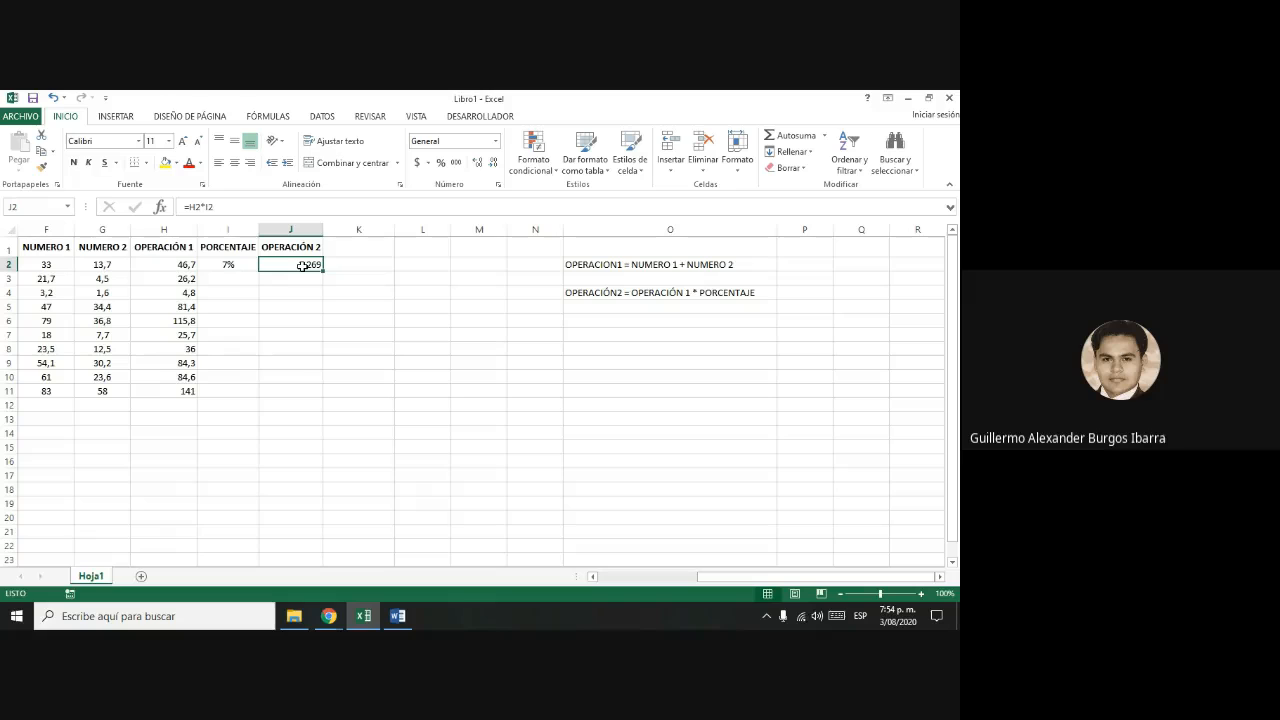
left_click(213, 206)
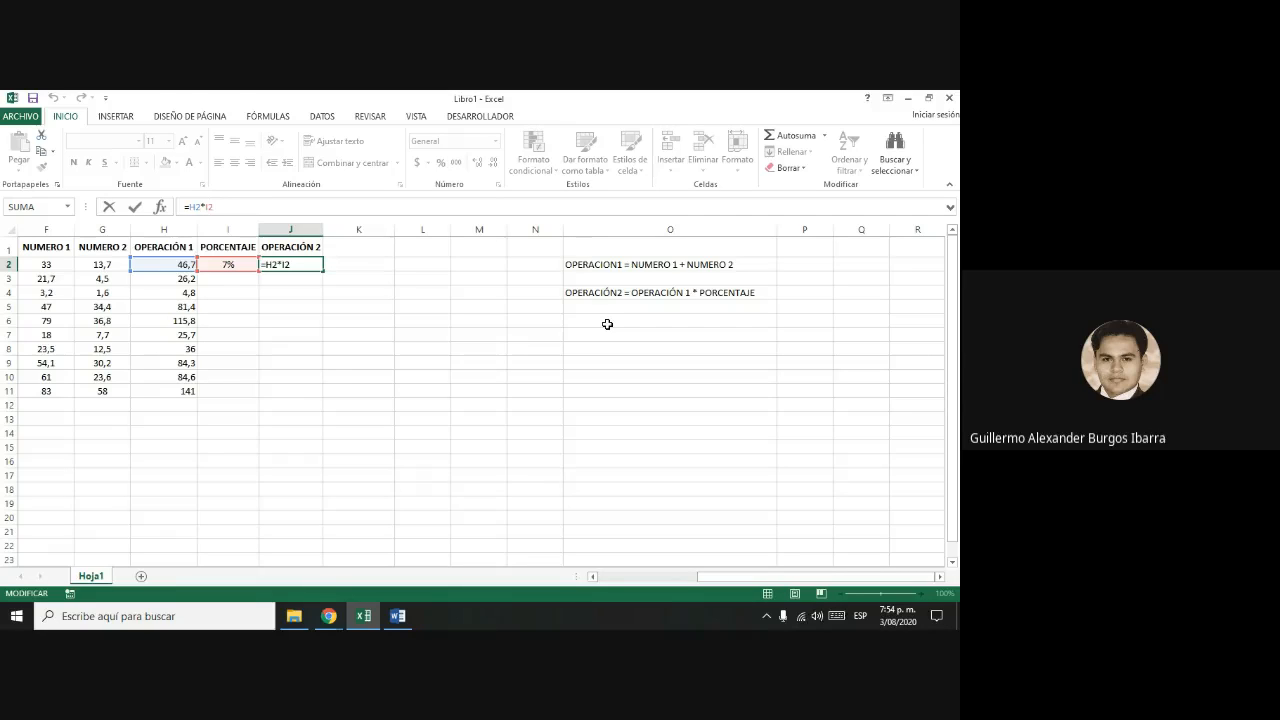
key("F4")
key("Return")
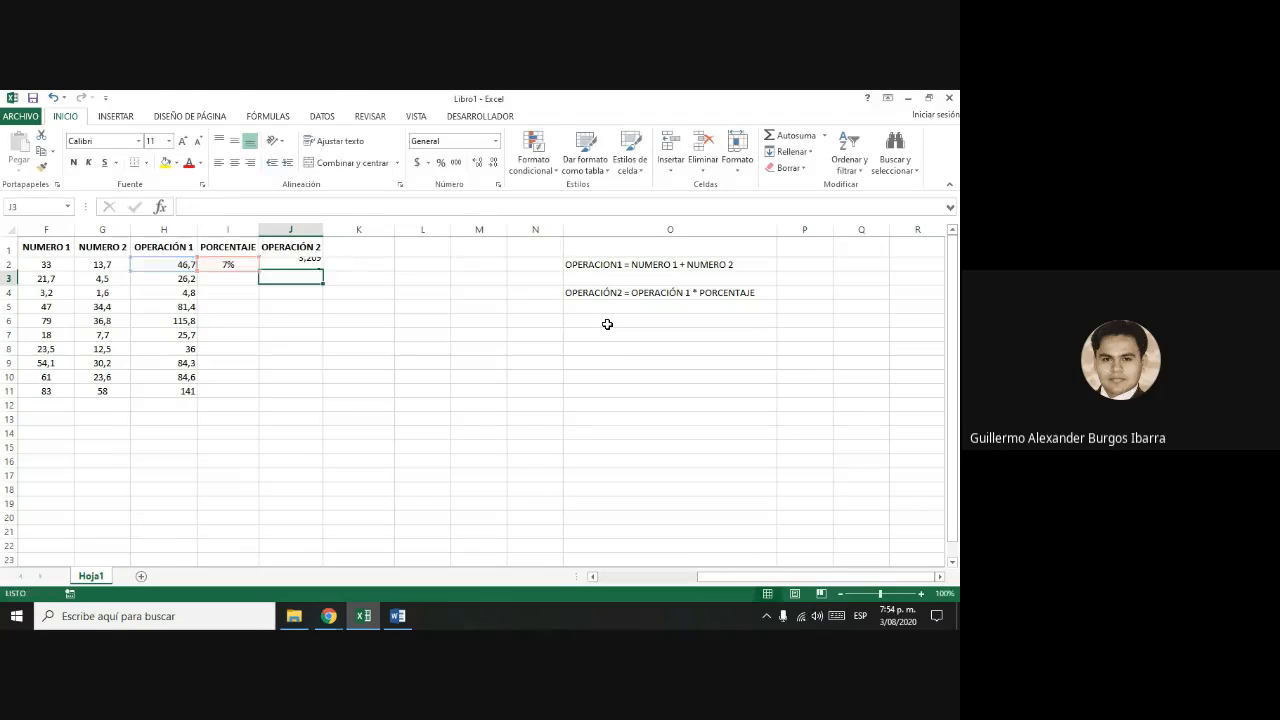
key("Up")
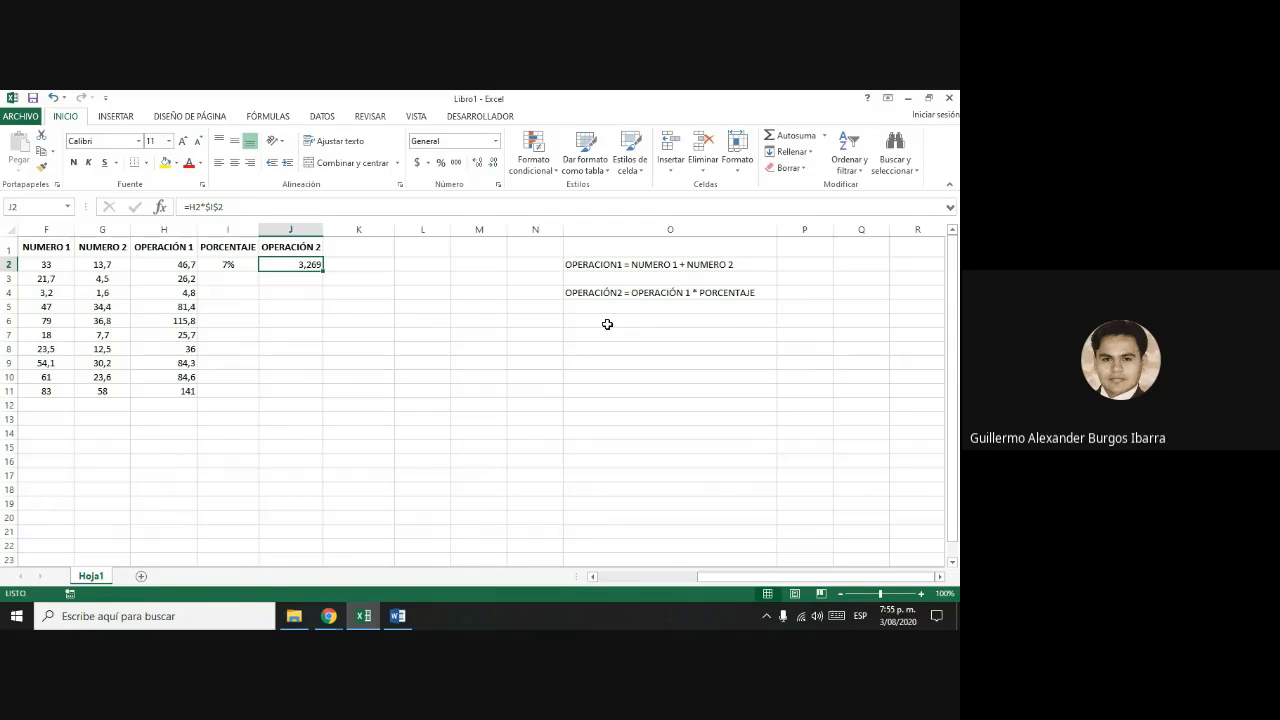
- Fill the J2 formula down through J11 to calculate OPERACIÓN 2 for every row
key("Down")
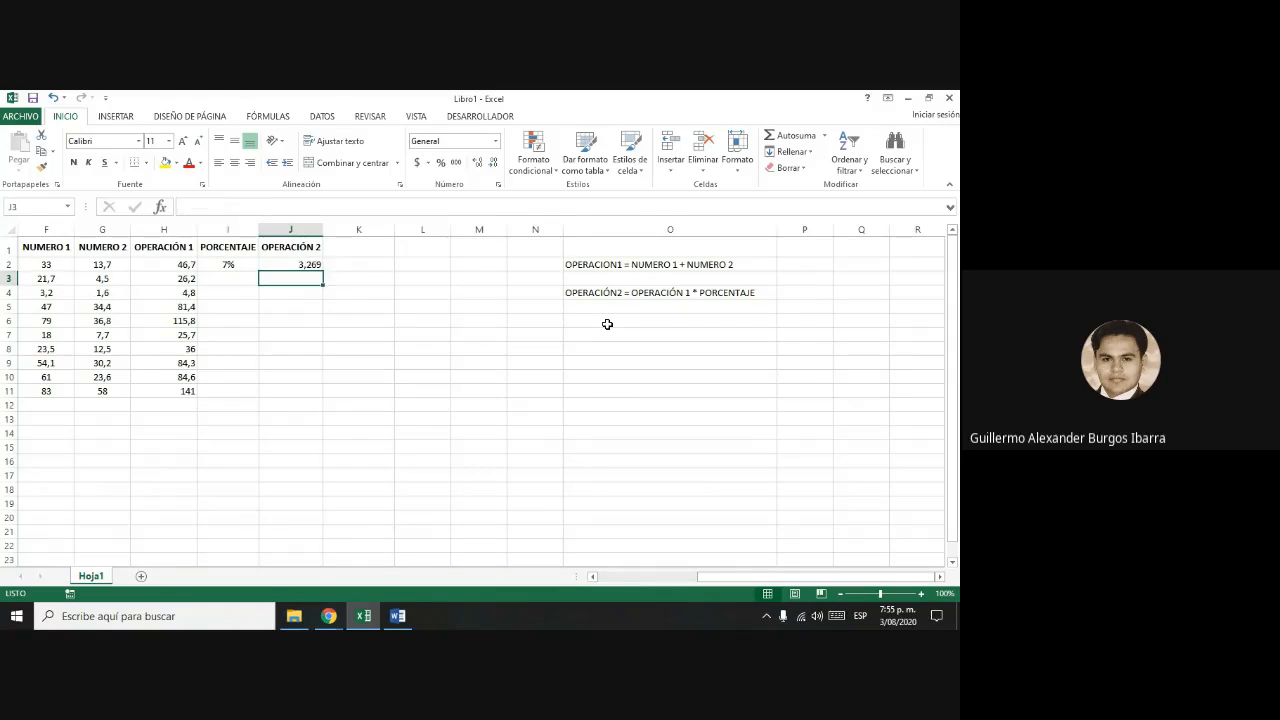
key("Up")
key("Down")
key("Down")
key("Up")
key("Up")
left_click_drag(323, 270, 323, 400)
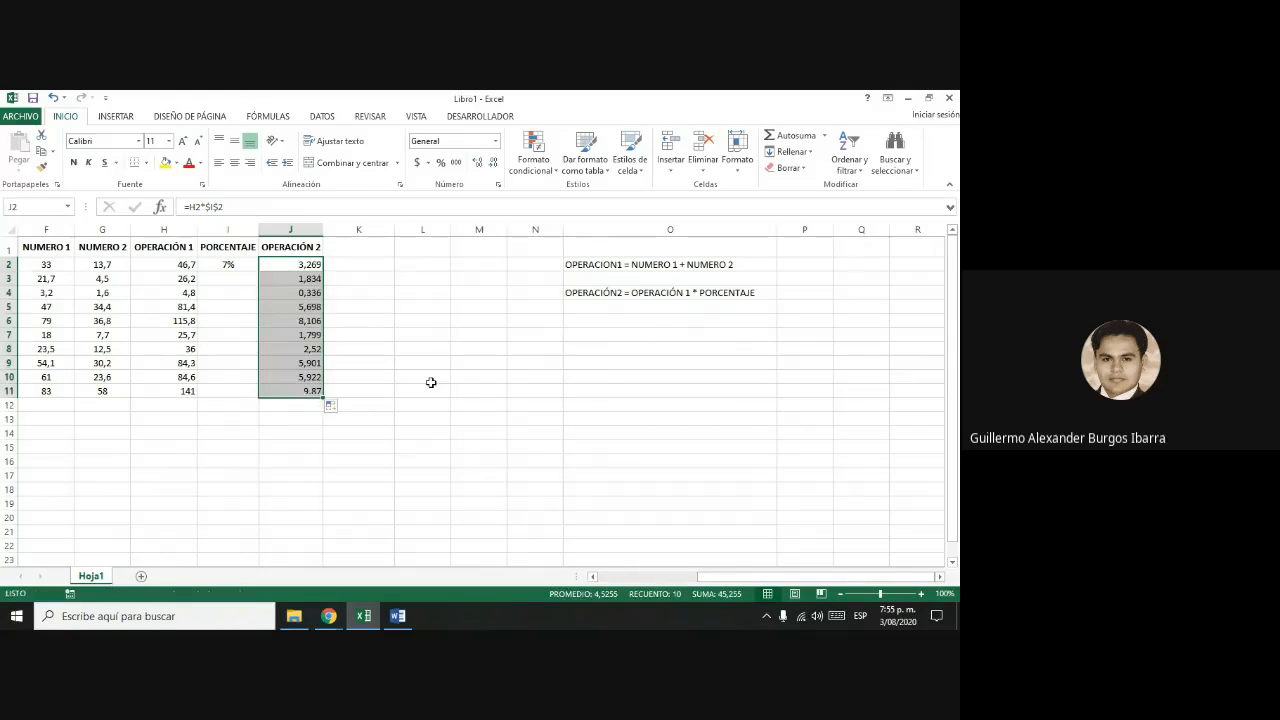
left_click(430, 382)
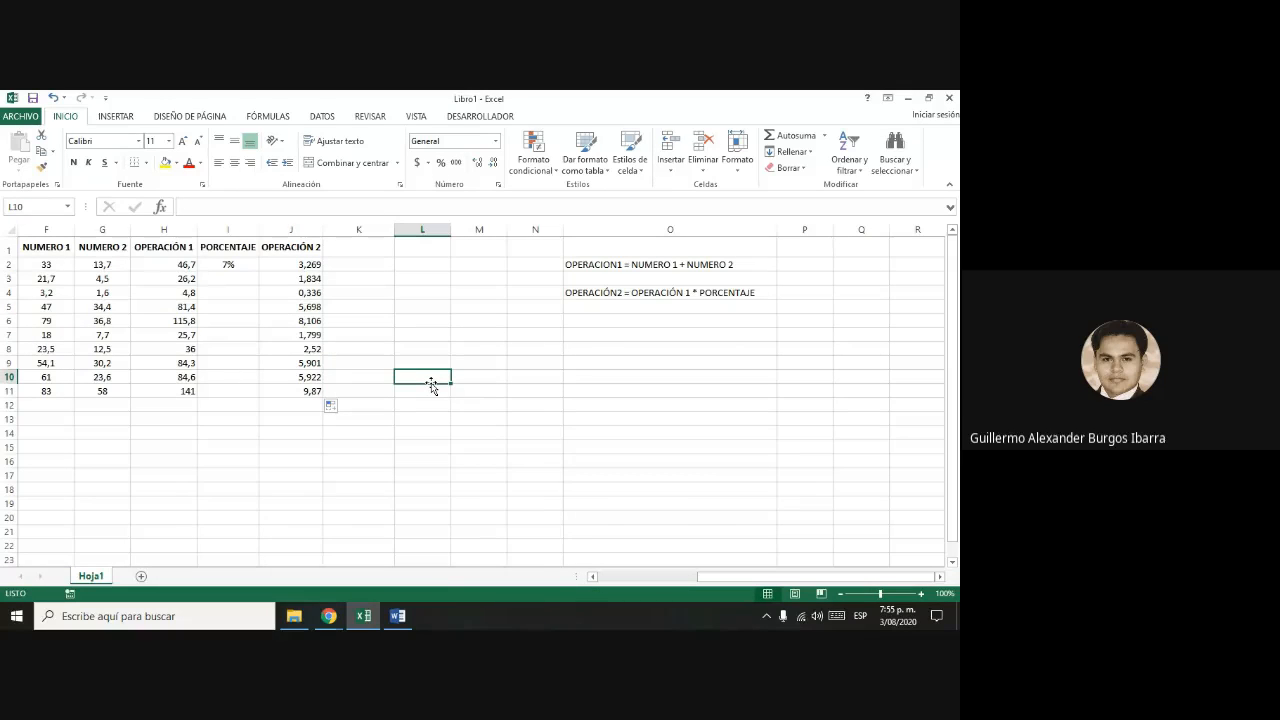
- Delete the notes defining OPERACIÓN 1 and OPERACIÓN 2 from cells O2:O4
left_click(358, 250)
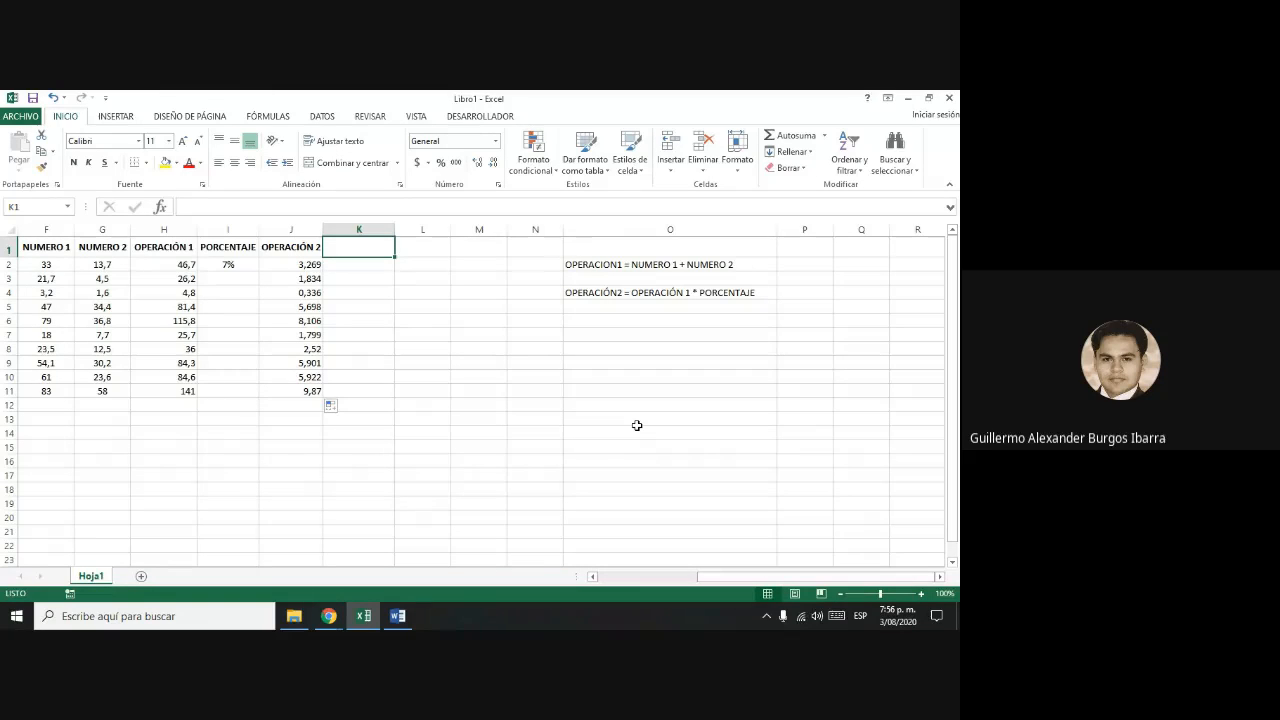
left_click(657, 251)
left_click(660, 266)
left_click_drag(660, 266, 663, 291)
key("Delete")
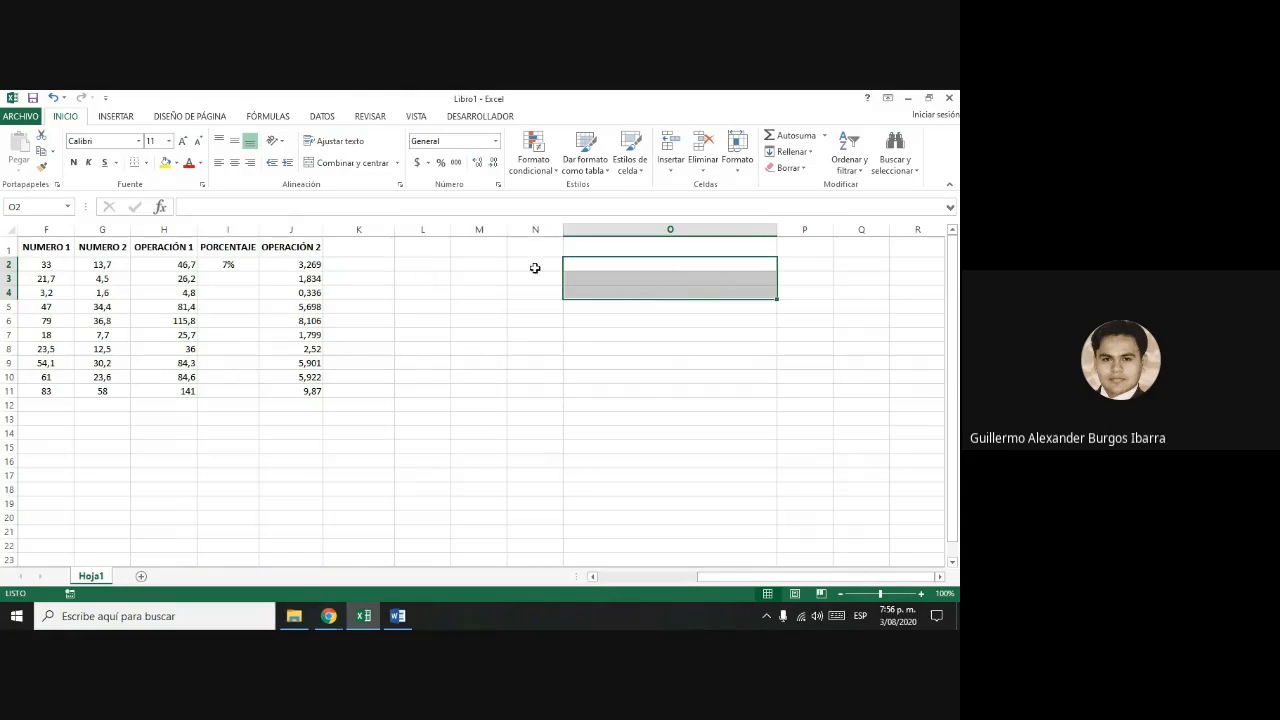
left_click(594, 278)
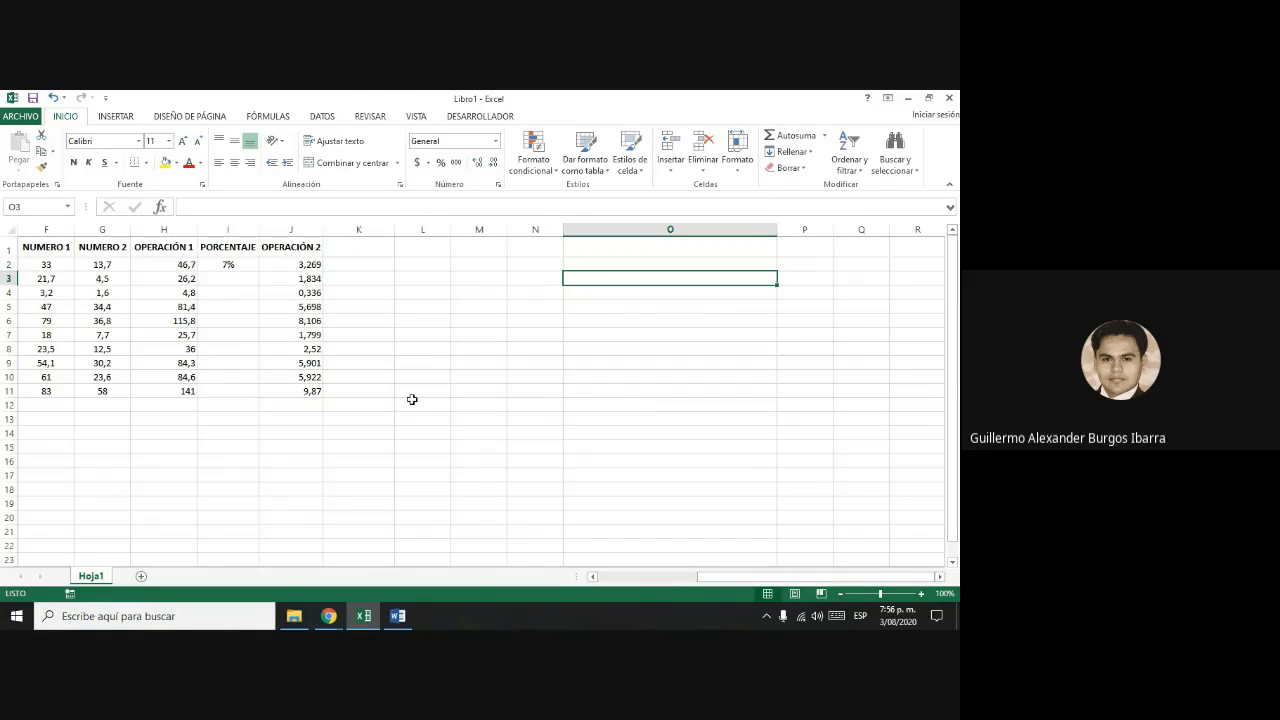
- Add the column header OPERACIÓN 3 in cell K1
left_click(343, 251)
type("OP")
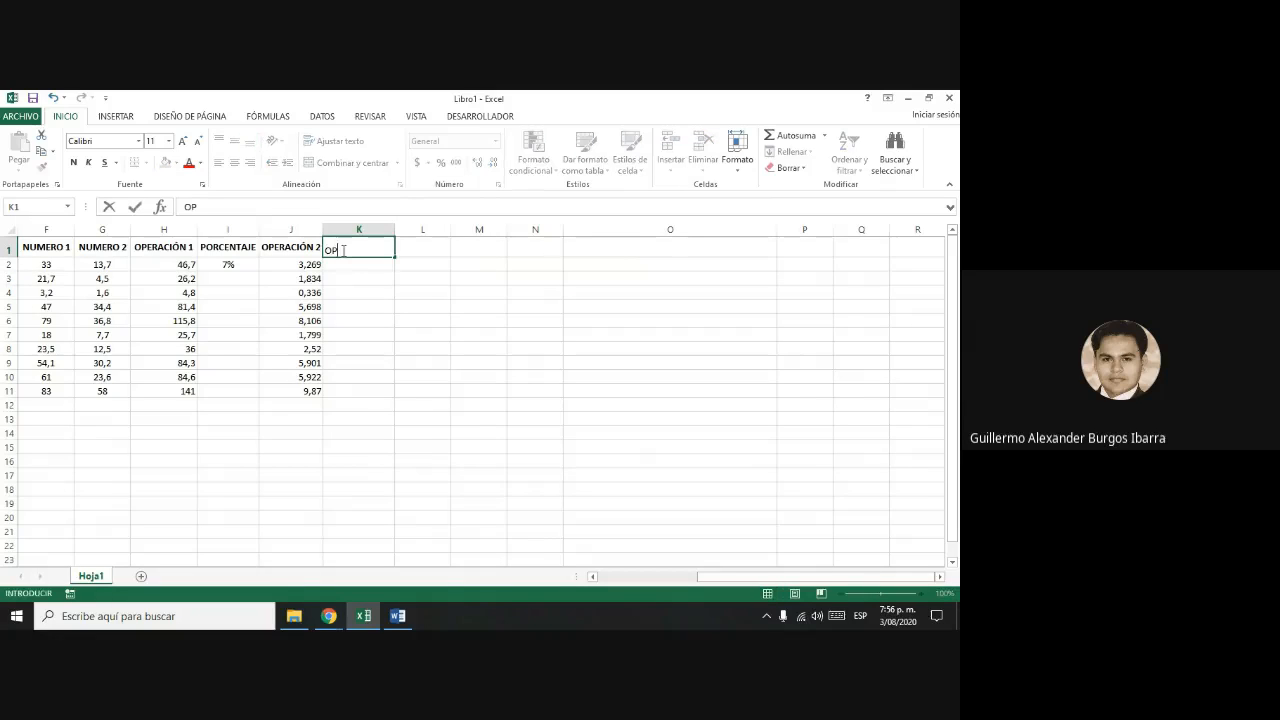
type("ERACIÓN 3")
key("Return")
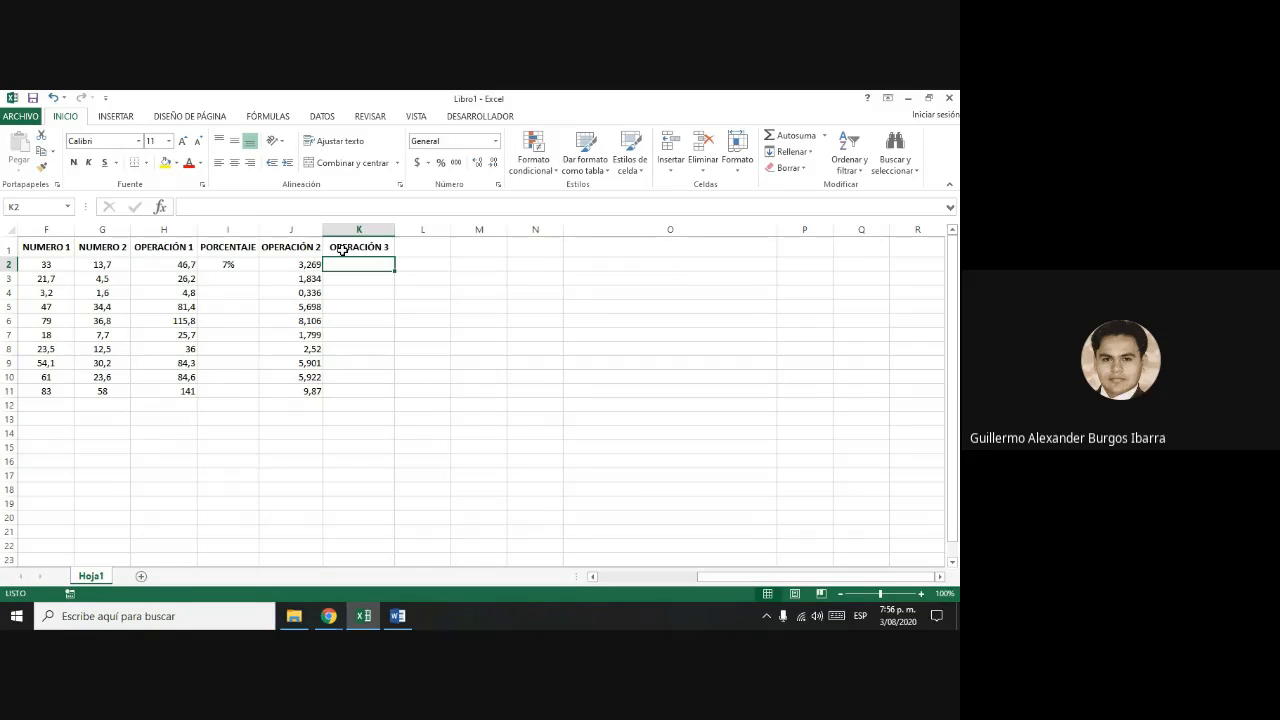
- Enter in O2 the note "OPERACIÓN 3 = NUMERO 1 + NUMERO 2 * OPERACIÓN 1 + OPERACIÓN * PORCENTAJE -NUMERO 2 / OPERACIÓN 2"
left_click(617, 290)
left_click(620, 263)
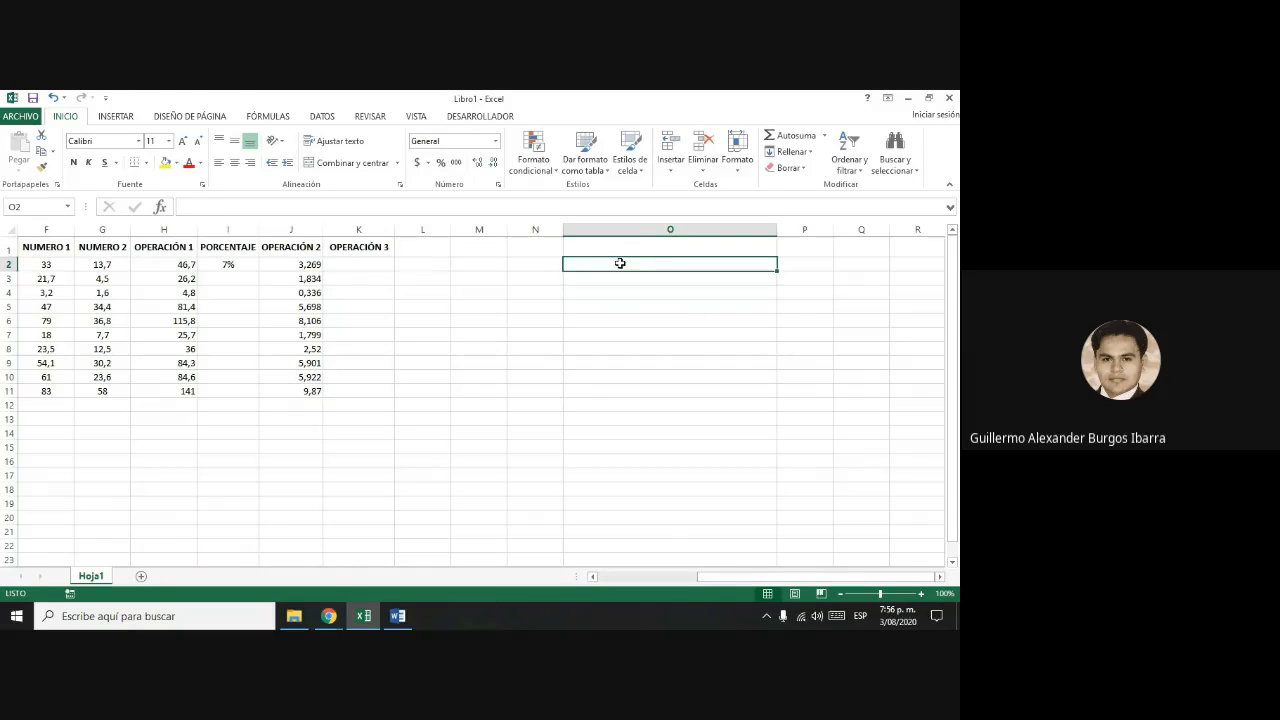
type("OPERACIÓN 3 =")
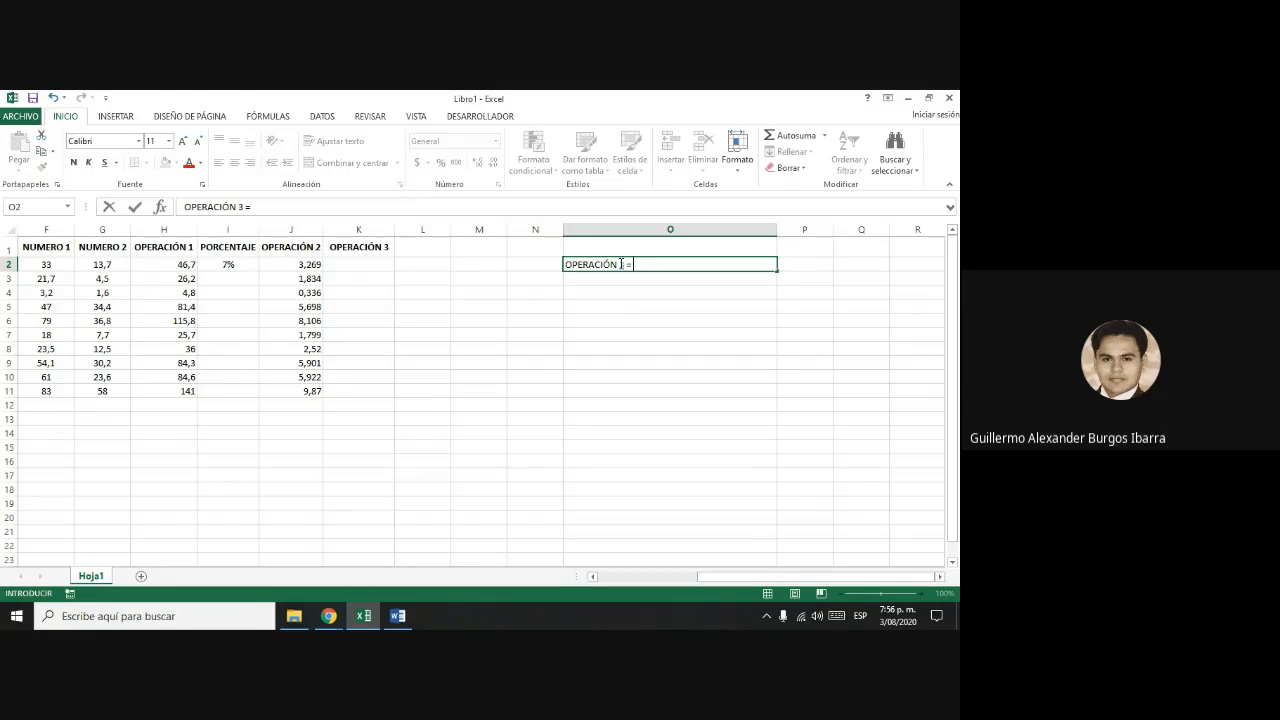
type(" NUMERO")
type("+ NUMERO")
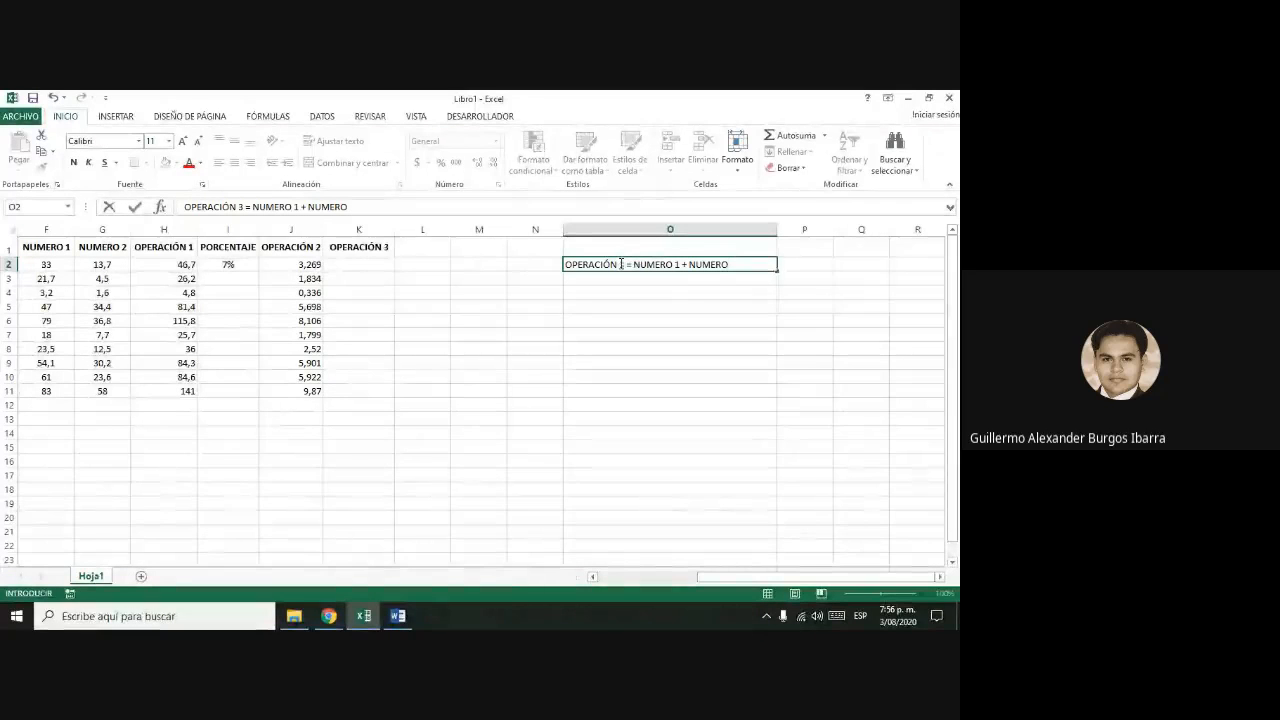
type(" 2 ")
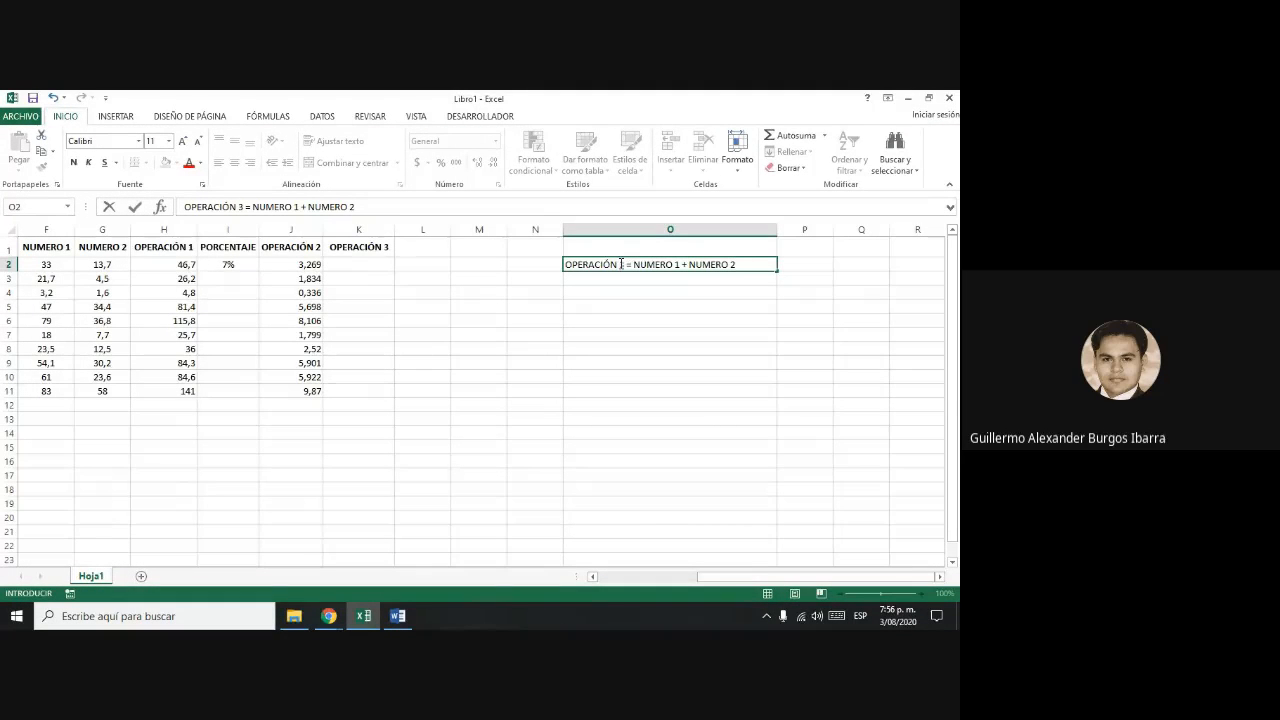
type("* OPERACIÓN 1 + OPERACION")
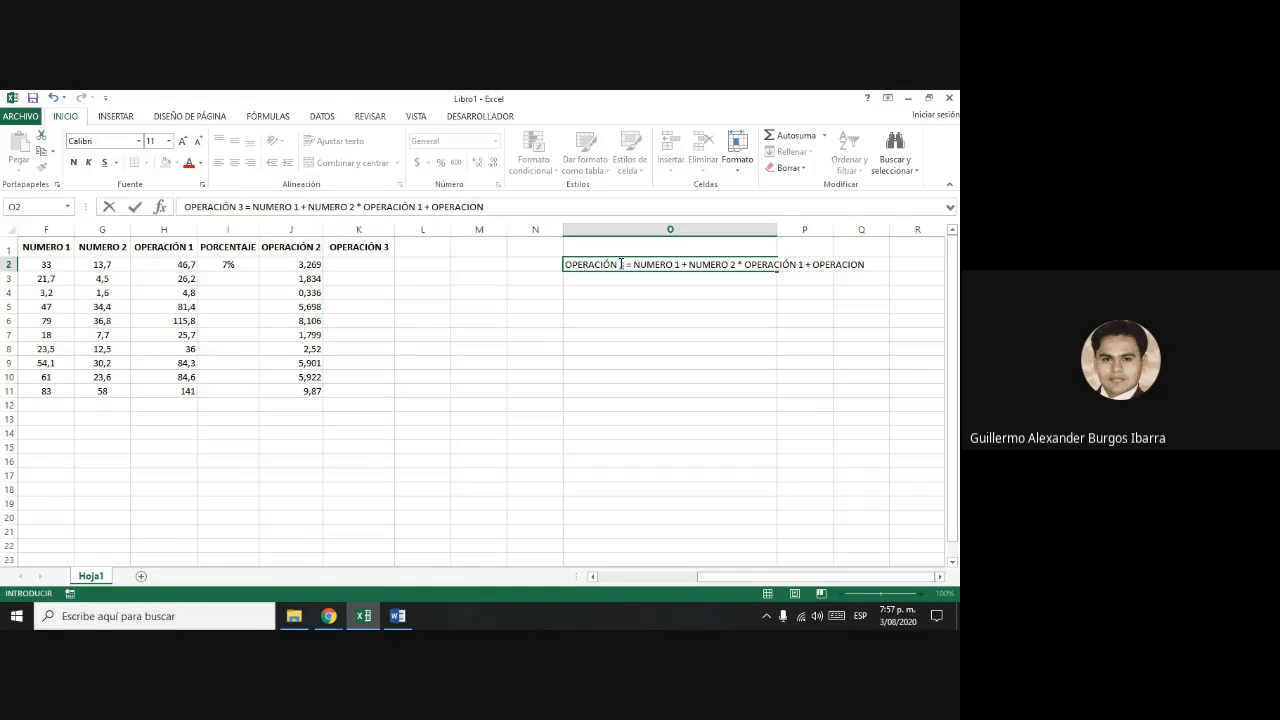
type("* PORCENTAJE")
type("-NUMERO")
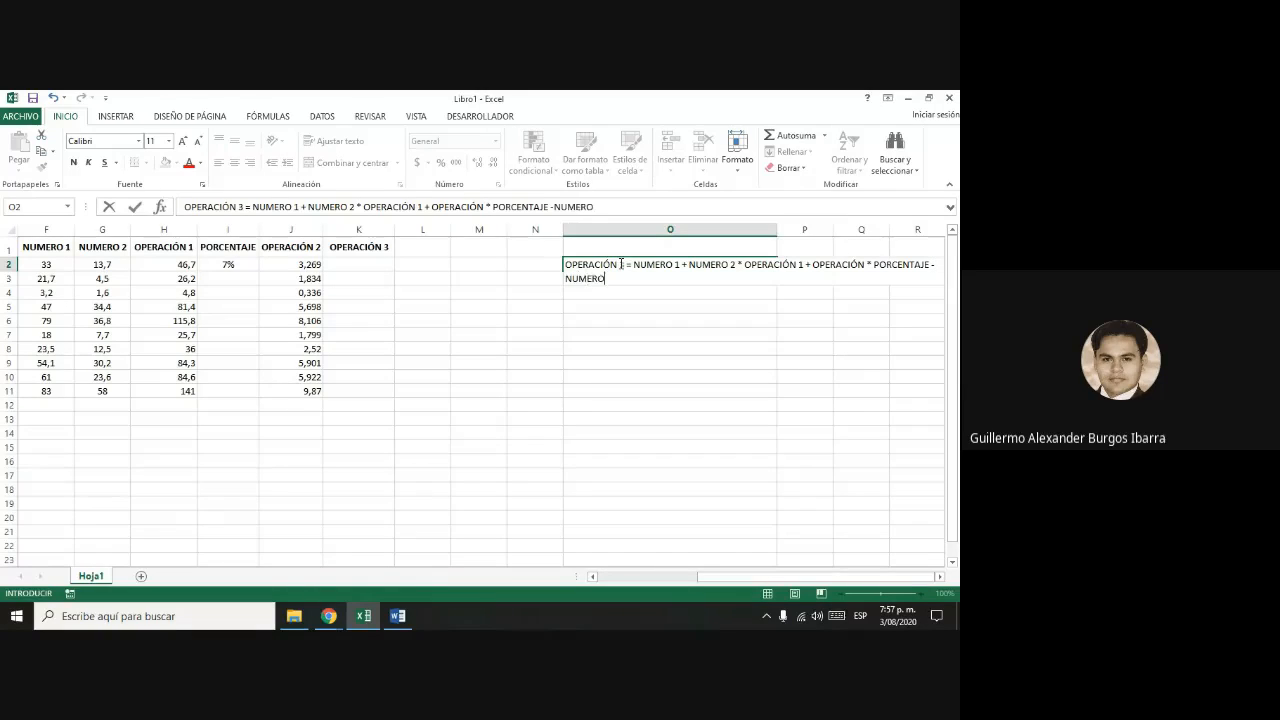
type(" 2 /")
type("OPERACIÓN 2")
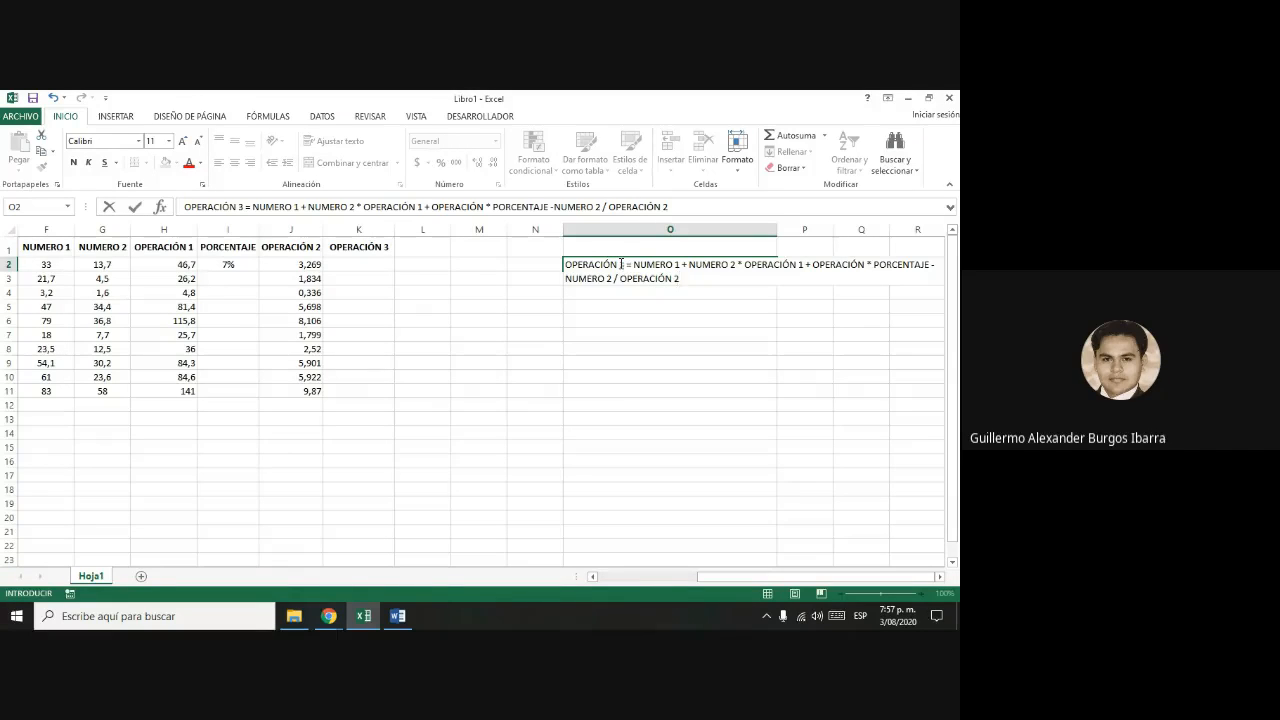
left_click(697, 311)
- Move the OPERACIÓN 3 definition note from O2 to J14, below the table
left_click(646, 262)
left_click_drag(565, 265, 295, 436)
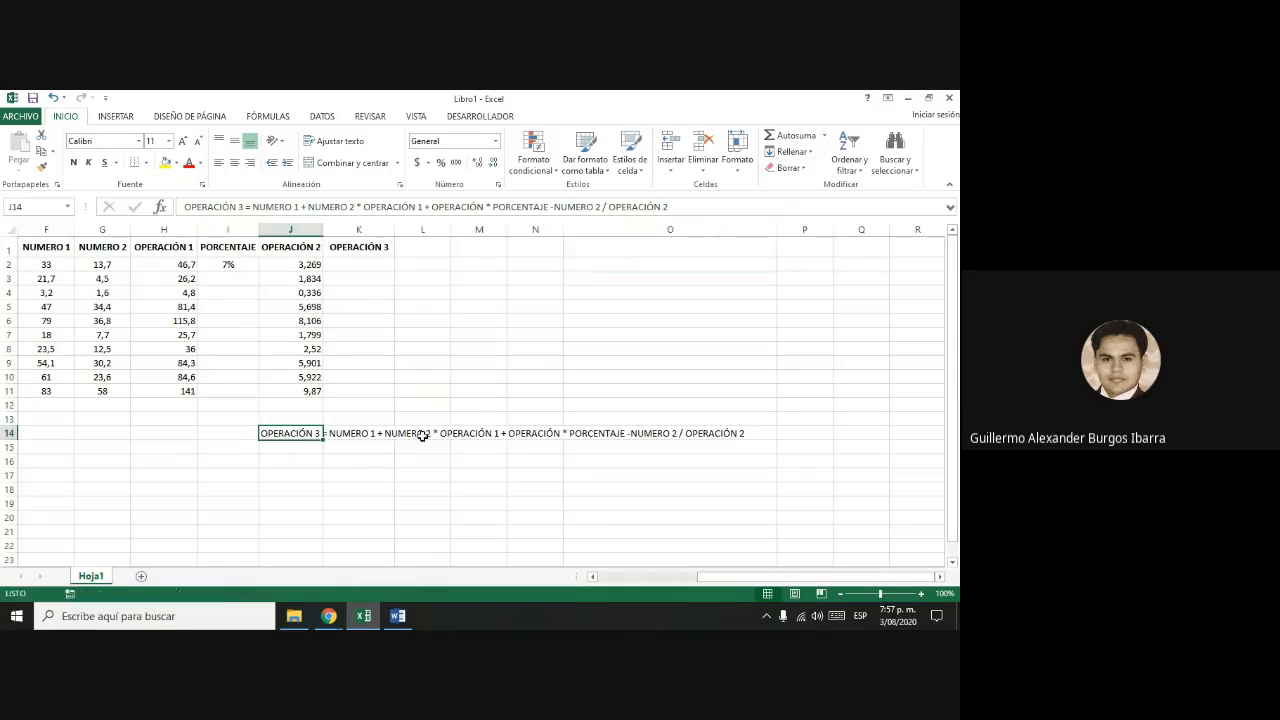
- Make the OPERACIÓN 3 definition note in J14 bold
left_click(495, 439)
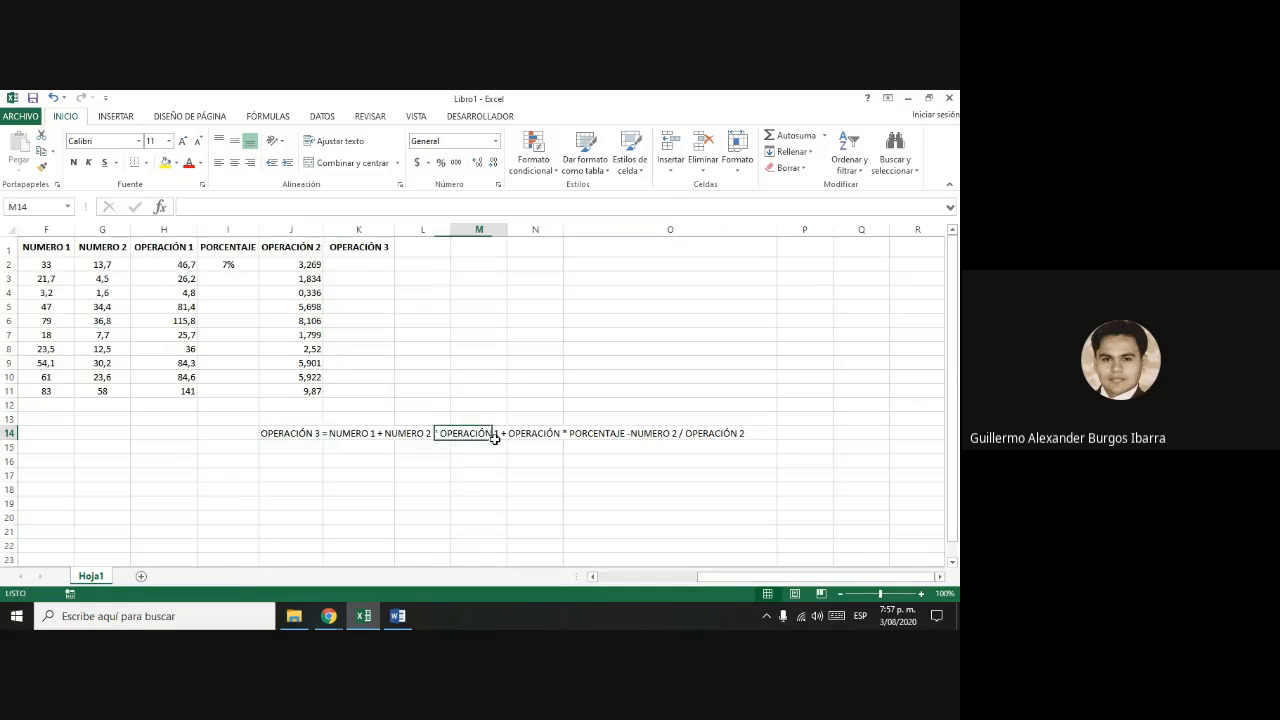
left_click(304, 437)
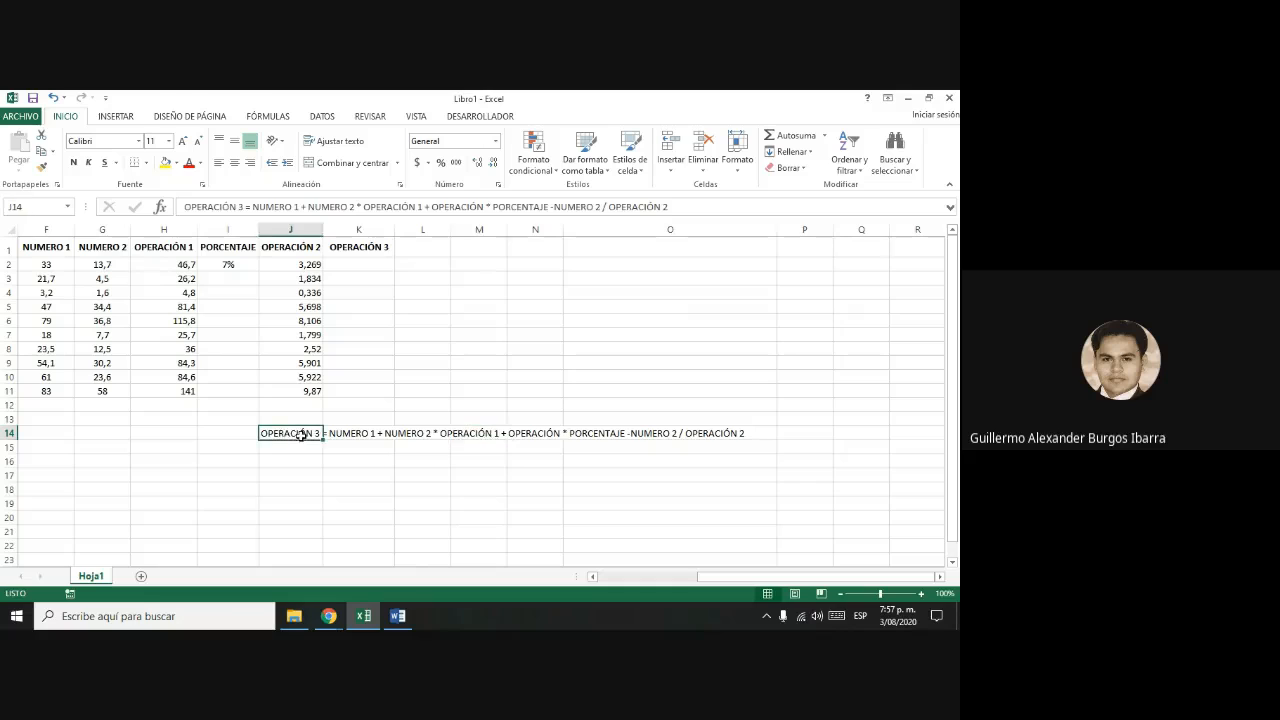
left_click(74, 163)
left_click(465, 472)
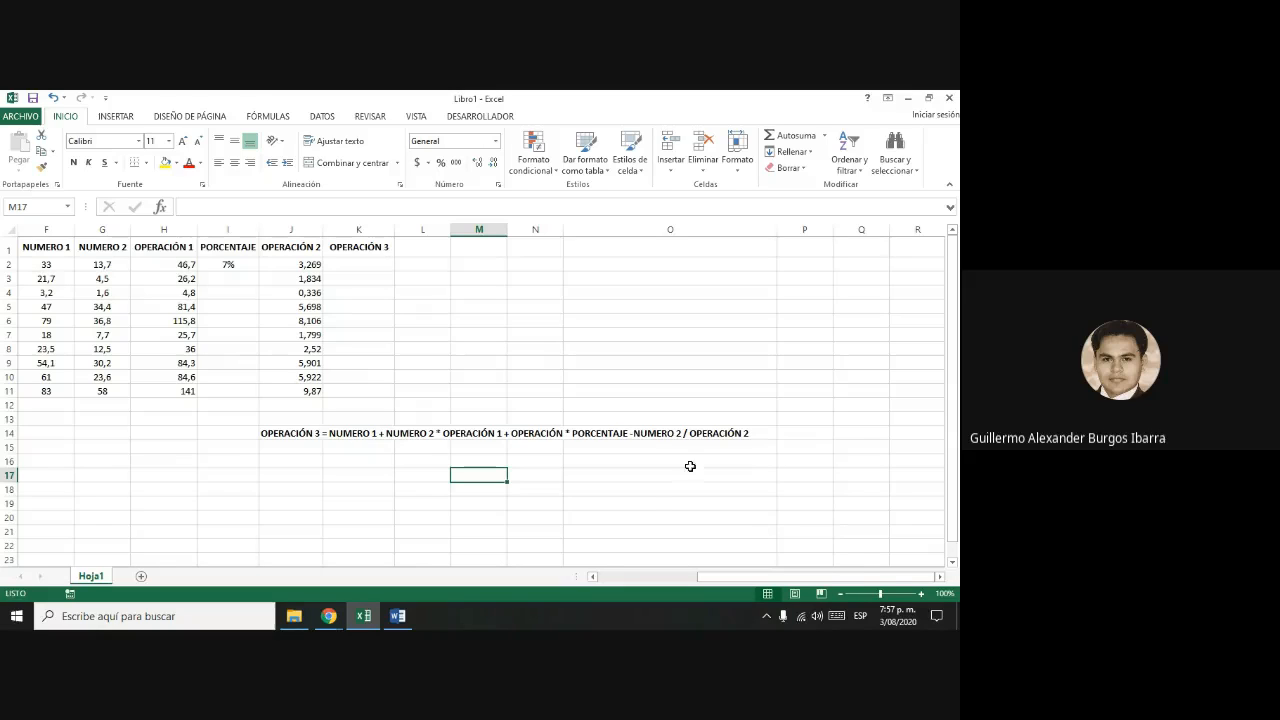
- Correct the note in J14 so the term multiplied by PORCENTAJE reads OPERACIÓN 2
left_click(571, 433)
key("Left")
key("Left")
key("Left")
key("Left")
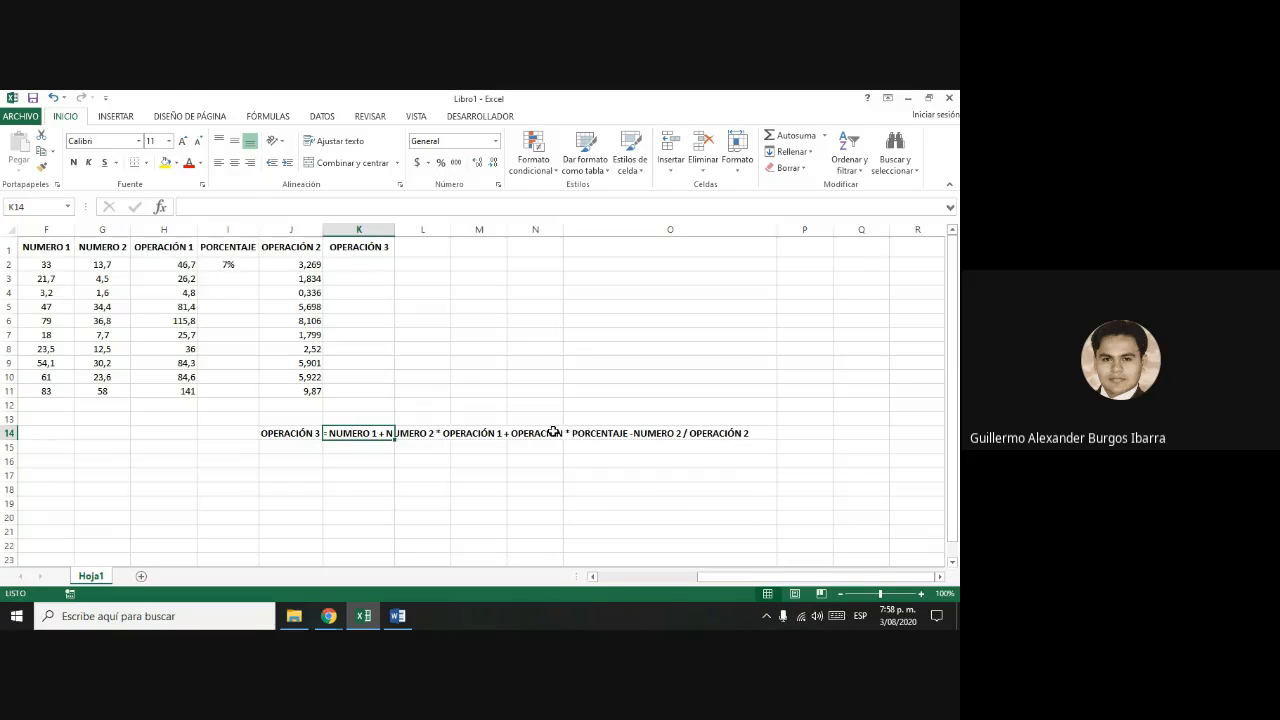
left_click(303, 437)
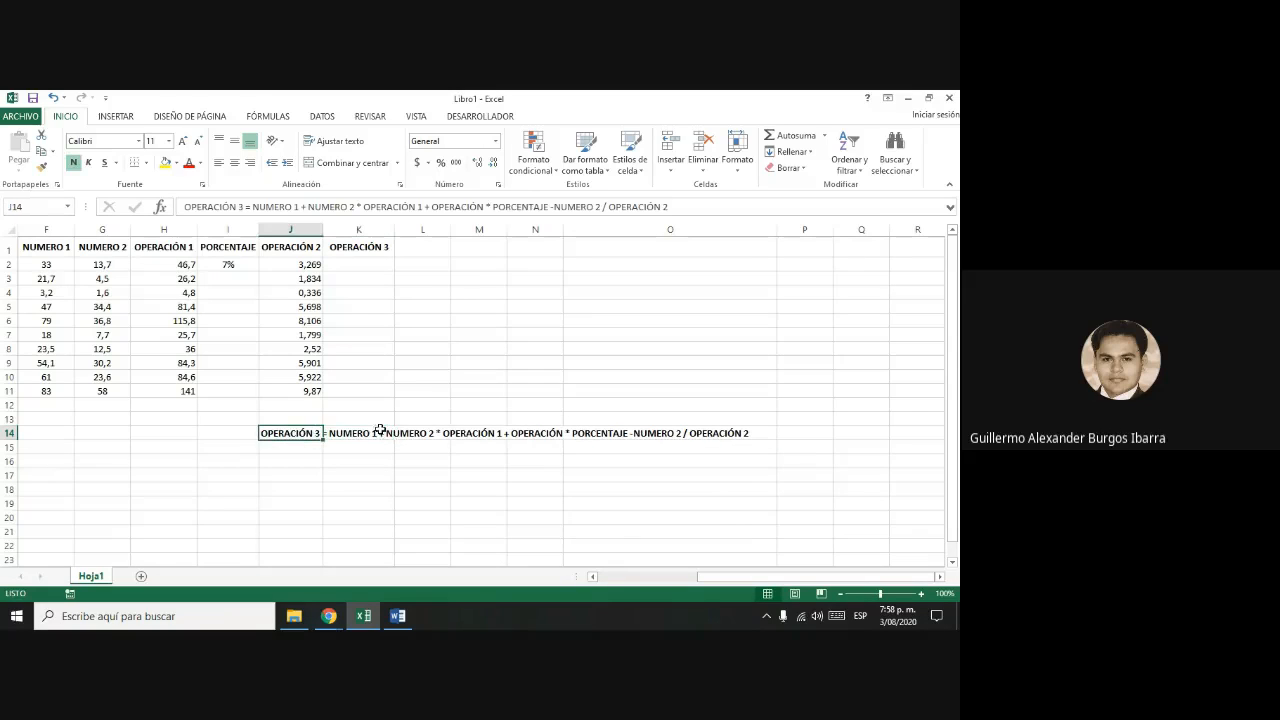
left_click(486, 206)
type("2")
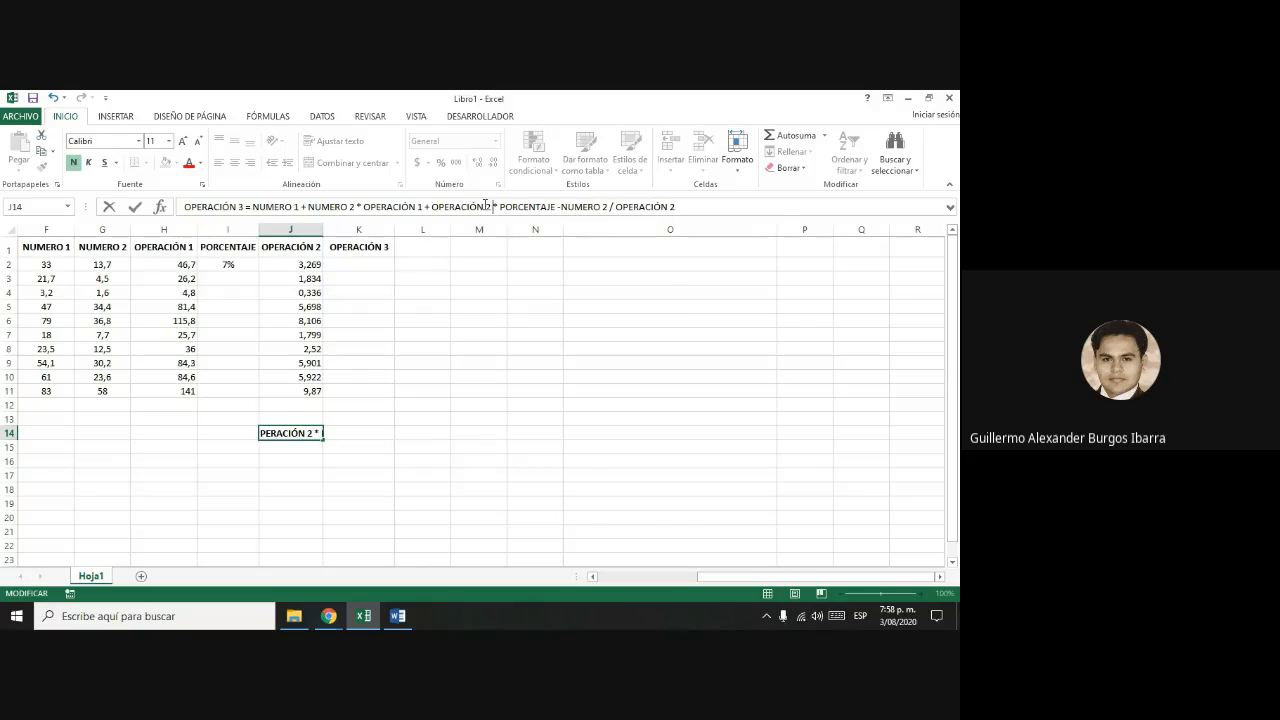
left_click(653, 528)
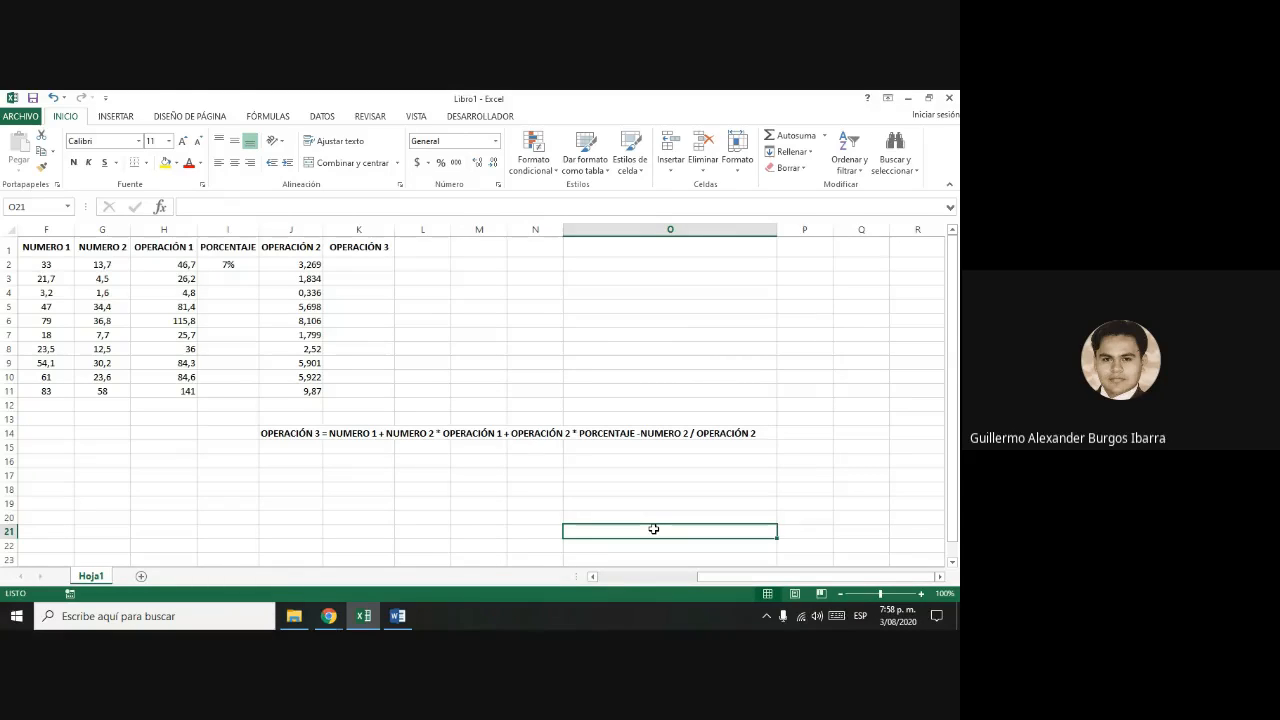
- Examine the order of operations in the J14 note by highlighting its multiplication and division terms and its plus and minus signs
left_click(302, 433)
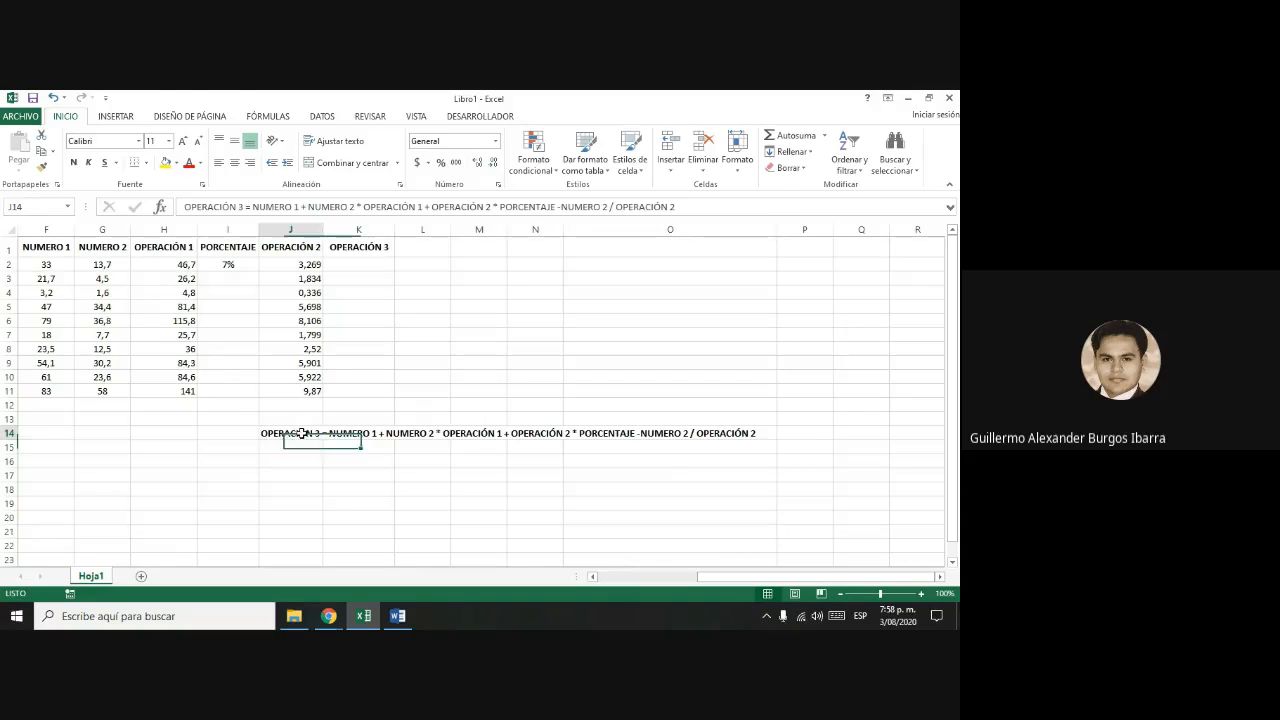
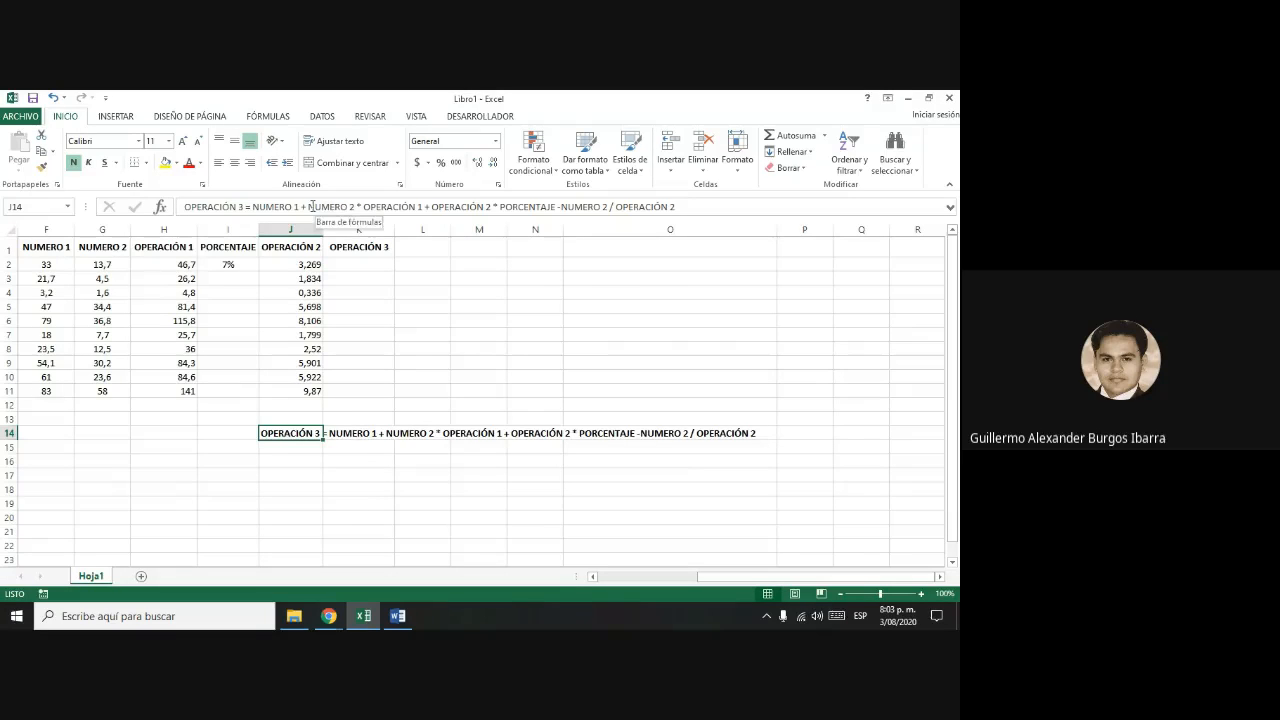
left_click_drag(309, 205, 425, 205)
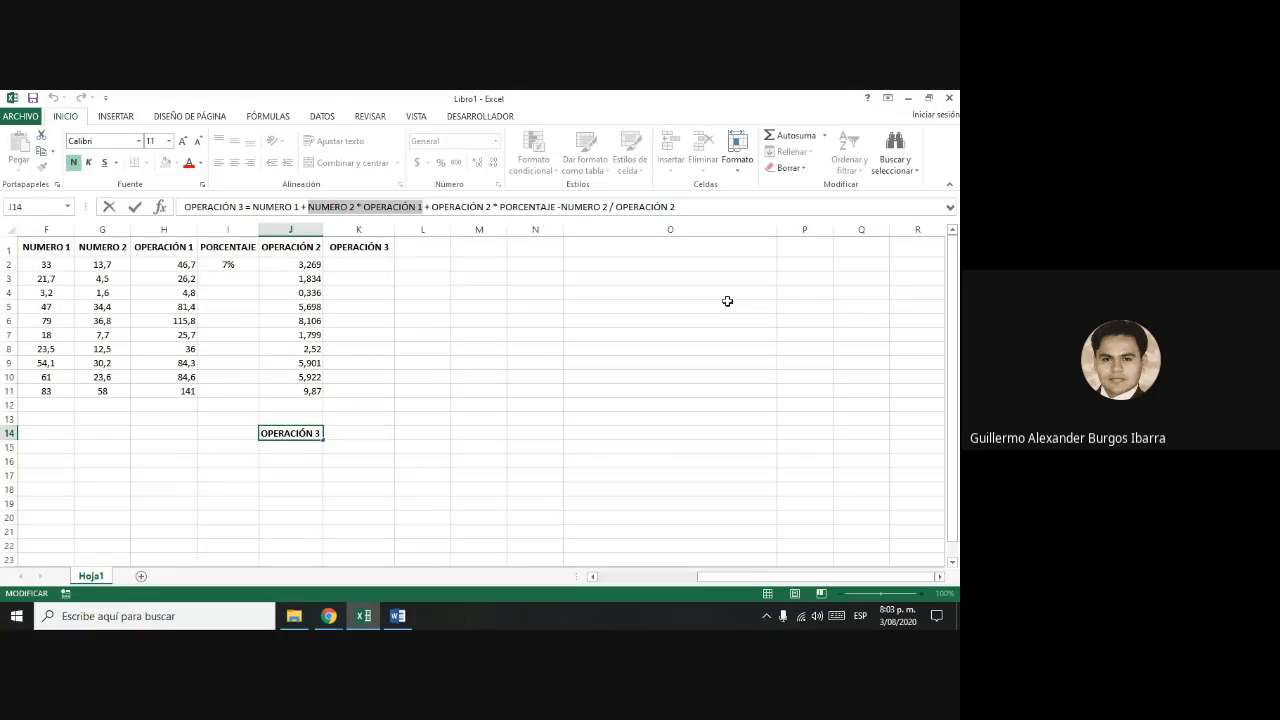
left_click(433, 205)
left_click_drag(433, 205, 556, 204)
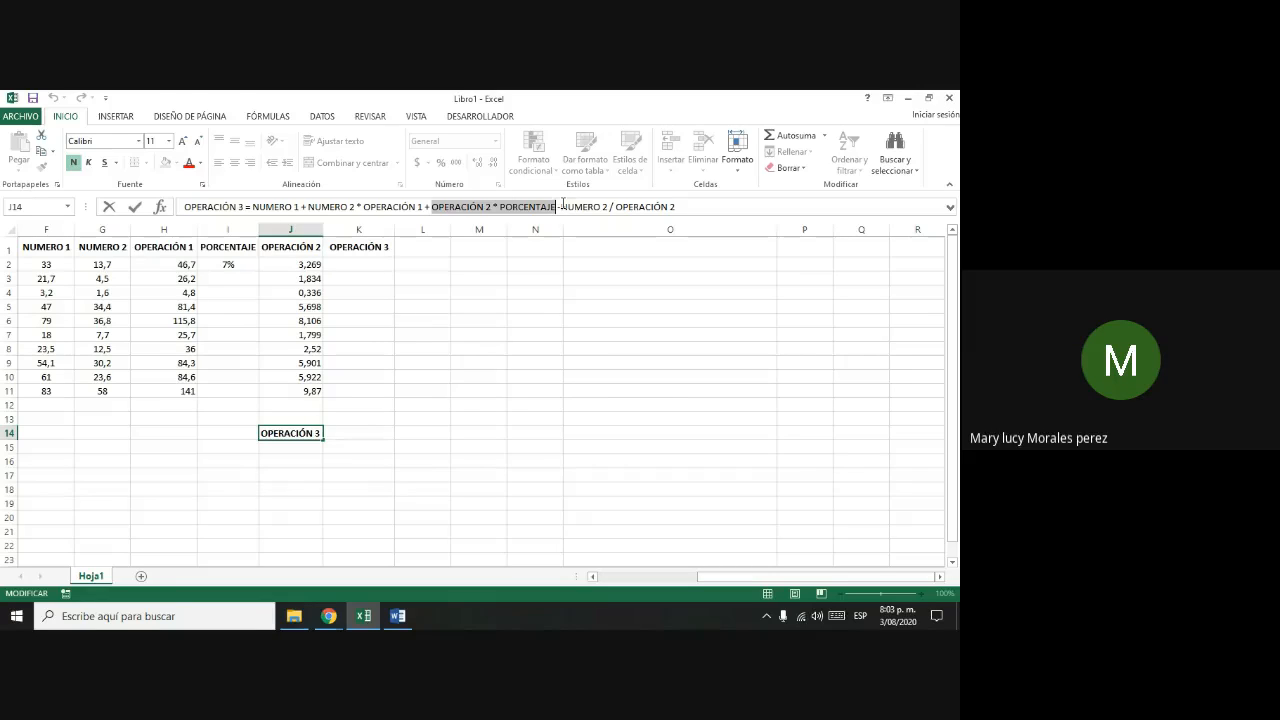
left_click_drag(563, 204, 668, 206)
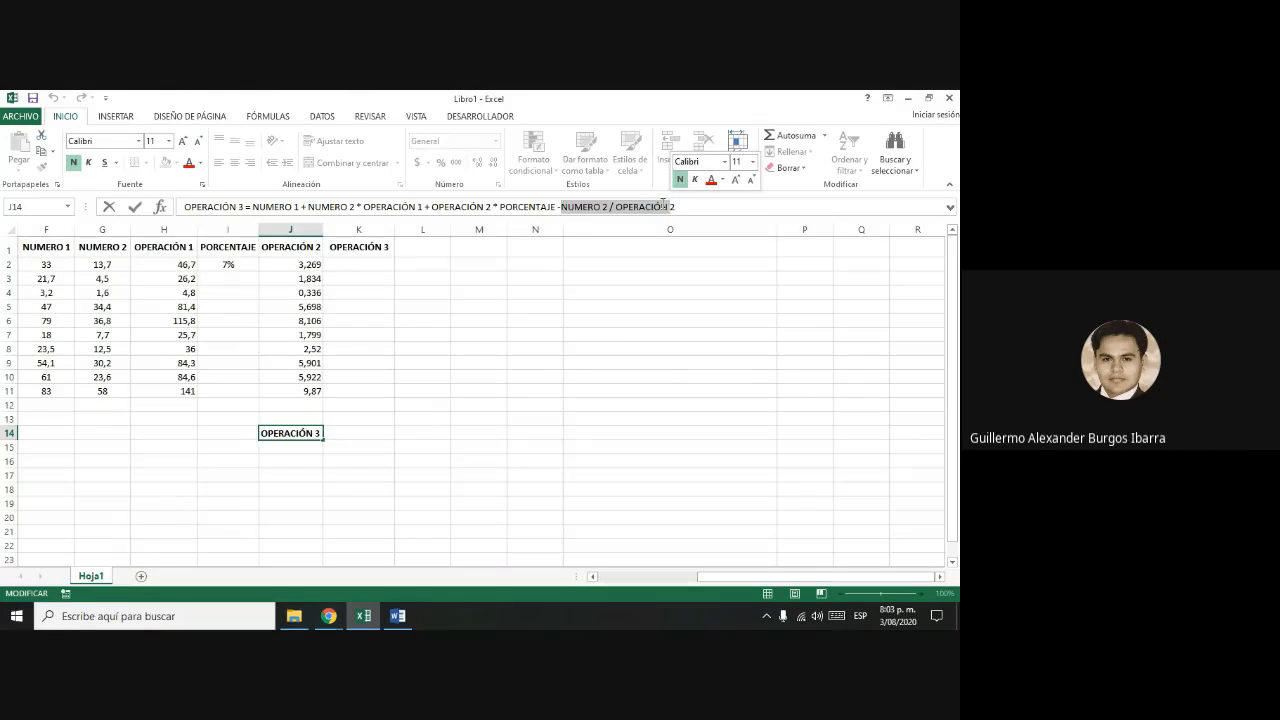
left_click(675, 207)
left_click_drag(675, 207, 561, 207)
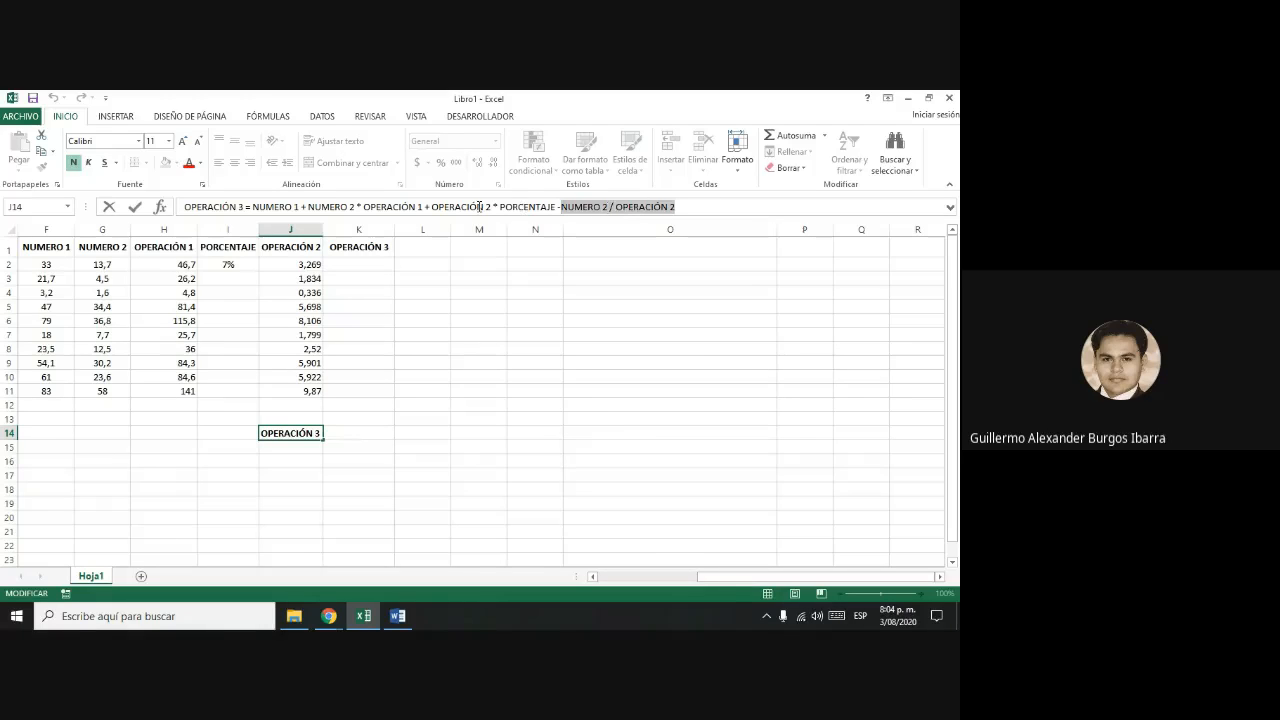
left_click_drag(563, 208, 678, 208)
left_click_drag(250, 206, 314, 208)
left_click_drag(423, 206, 431, 206)
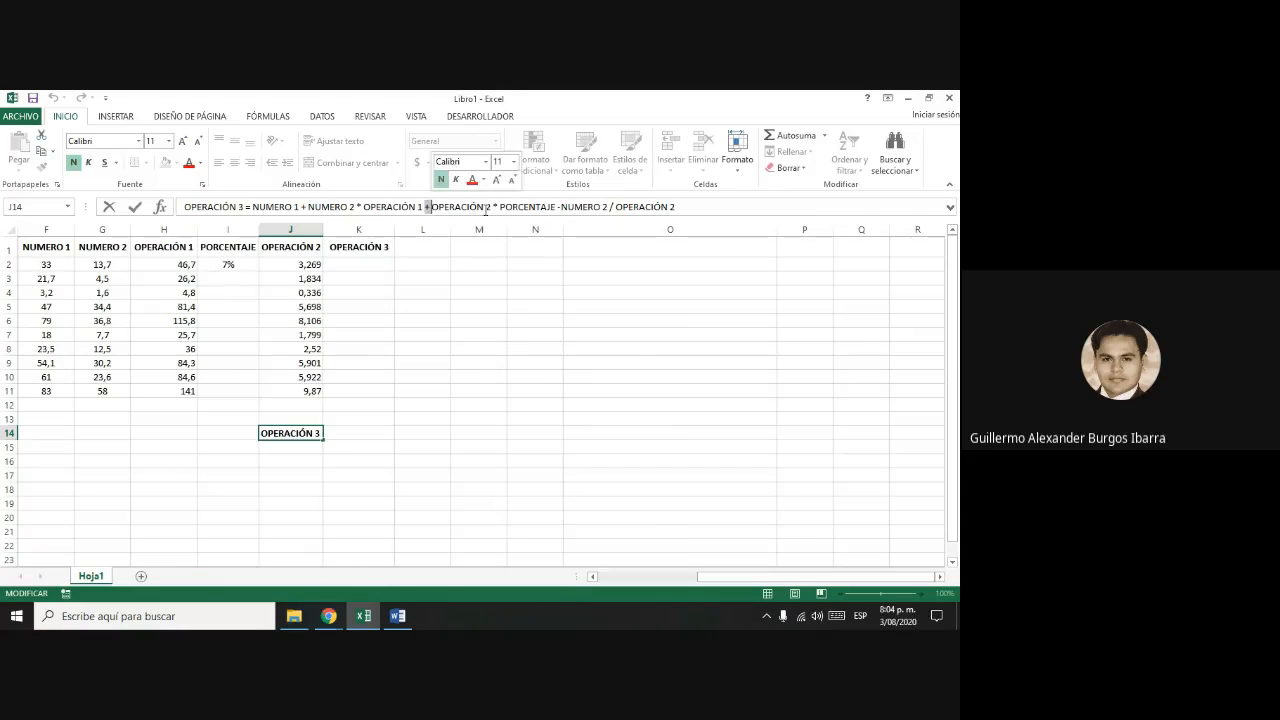
left_click(560, 206)
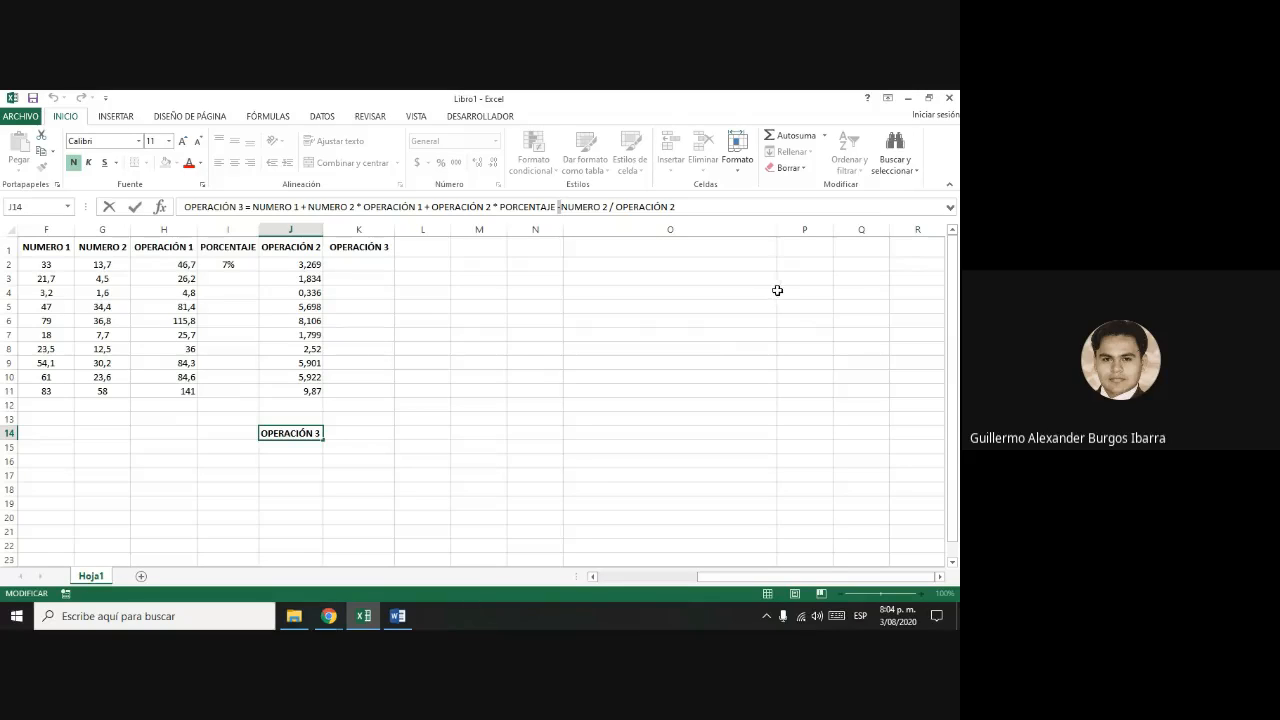
left_click(455, 389)
left_click(386, 457)
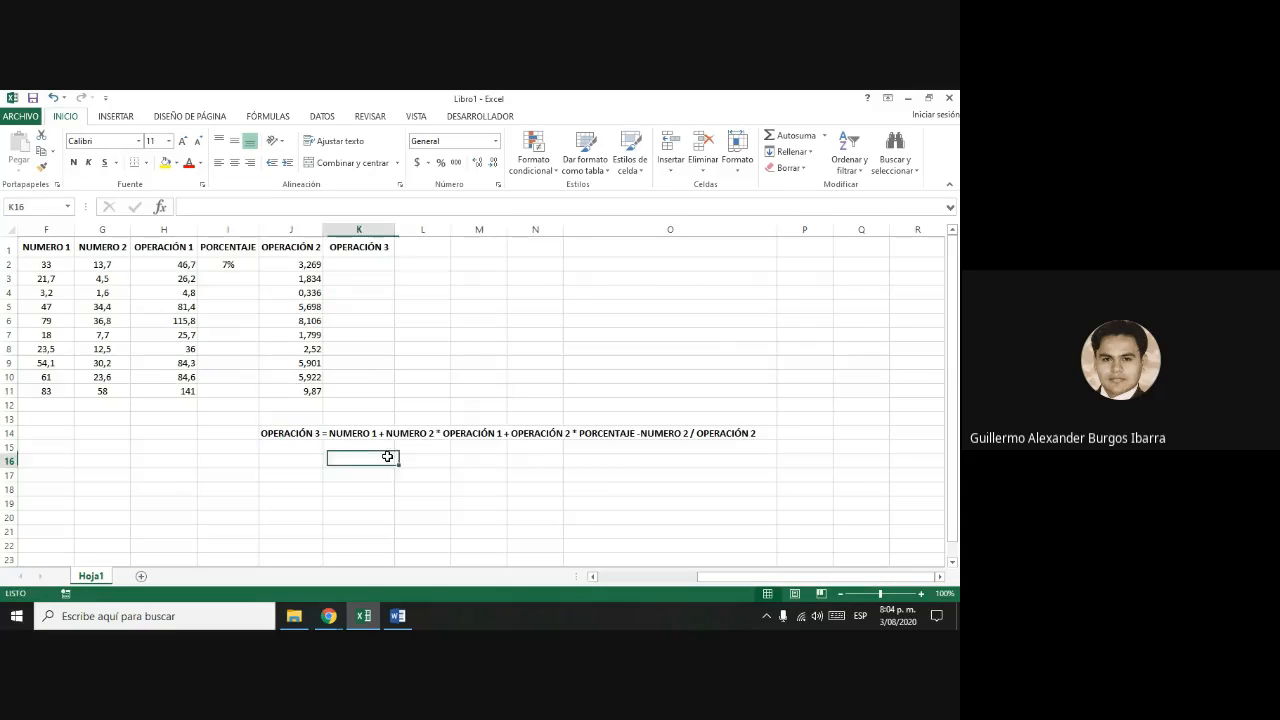
- Enclose NUMERO 1 + NUMERO 2 in parentheses in the OPERACIÓN 3 note in J14
left_click(292, 438)
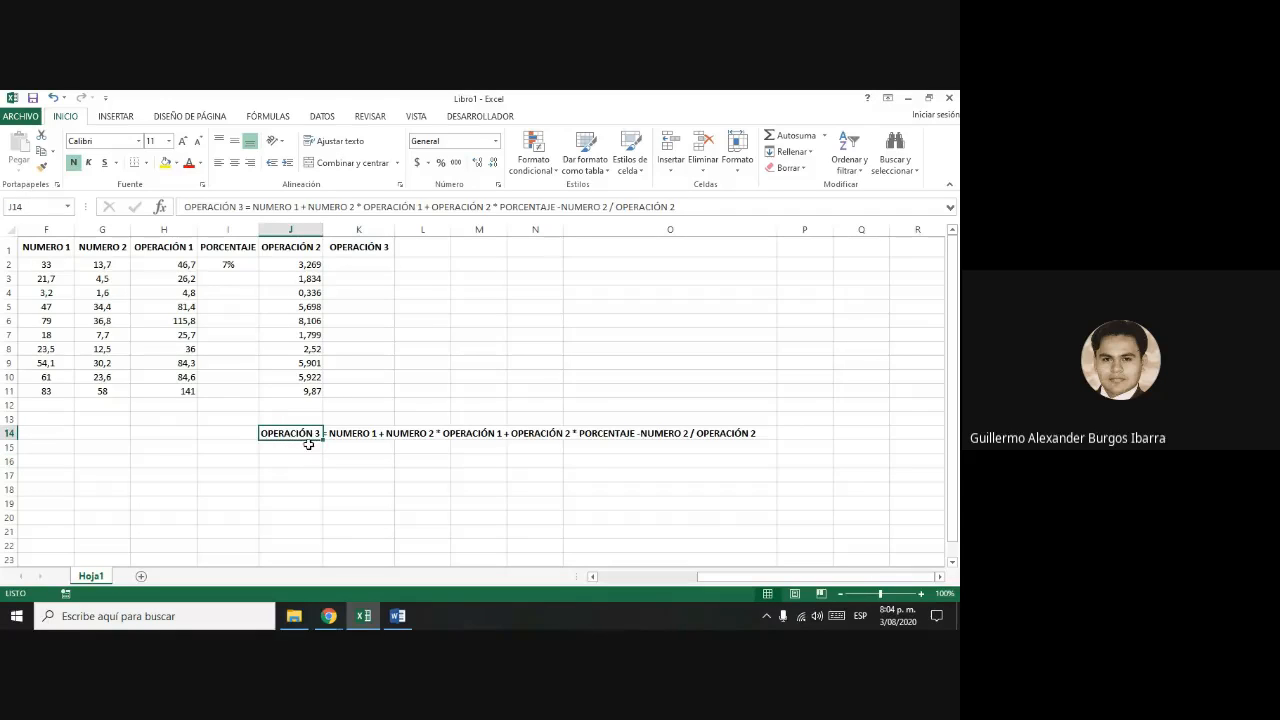
left_click(445, 464)
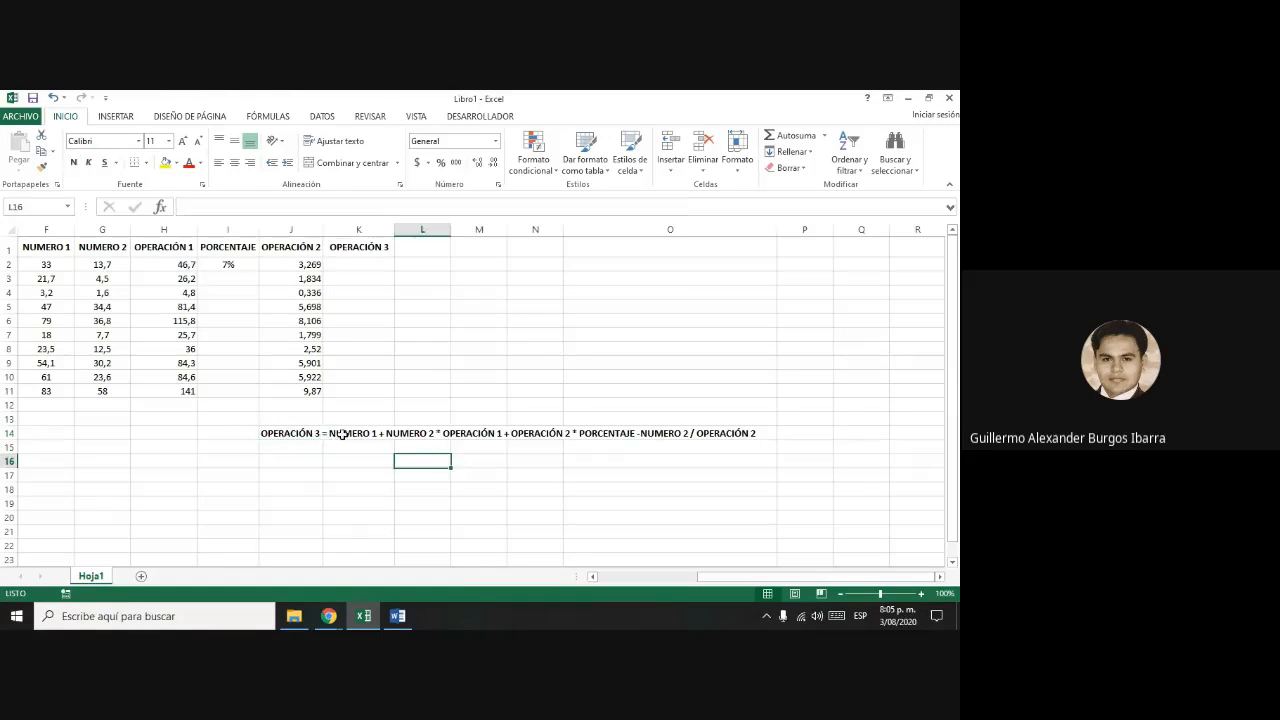
left_click(305, 436)
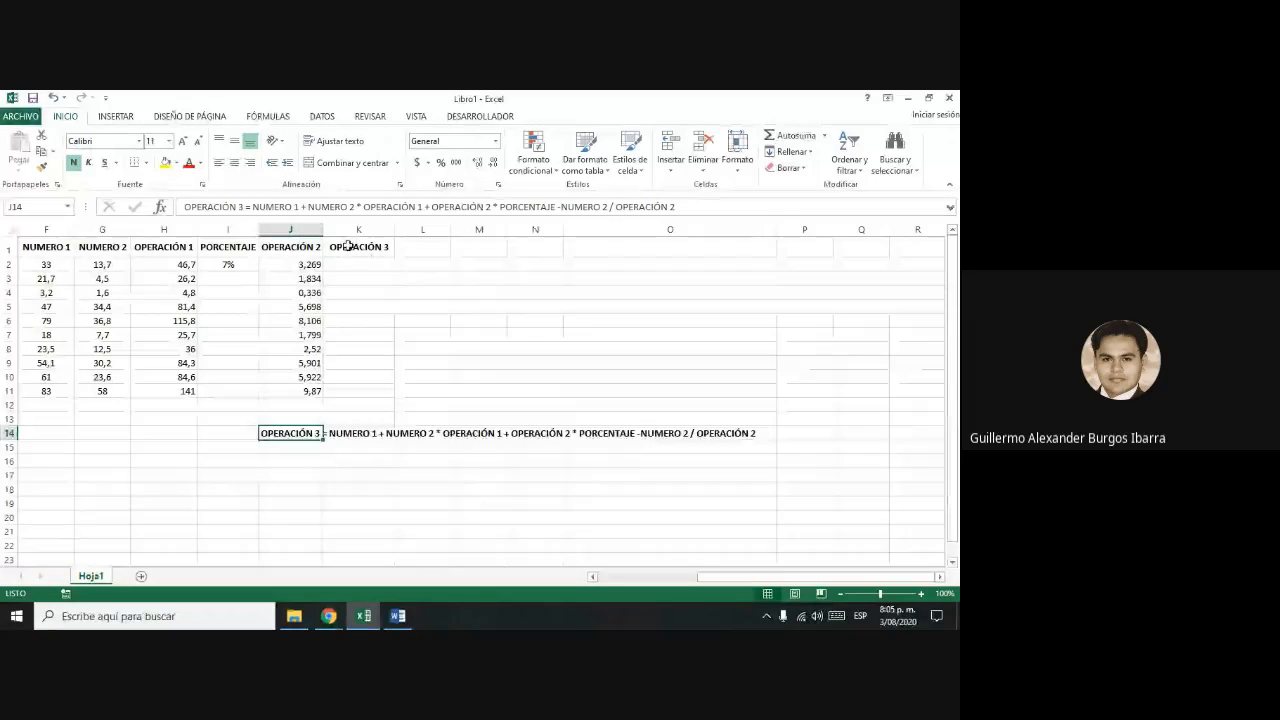
left_click(253, 207)
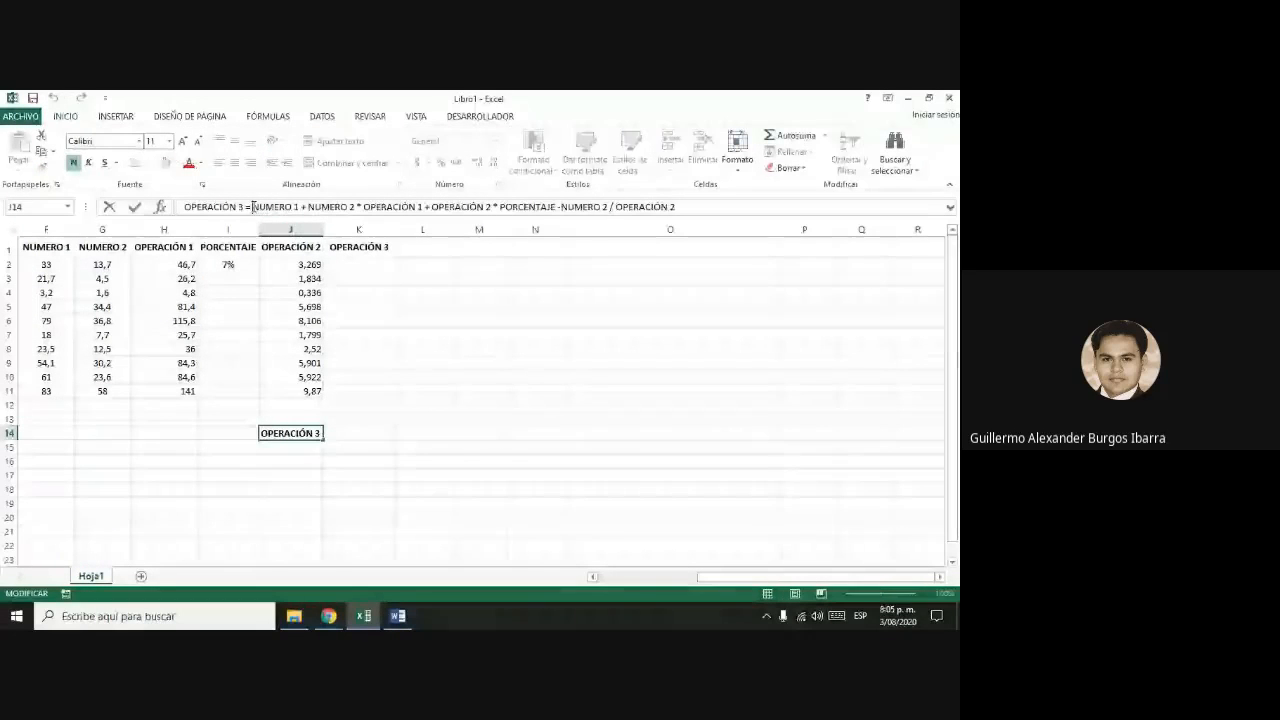
type("(")
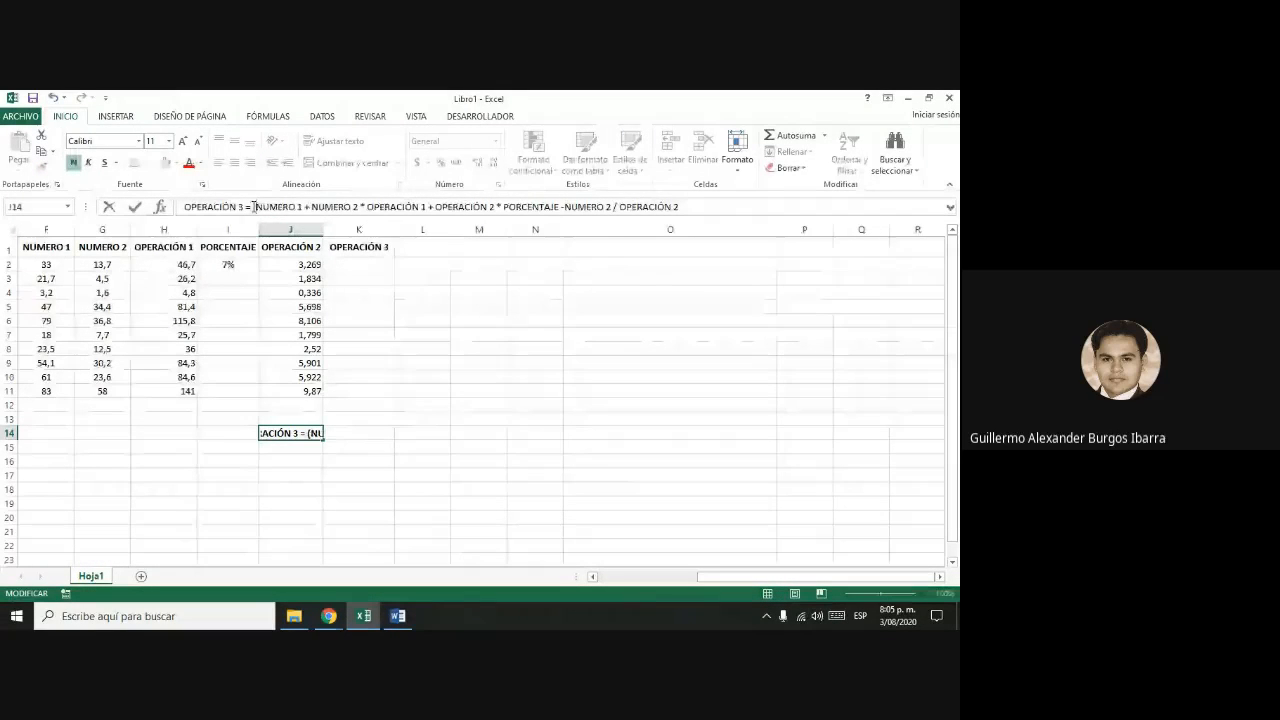
left_click(359, 207)
type(")")
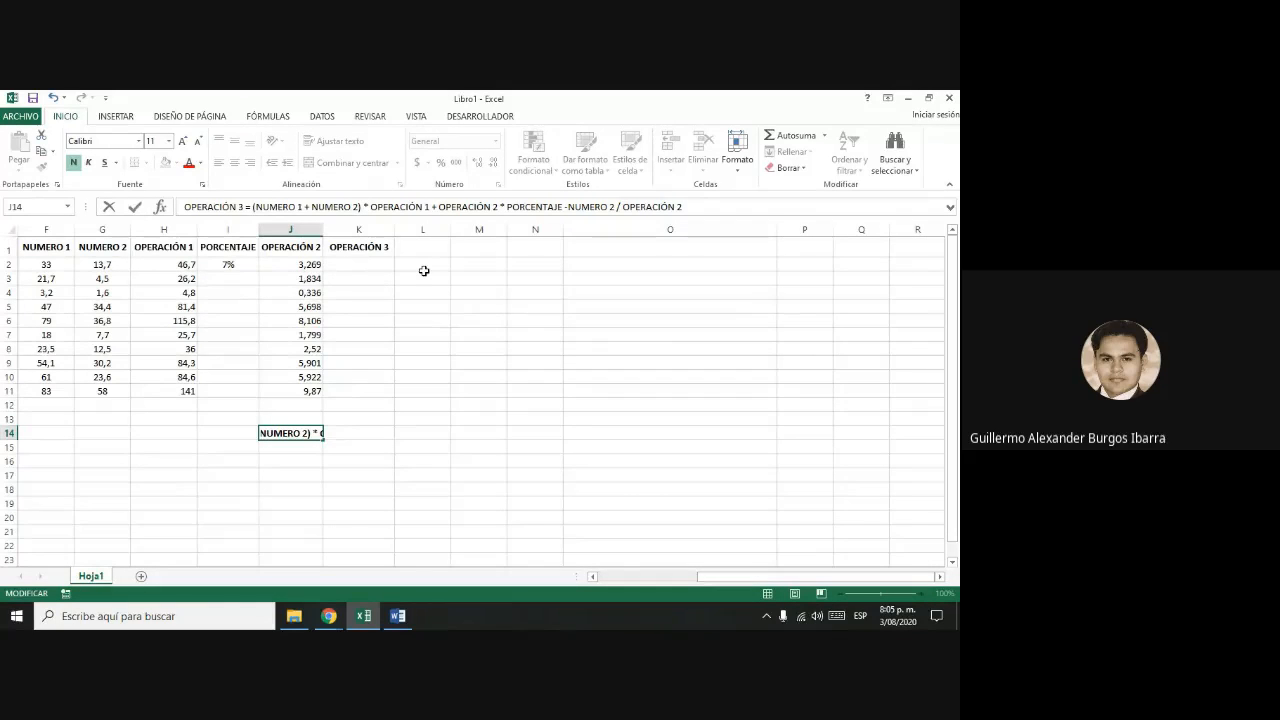
left_click(437, 305)
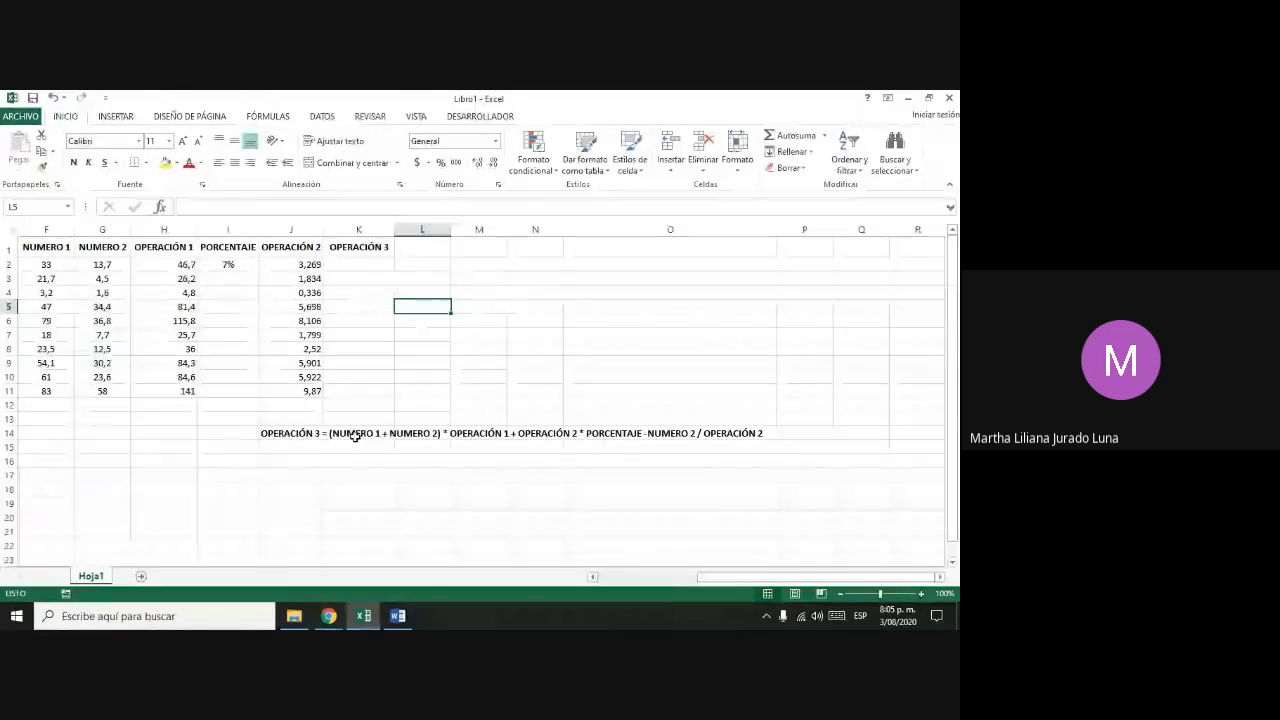
- Enlarge the OPERACIÓN 3 note to font size 16 and move it from J14 to G14
left_click(274, 434)
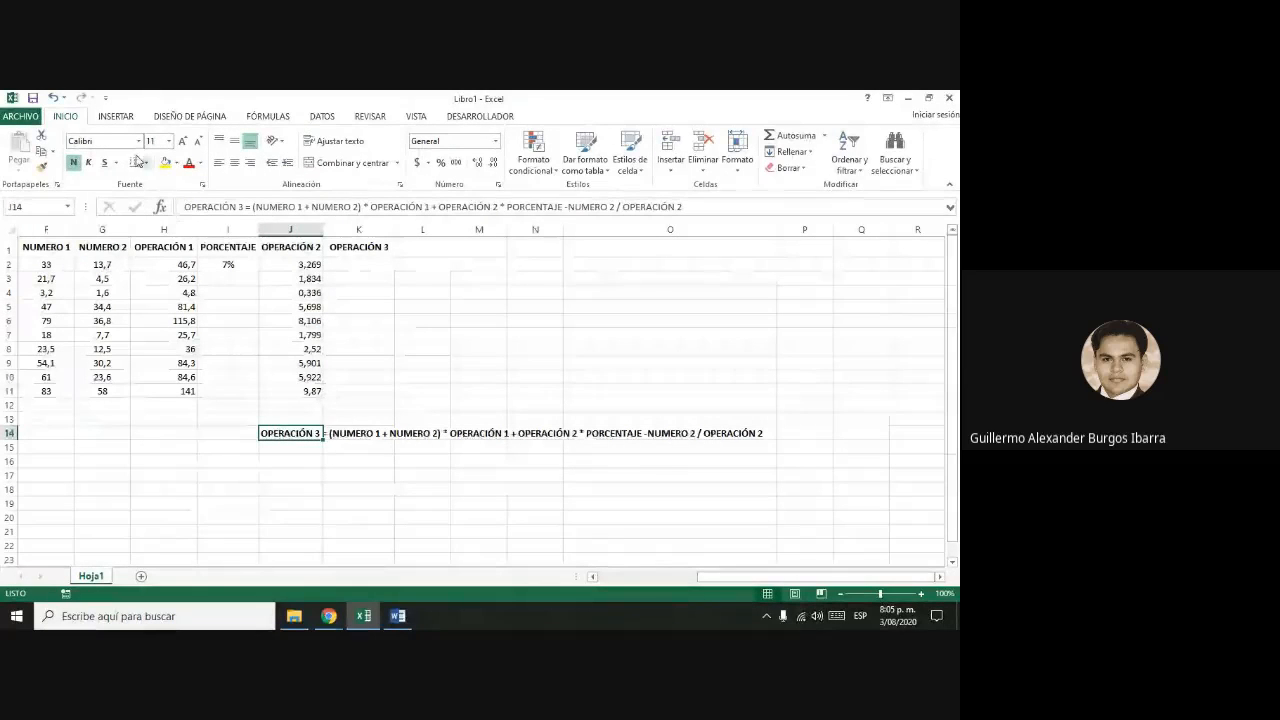
left_click(182, 141)
left_click(182, 141)
left_click(182, 141)
left_click_drag(262, 434, 117, 434)
left_click(274, 490)
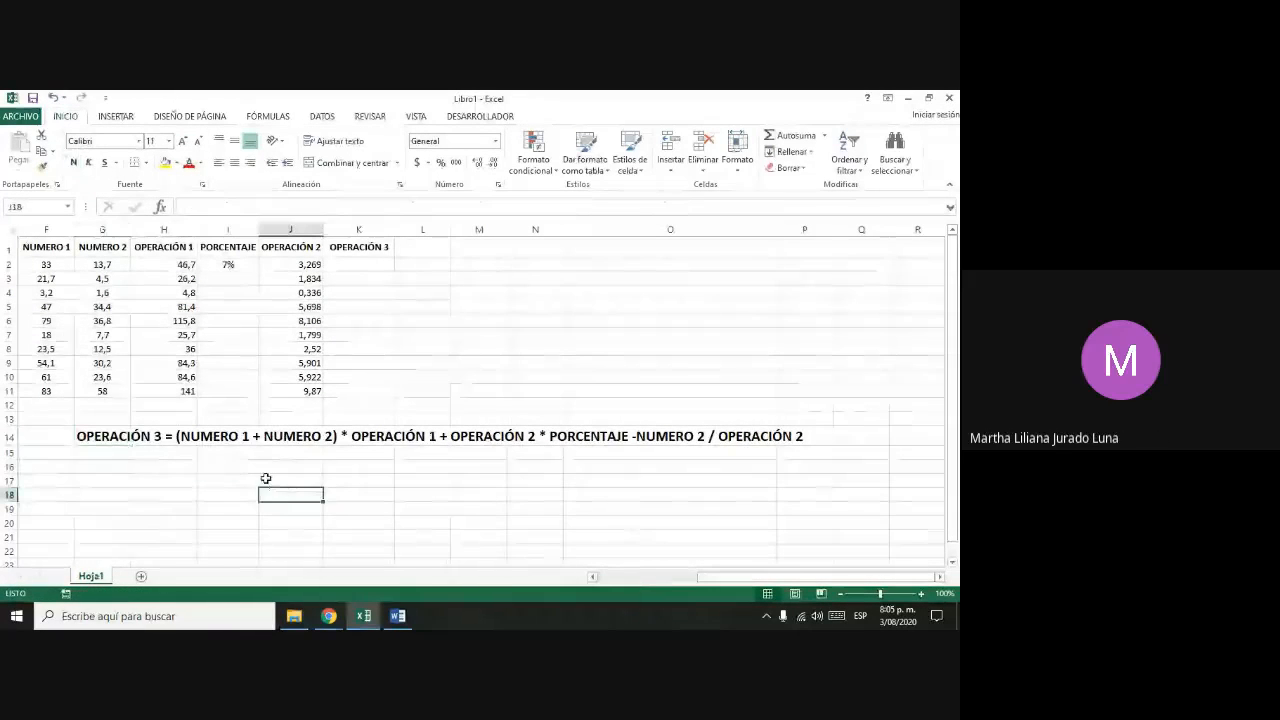
- Enclose OPERACIÓN 1 + OPERACIÓN 2 in parentheses in the OPERACIÓN 3 note in G14
left_click(105, 436)
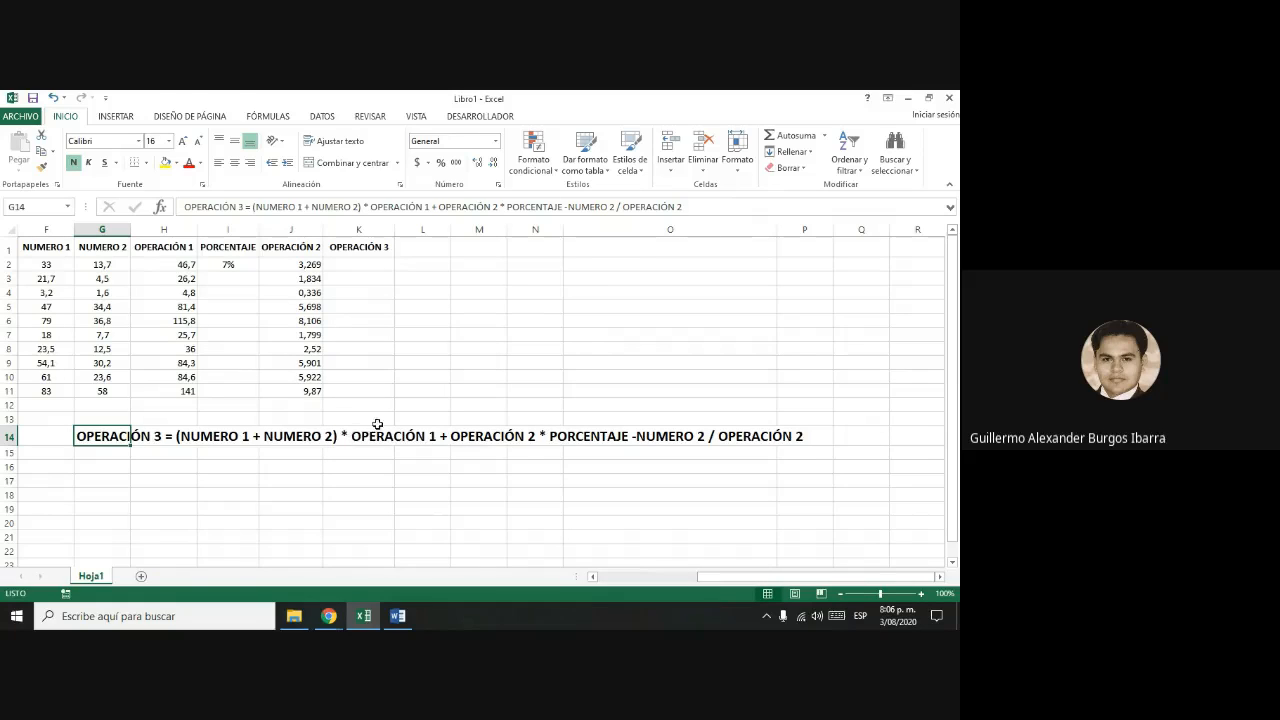
left_click(748, 420)
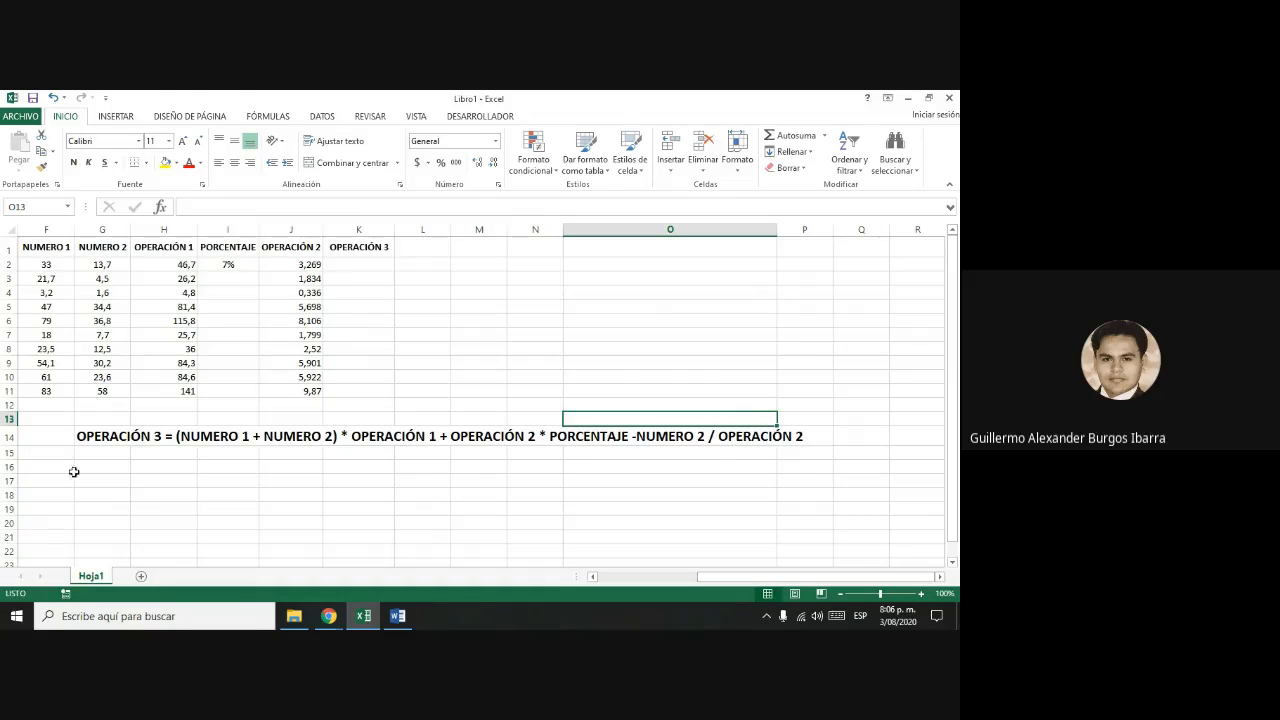
left_click(107, 434)
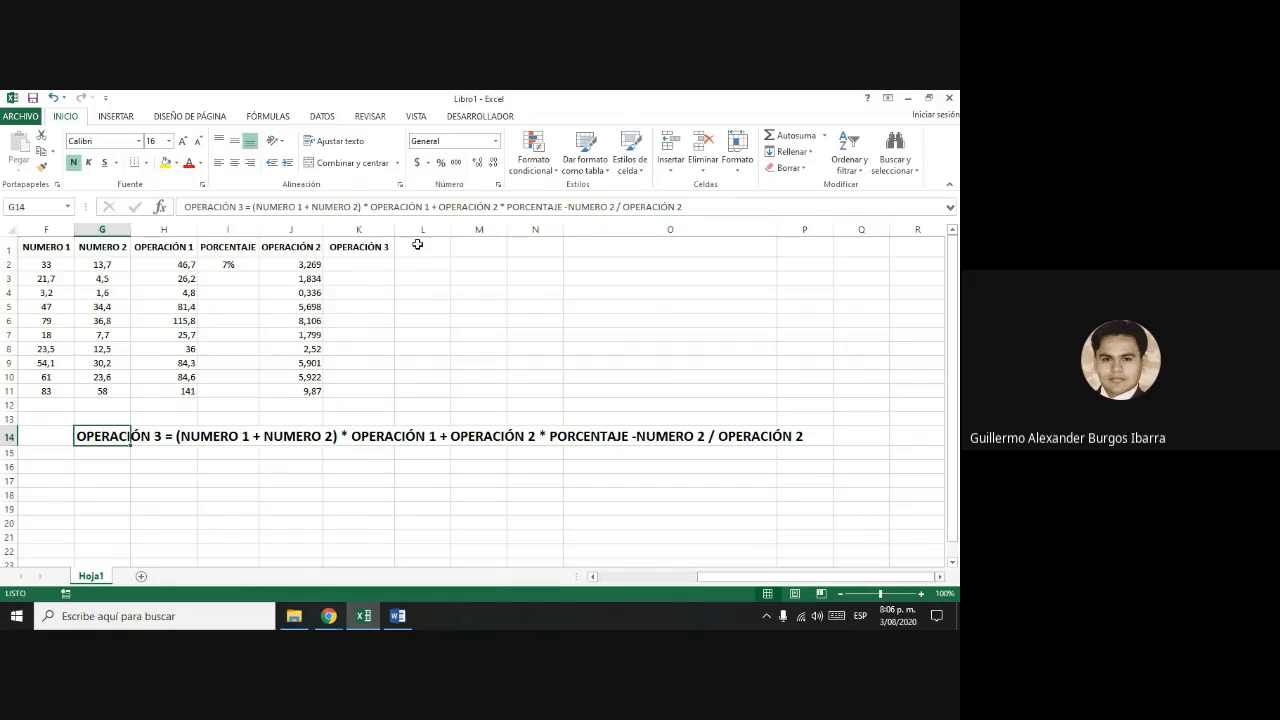
left_click(371, 206)
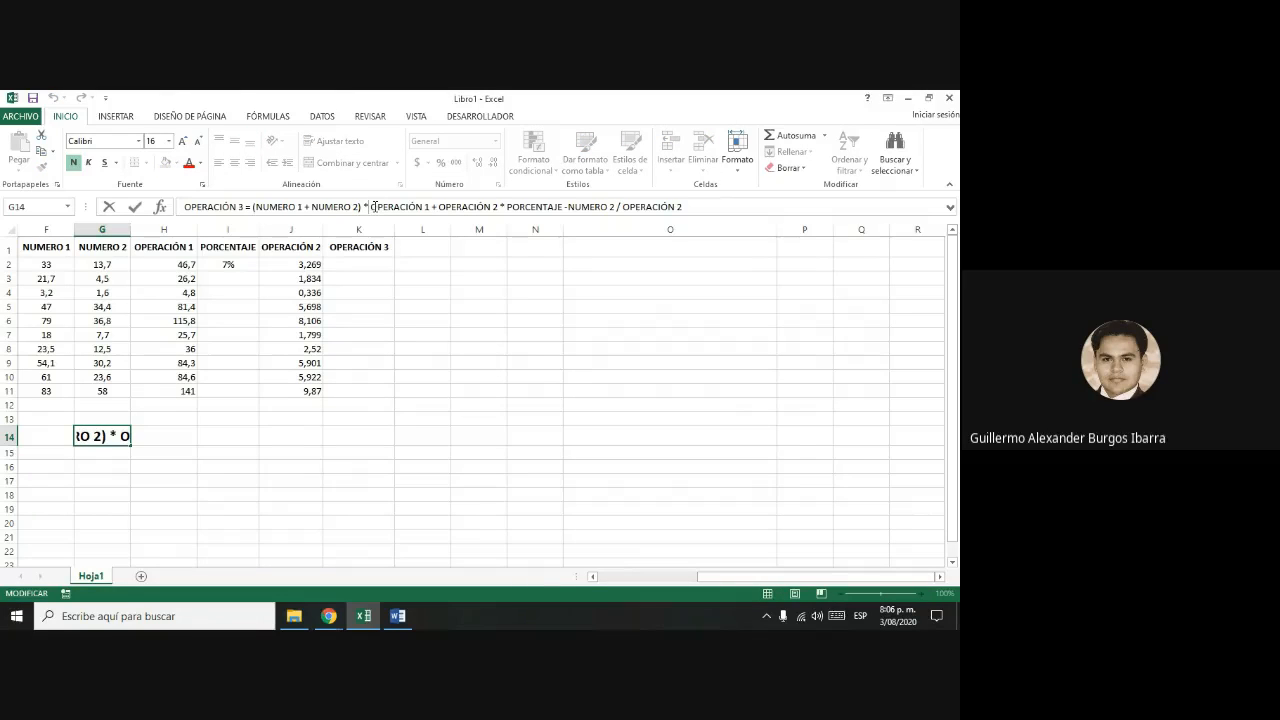
type("(")
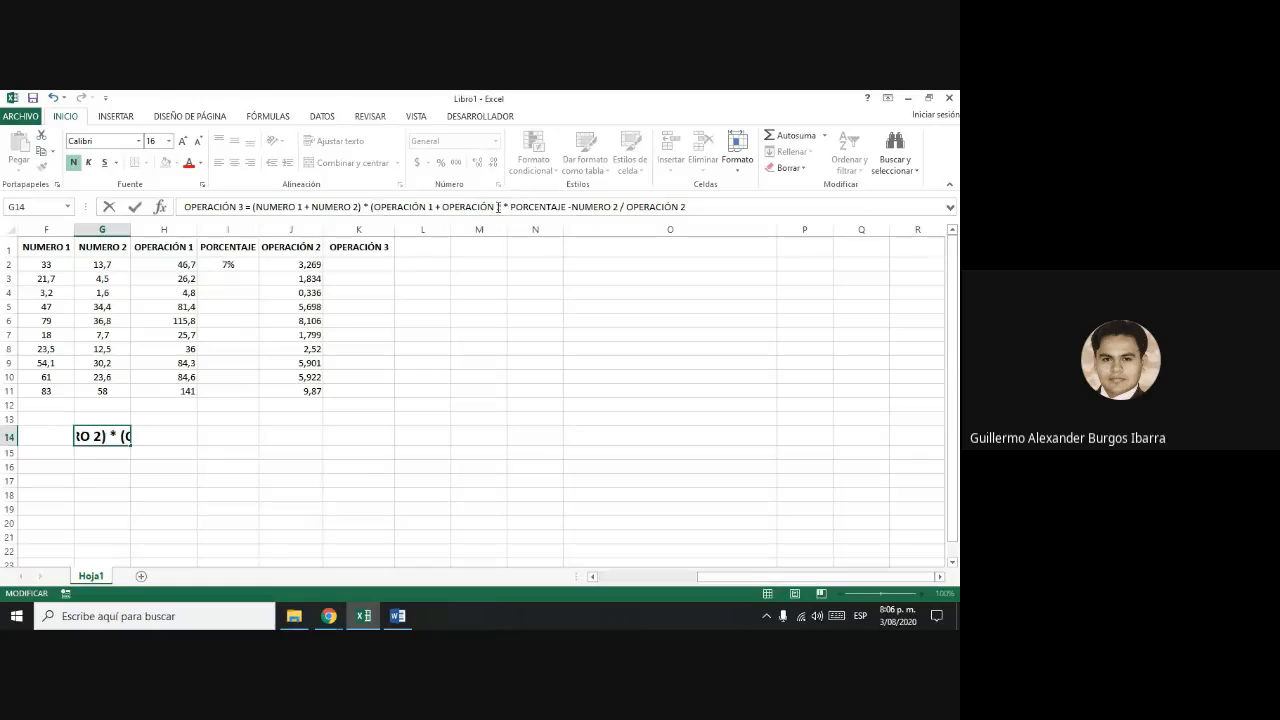
left_click(501, 206)
type(")")
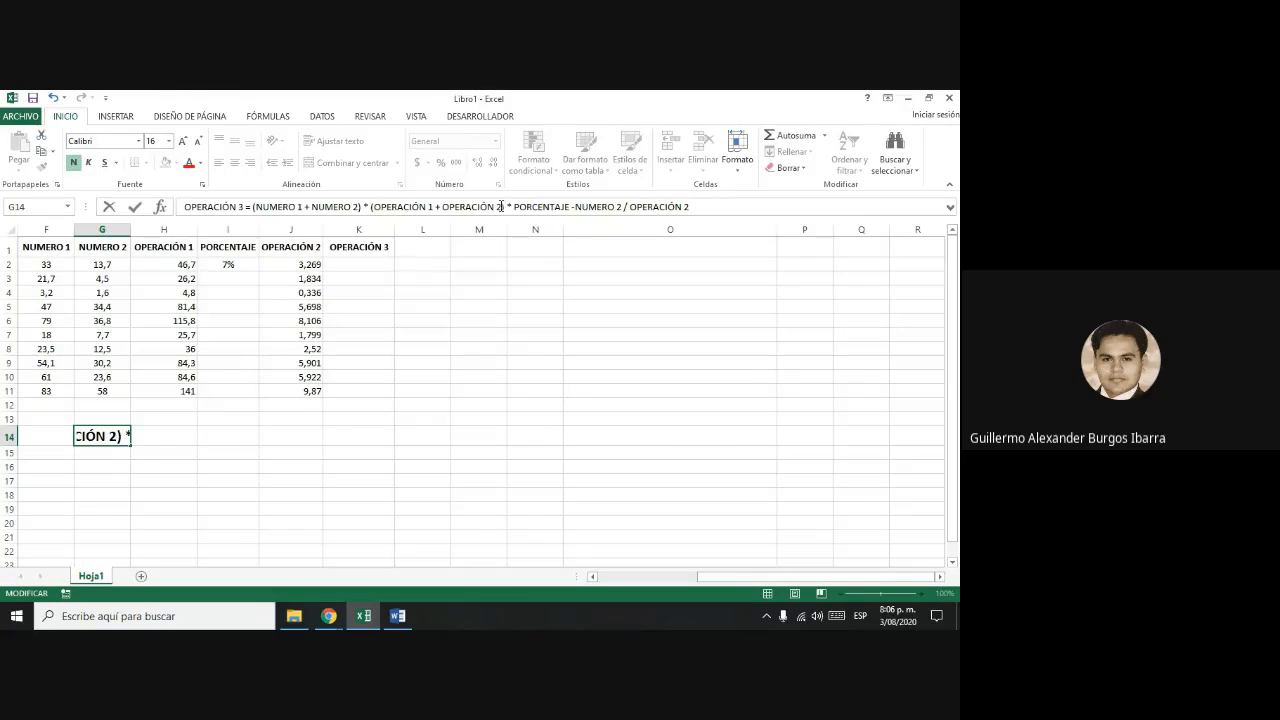
key("Return")
left_click(557, 480)
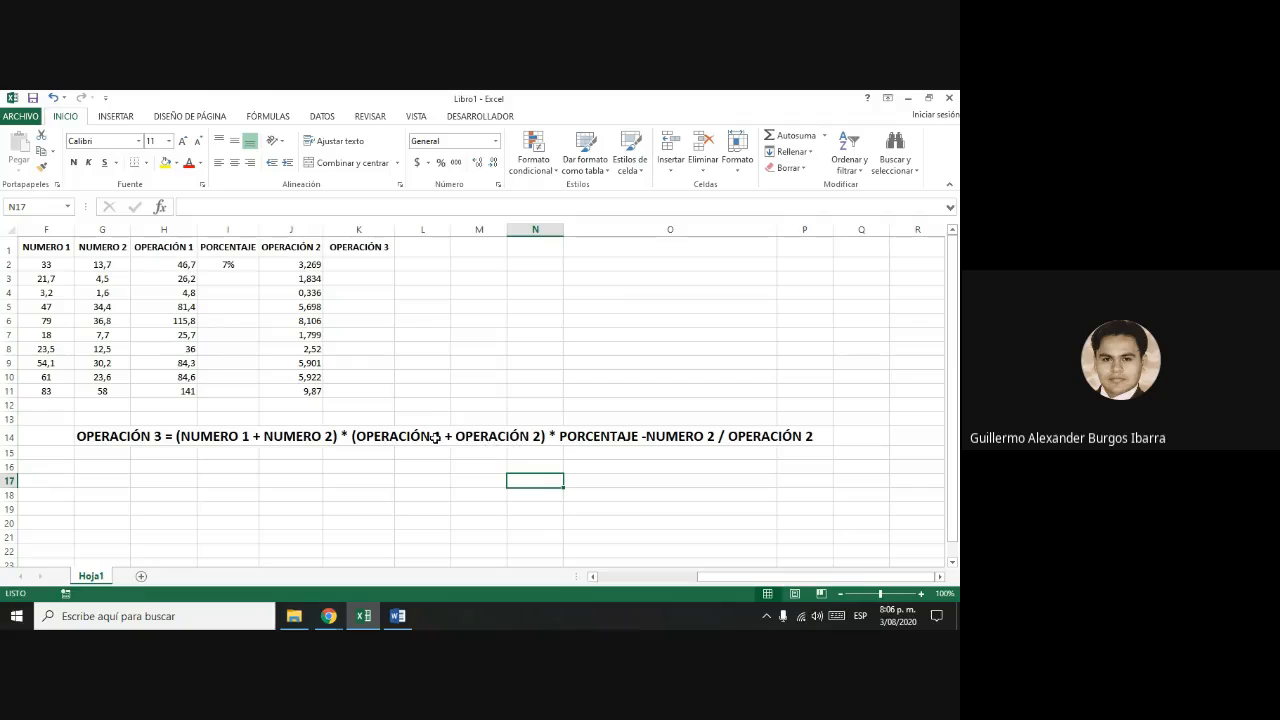
left_click(343, 436)
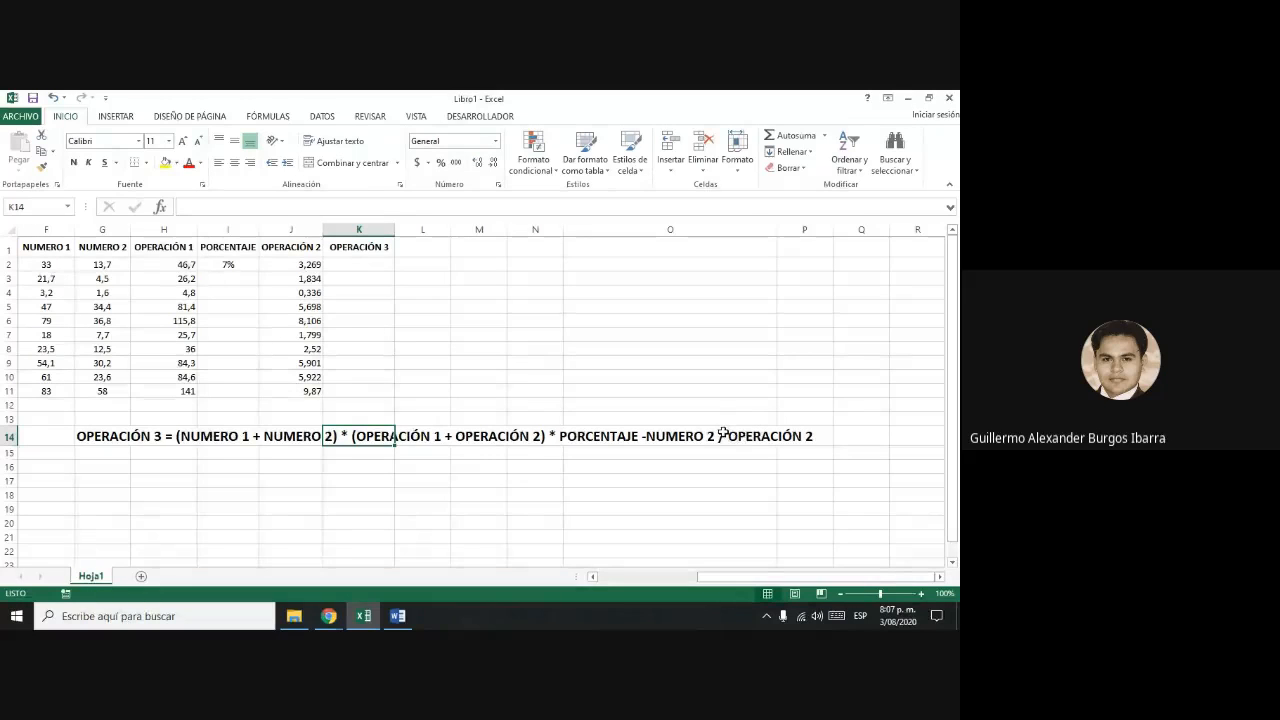
left_click(649, 458)
left_click(794, 452)
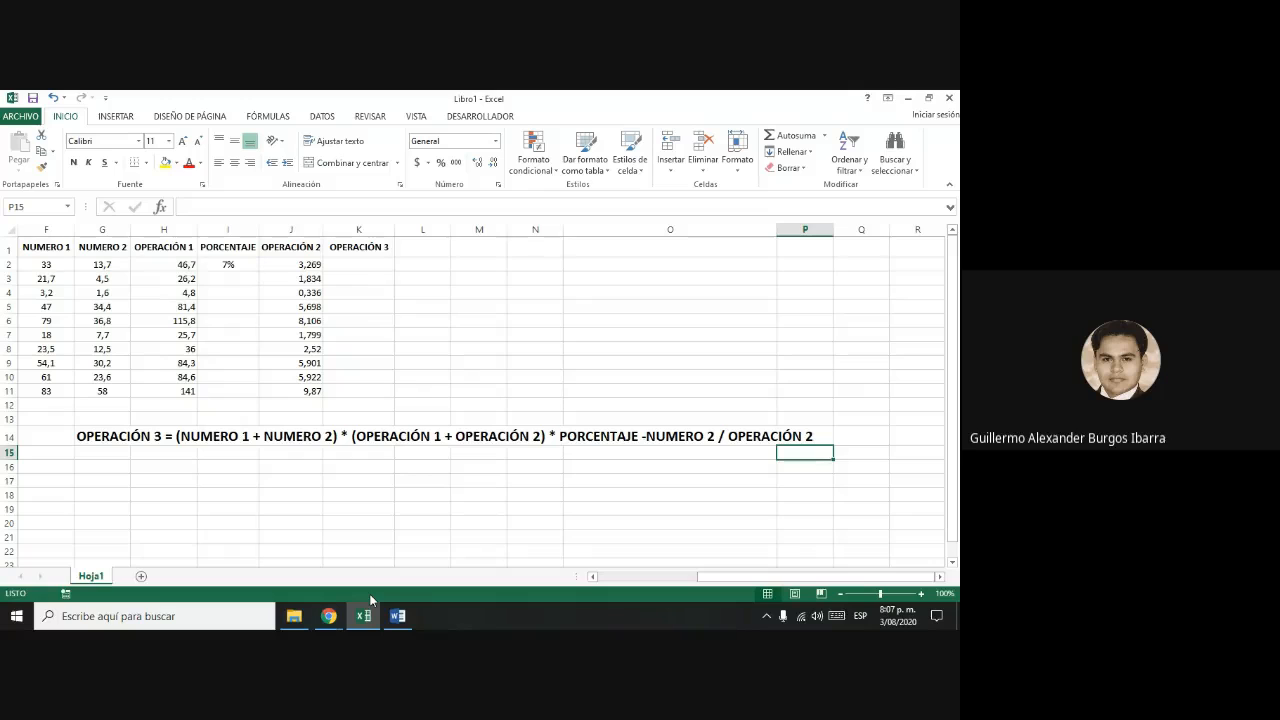
left_click(288, 436)
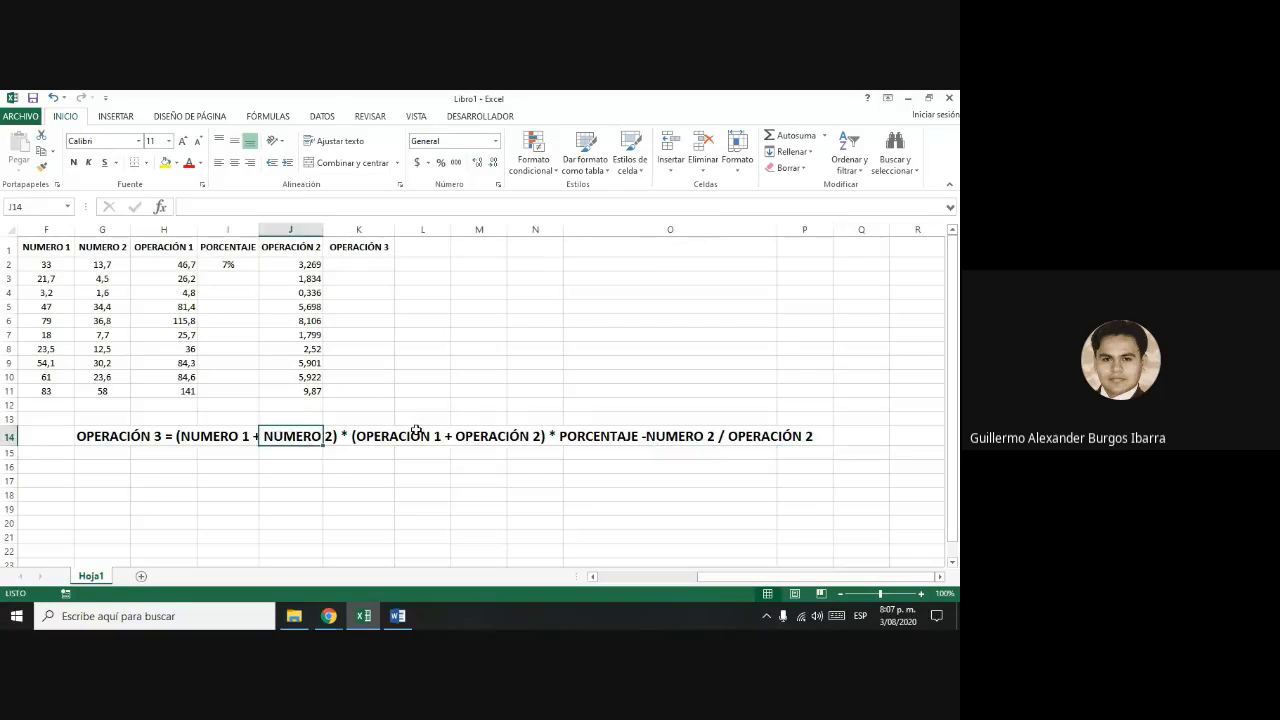
- Enclose PORCENTAJE - NUMERO 2 in parentheses in the OPERACIÓN 3 note in G14
left_click(98, 437)
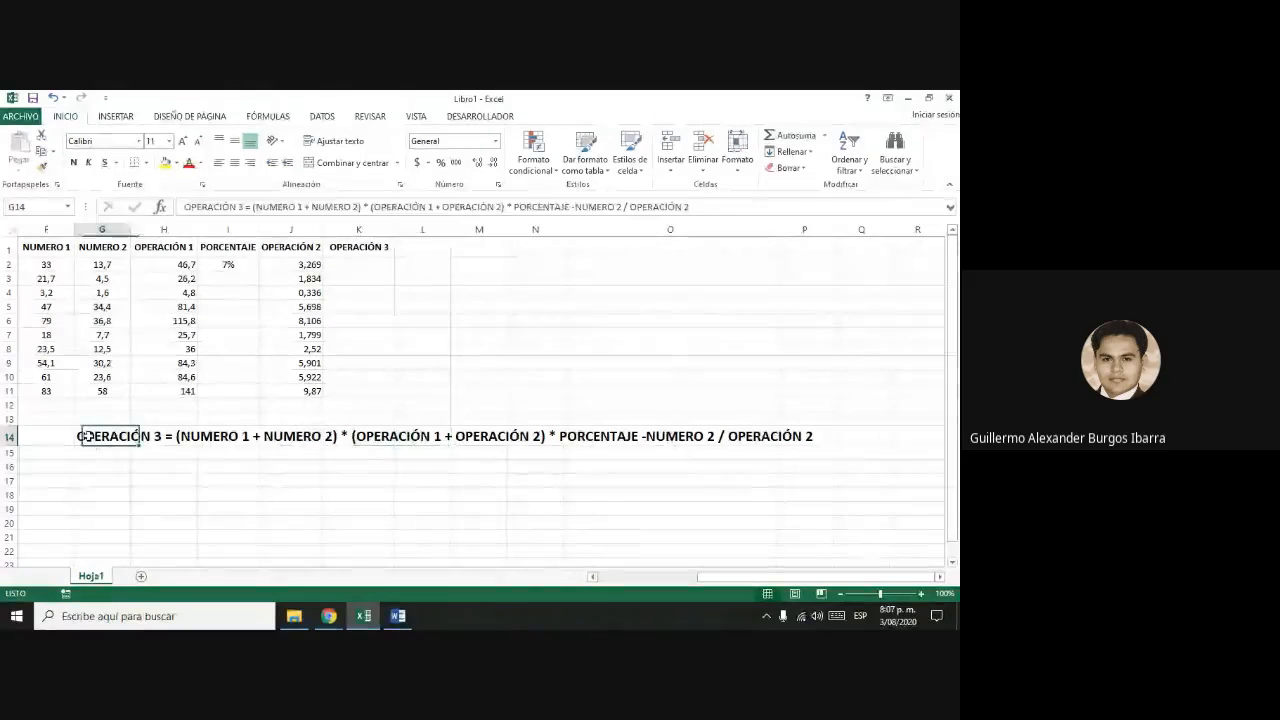
left_click(516, 207)
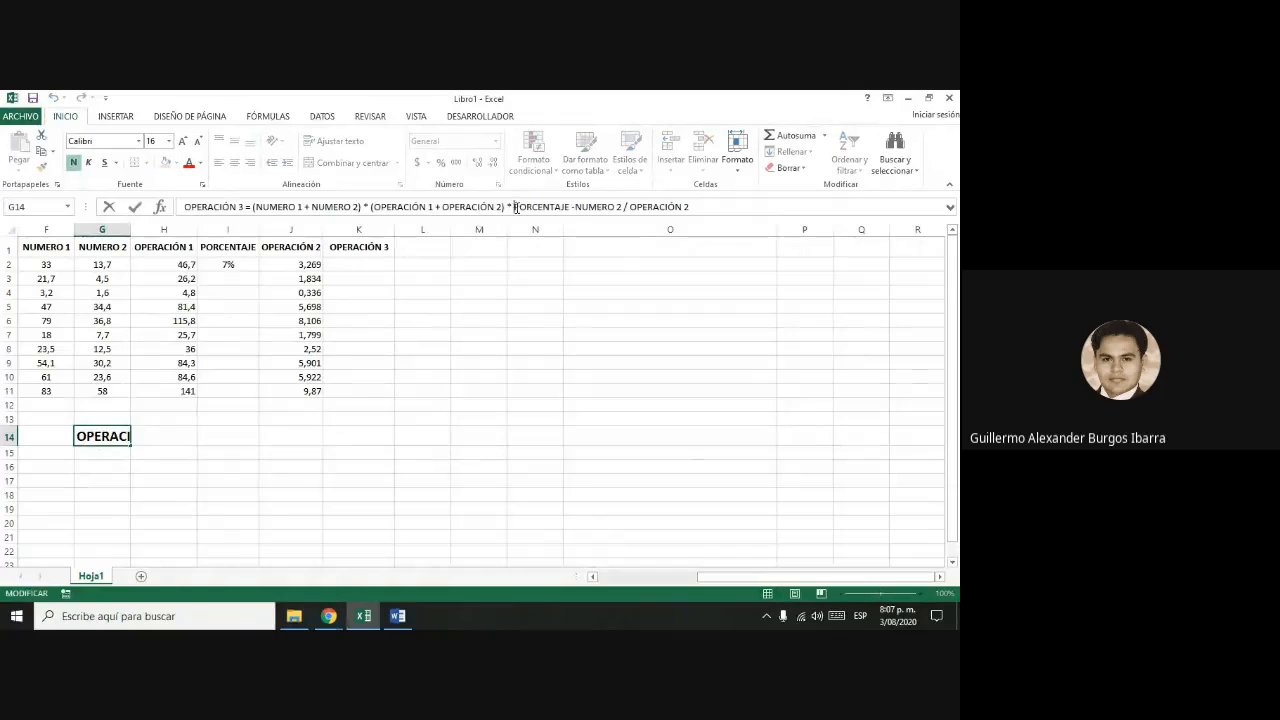
type("(")
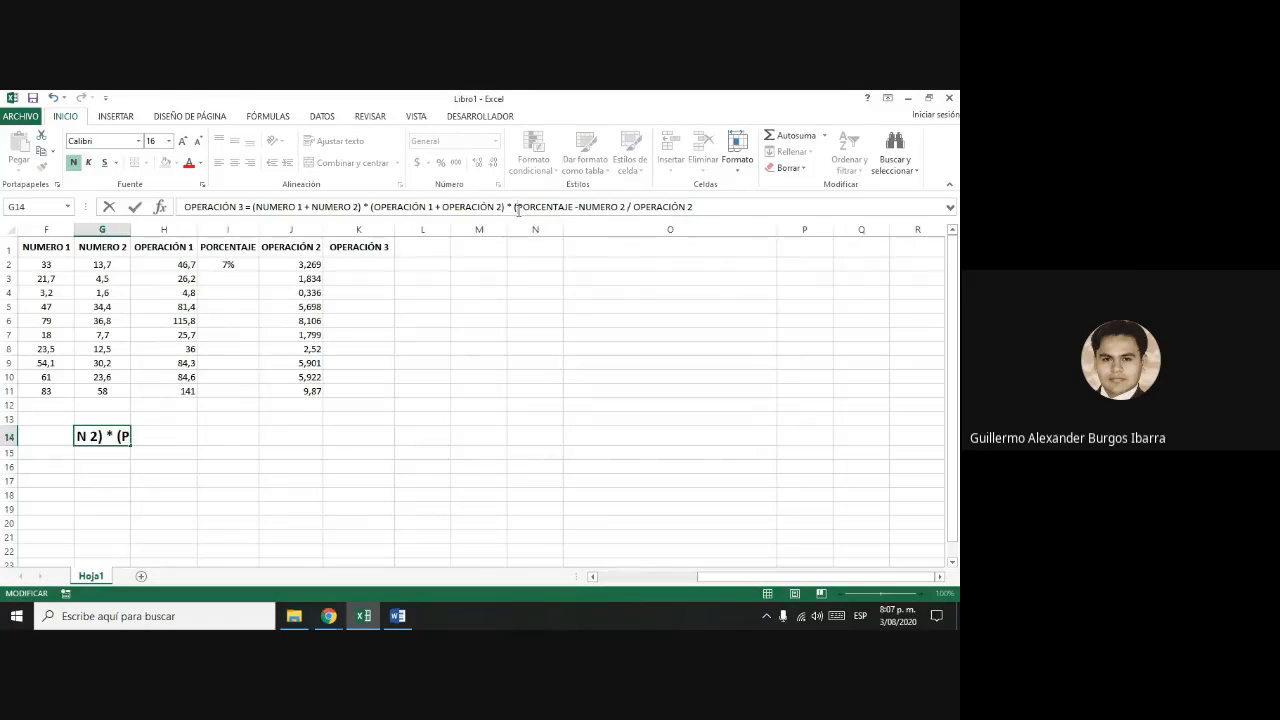
left_click(623, 207)
type(")")
key("Tab")
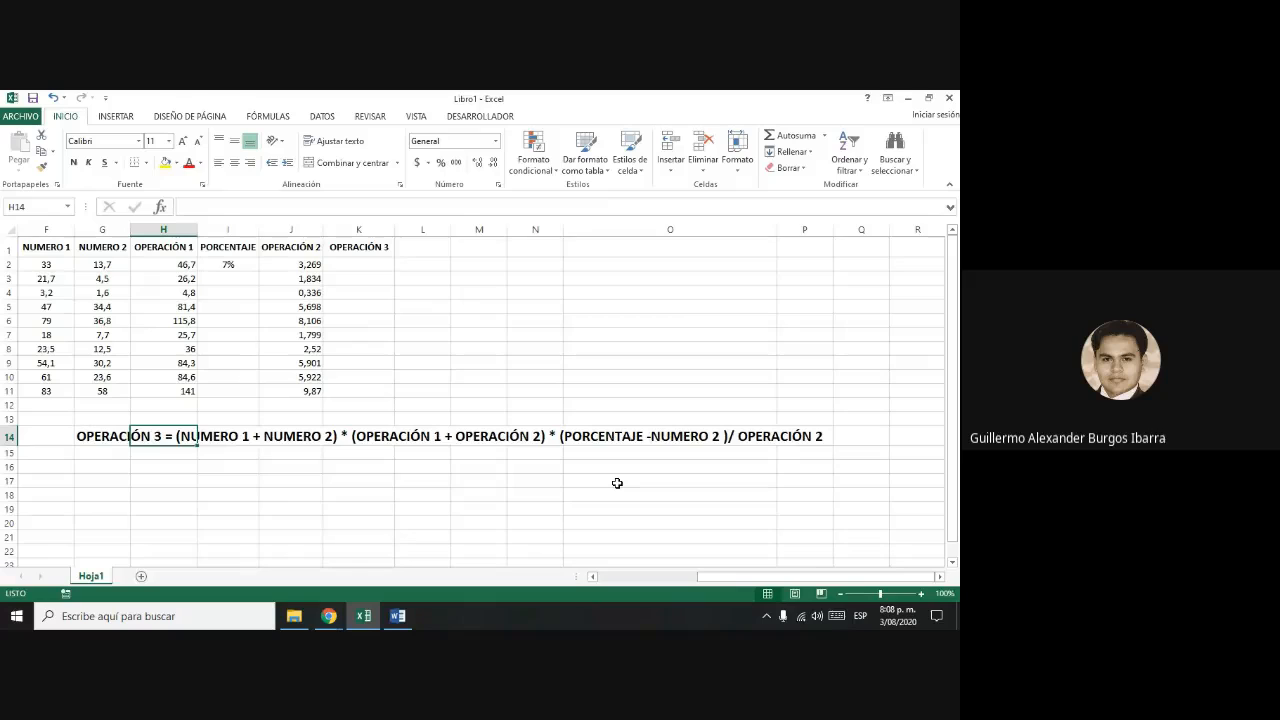
left_click(703, 479)
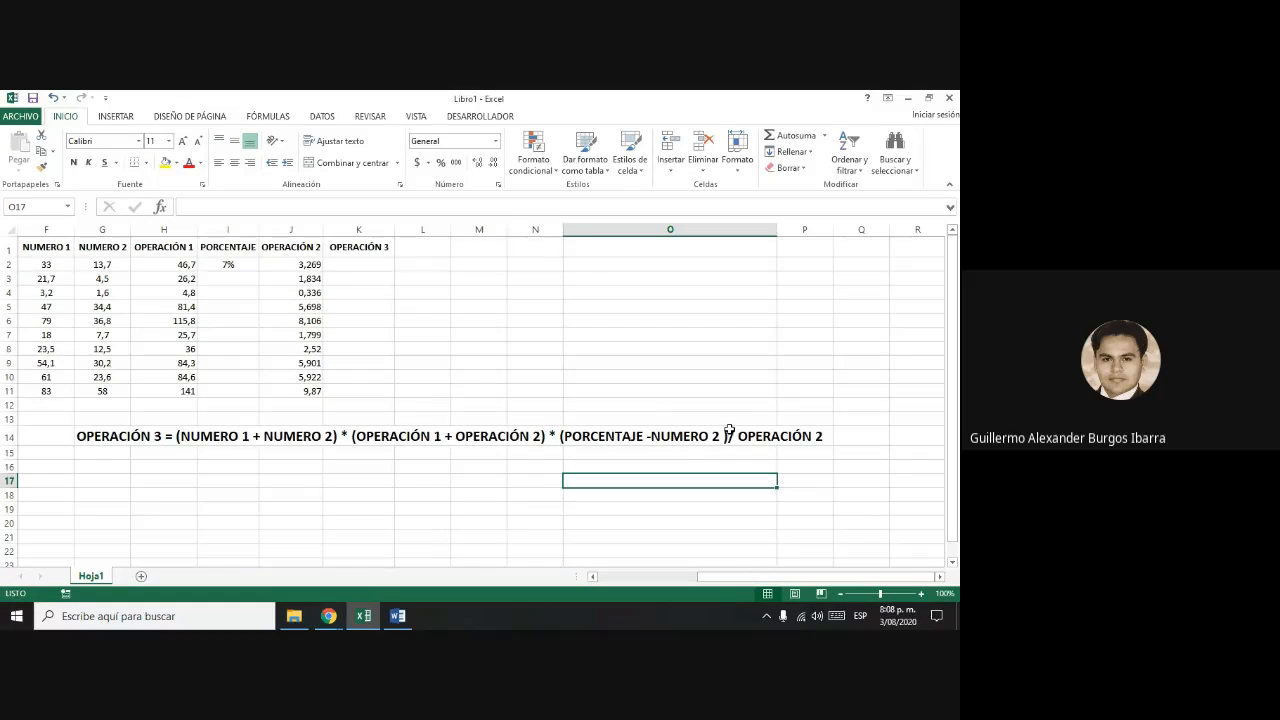
- Add an outer pair of parentheses around the three multiplied groups before / OPERACIÓN 2 in the G14 note
left_click(111, 437)
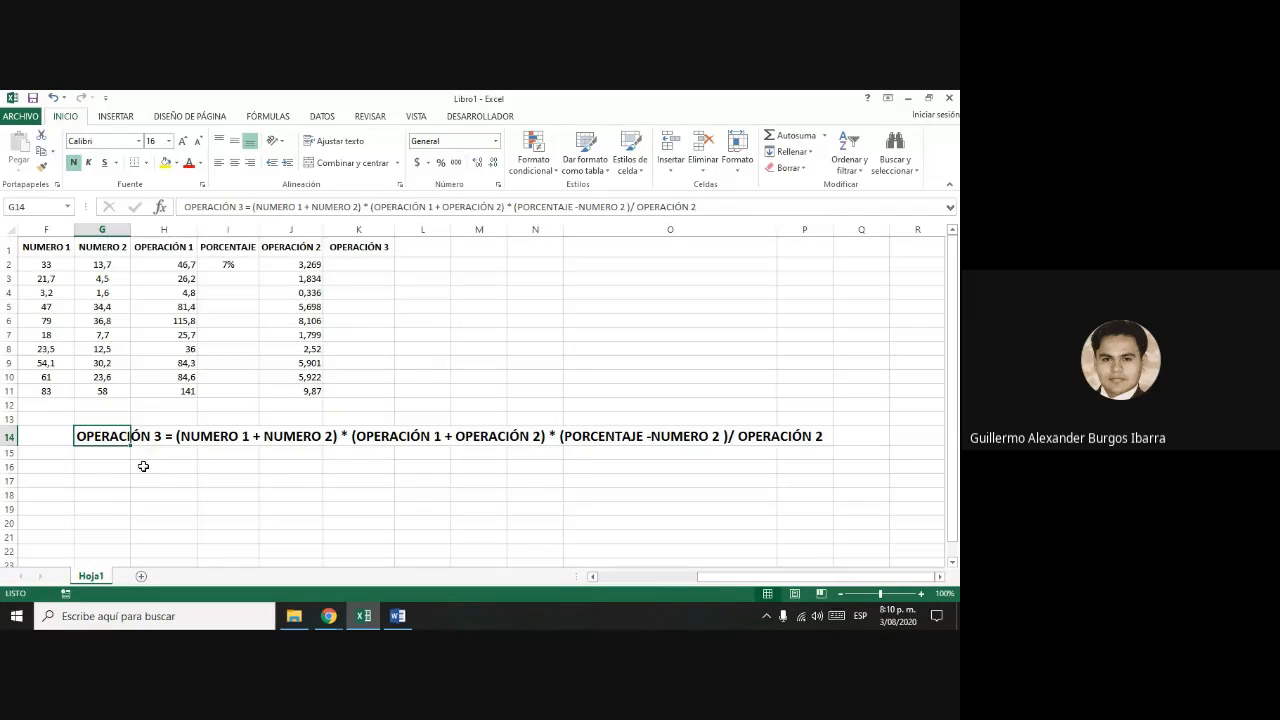
left_click(251, 207)
type("(")
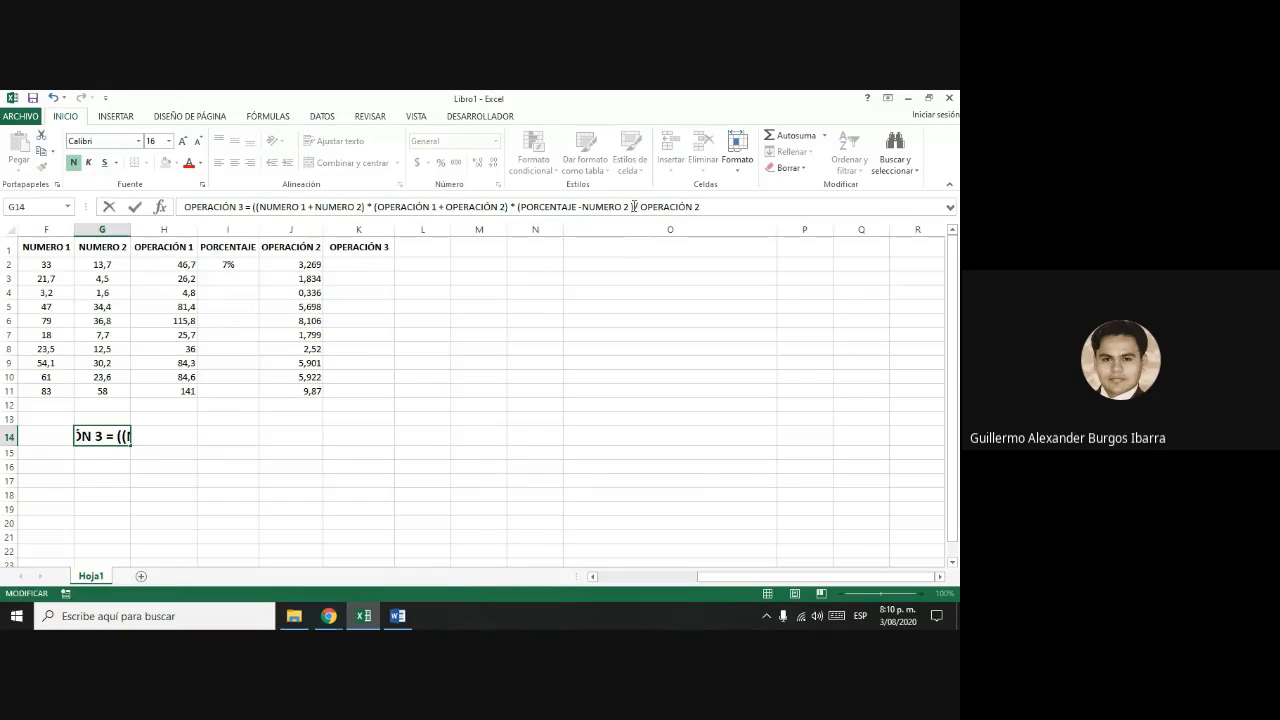
left_click(634, 206)
type(")/")
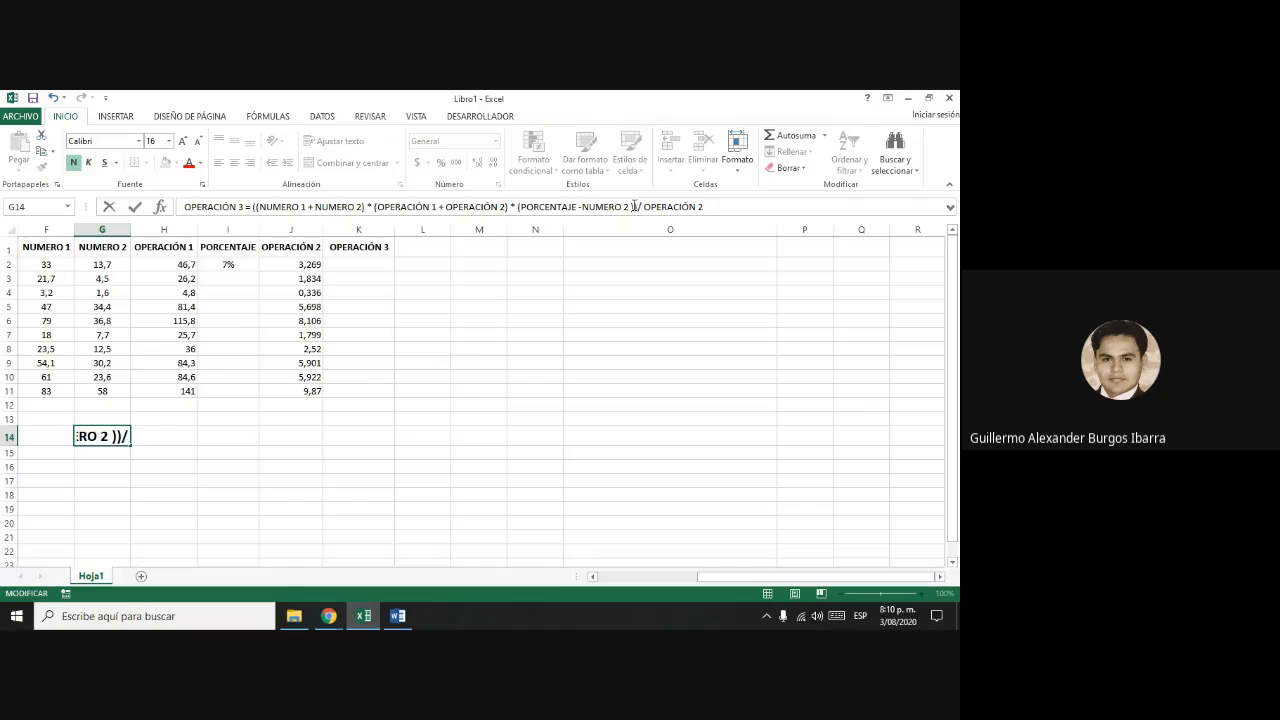
key("Return")
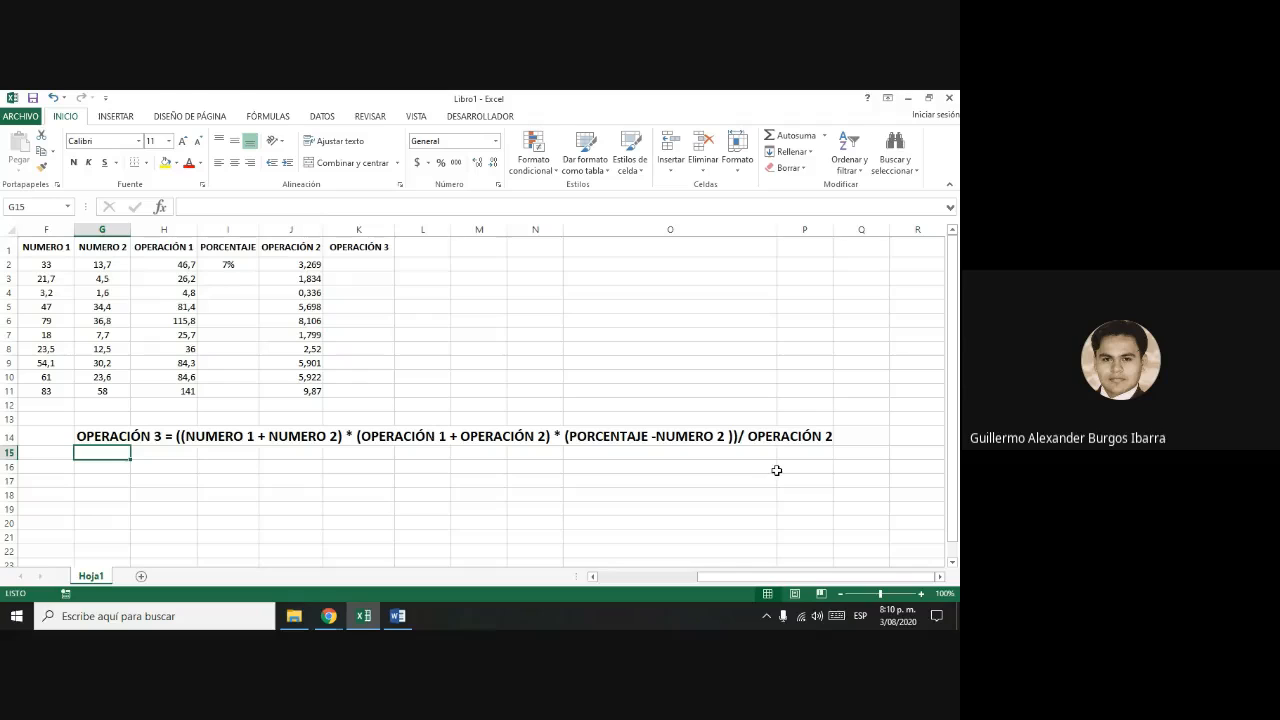
left_click(120, 440)
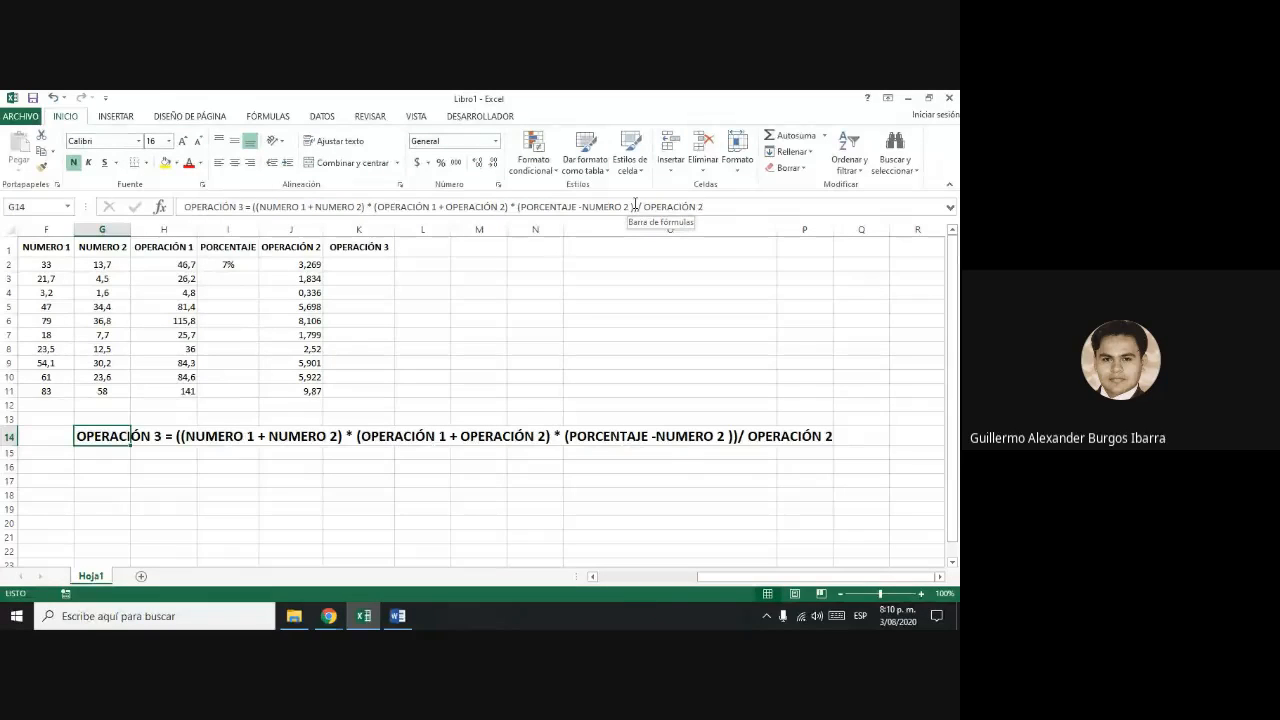
left_click(660, 481)
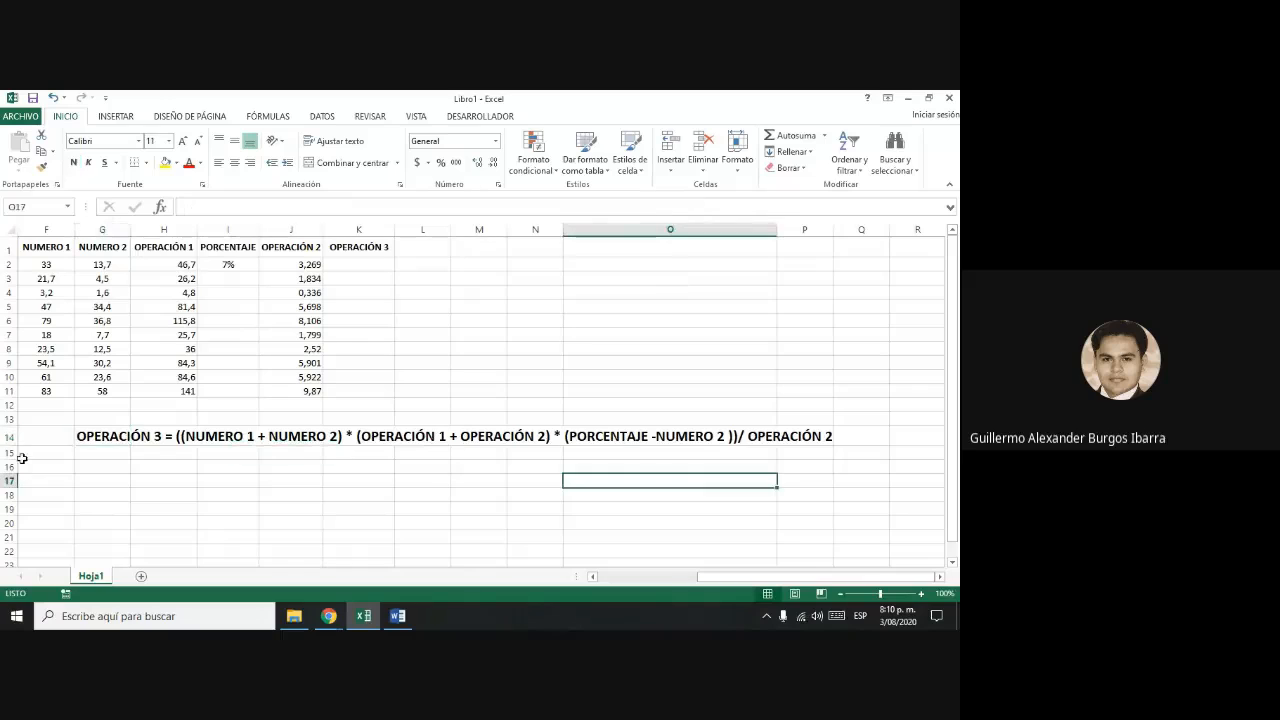
left_click(120, 432)
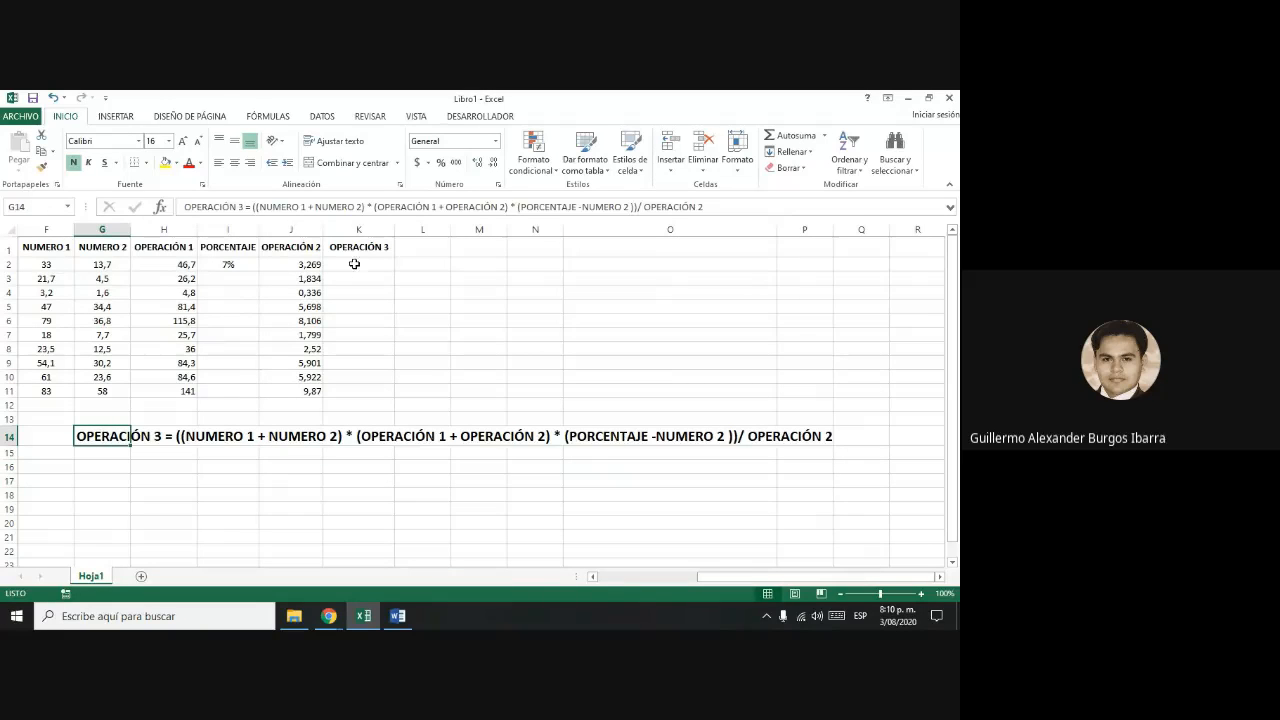
- Begin the OPERACIÓN 3 formula in K2 with =((F2+G2)*(H2+J2)
left_click(354, 264)
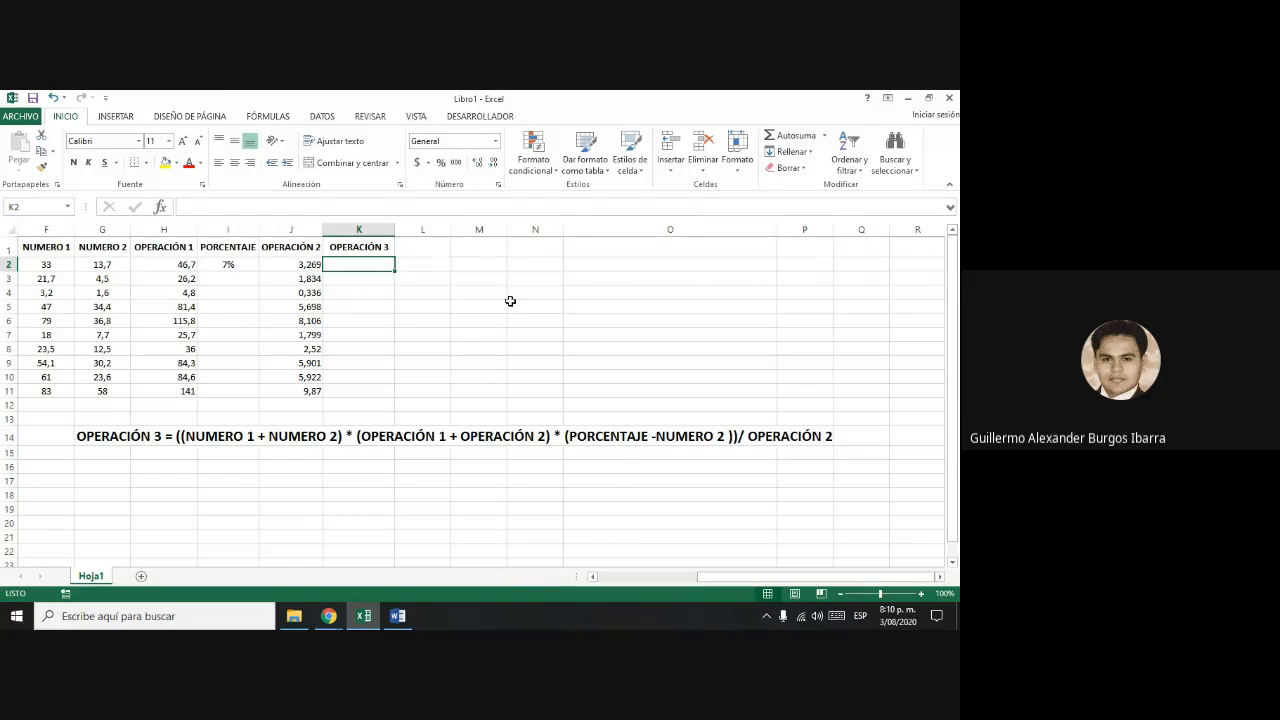
type("=")
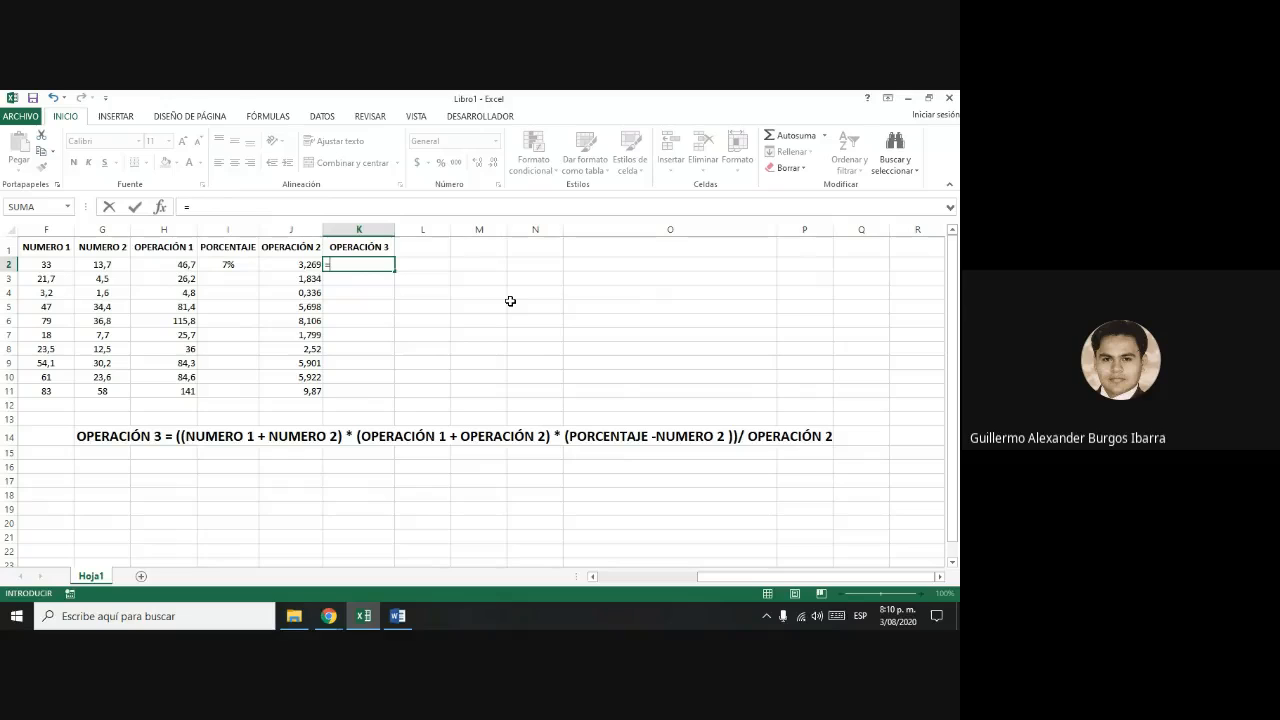
type("((")
left_click(20, 266)
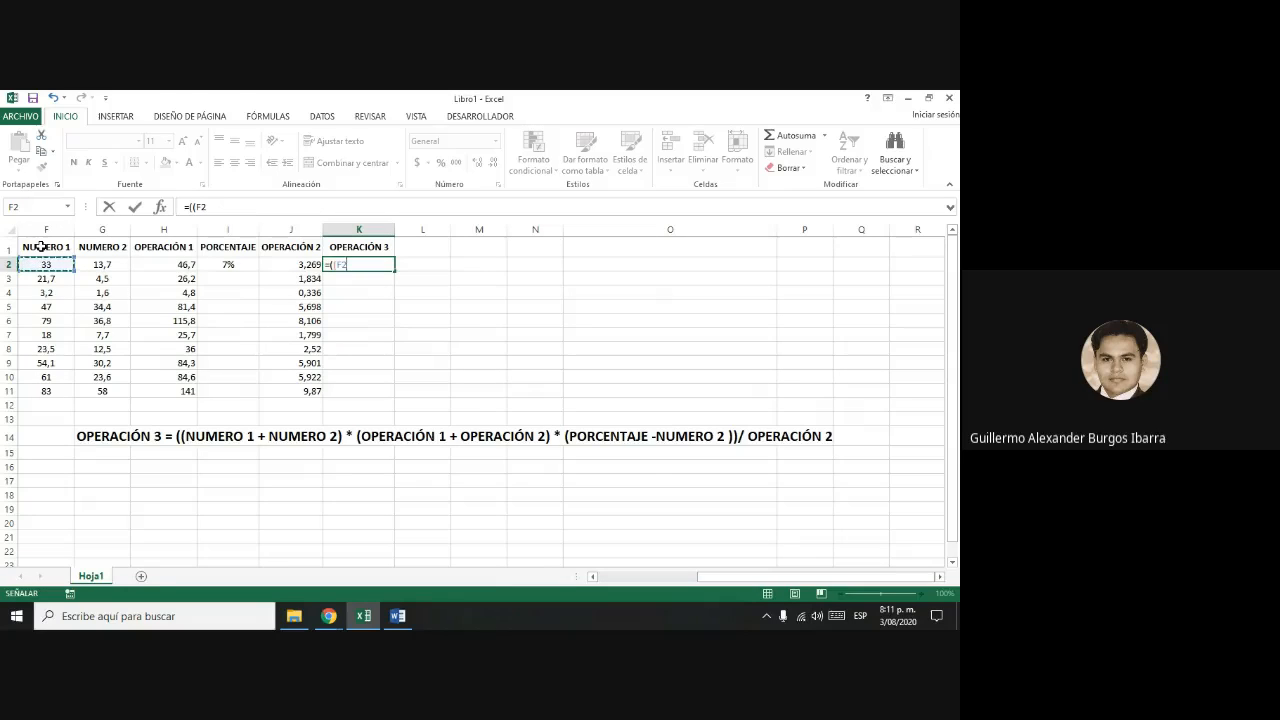
type("+")
left_click(103, 264)
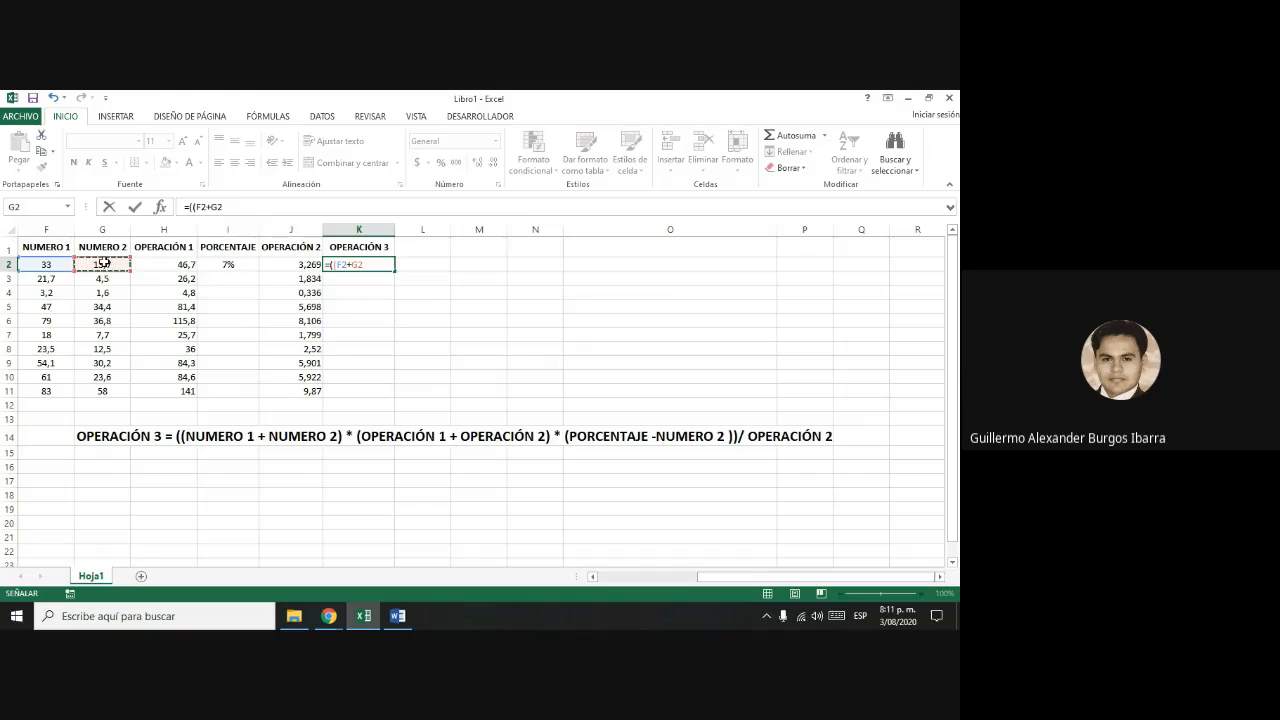
type(")*(")
left_click(155, 264)
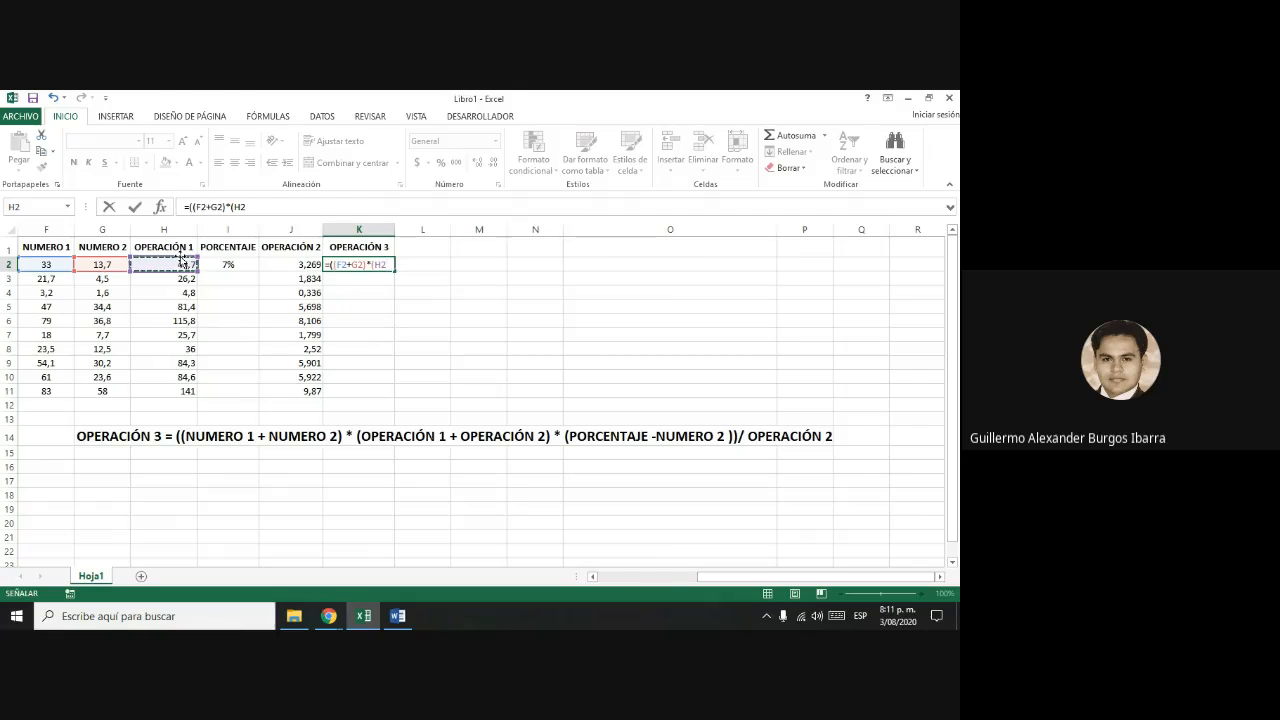
type("+")
left_click(288, 269)
type(")")
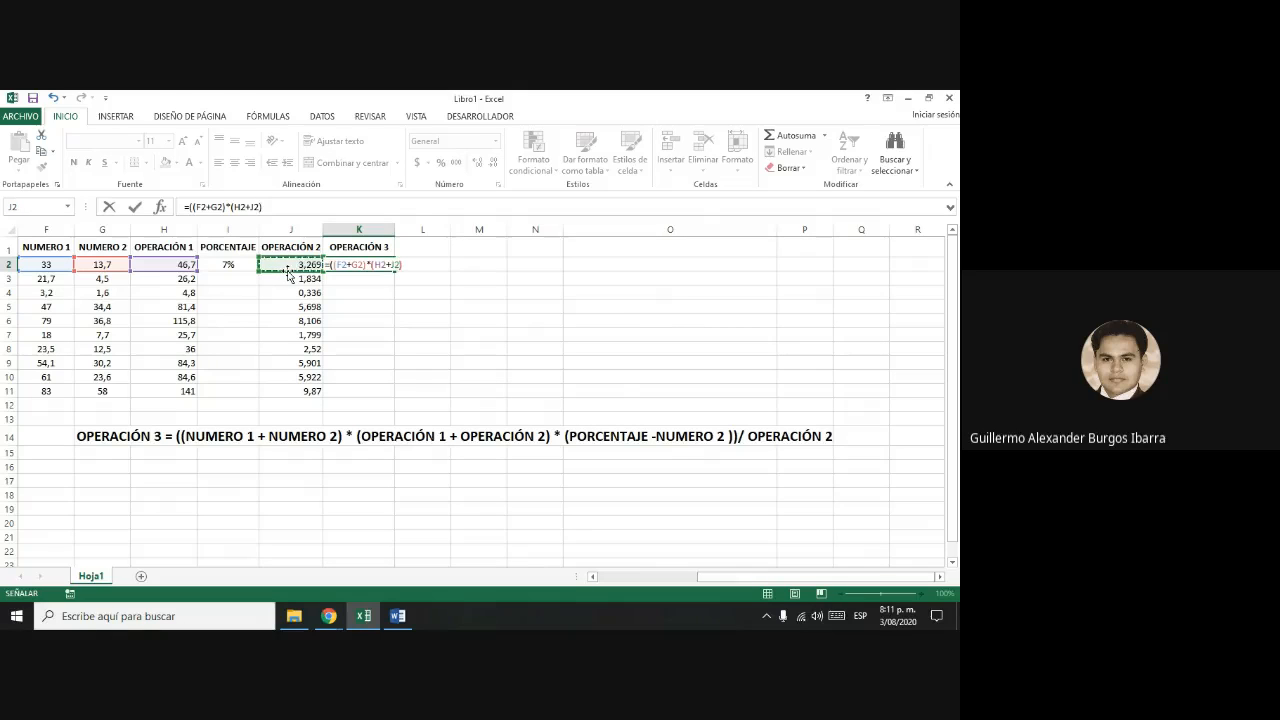
- Complete the K2 formula as =((F2+G2)*(H2+J2)*(I2-G2))/J2 and fill it down to K11
type("*(")
left_click(237, 264)
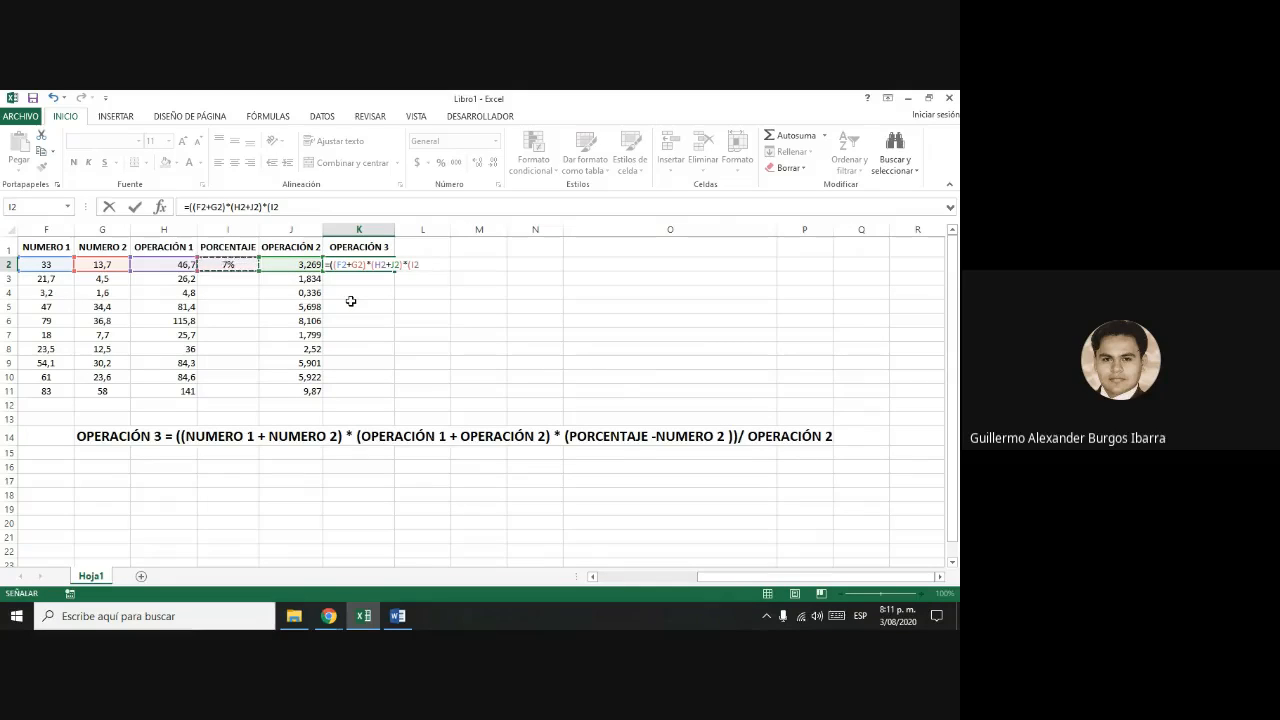
type("-")
left_click(104, 264)
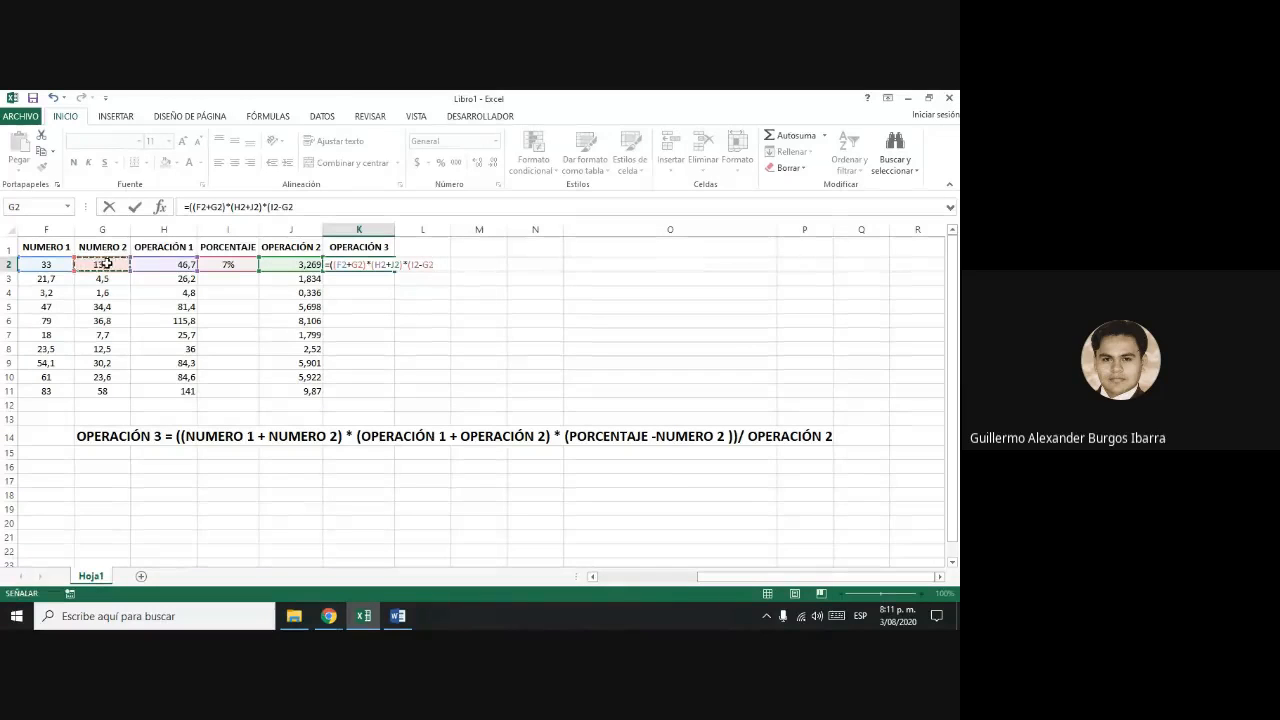
type(")")
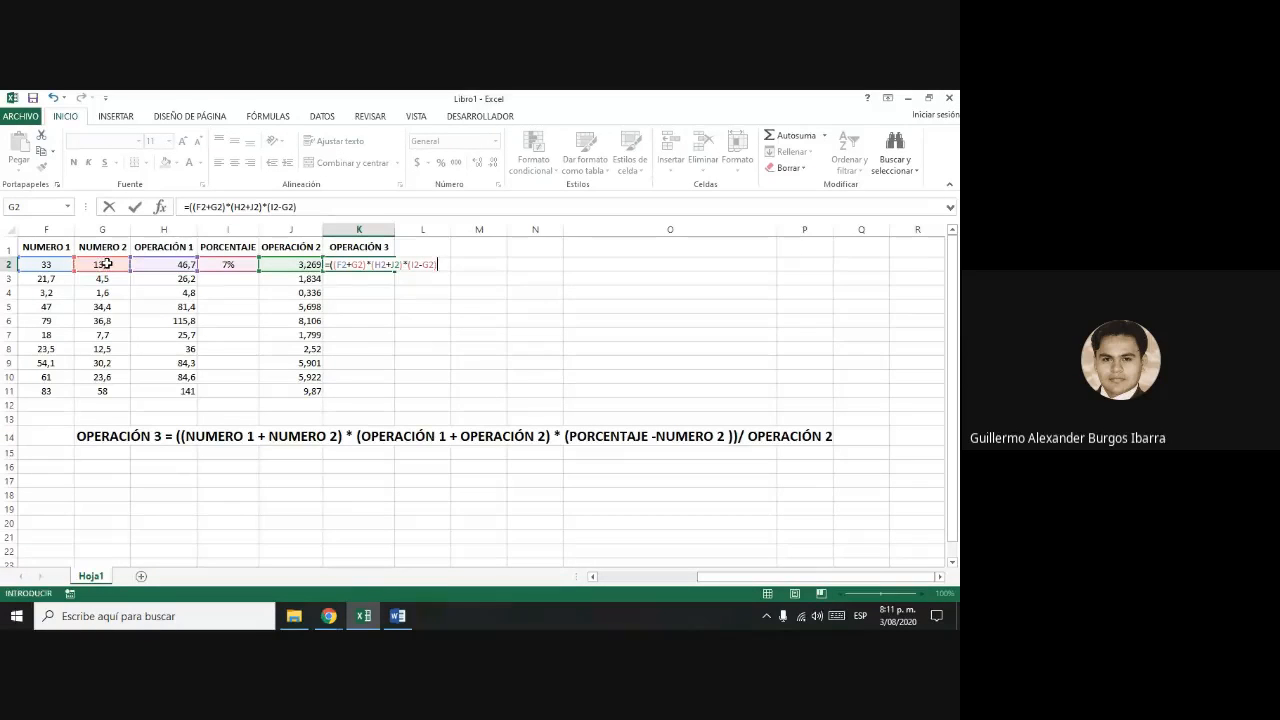
type(")/")
left_click(282, 264)
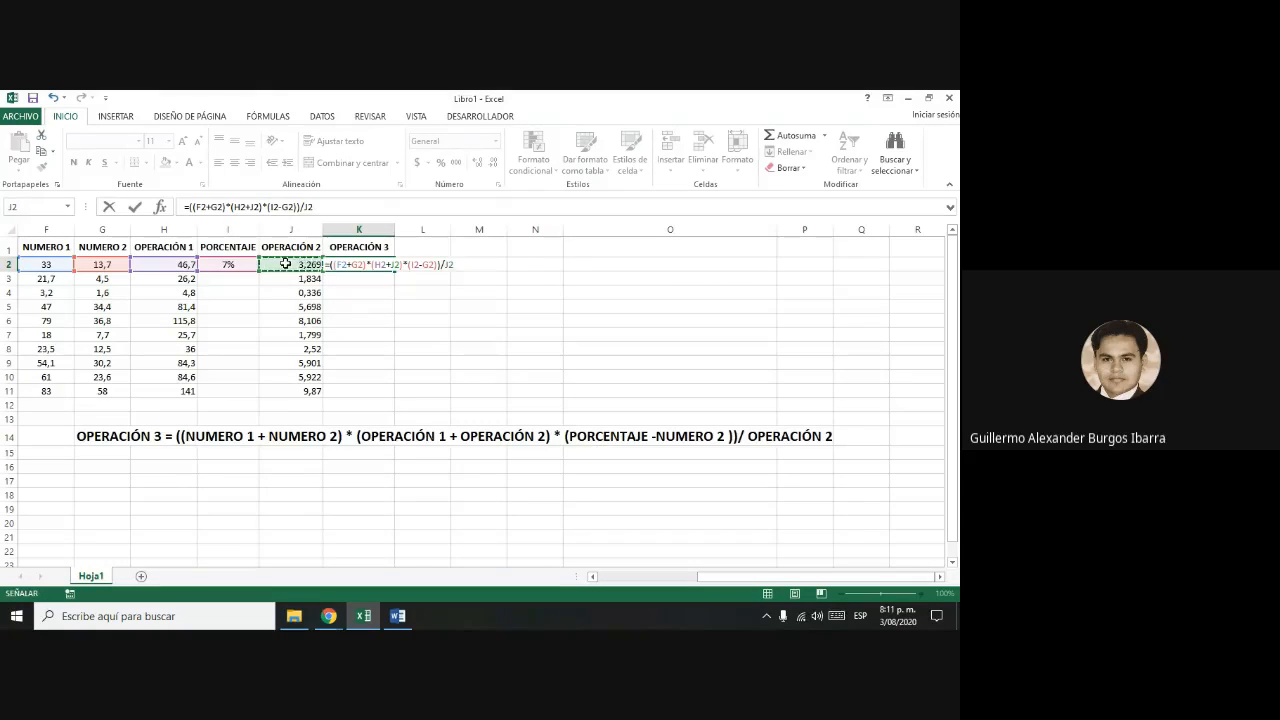
key("Return")
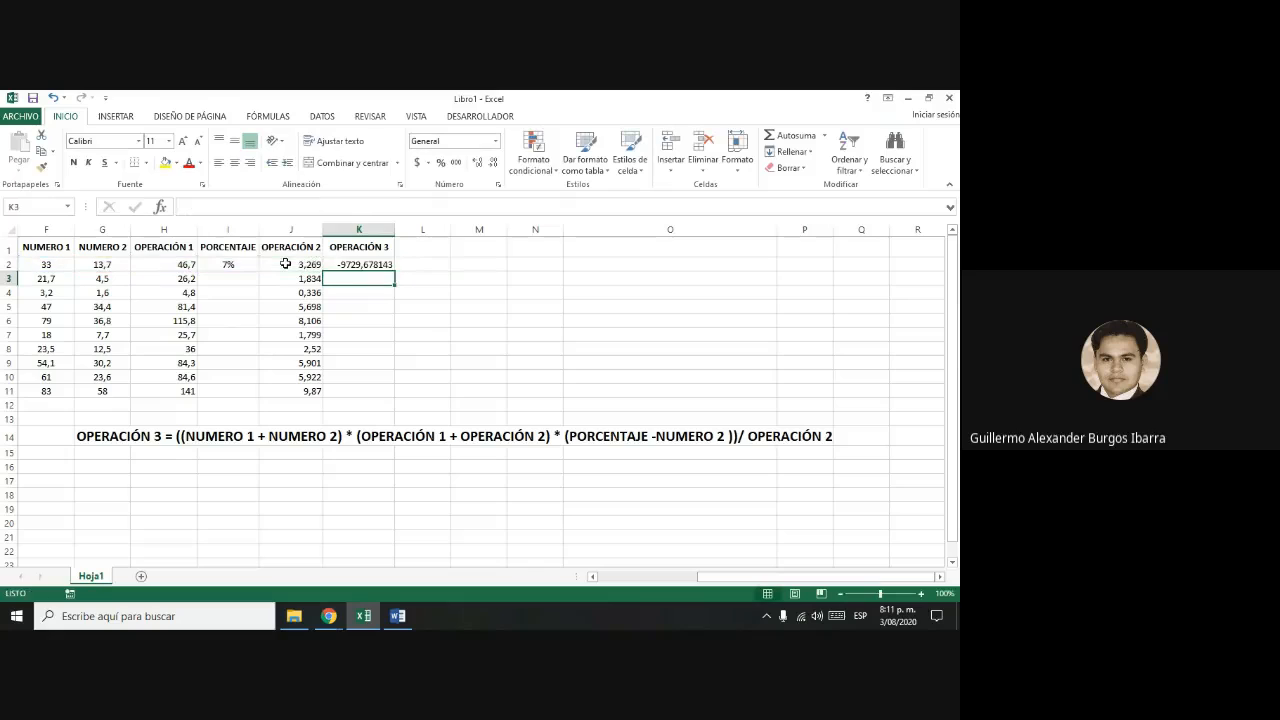
key("Up")
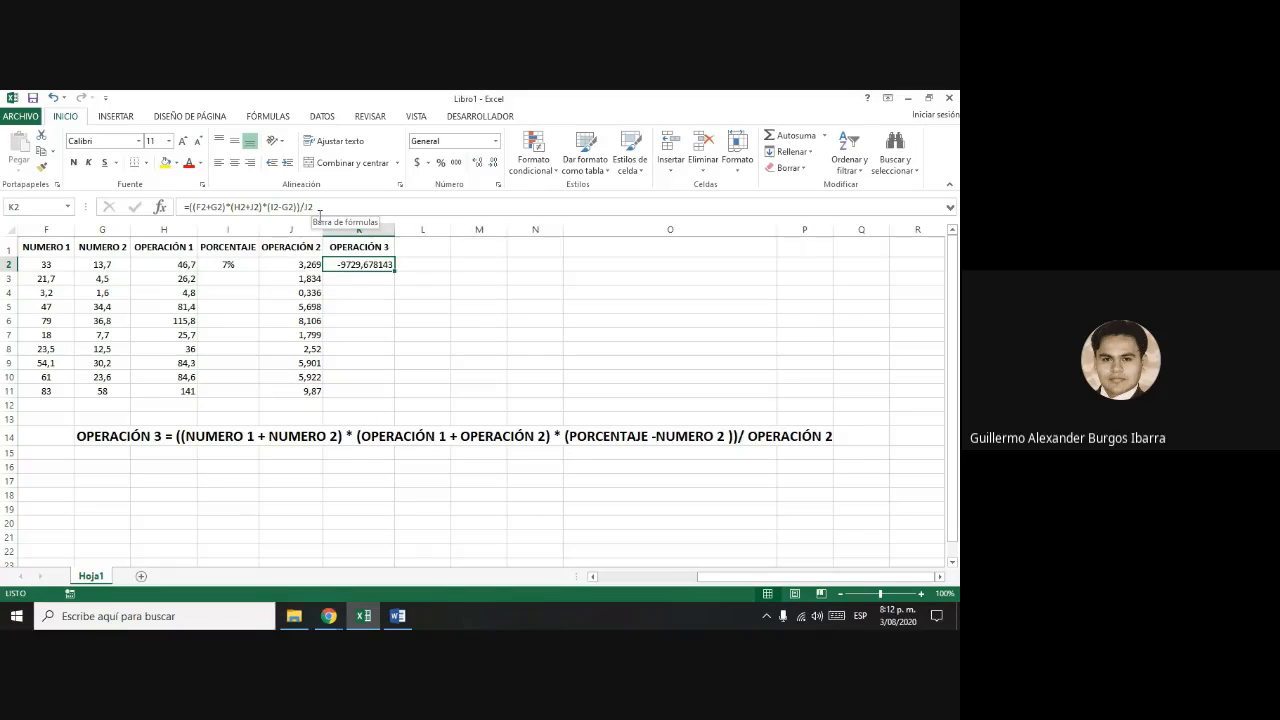
left_click_drag(394, 271, 390, 396)
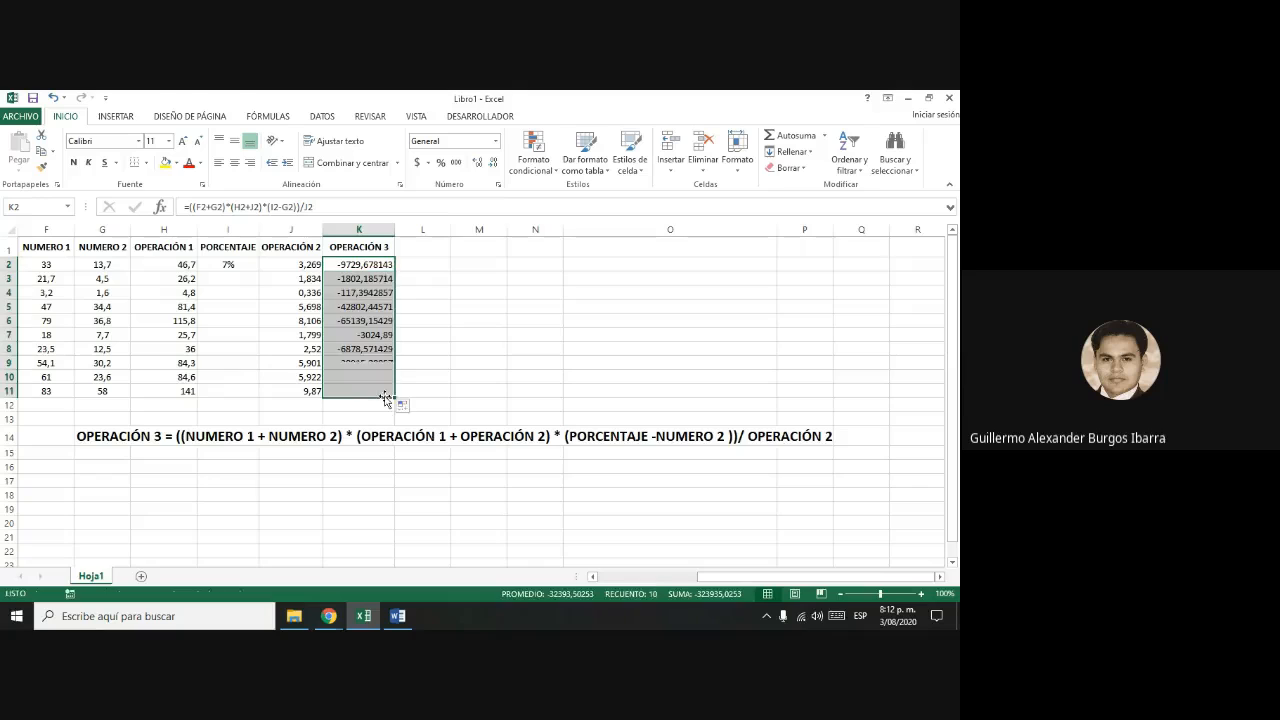
- Remove the outer parentheses from the K2 formula, making it =(F2+G2)*(H2+J2)*(I2-G2)/J2, and fill it down to K11
left_click(389, 267)
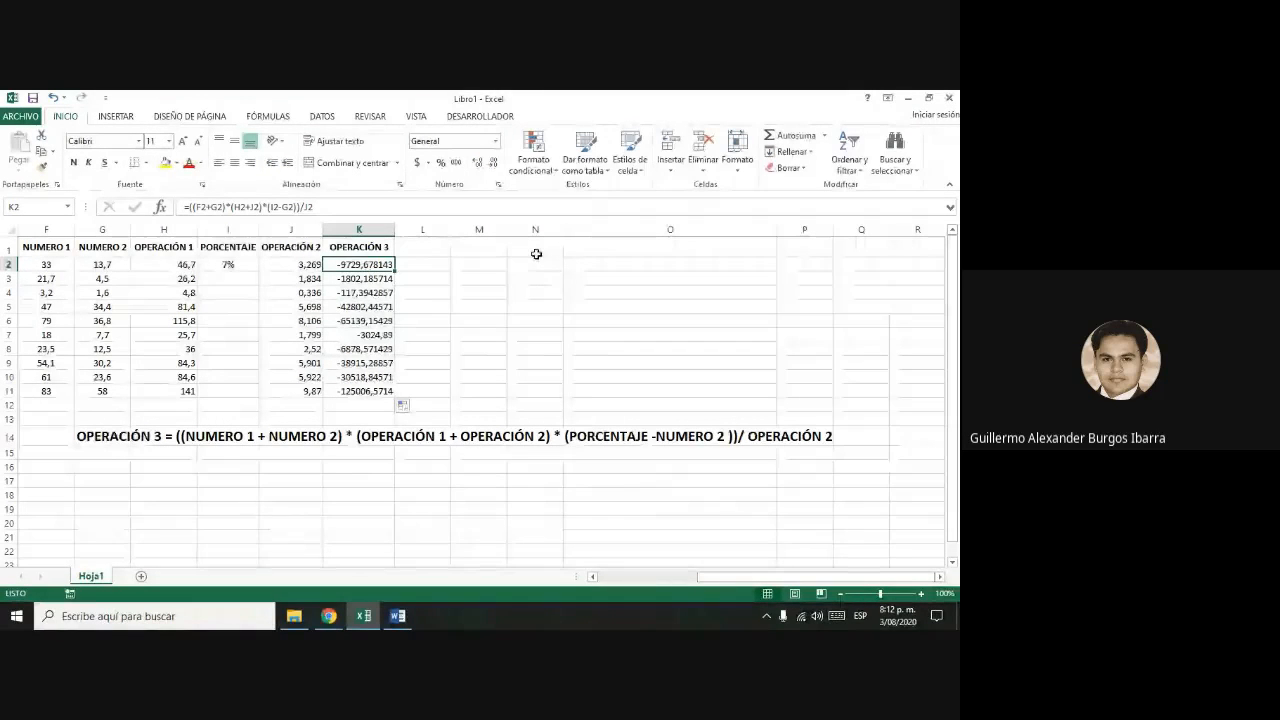
key("F2")
key("BackSpace")
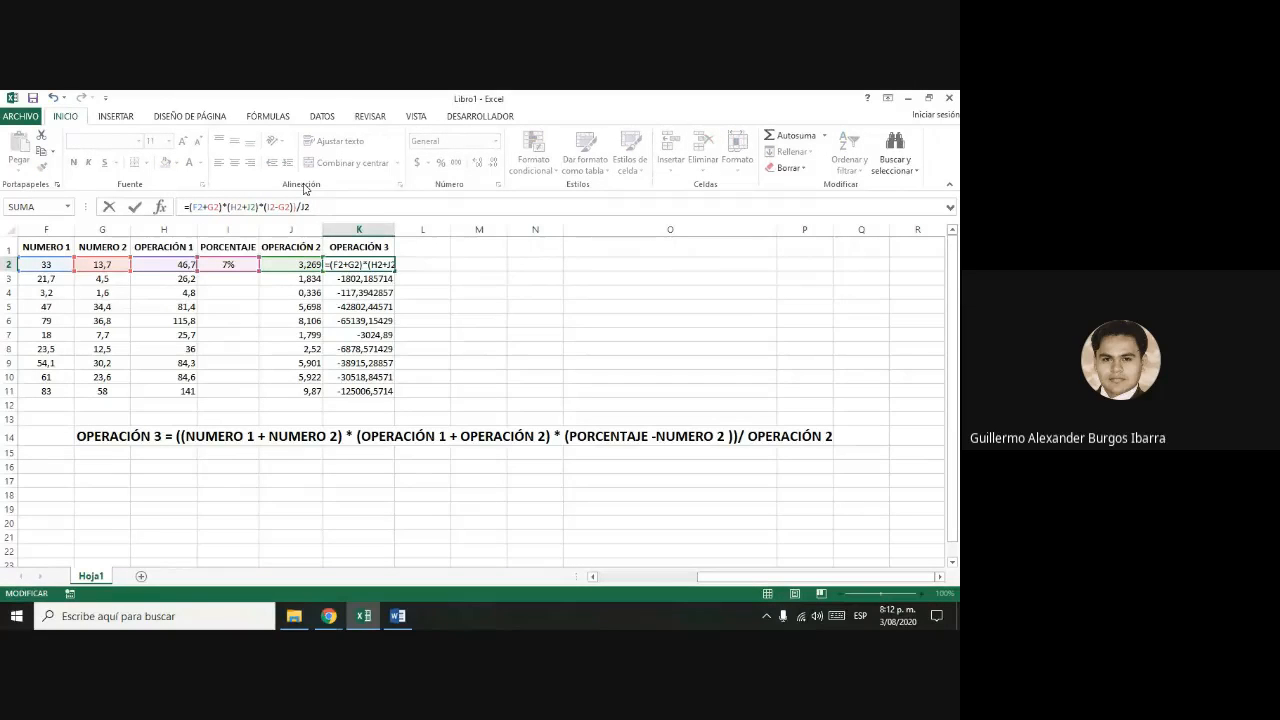
left_click(299, 206)
key("BackSpace")
key("Return")
key("Up")
left_click_drag(395, 272, 397, 400)
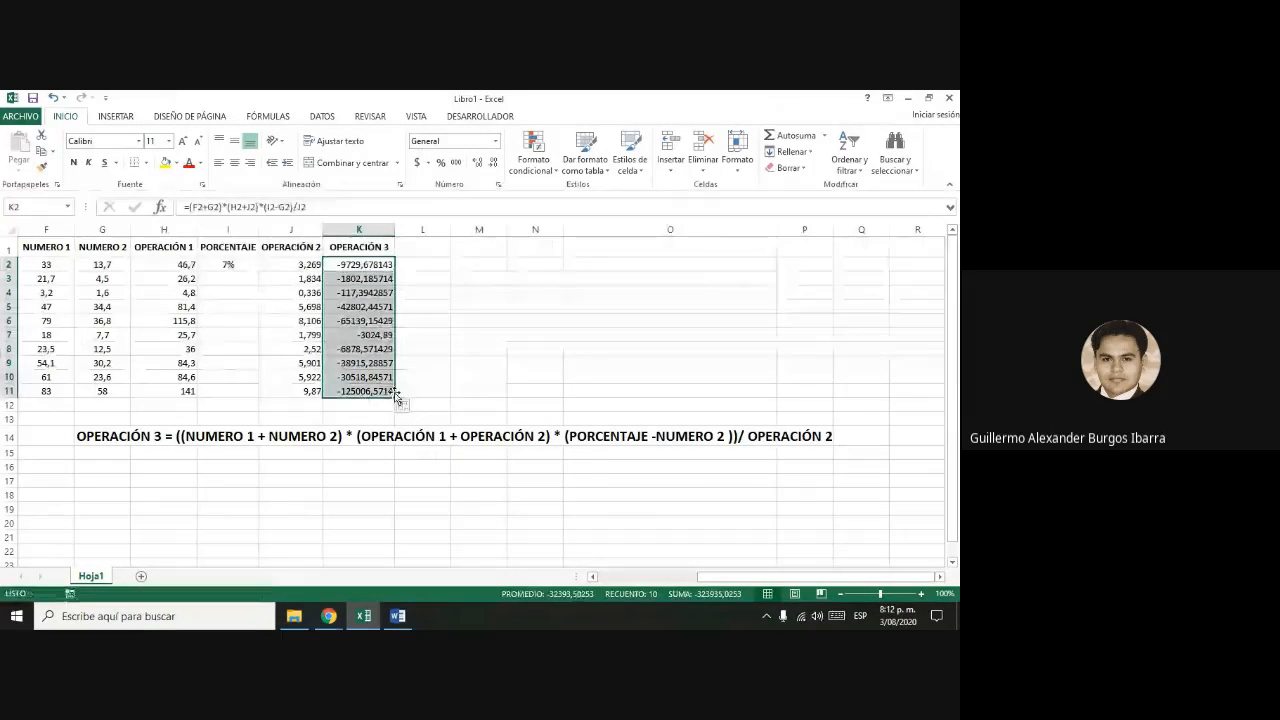
- Examine the OPERACIÓN 3 formula in K2, the results in K2:K11 and the PORCENTAJE cell I2
left_click(376, 264)
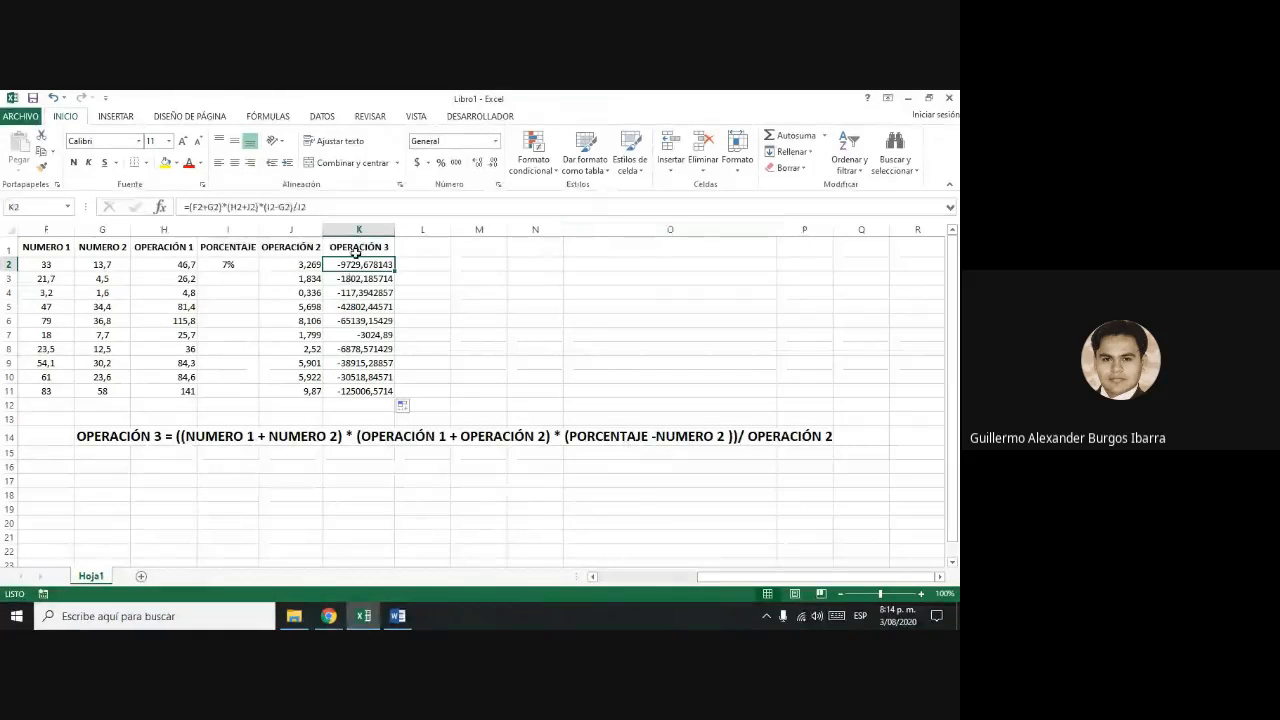
left_click_drag(360, 264, 358, 391)
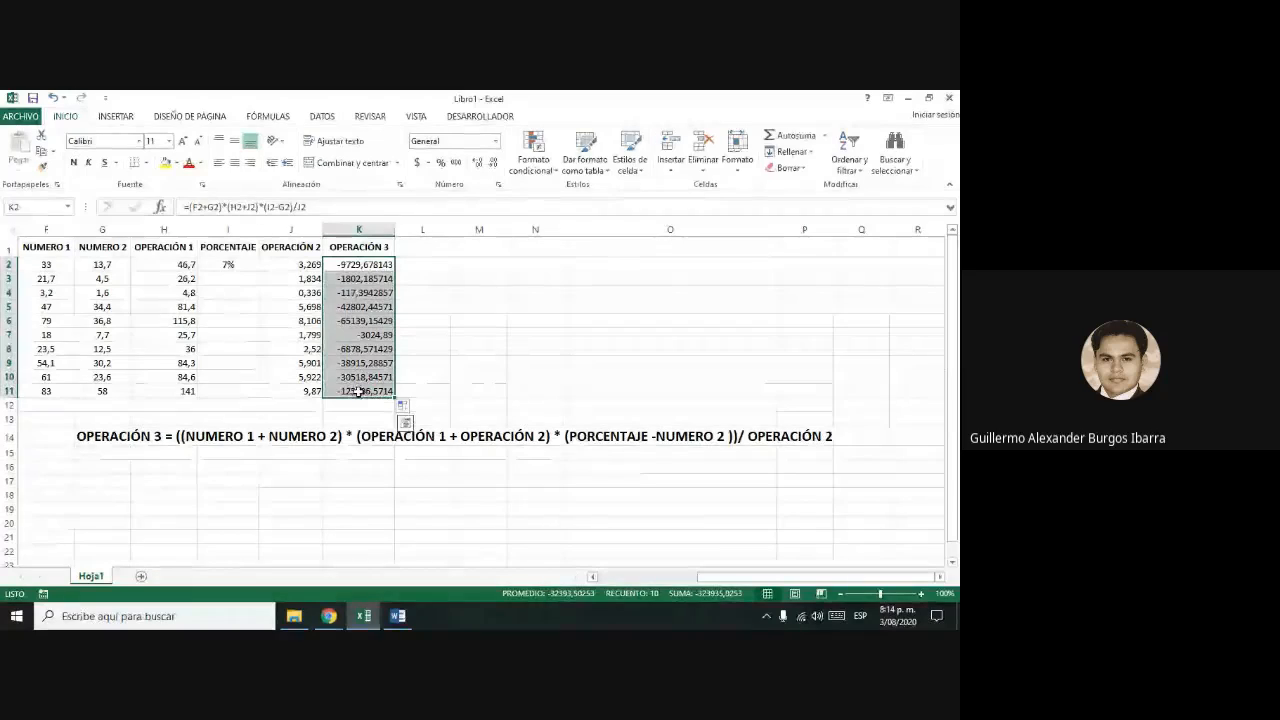
left_click(370, 265)
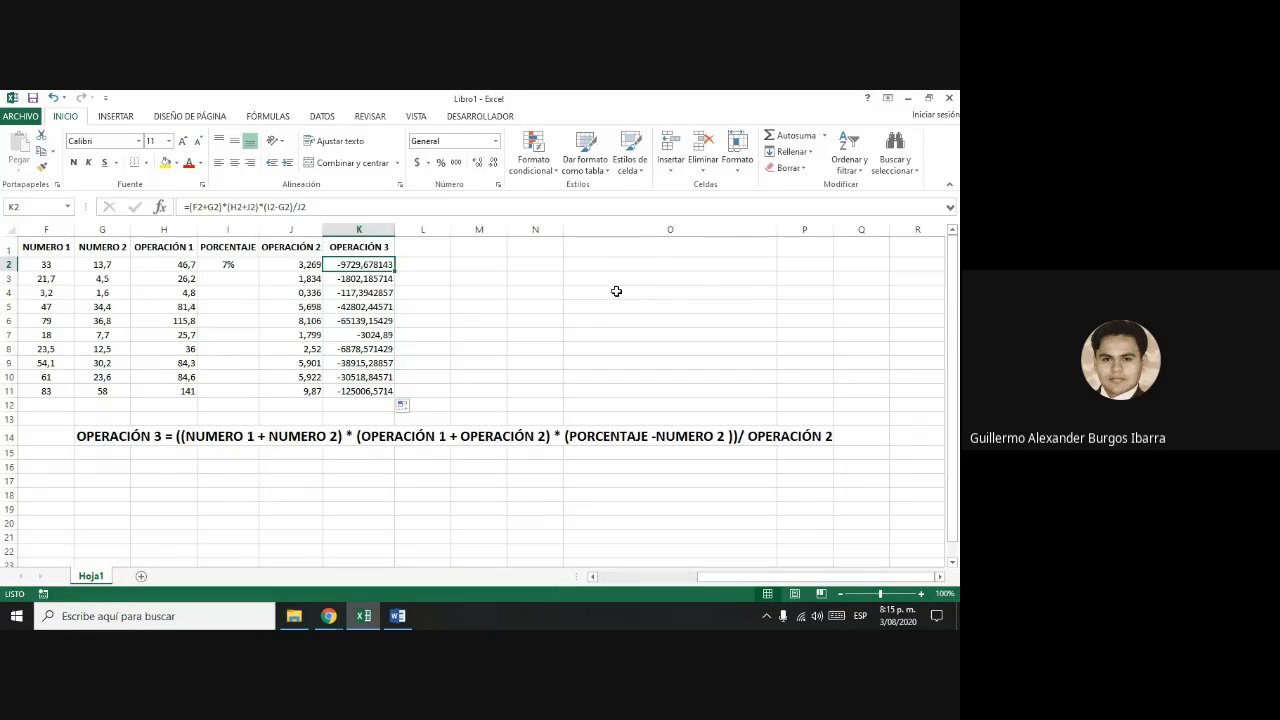
left_click(233, 266)
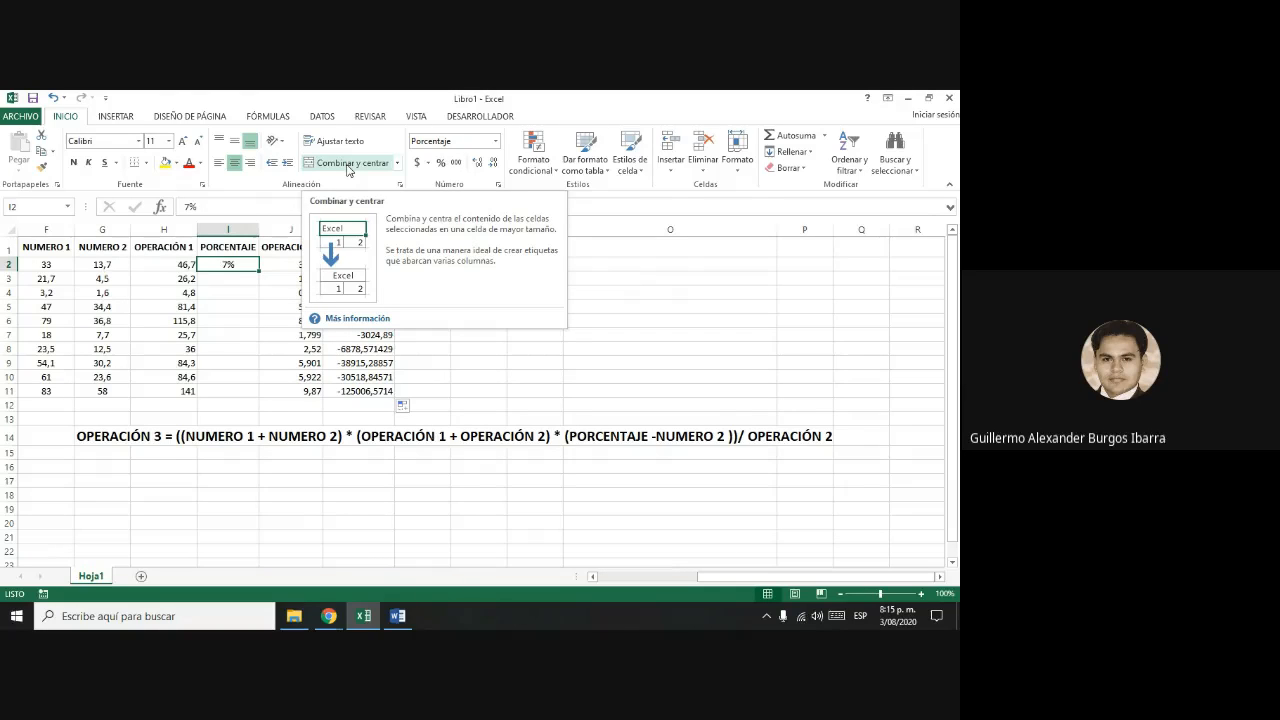
left_click(750, 306)
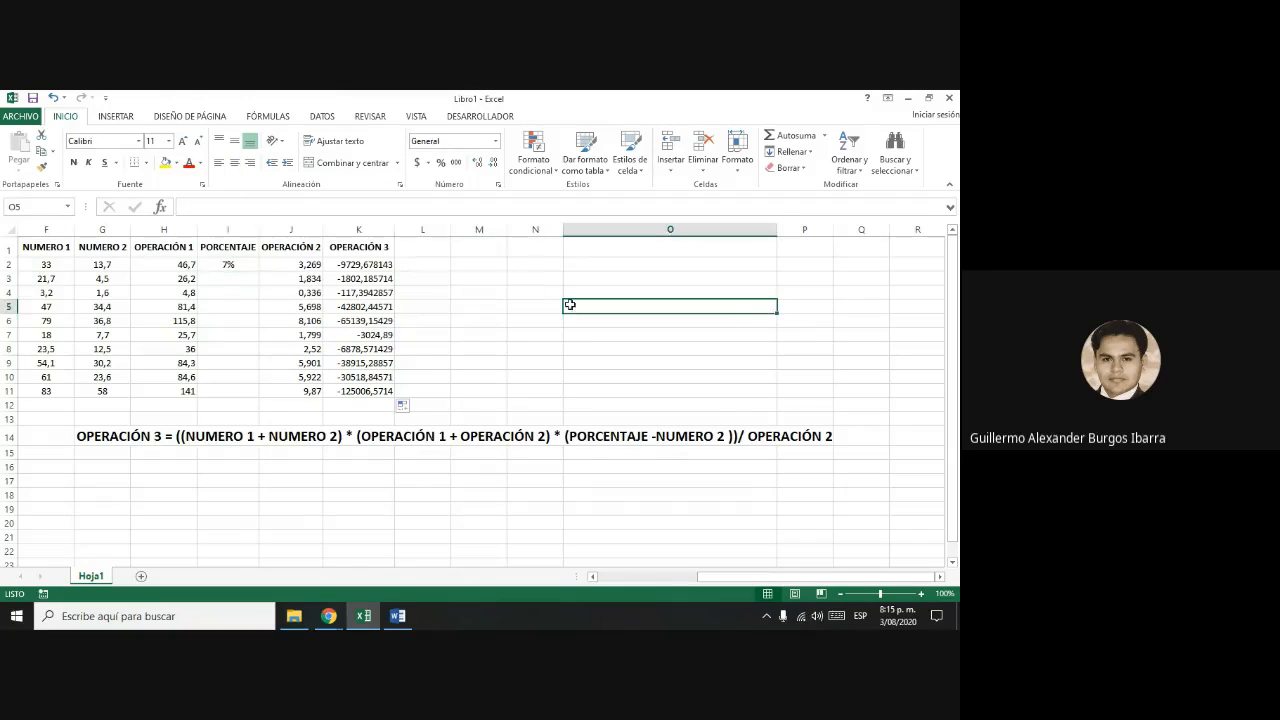
- Make the PORCENTAJE reference absolute in K2, giving =(F2+G2)*(H2+J2)*($I$2-G2)/J2, and fill the formula down to K11
left_click(344, 266)
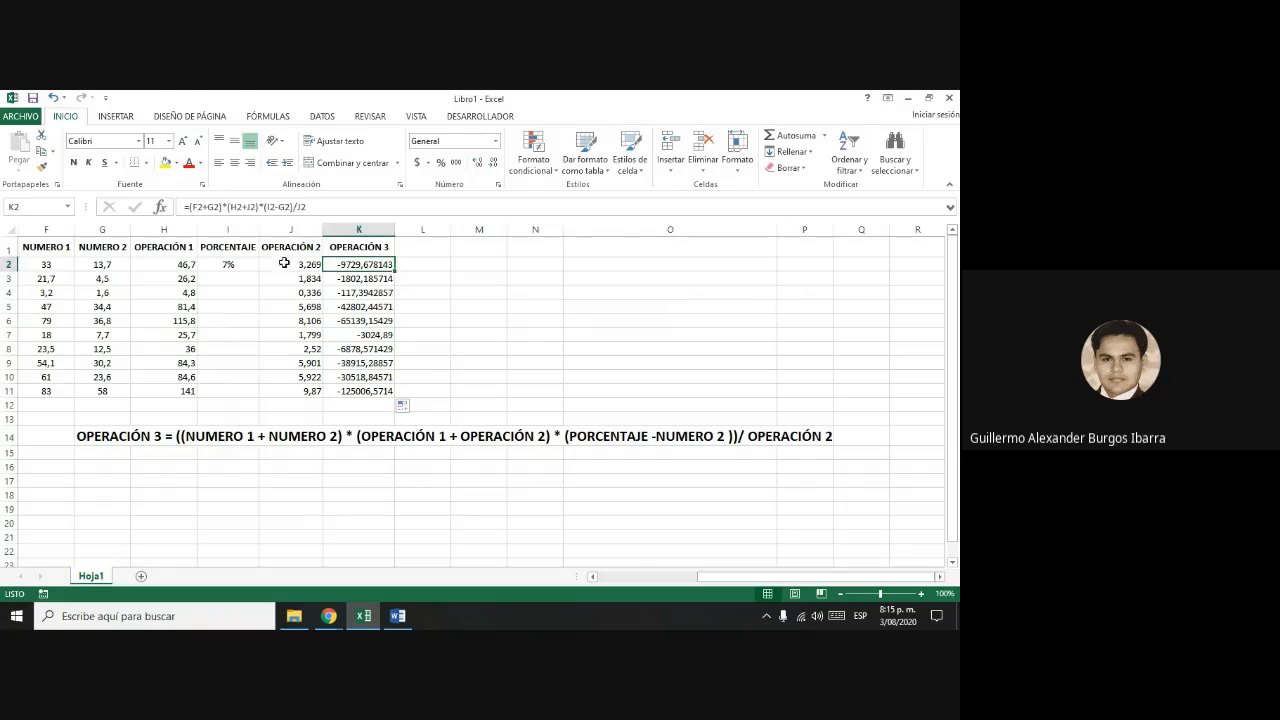
left_click(268, 206)
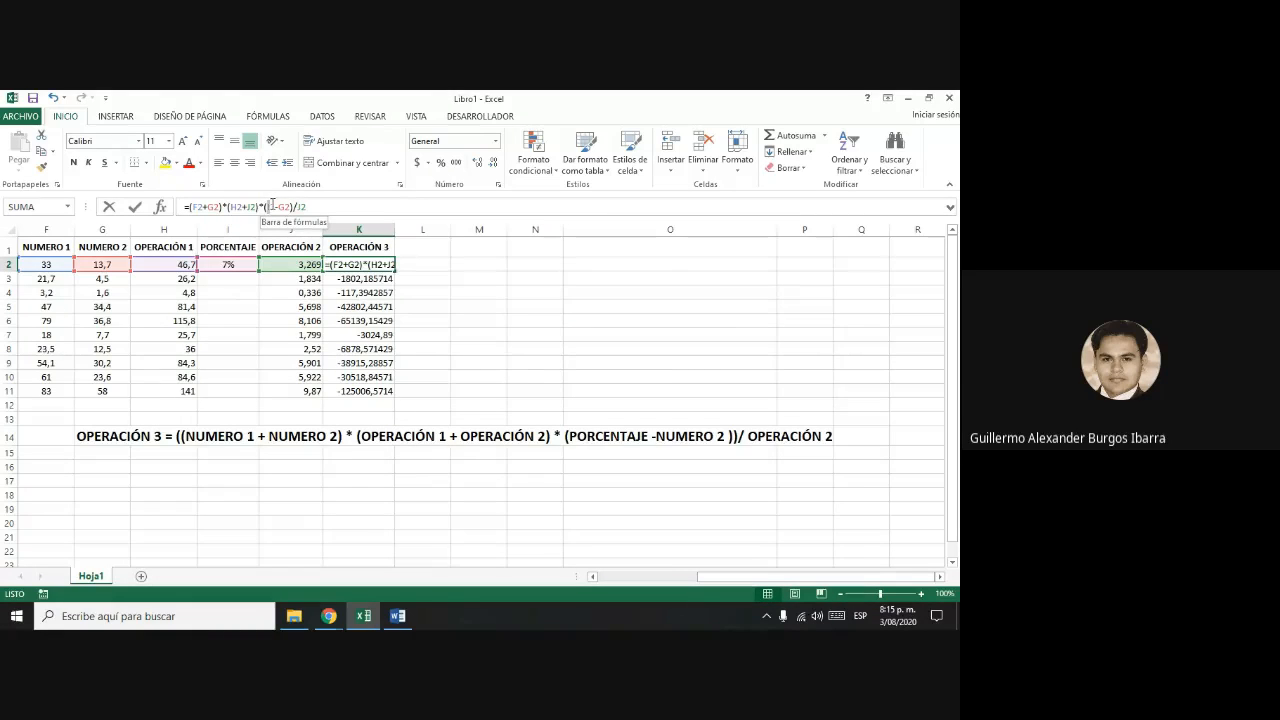
double_click(270, 206)
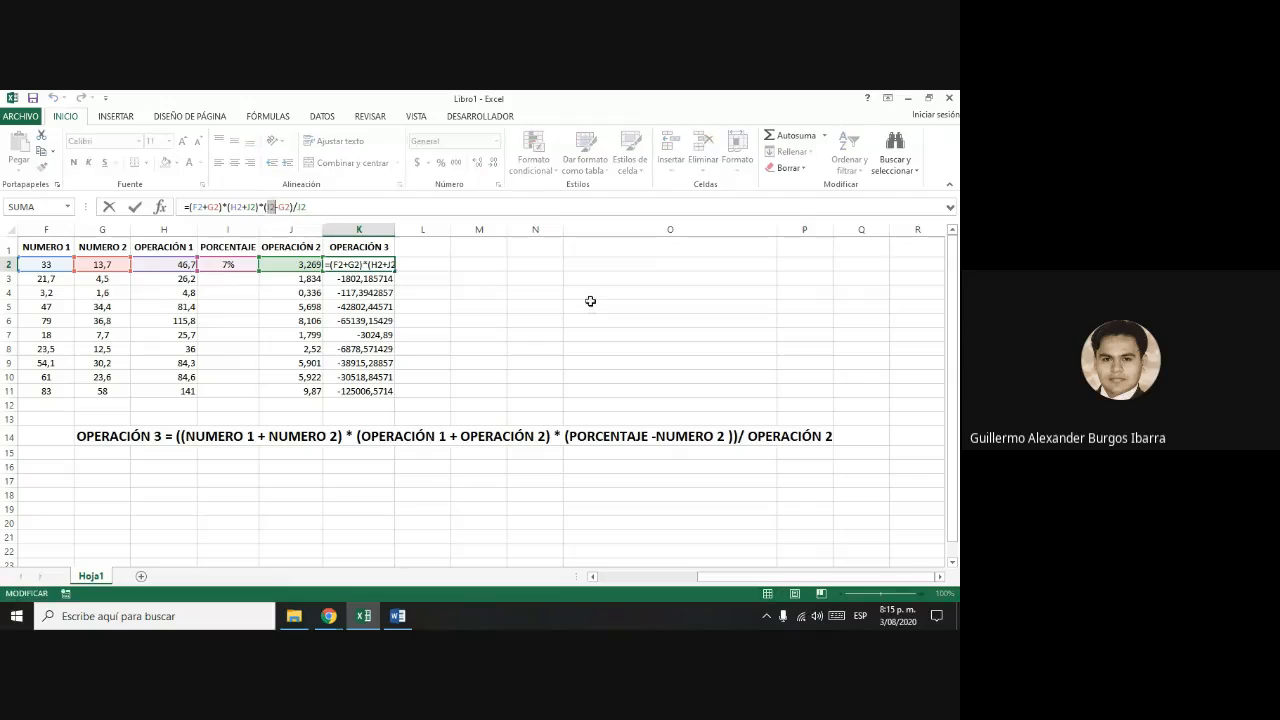
key("F4")
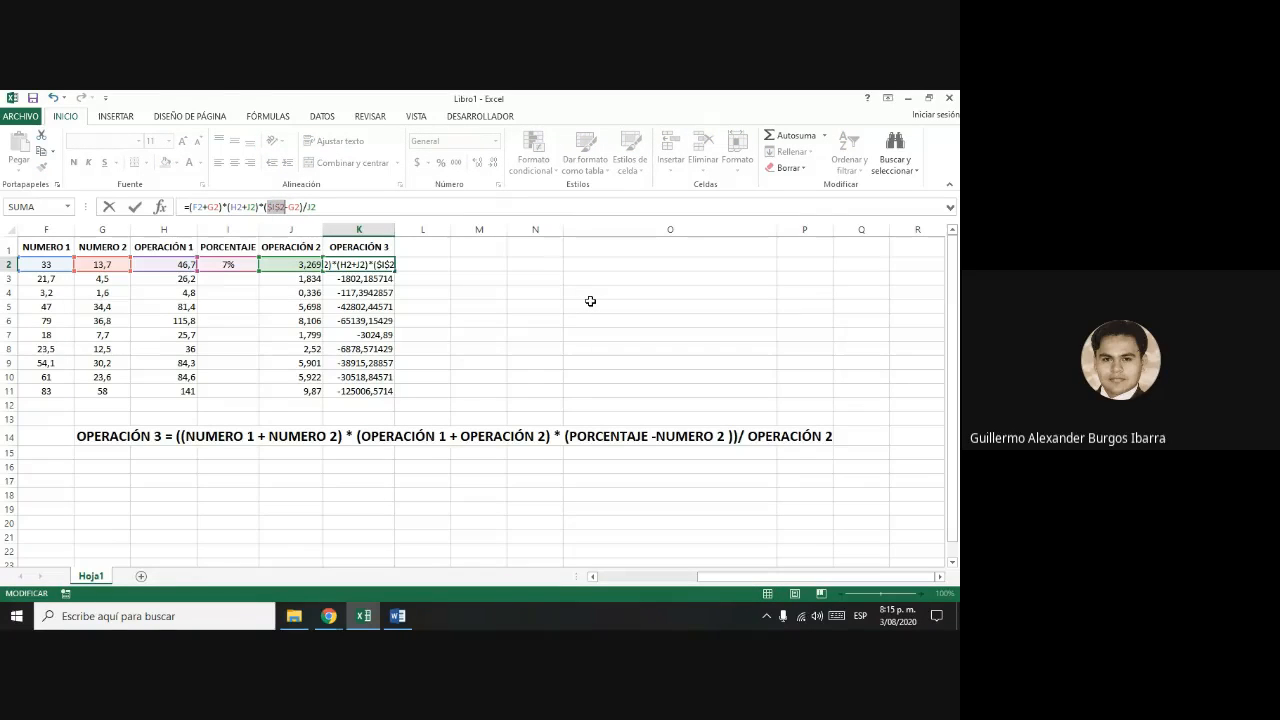
key("Return")
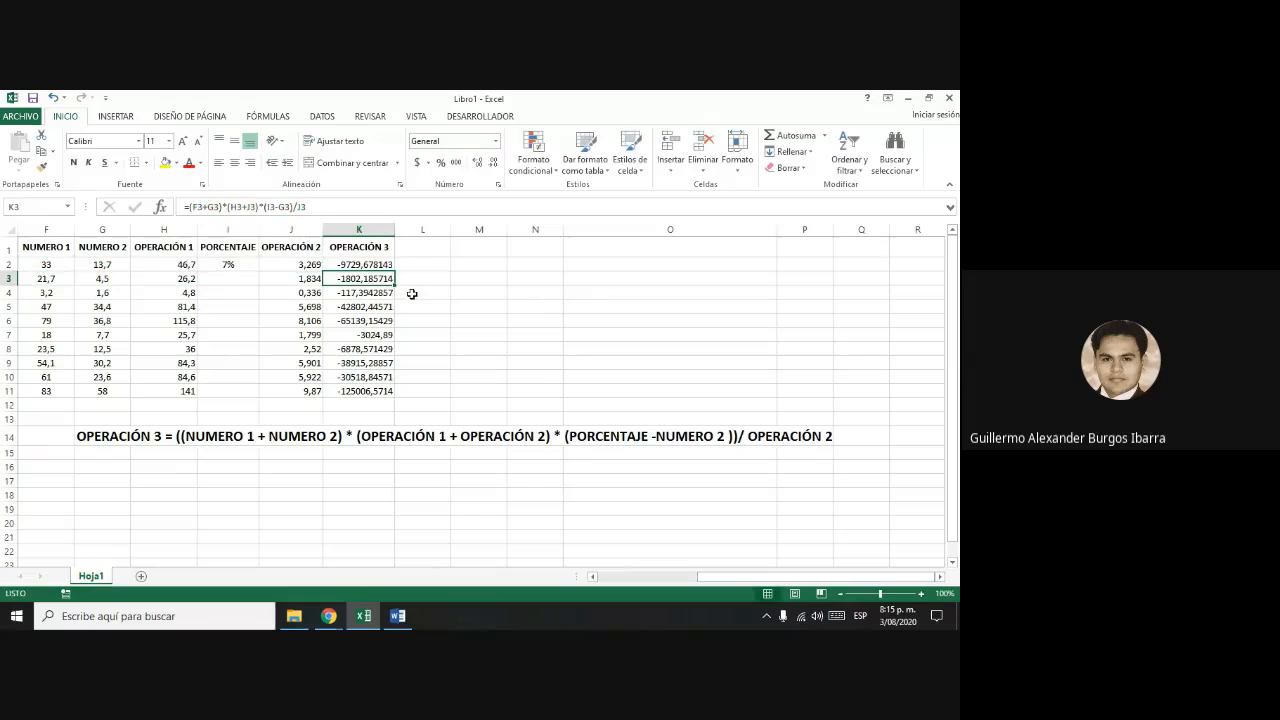
left_click(381, 261)
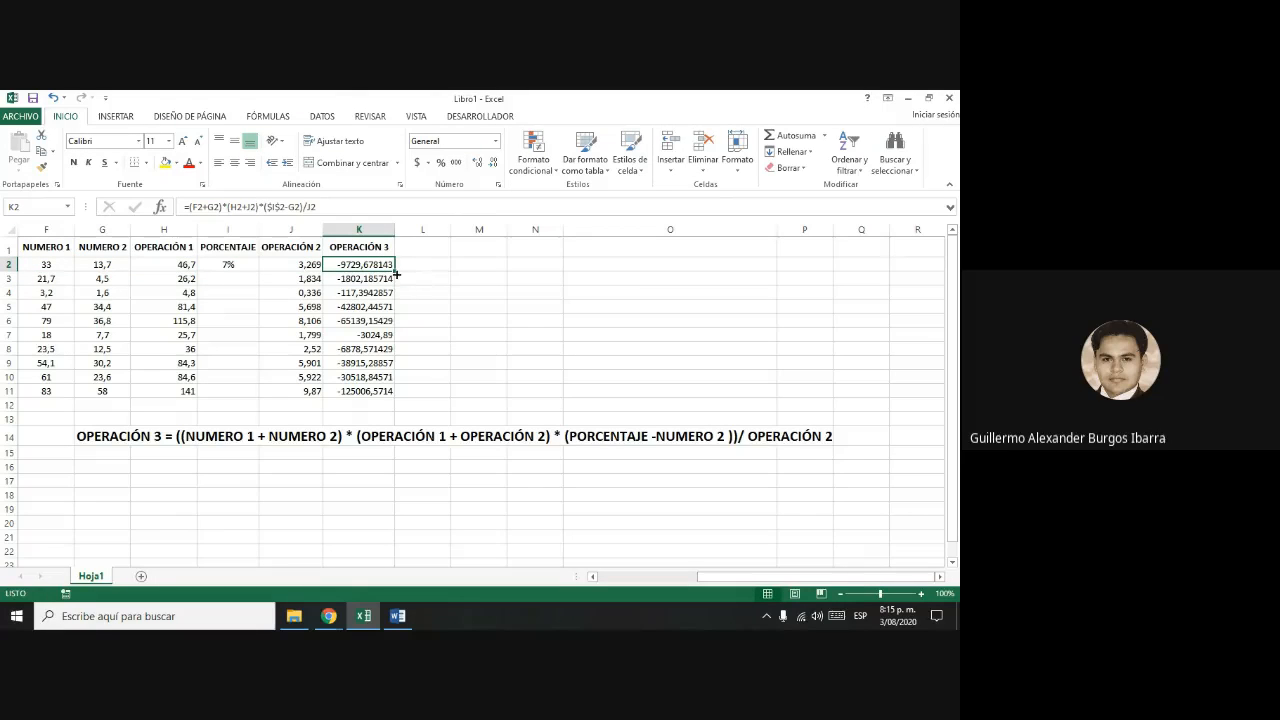
left_click_drag(396, 272, 392, 398)
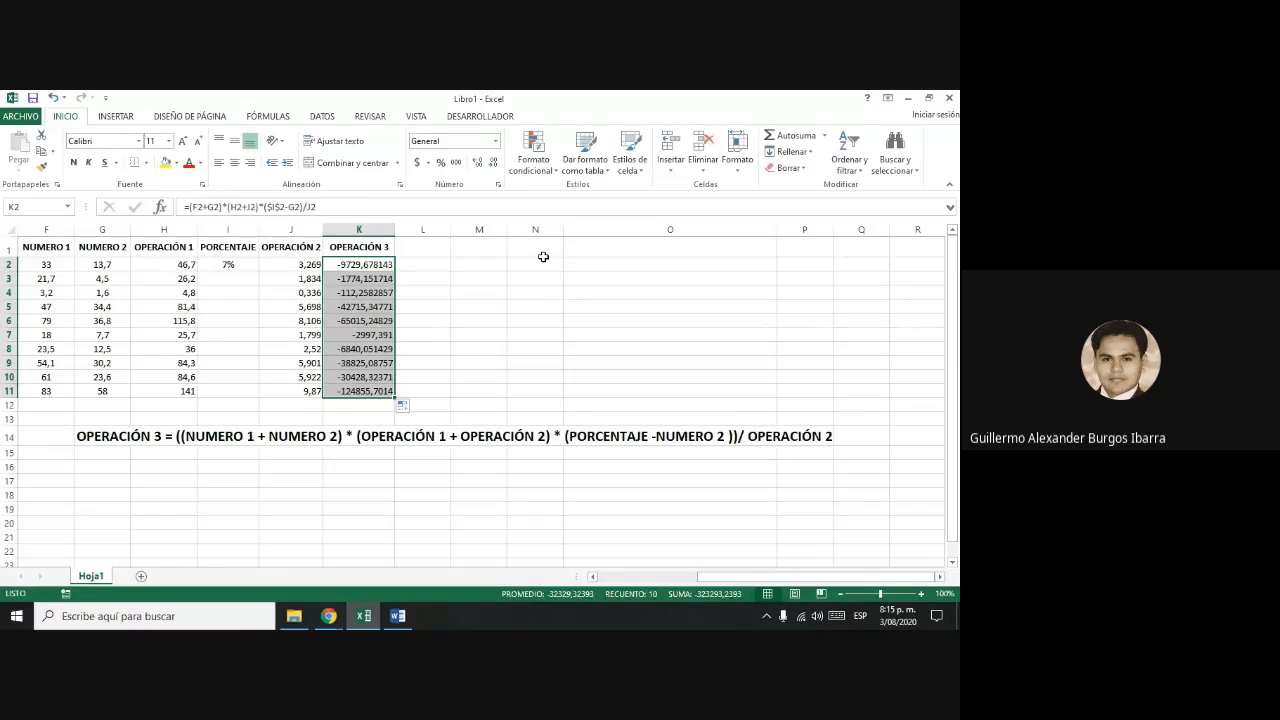
left_click(460, 265)
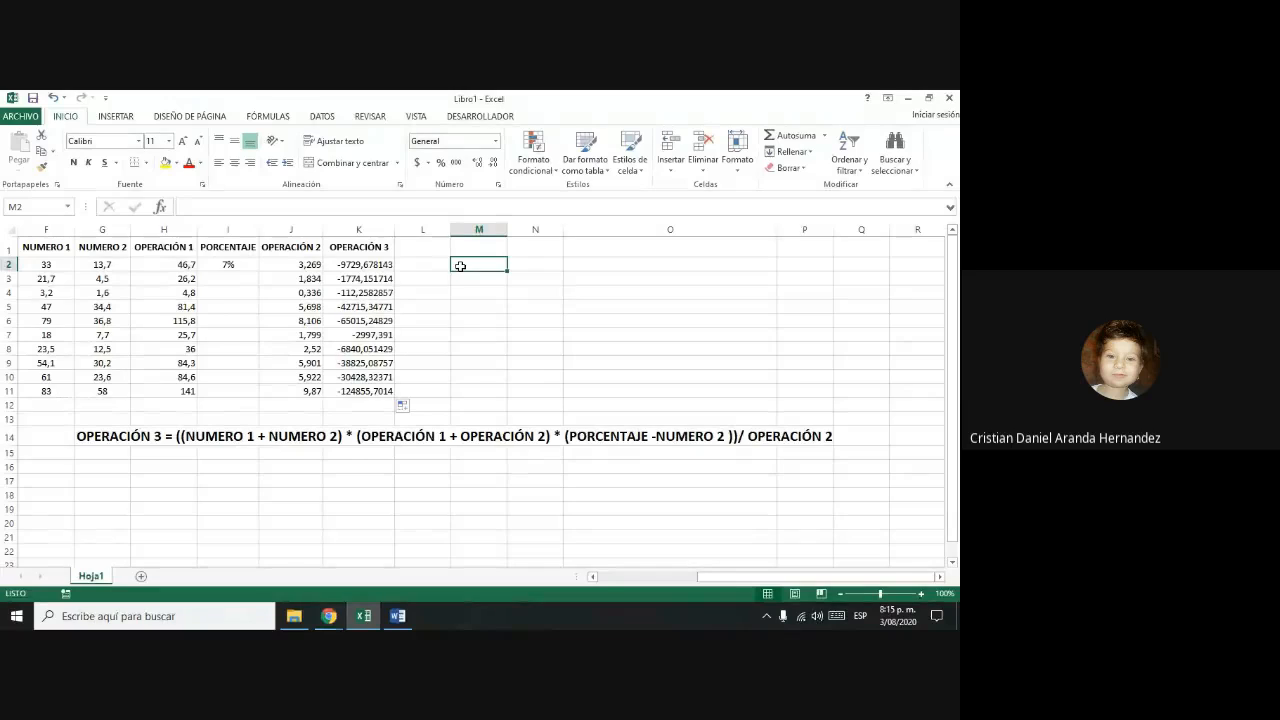
- Examine the absolute reference $I$2 within the OPERACIÓN 3 formula in K2
left_click(362, 265)
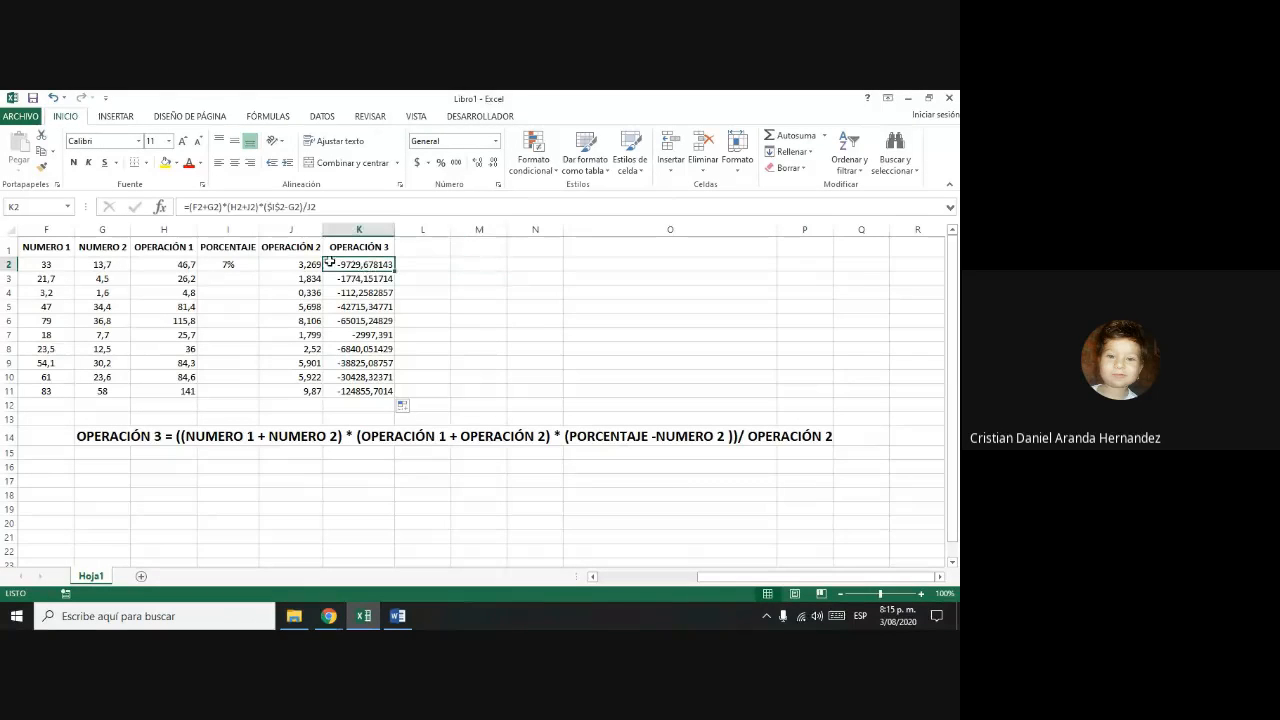
left_click(273, 207)
left_click_drag(281, 207, 286, 207)
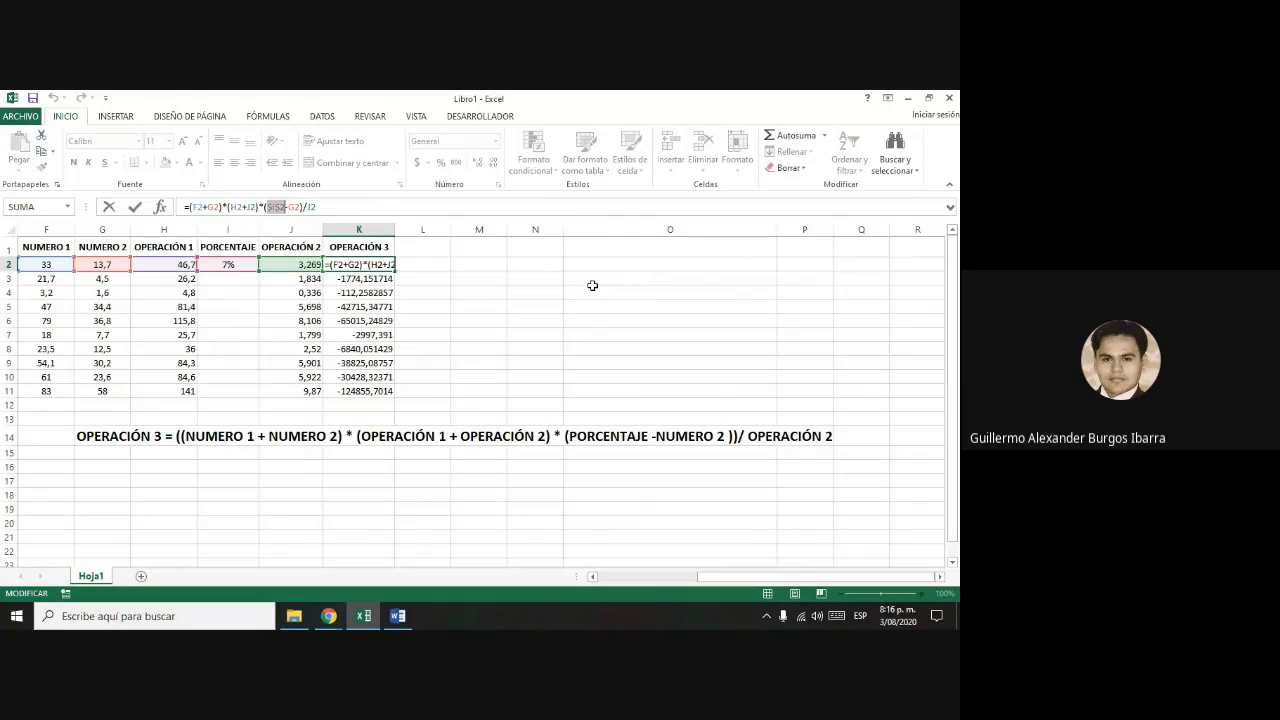
key("Return")
key("Up")
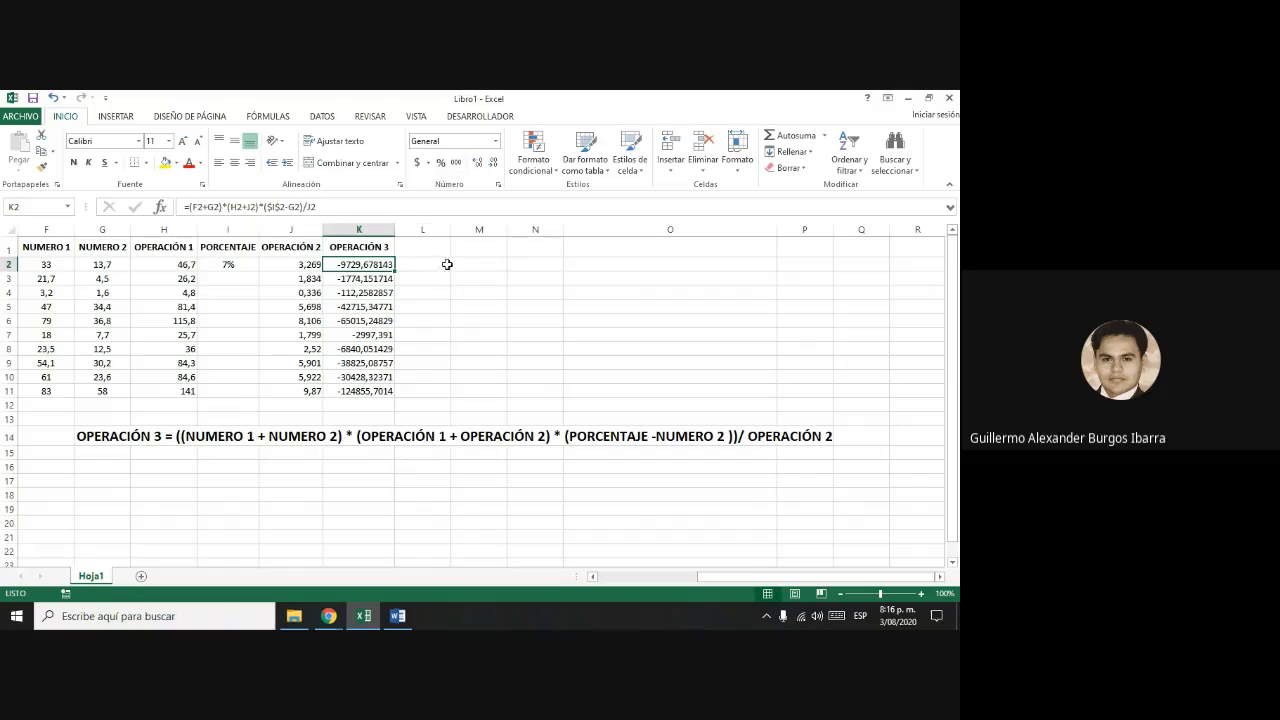
- Enter the test formula =I2-G2 in M2 to calculate PORCENTAJE minus NUMERO 2 separately
left_click(465, 264)
type("=")
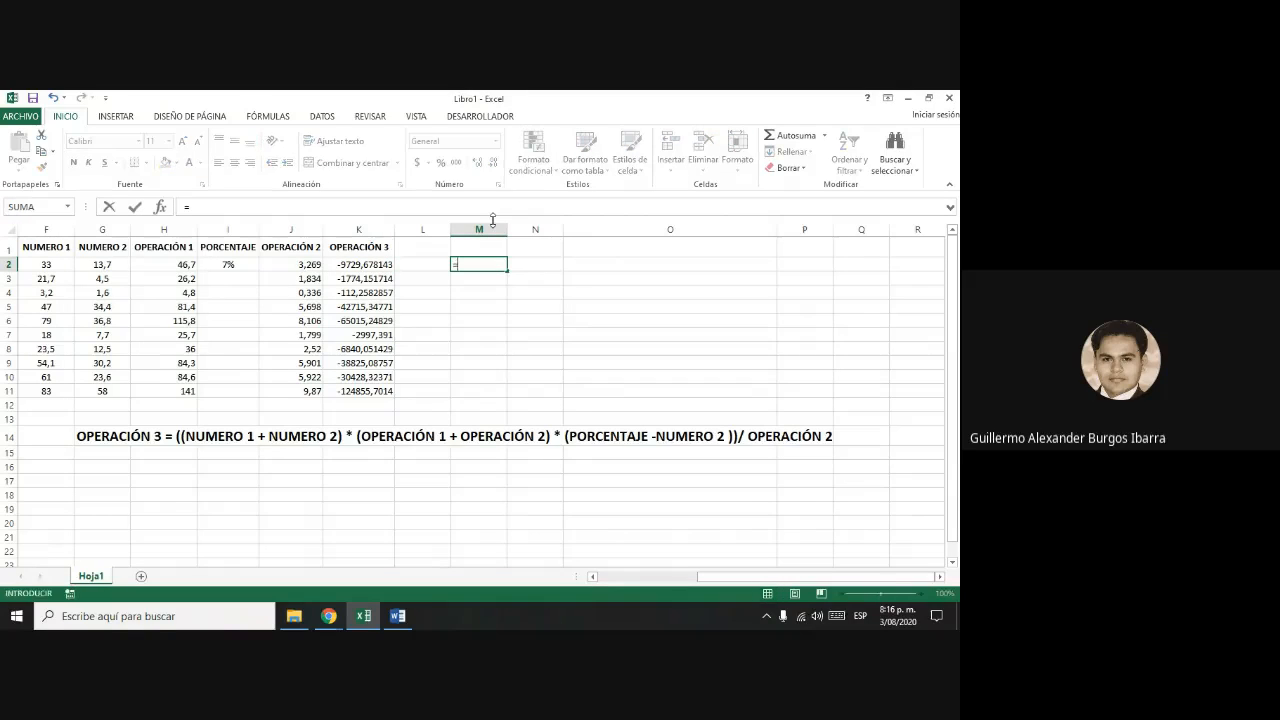
left_click(228, 265)
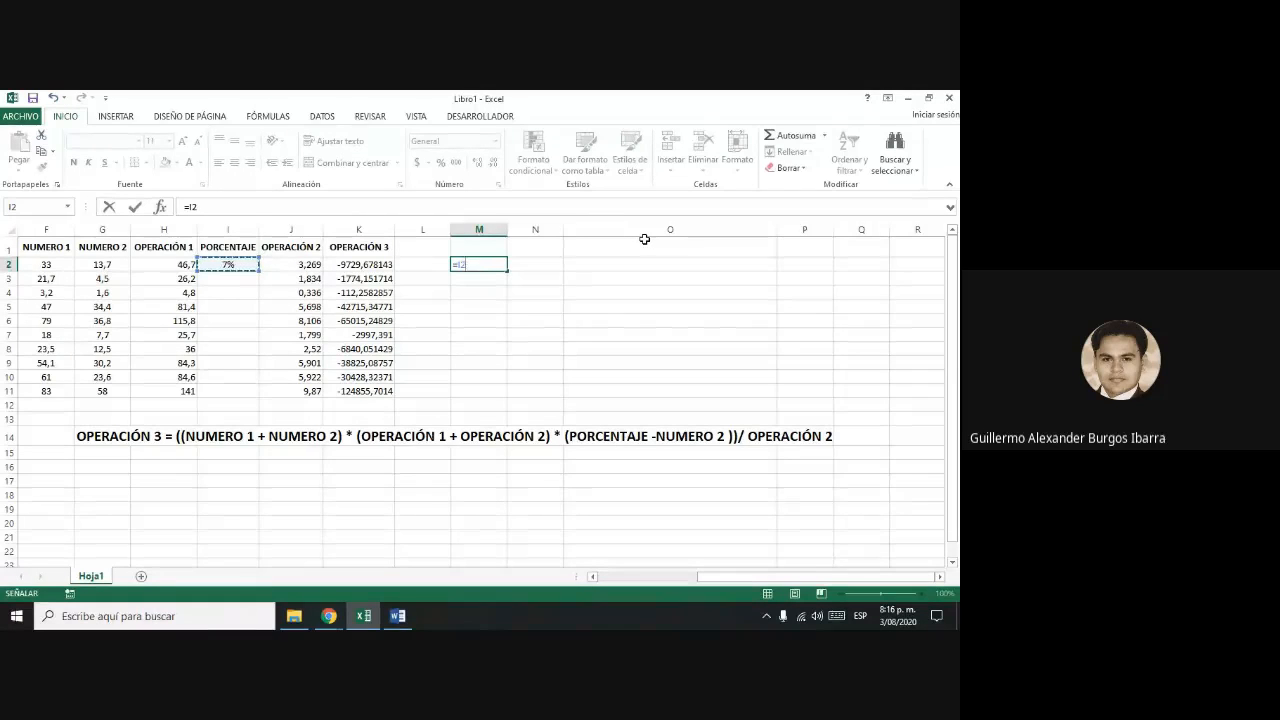
type("-")
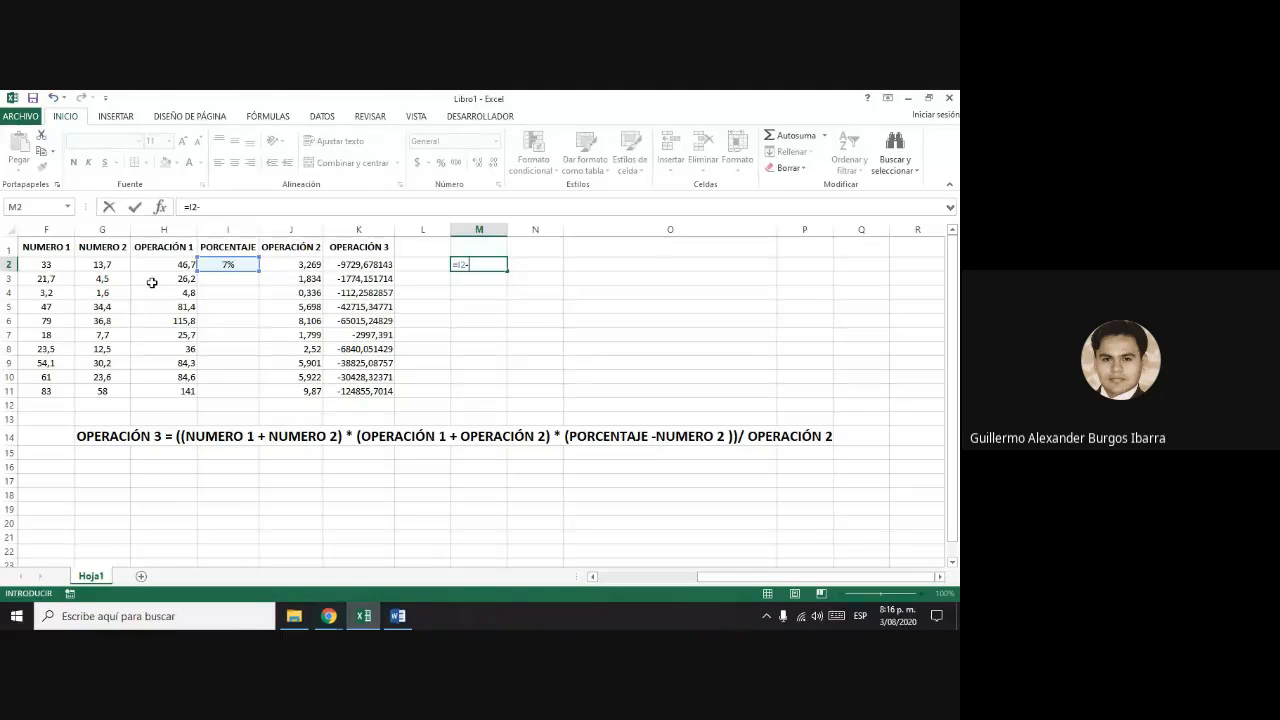
left_click(104, 264)
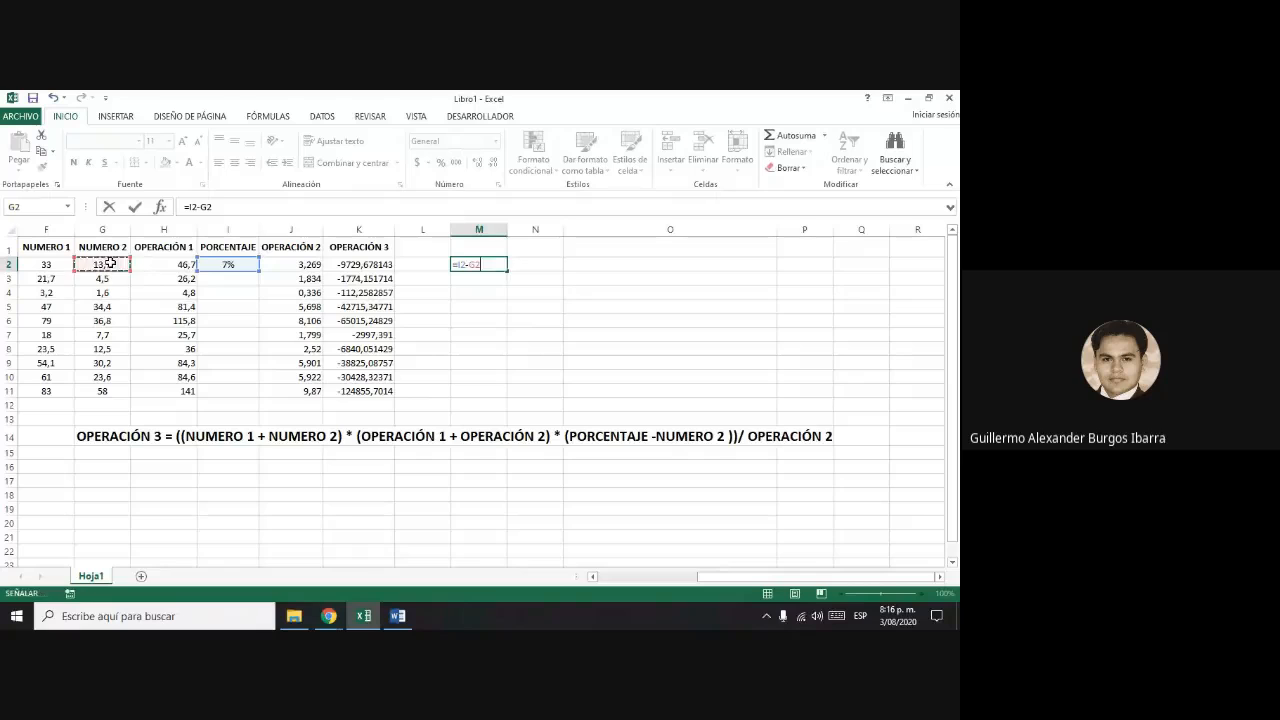
key("Return")
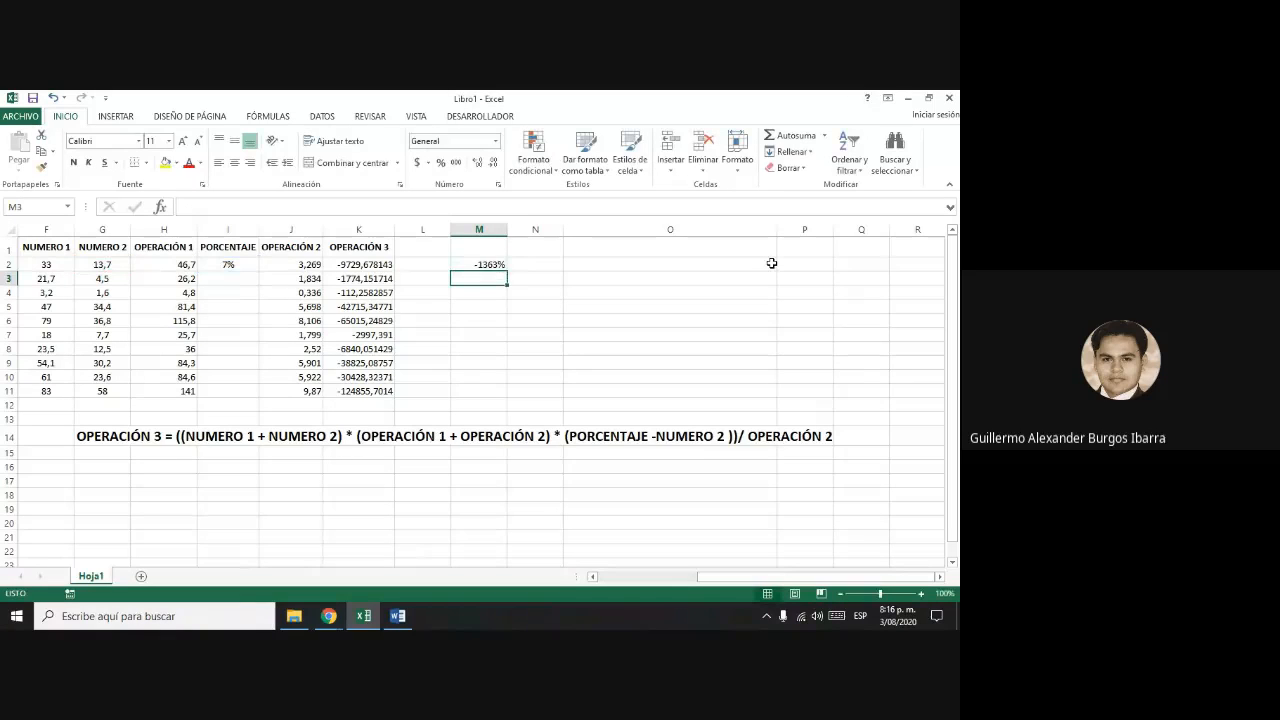
key("Up")
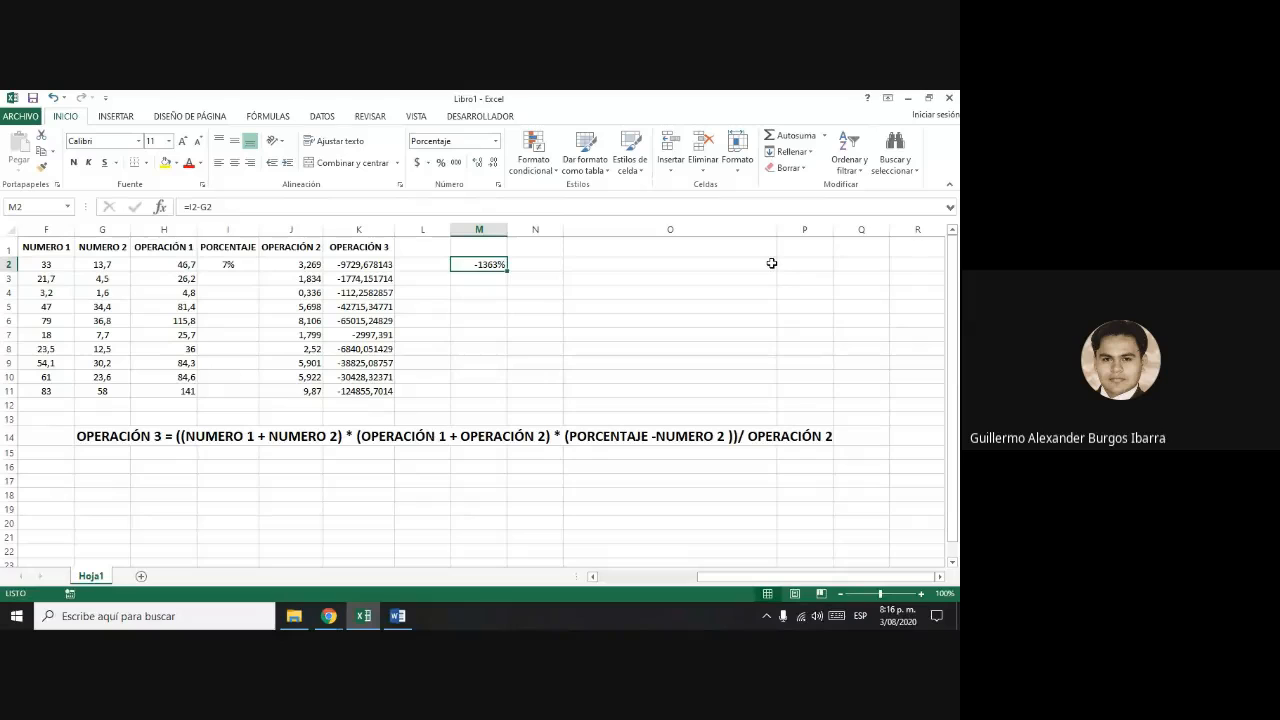
- Examine the $I$2-G2 subtraction inside the K2 formula
left_click(342, 264)
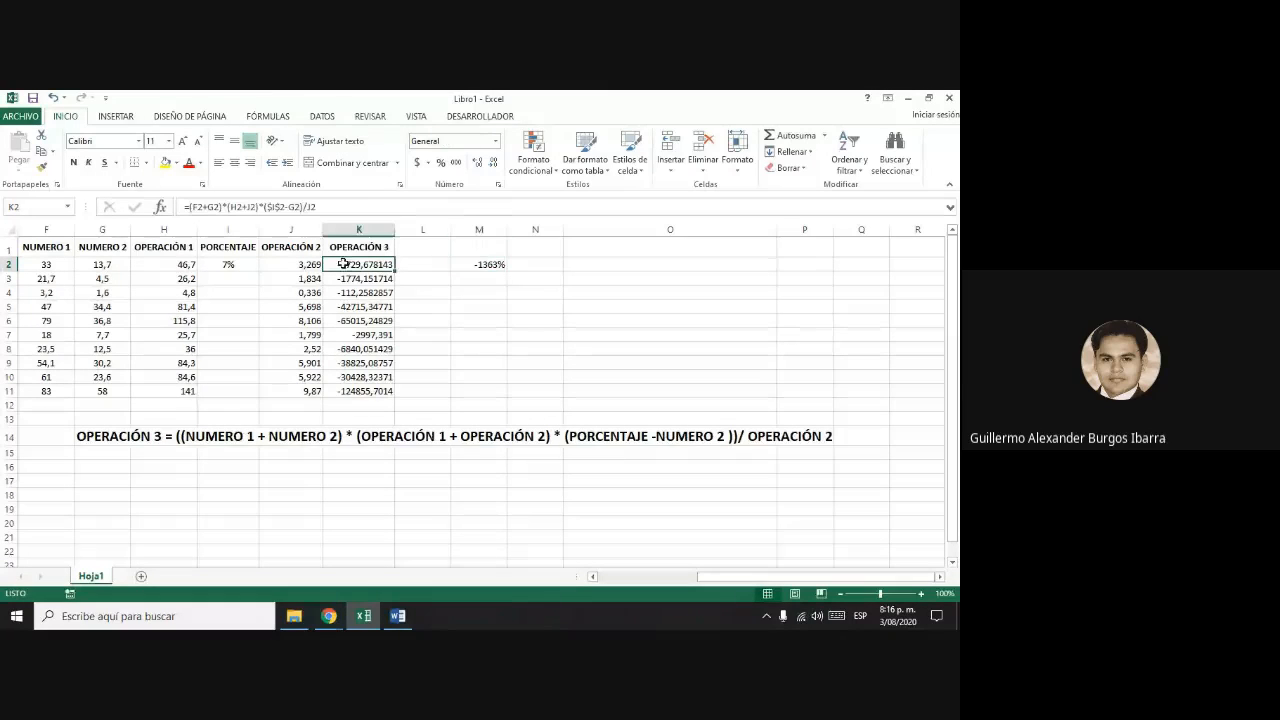
left_click(268, 206)
left_click_drag(268, 206, 299, 204)
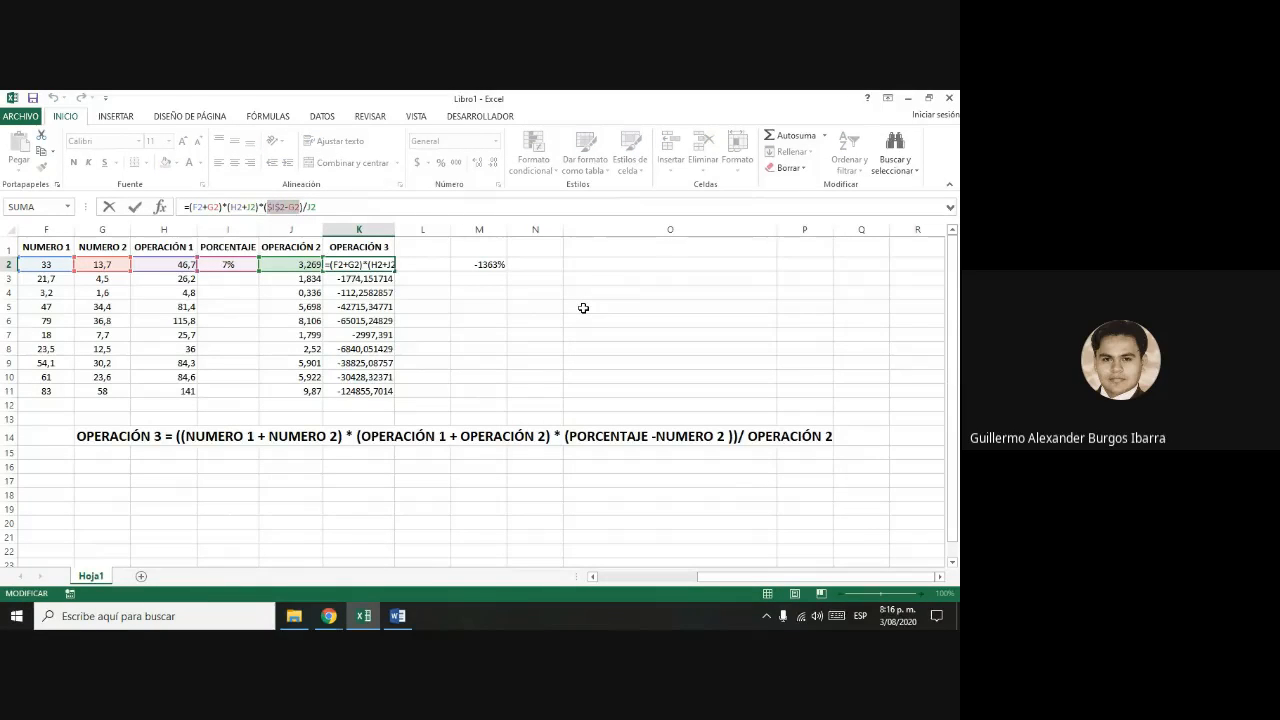
key("ctrl+Return")
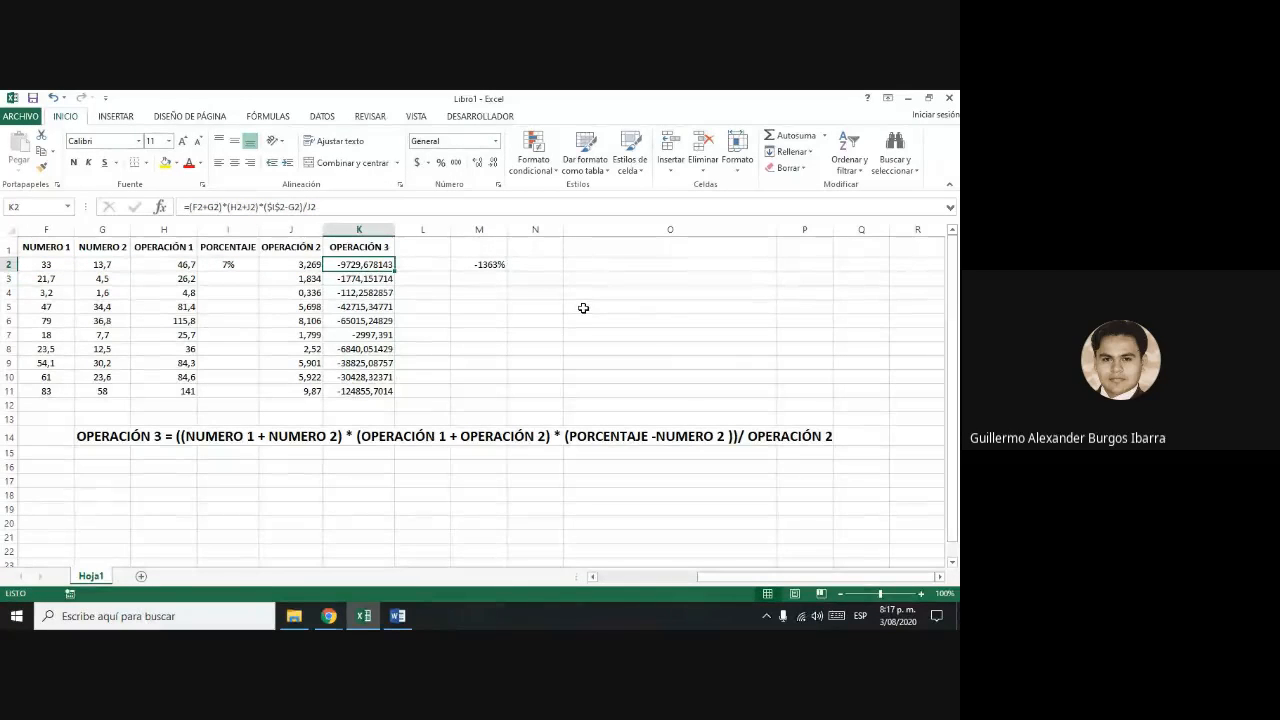
- Clear the test subtraction from cell M2
key("Right")
key("Right")
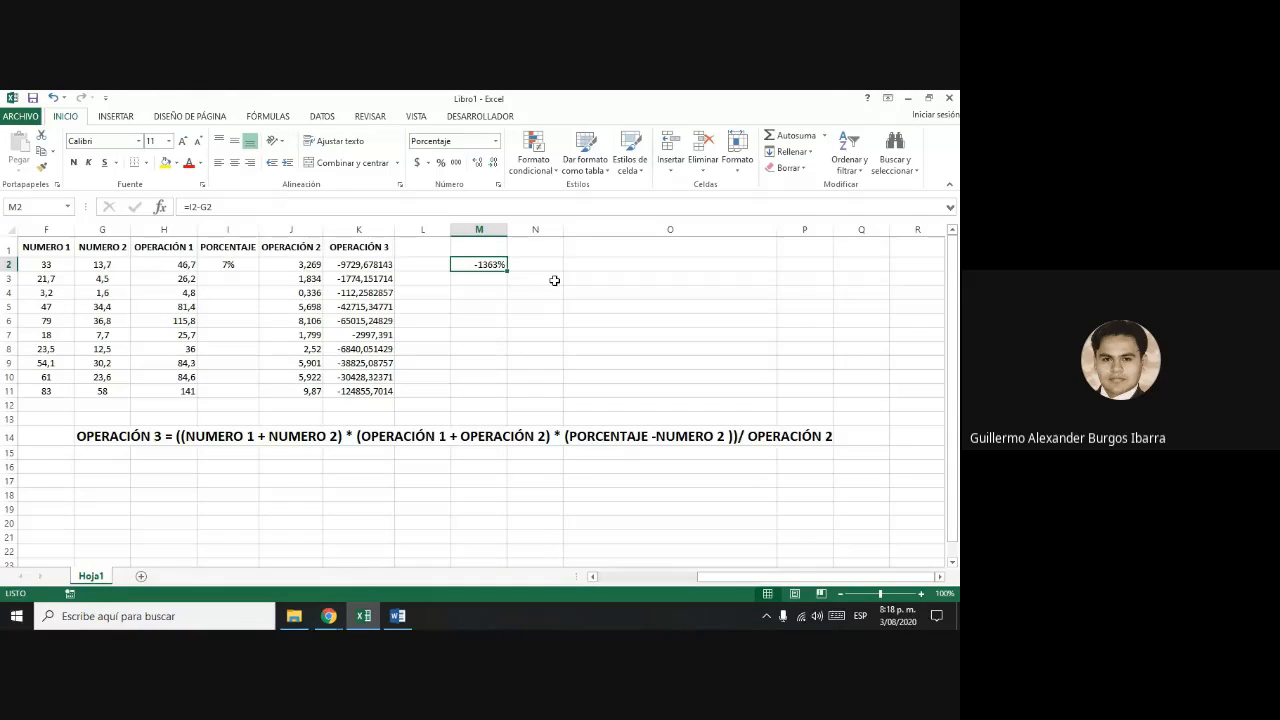
key("Delete")
- Multiply the percentage by F2 in K2, making it =(F2+G2)*(H2+J2)*((F2*$I$2)-G2)/J2, and fill it down to K11
key("Left")
key("Left")
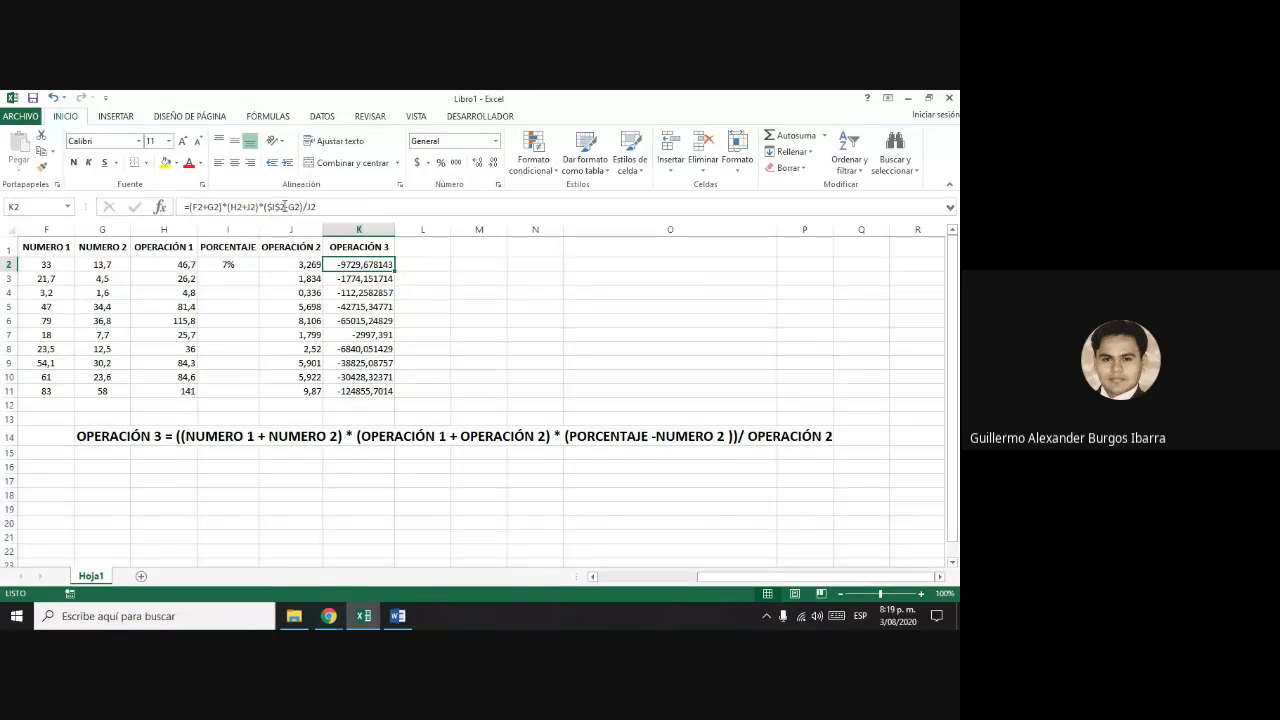
left_click(269, 206)
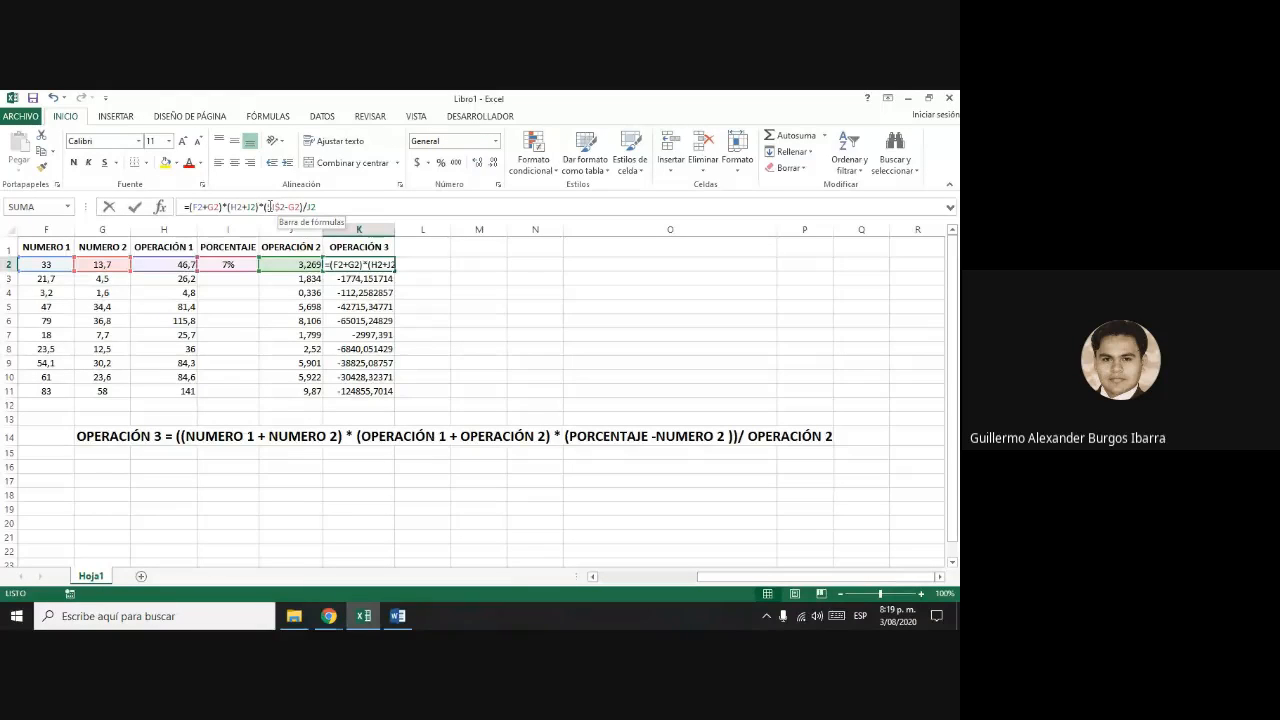
left_click(273, 206)
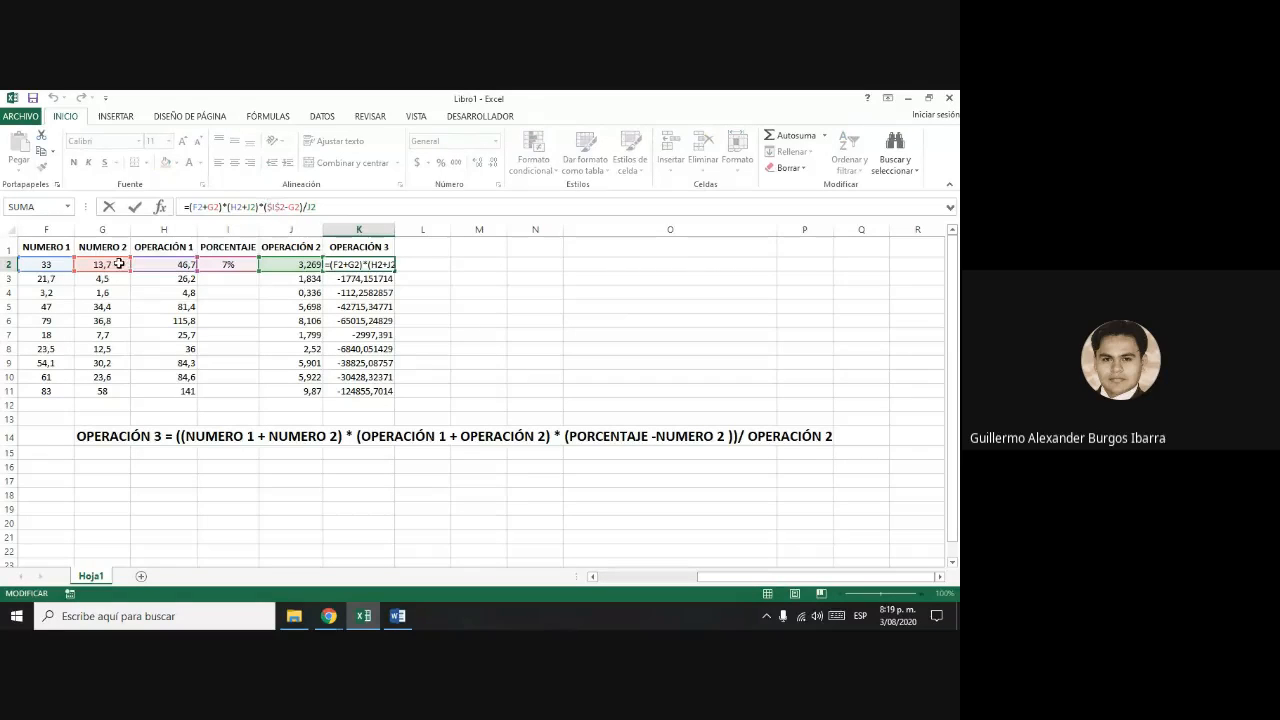
left_click(52, 264)
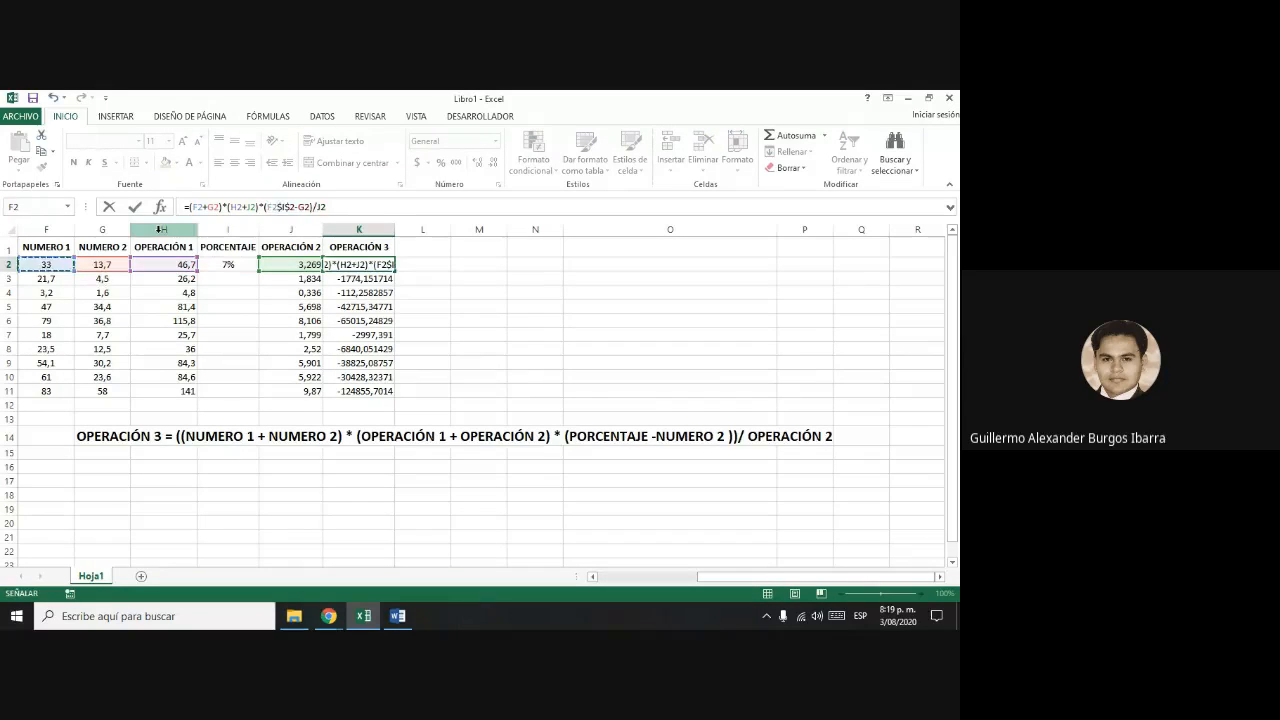
type("*")
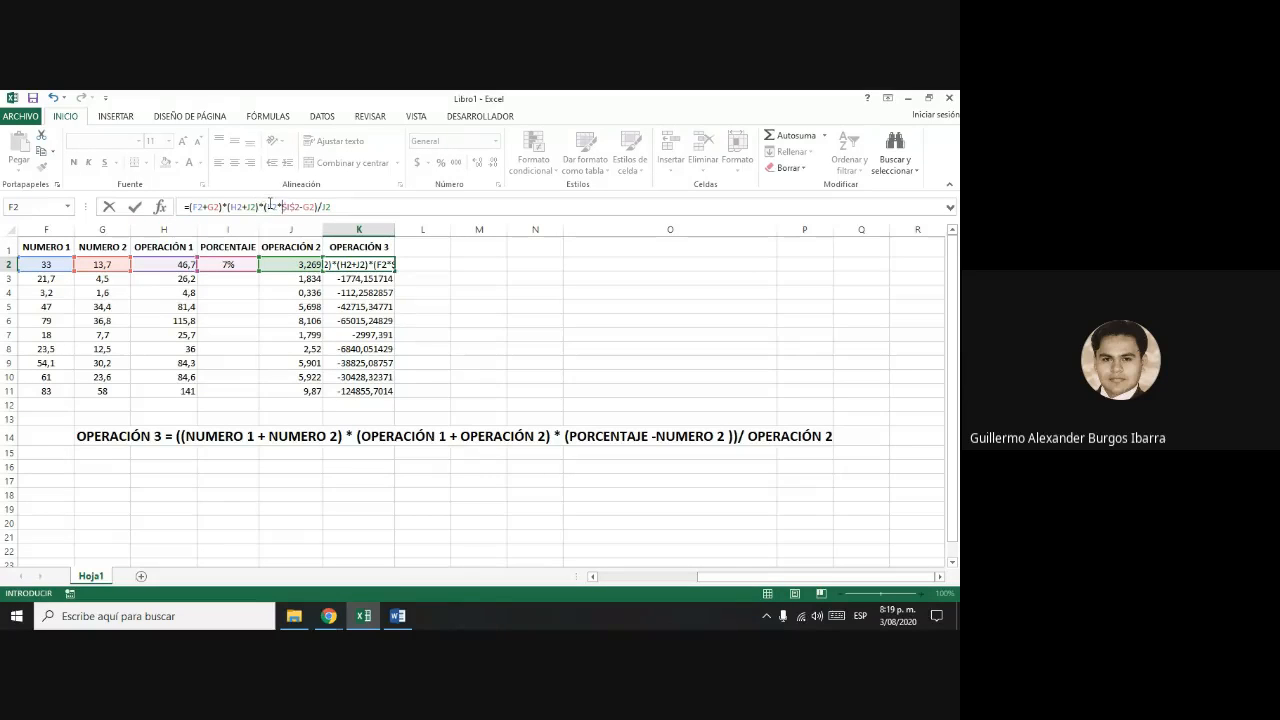
left_click(288, 206)
type("(")
left_click(305, 205)
type(")")
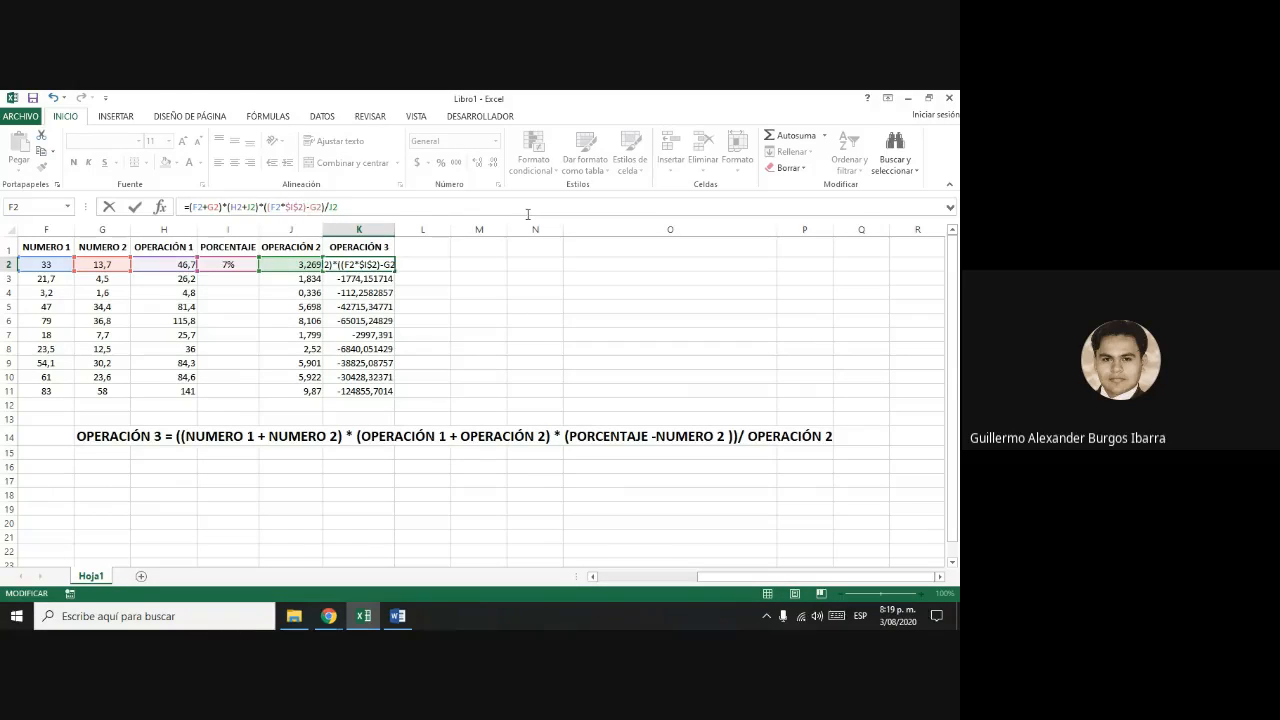
key("ctrl+Return")
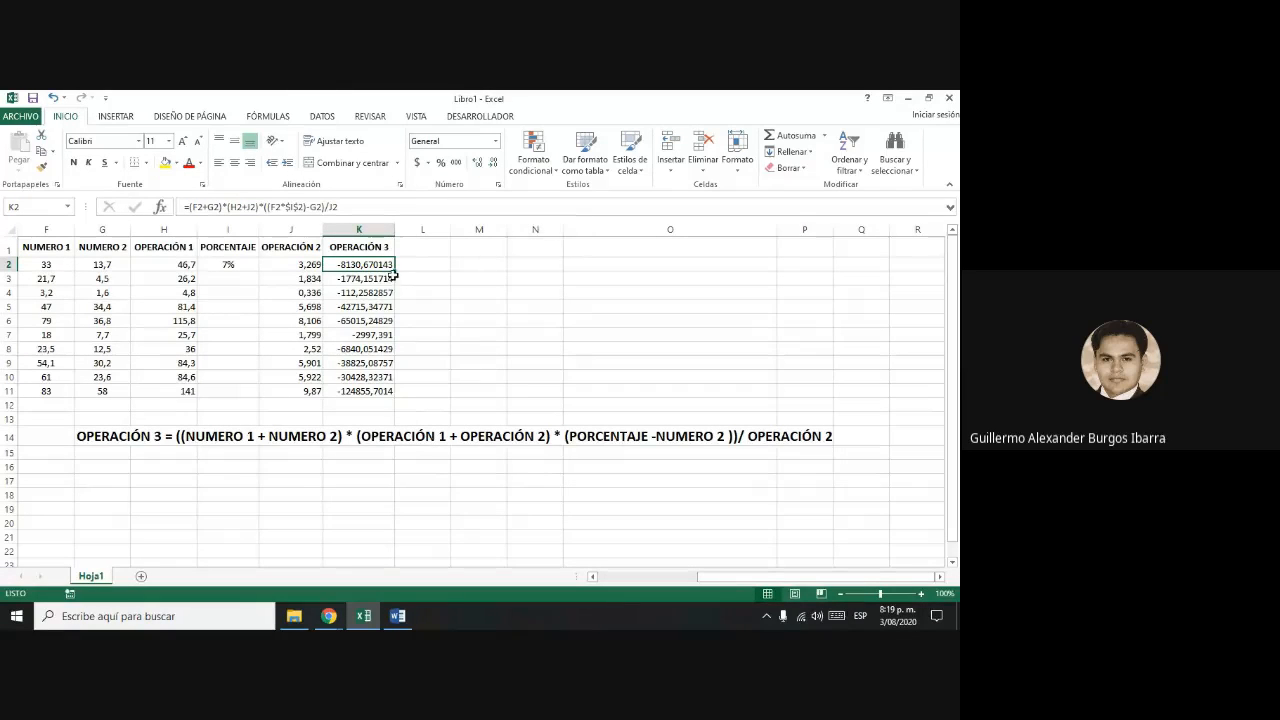
left_click_drag(395, 271, 397, 407)
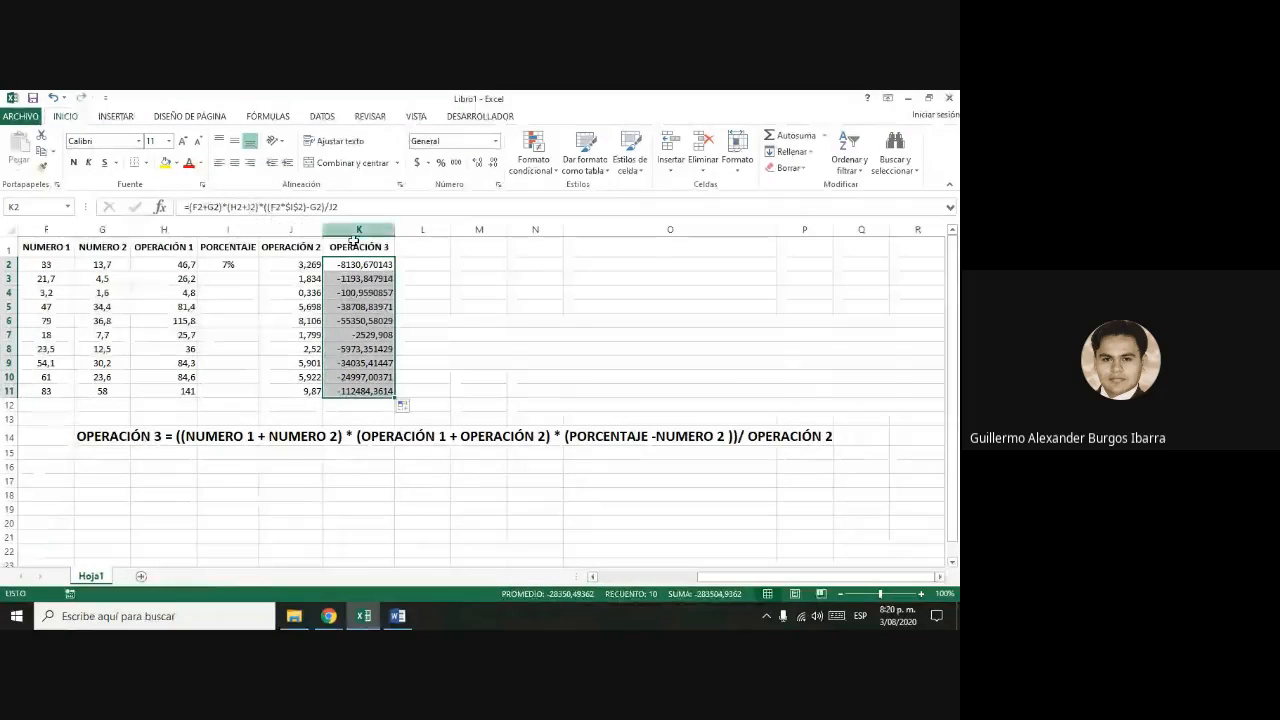
- Examine the filled OPERACIÓN 3 formulas in K2:K11 and the ((F2*$I$2)-G2) part of the K2 formula
key("Return")
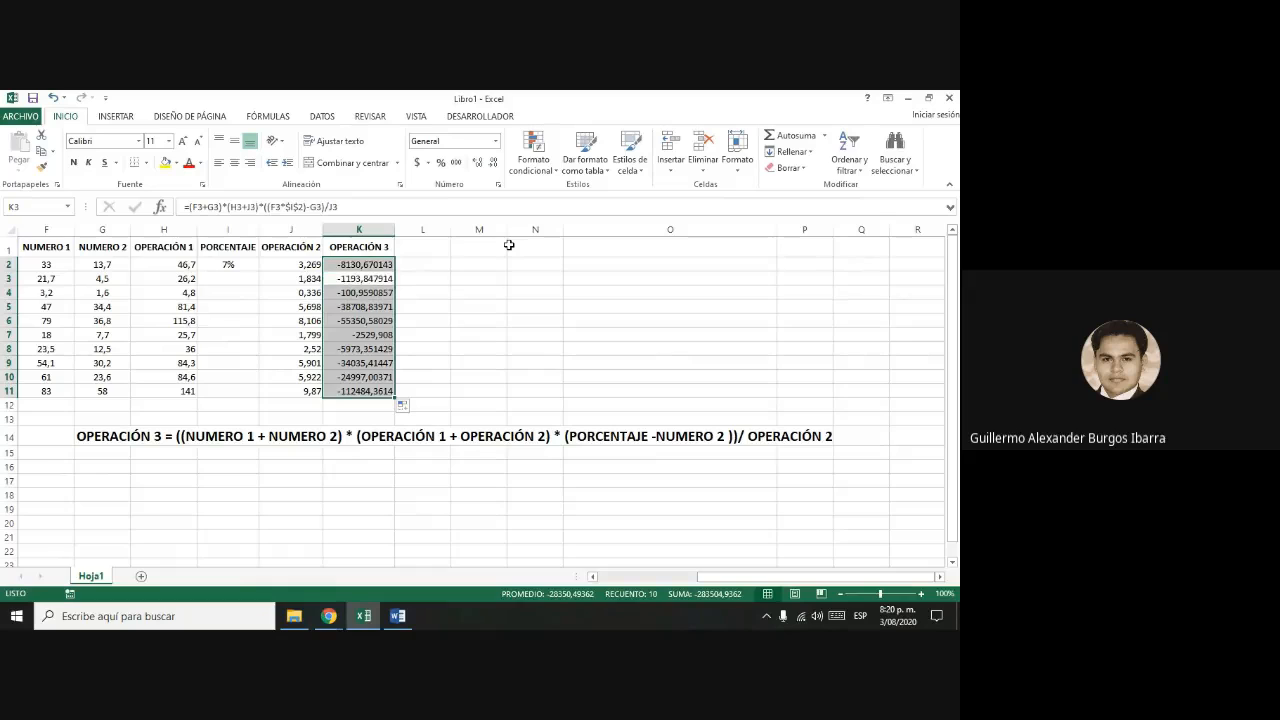
key("Down")
key("Down")
key("Up")
key("Up")
key("Up")
key("Up")
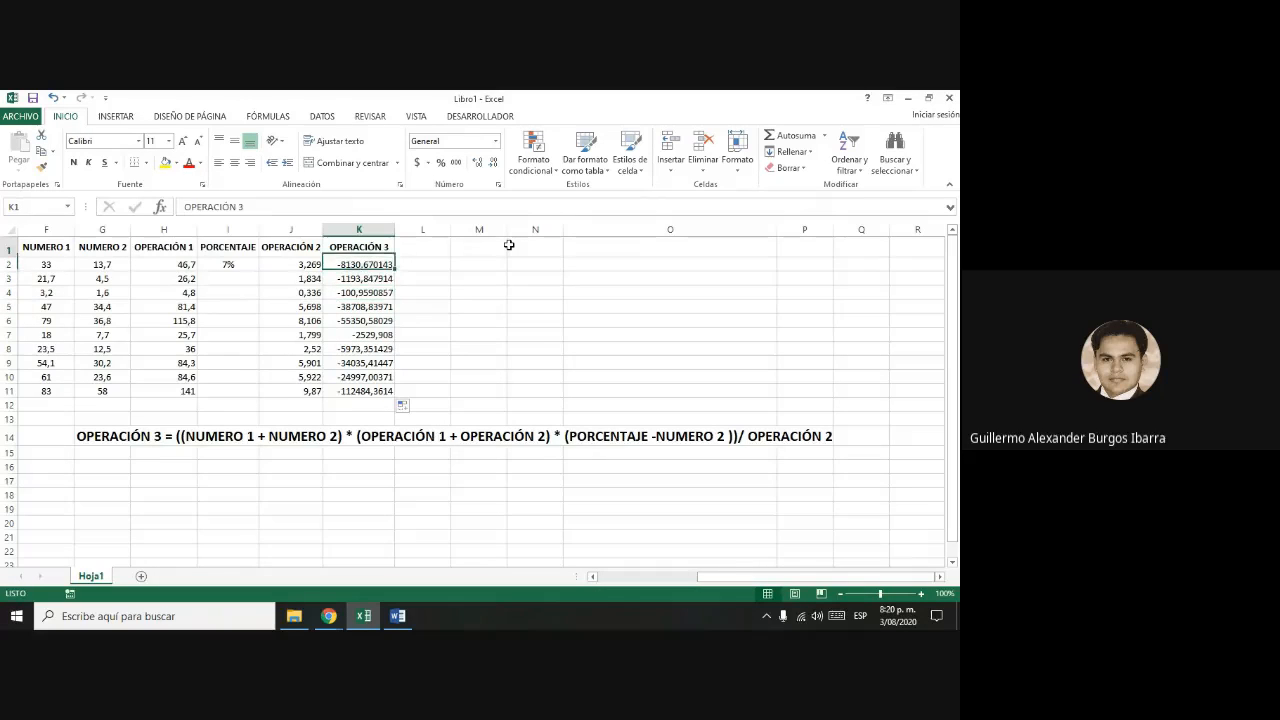
left_click_drag(388, 262, 395, 392)
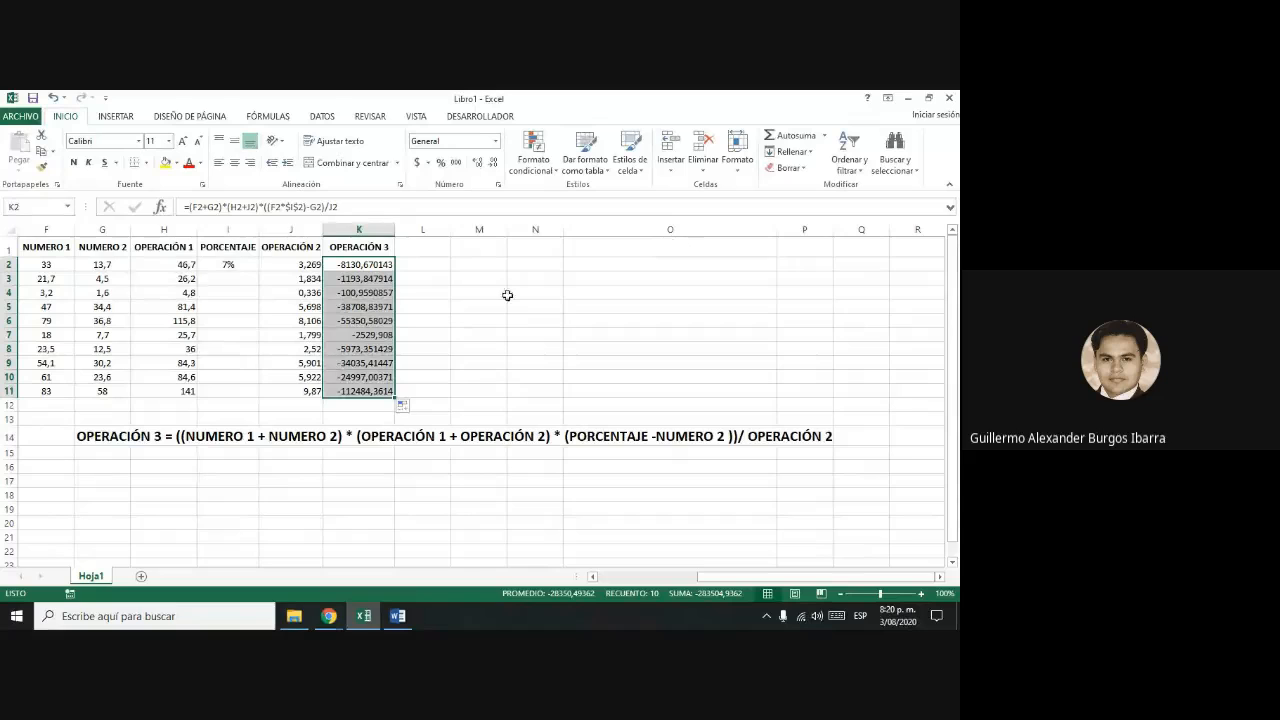
left_click_drag(322, 206, 263, 203)
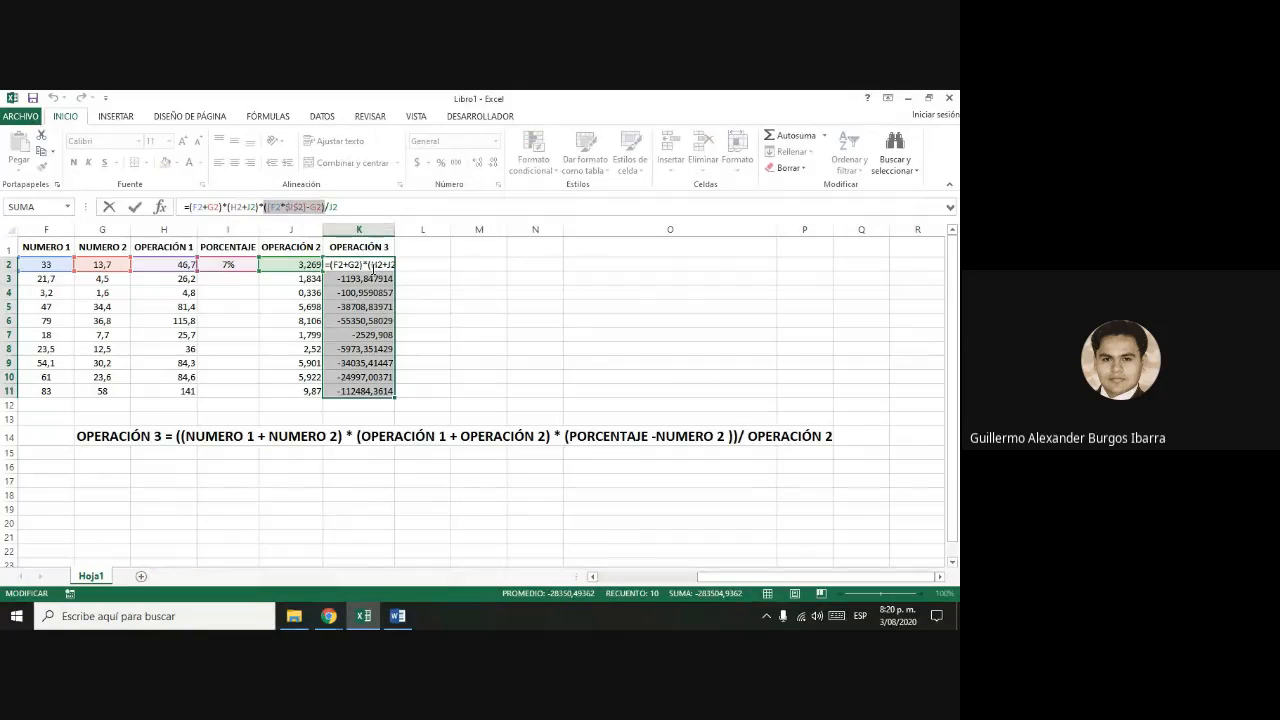
key("Return")
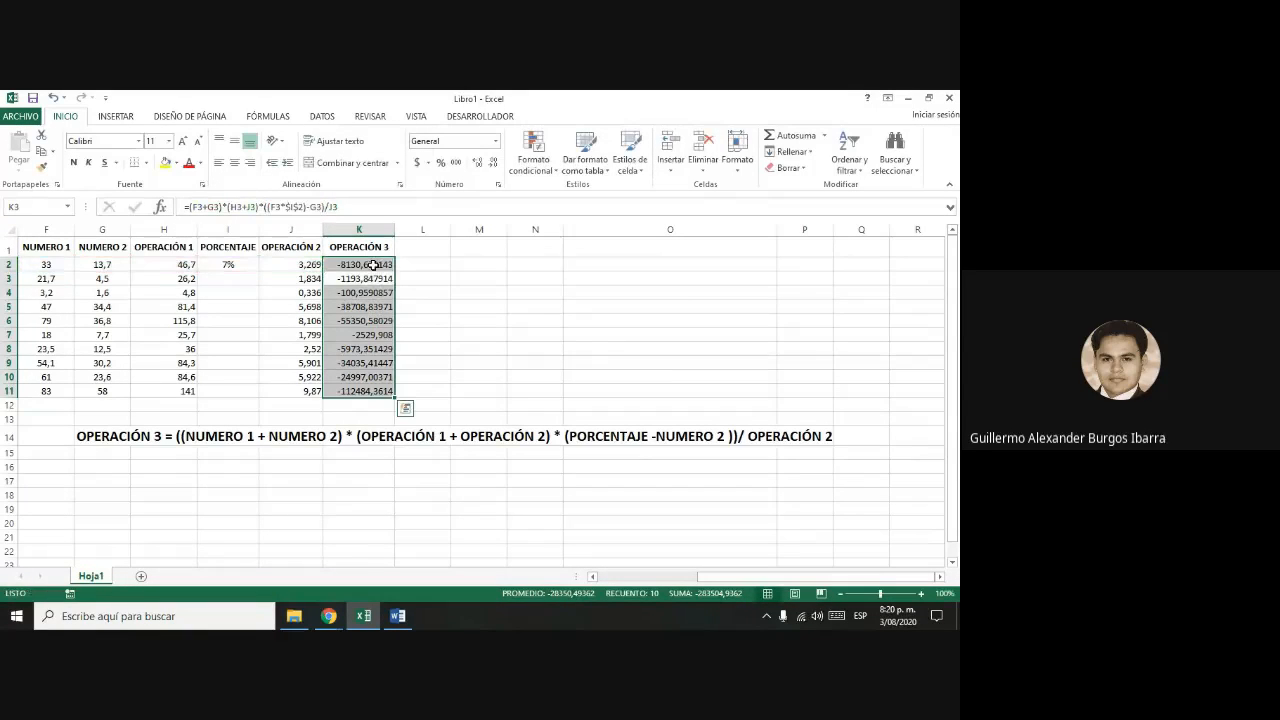
left_click(373, 264)
key("Right")
key("Right")
key("Right")
key("Right")
key("Right")
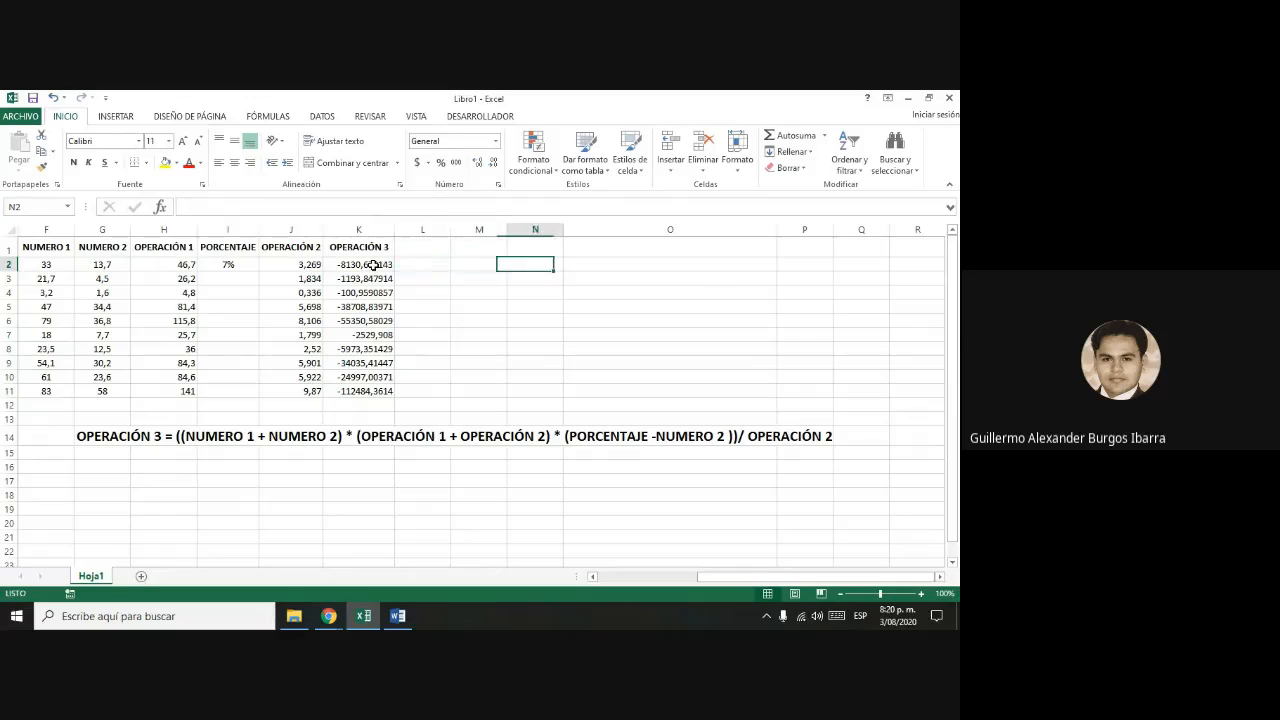
key("Right")
key("Right")
key("Left")
key("Left")
key("Left")
key("Left")
key("Left")
key("Left")
key("Left")
key("Left")
key("Left")
key("Left")
key("Left")
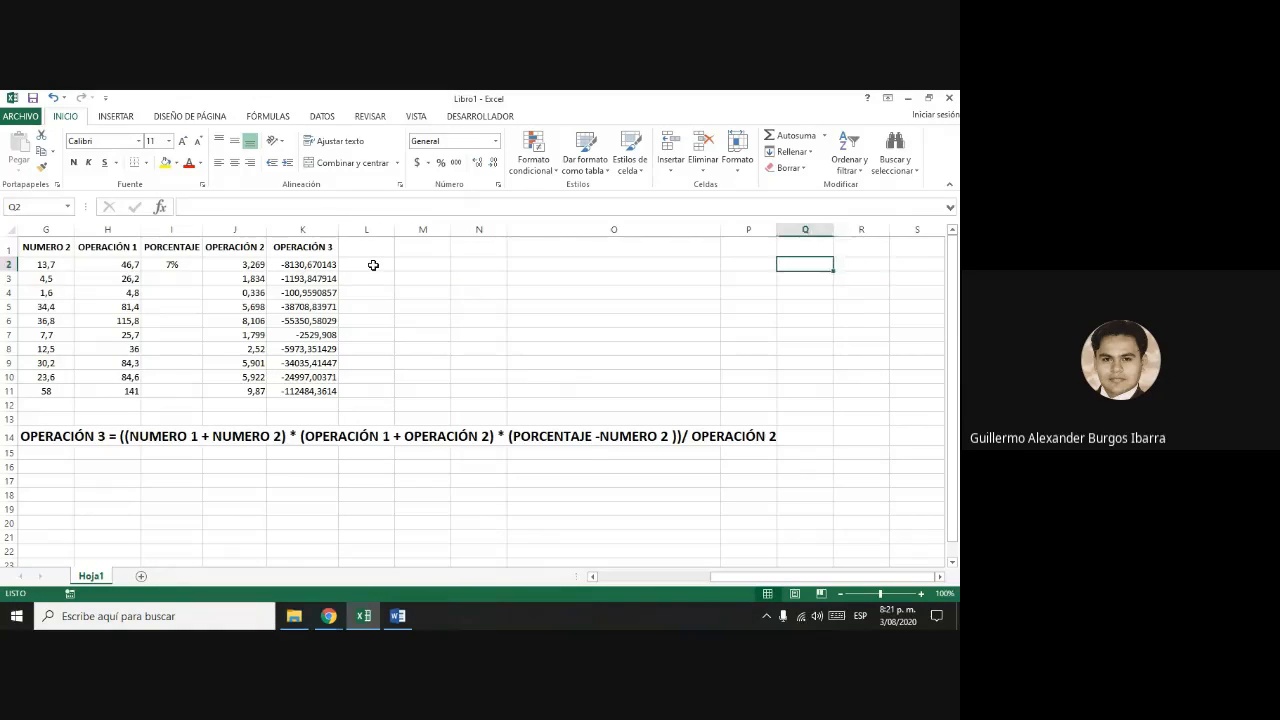
key("Home")
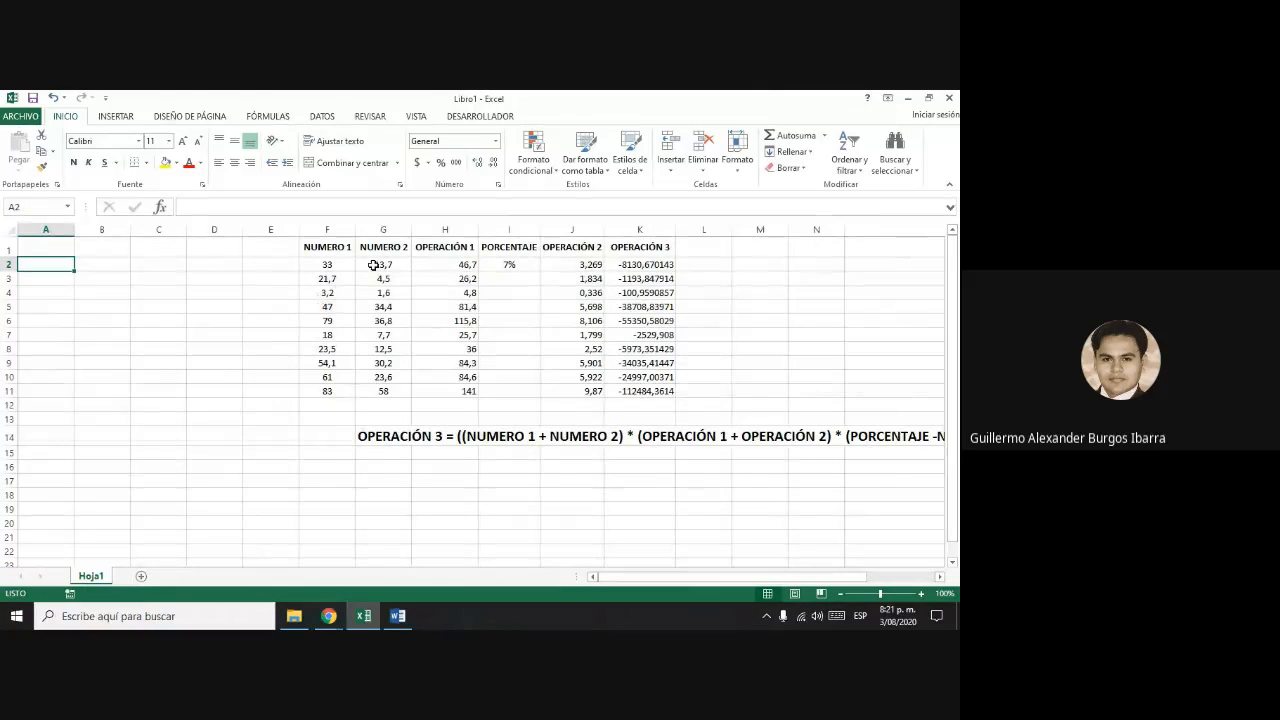
key("Right")
key("Right")
key("Right")
key("Right")
key("Right")
key("Right")
key("Right")
key("Right")
key("Right")
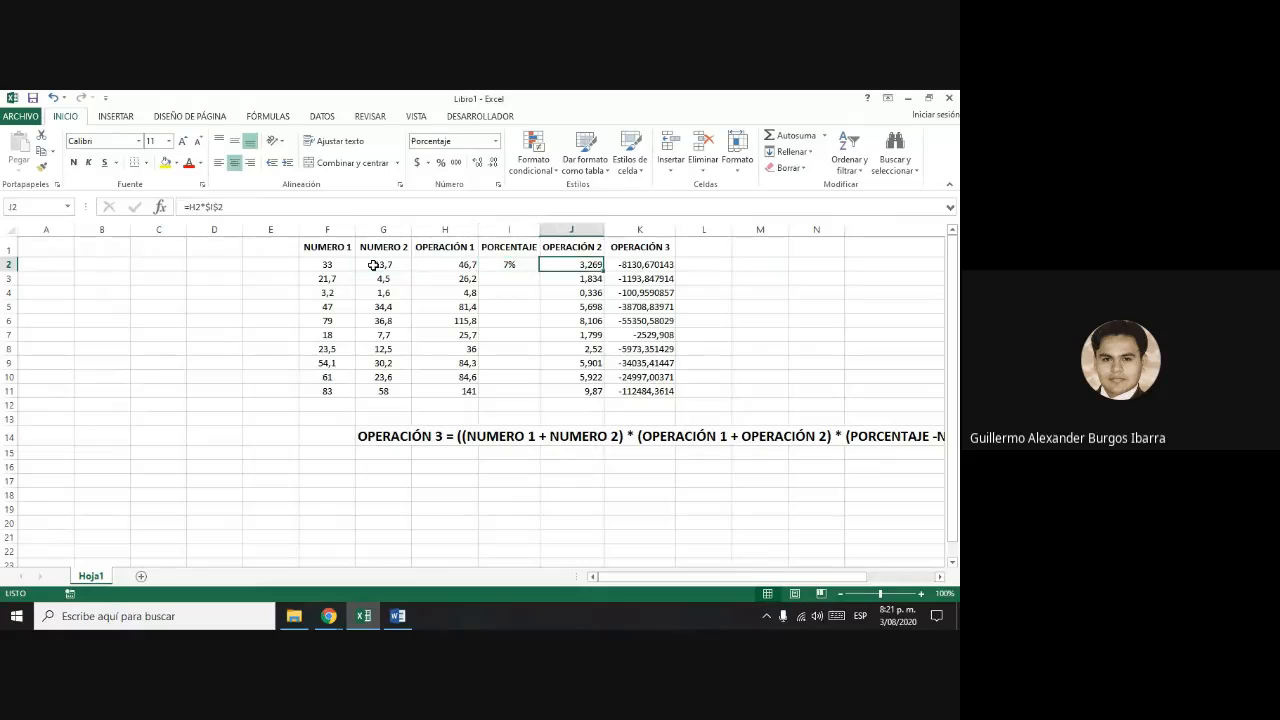
key("Right")
key("Right")
key("Right")
key("Right")
key("Right")
key("Right")
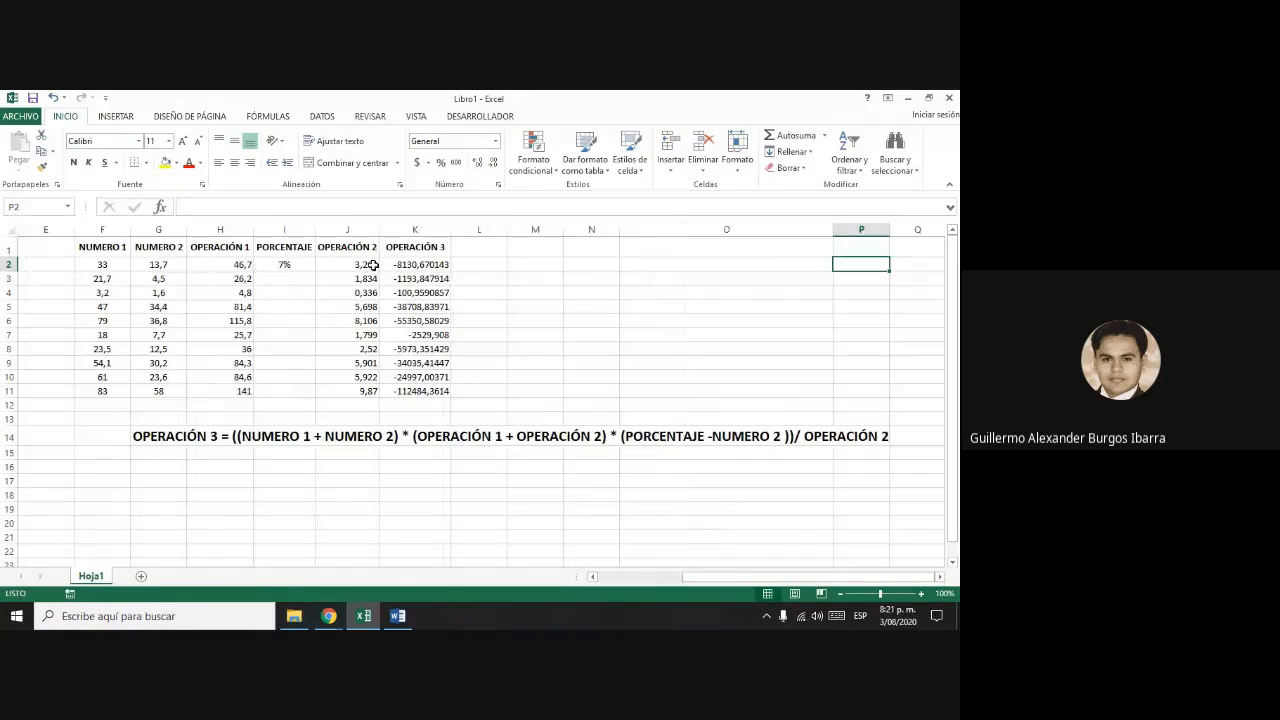
- Select the table's data range from F2 through K12, leaving out the header row
key("Left")
key("Left")
key("Left")
key("Left")
key("Left")
key("Left")
key("Left")
key("Left")
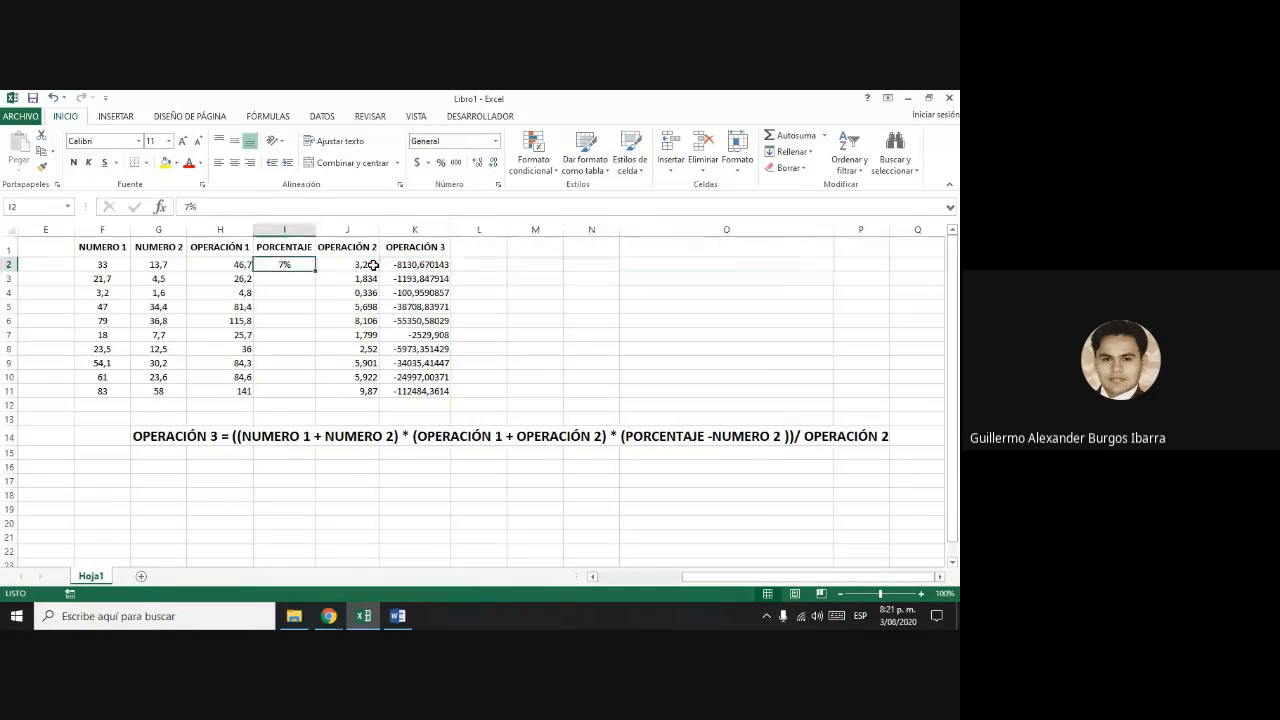
key("Left")
key("Left")
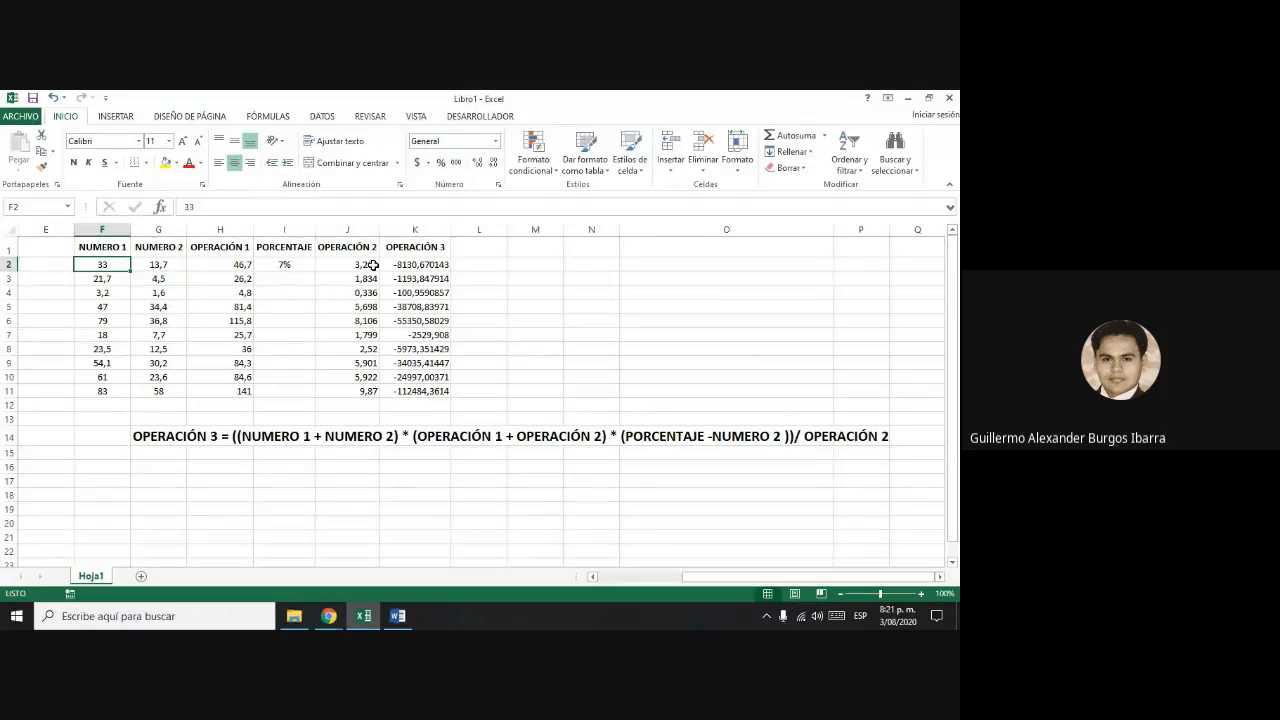
key("shift+Right")
key("shift+Right")
key("shift+Right")
key("shift+Right")
key("shift+Right")
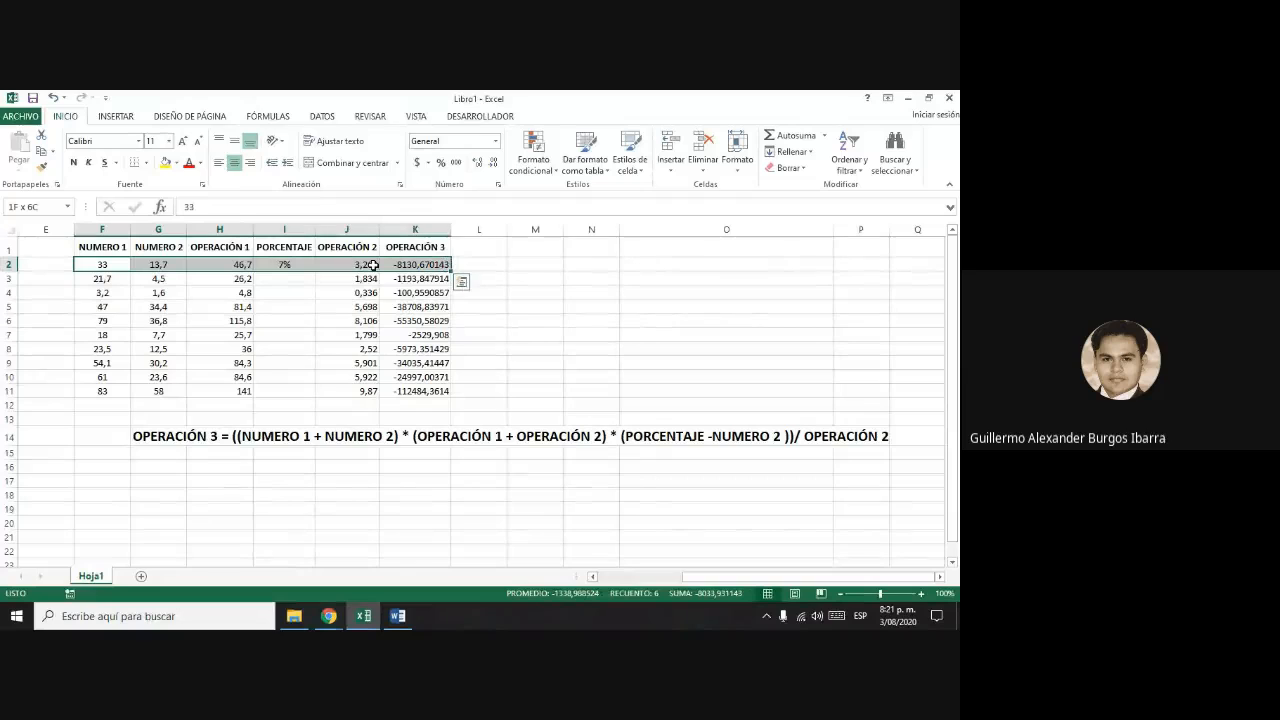
key("shift+Down")
key("shift+Down")
key("shift+Down")
key("shift+Down")
key("shift+Down")
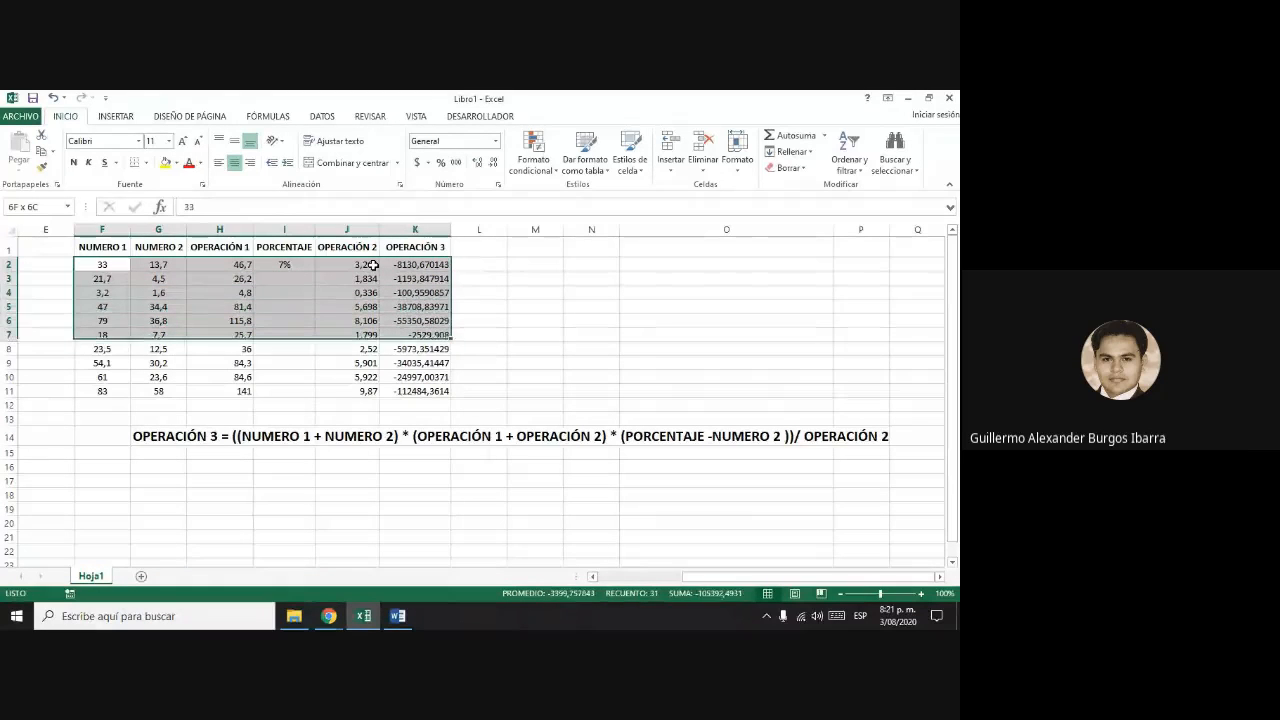
key("shift+Down")
key("shift+Down")
key("shift+Down")
key("shift+Down")
key("shift+Down")
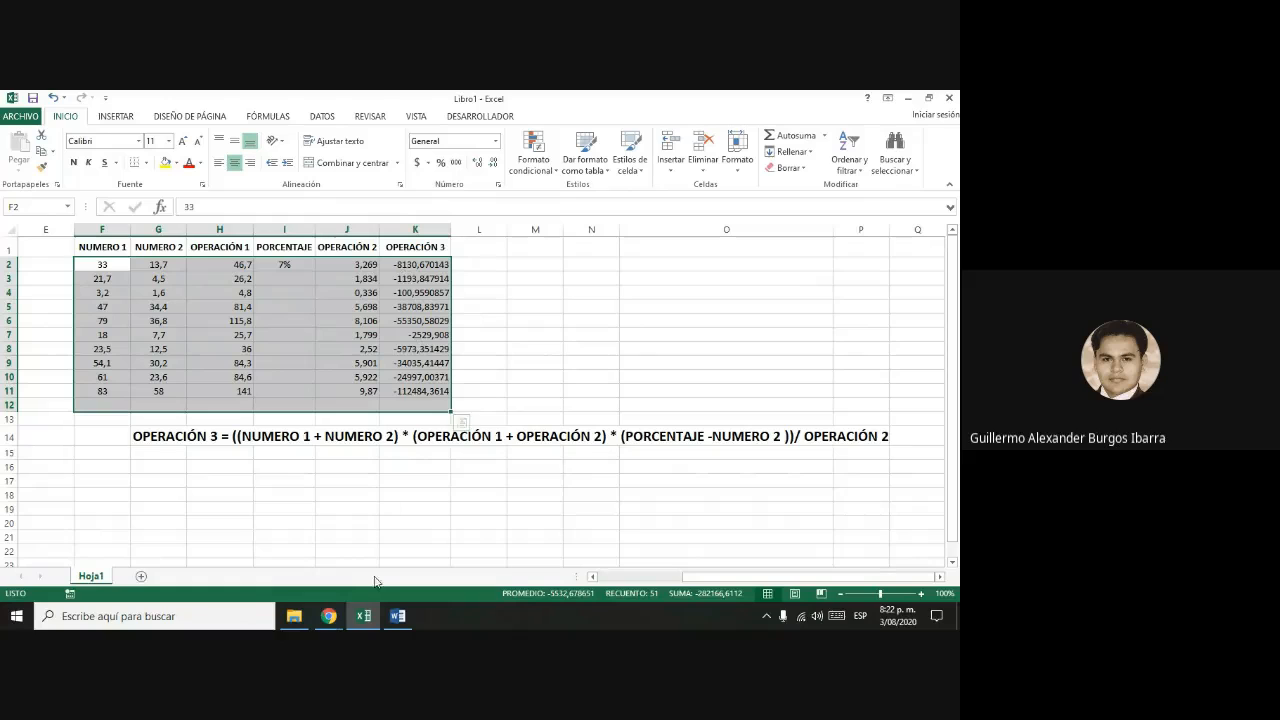
- Switch to the Google Meet call in Chrome and show the meeting chat, ready to write a message to everyone
left_click(330, 616)
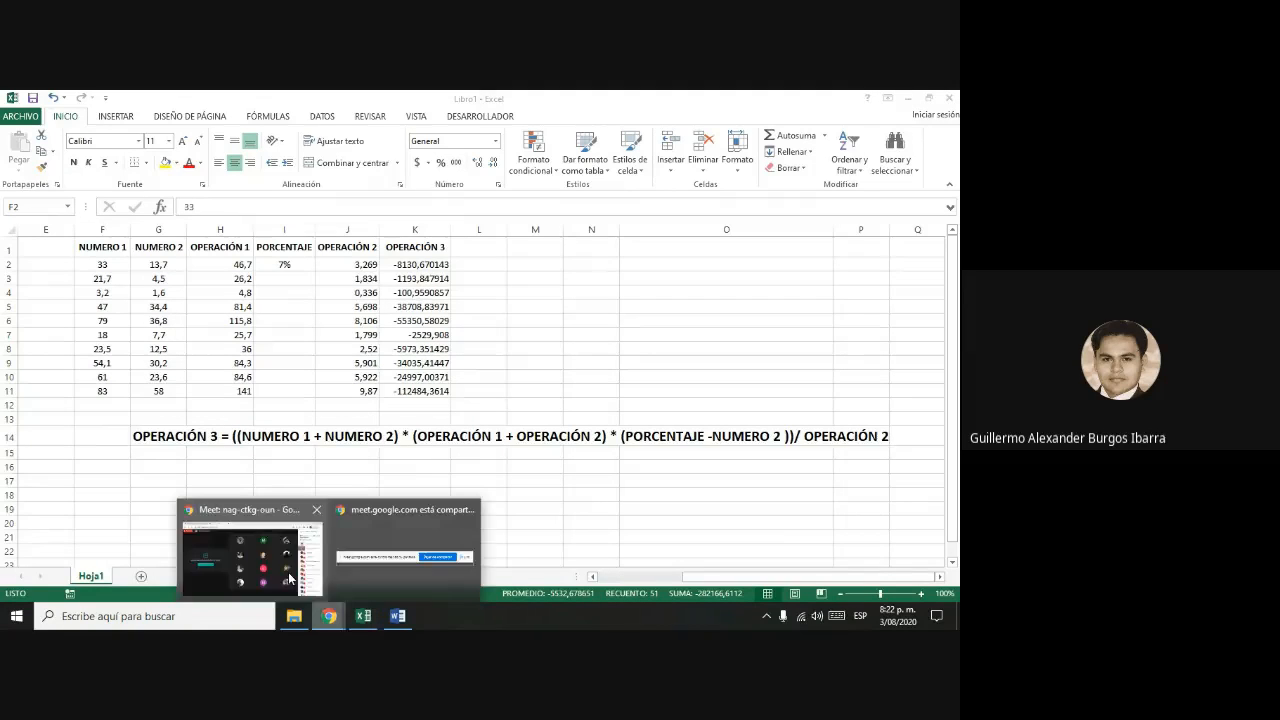
left_click(240, 545)
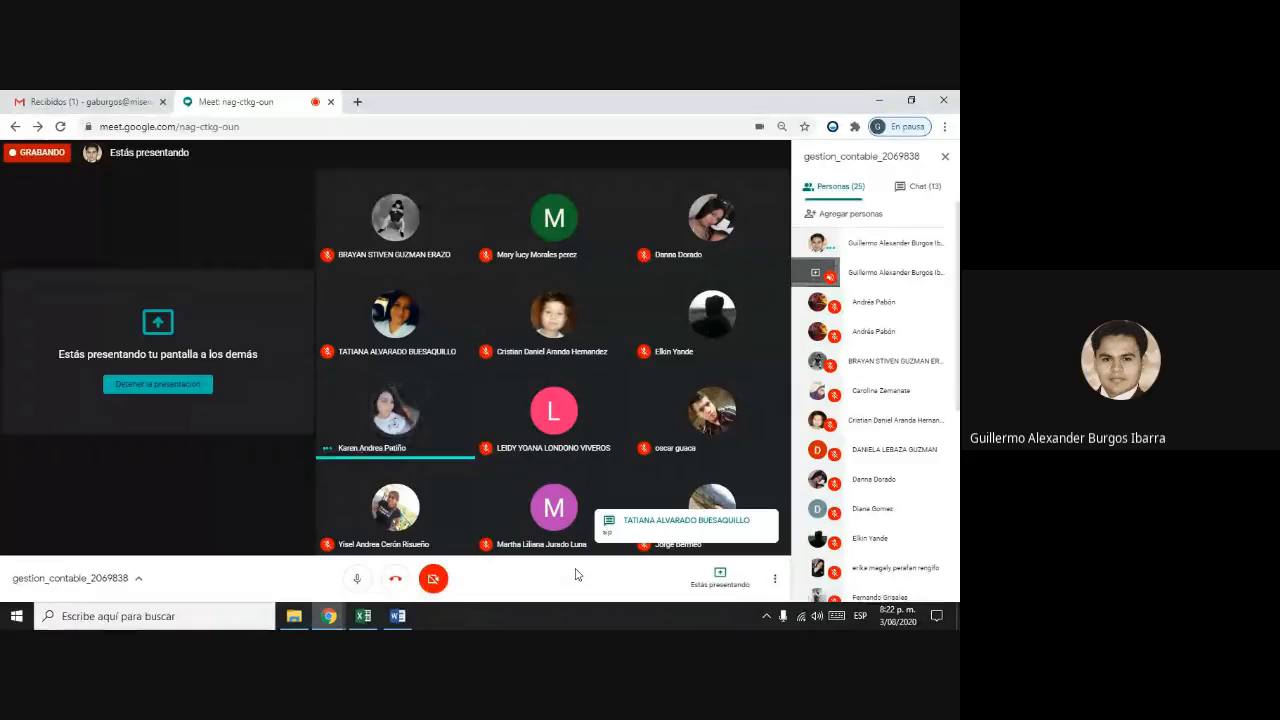
left_click(924, 190)
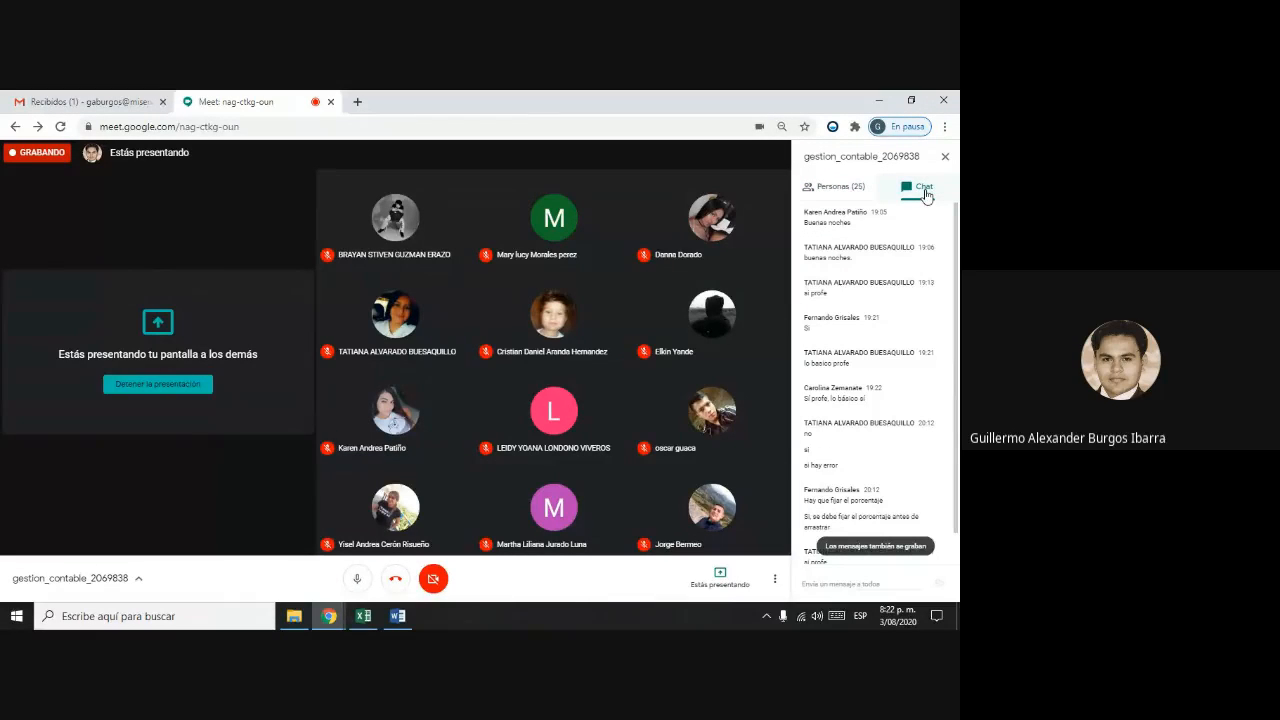
left_click(851, 583)
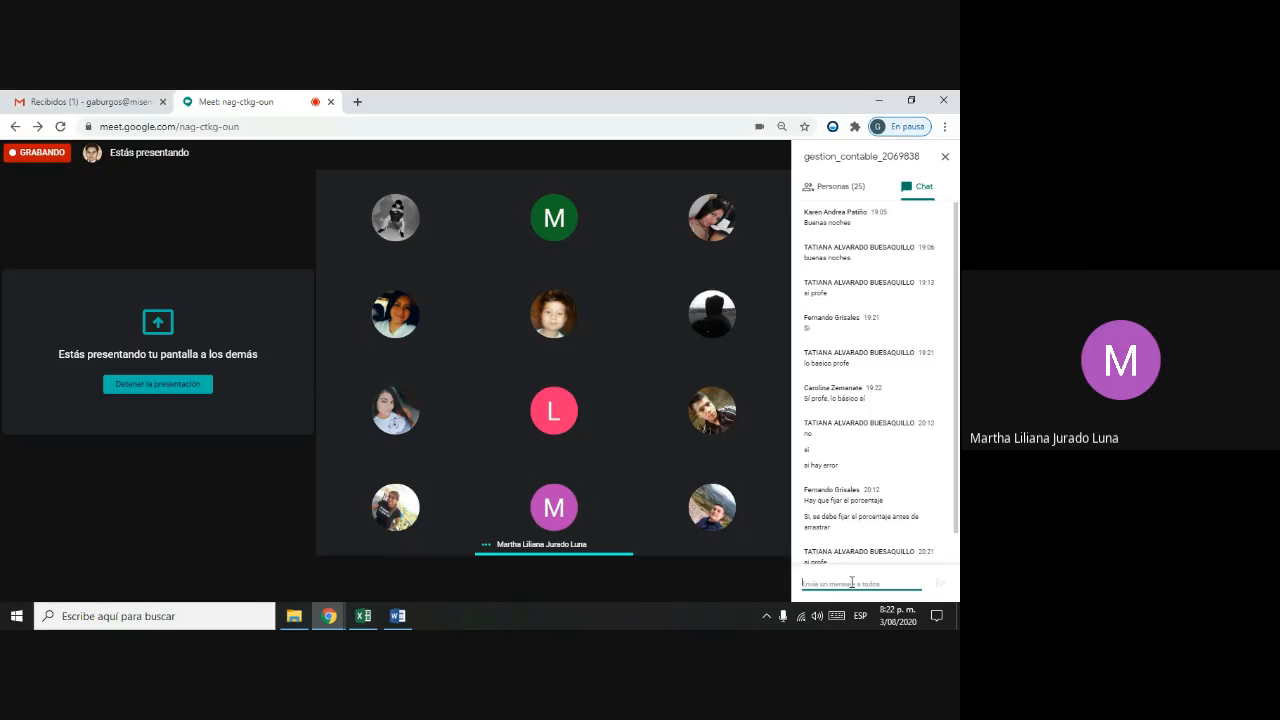
left_click(852, 583)
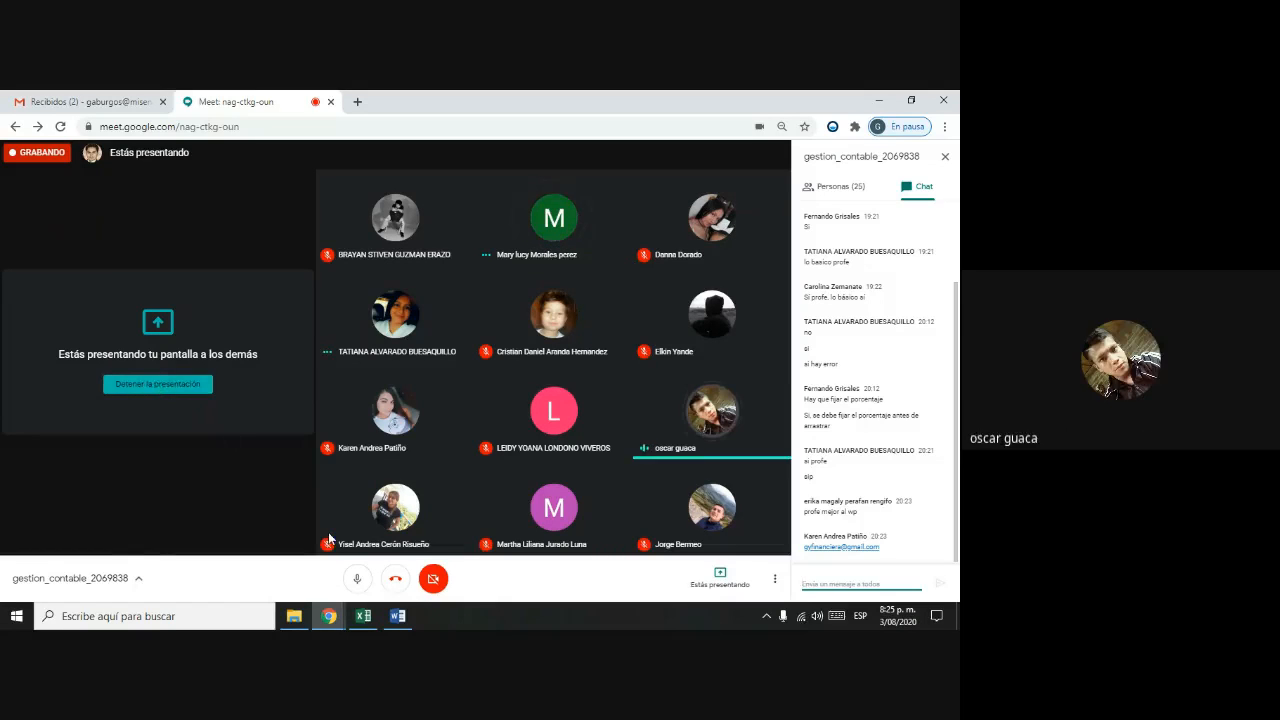
- Mute the microphone in the meeting and stop presenting the screen
left_click(358, 580)
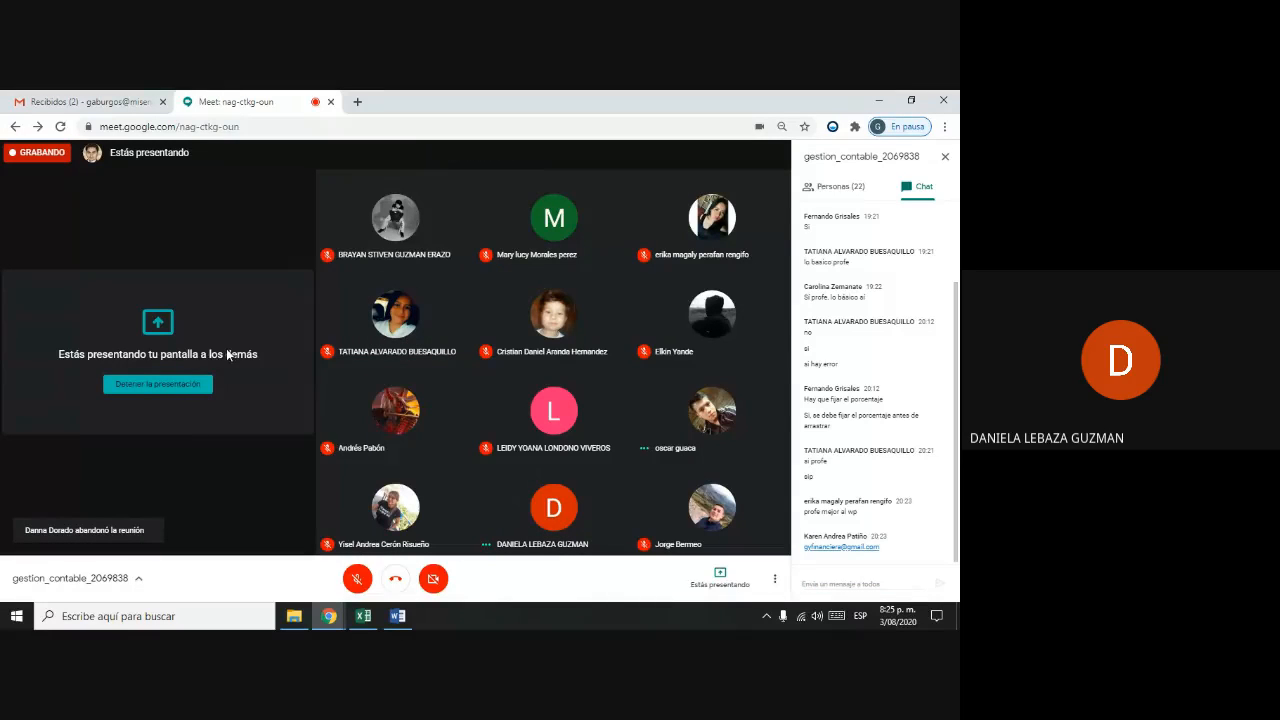
left_click(171, 388)
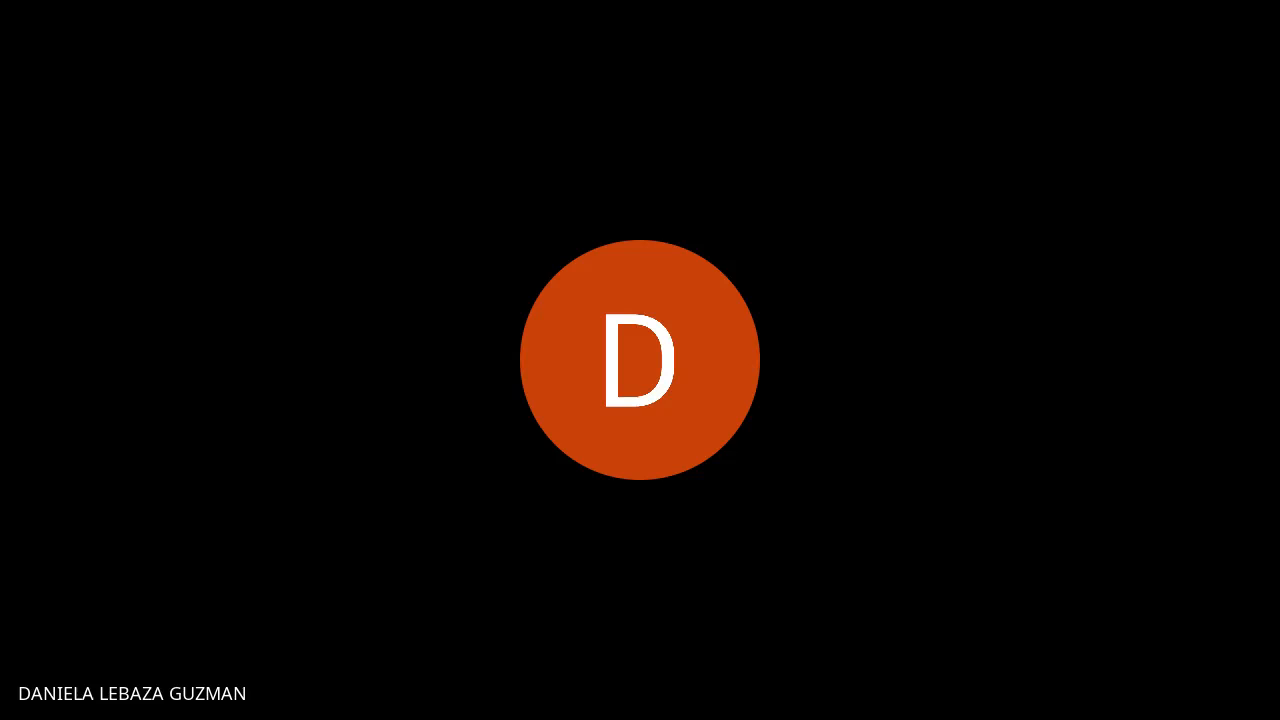